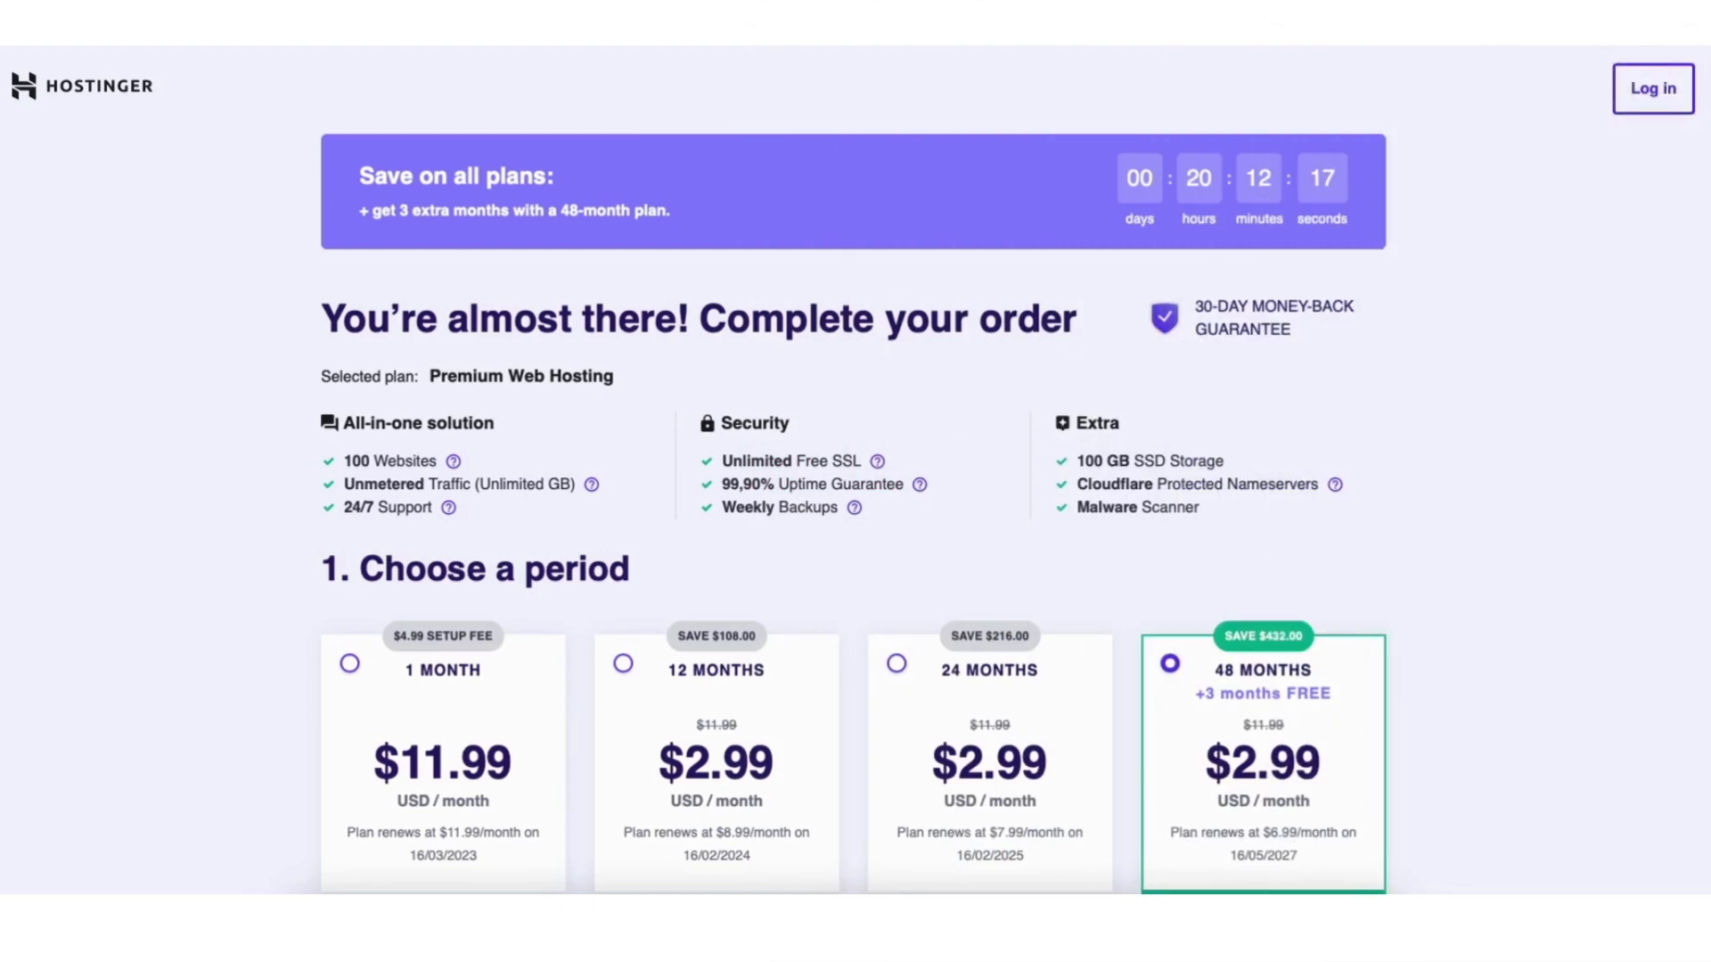
# Scroll down the checkout page to review the 48-month Premium Web Hosting period at $2.99/month.
pyautogui.scroll(-1, 853, 471)
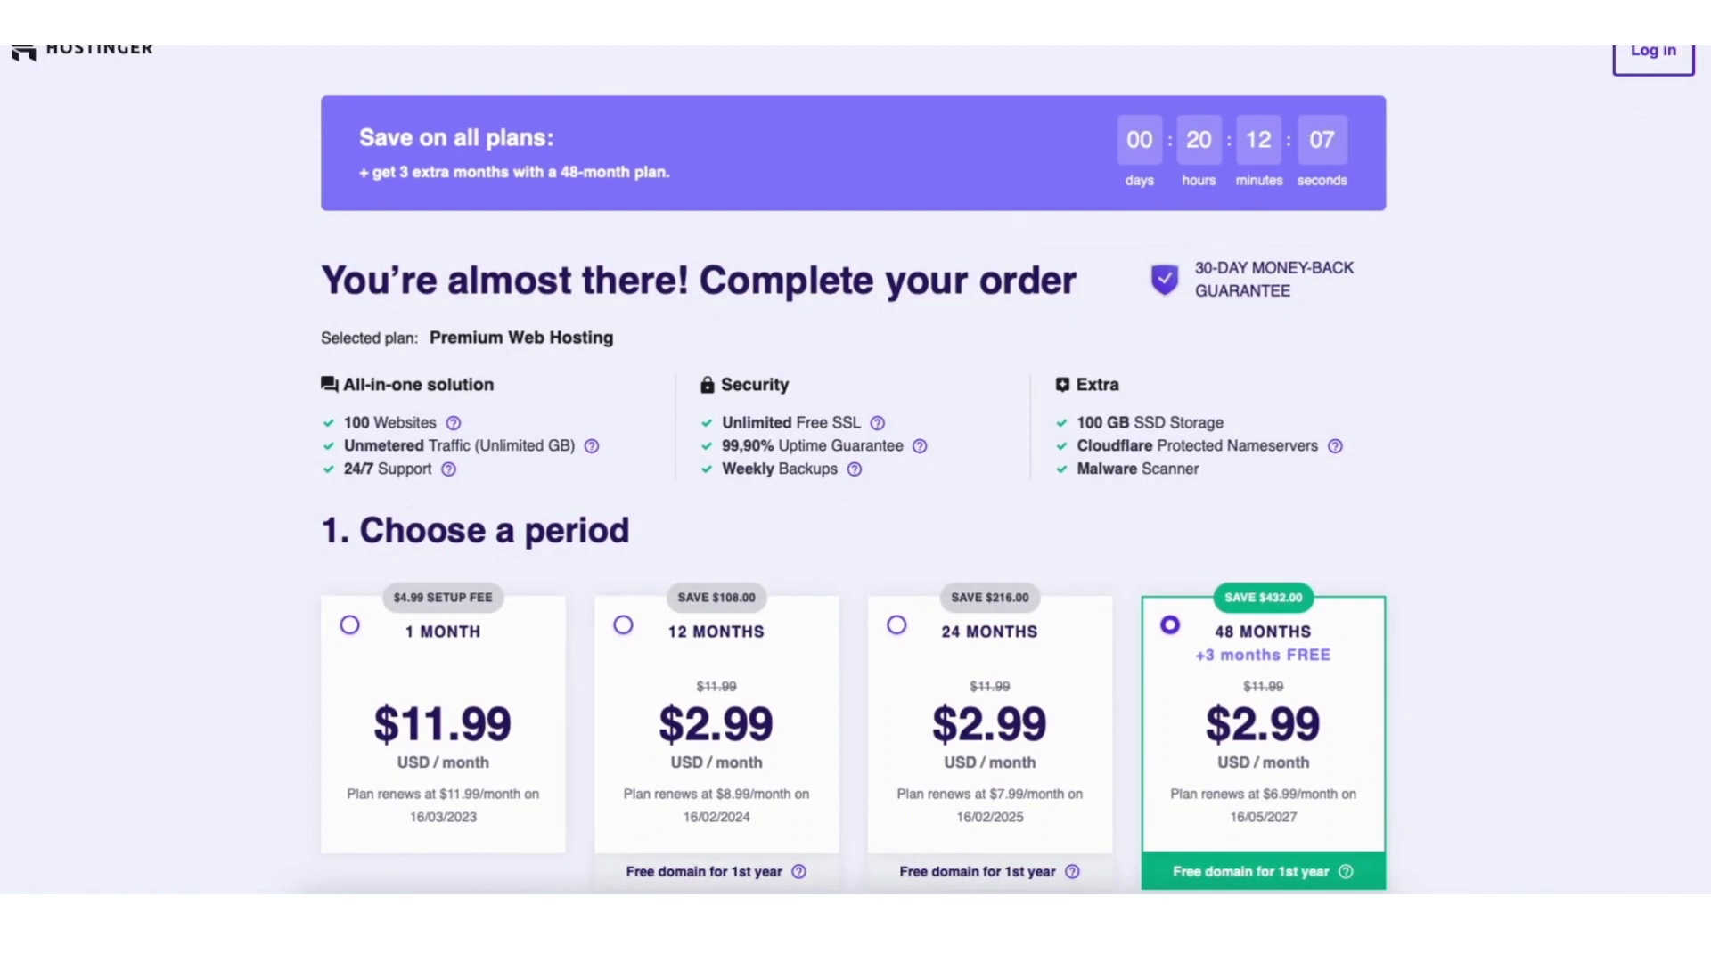
# Apply coupon code NY2021 to the order for a 77% discount and a $133.47 total.
pyautogui.scroll(-15, 852, 470)
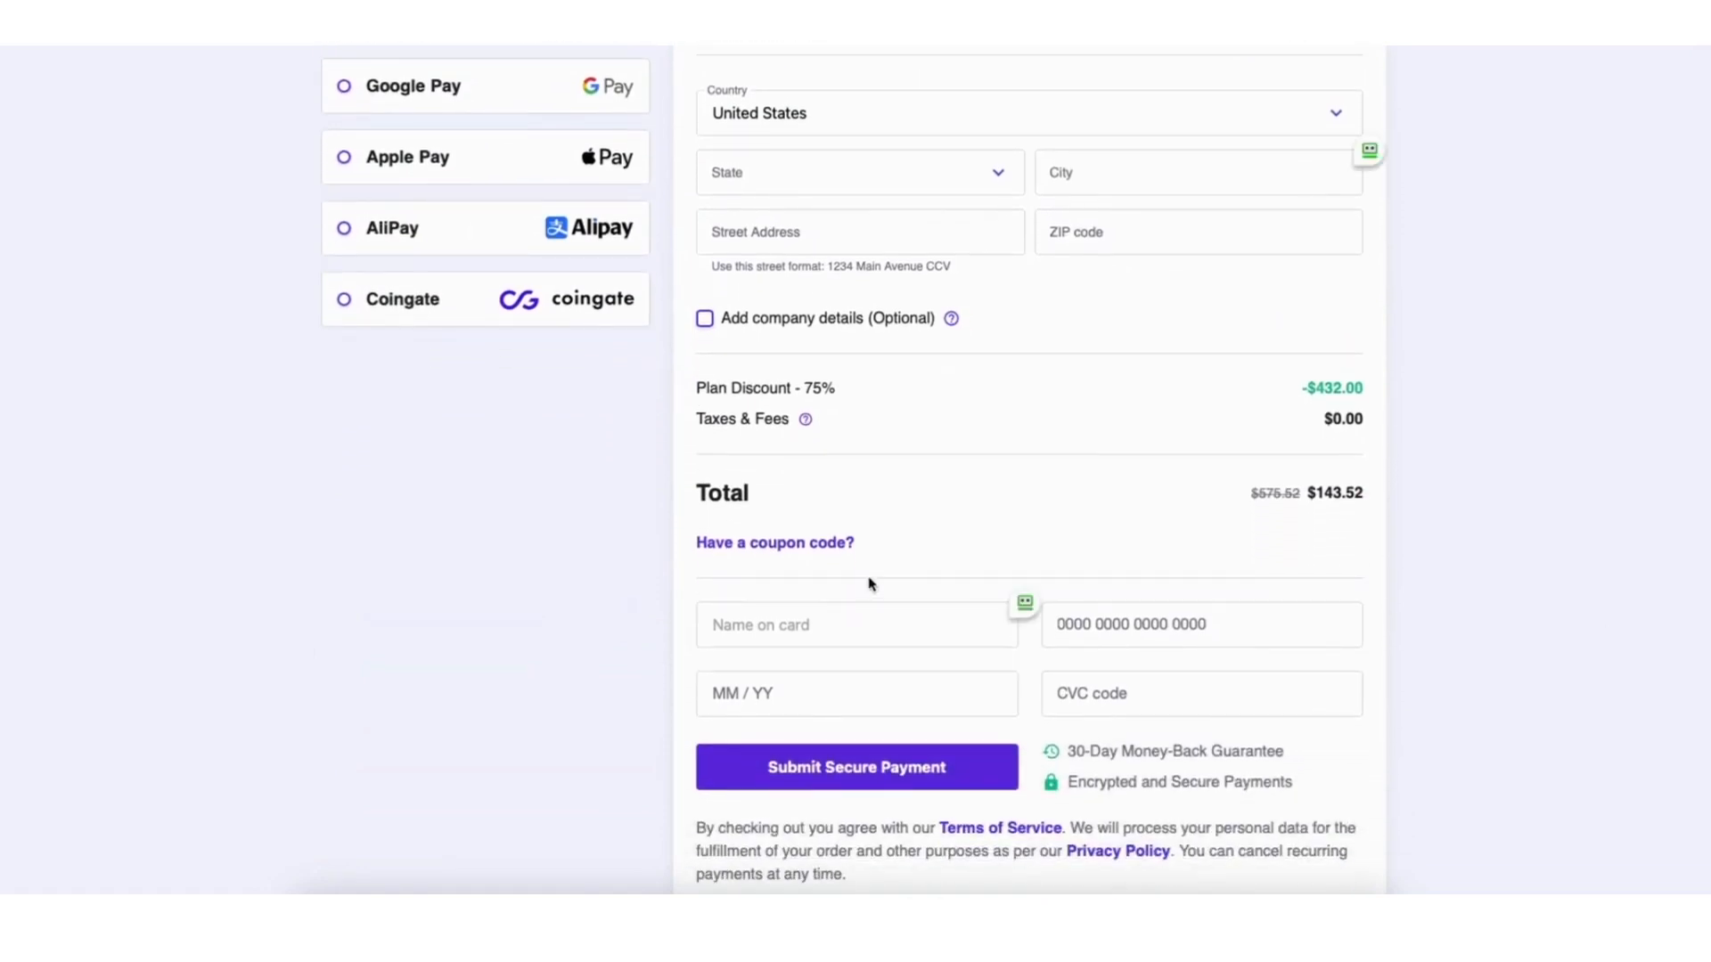
pyautogui.click(773, 545)
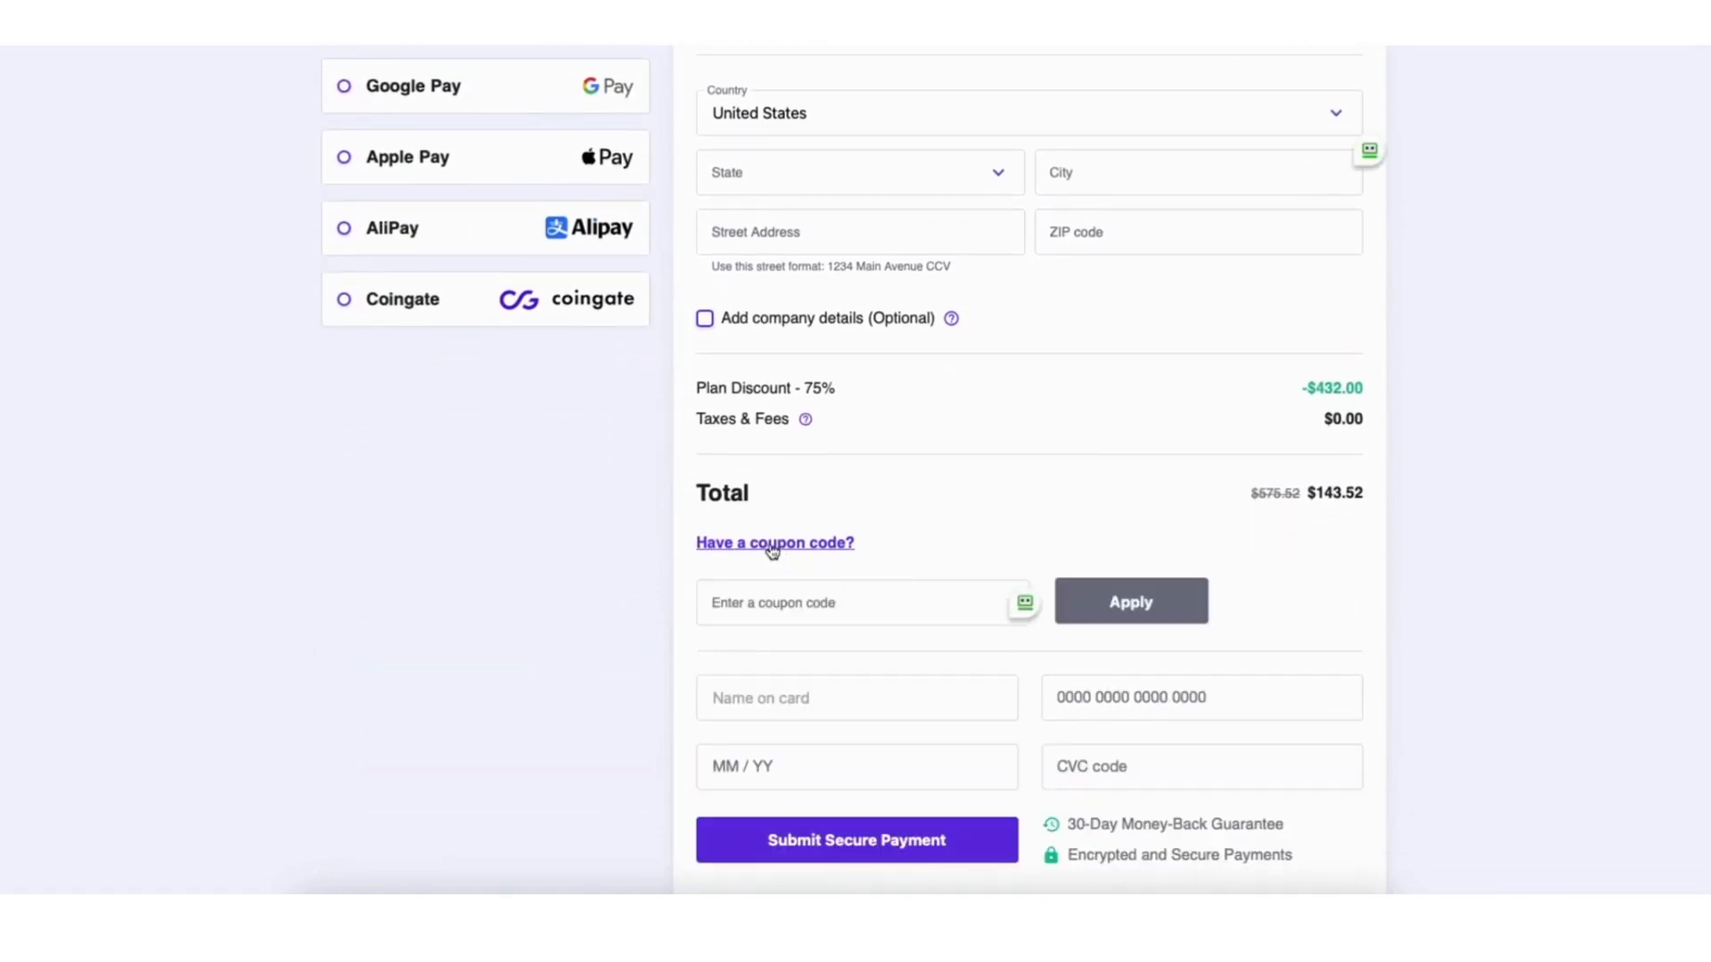
pyautogui.click(781, 606)
pyautogui.write('NY2021')
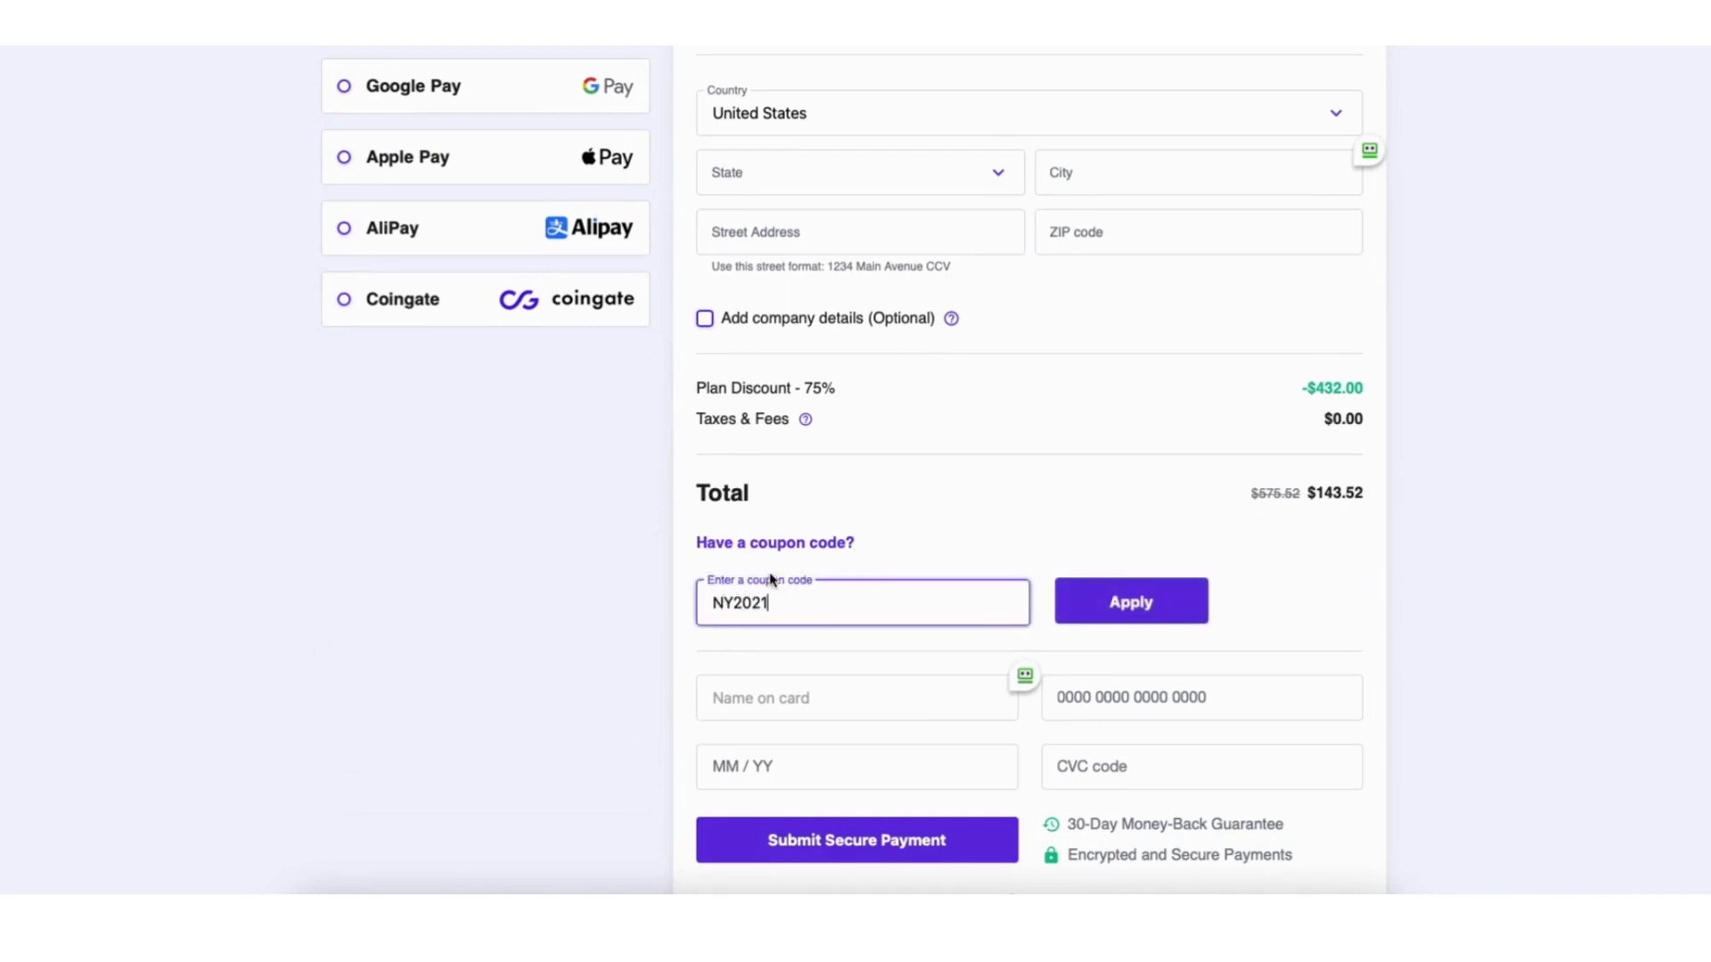
pyautogui.click(1122, 609)
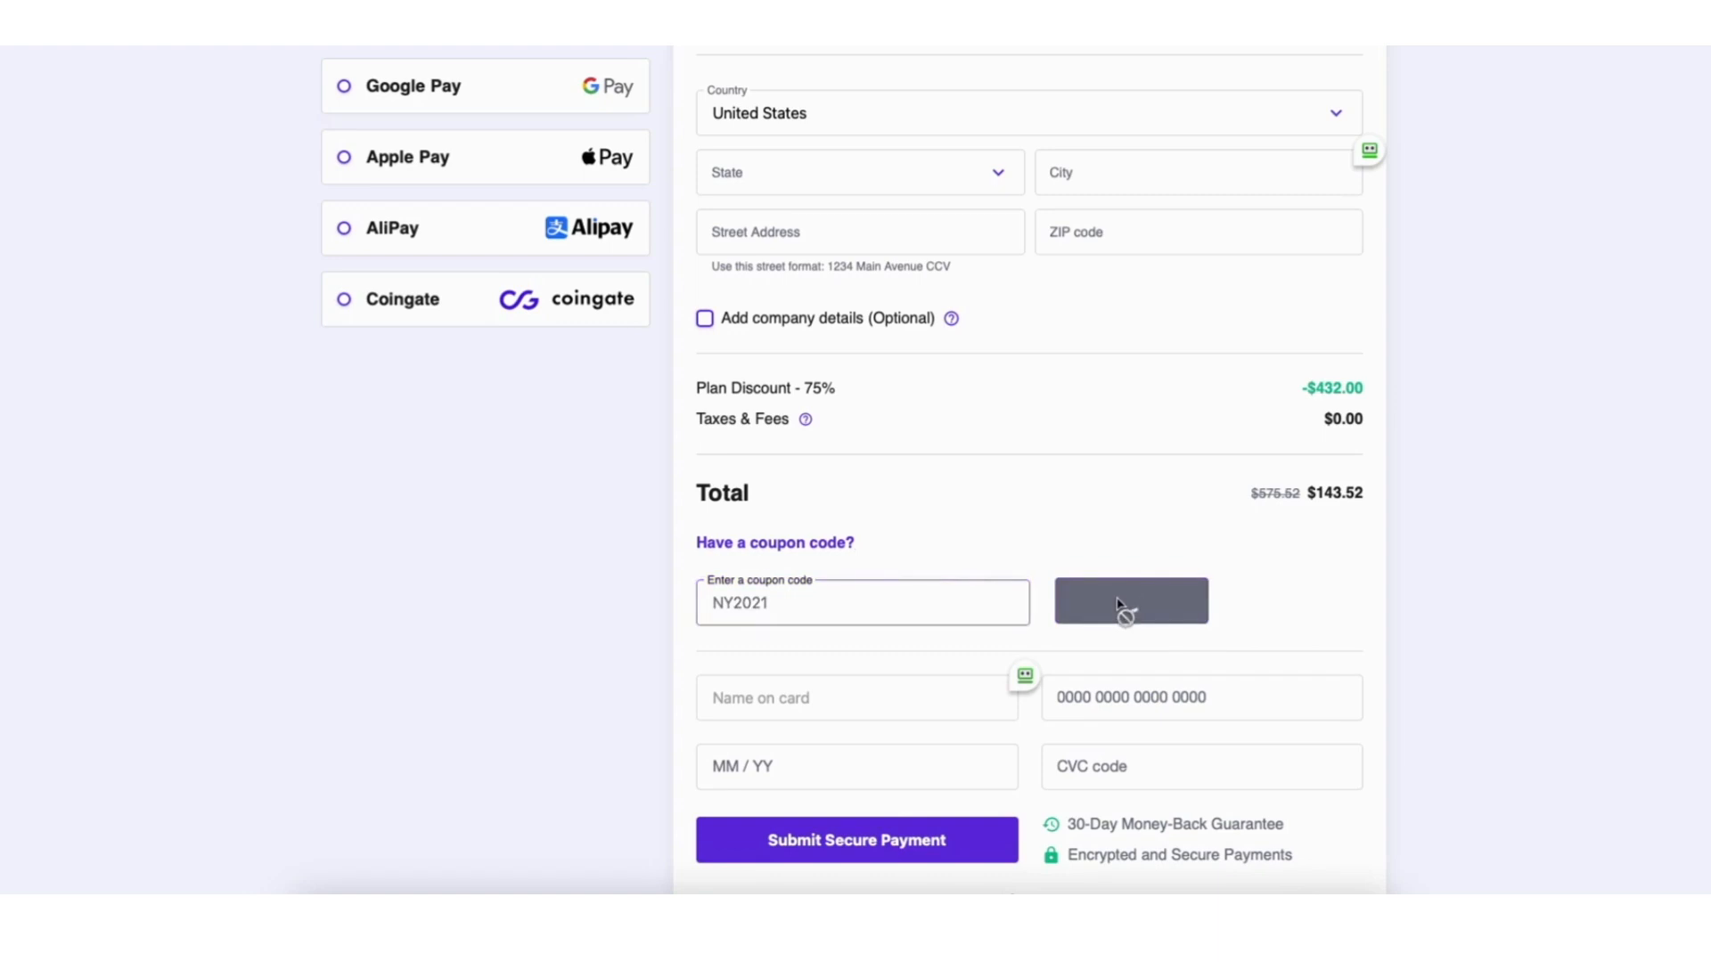
pyautogui.moveTo(1705, 599); pyautogui.dragTo(1693, 141)
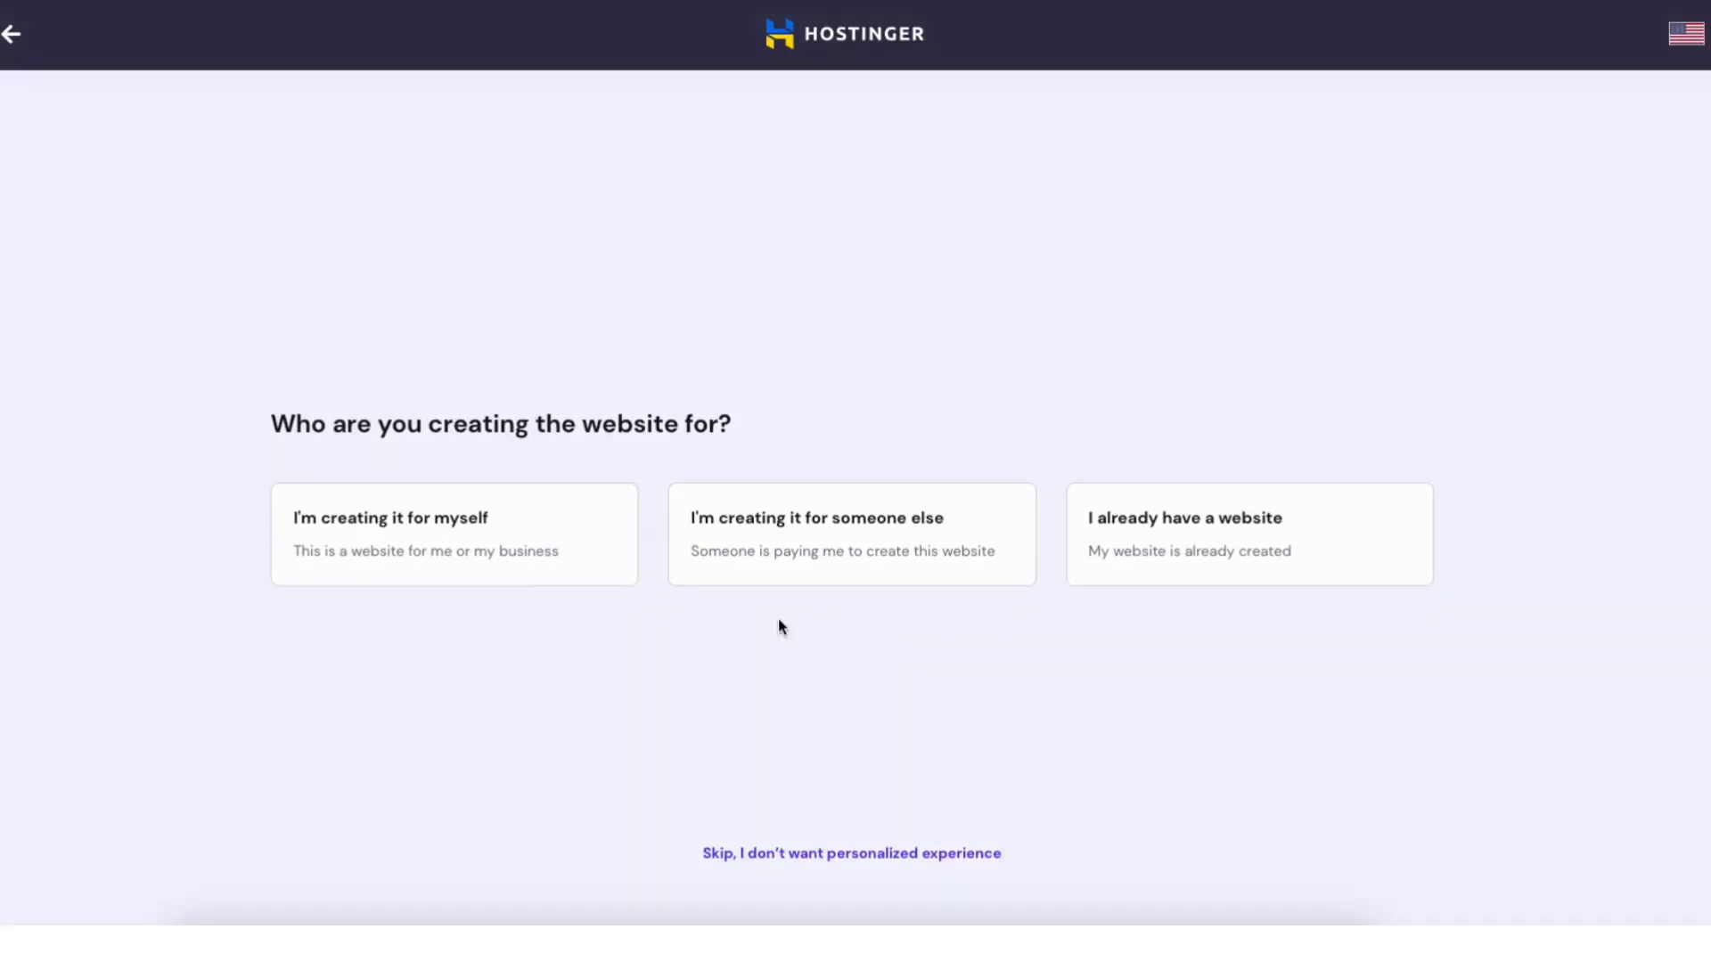
# Answer the setup questions: for myself, building it myself, Business site, no help needed.
pyautogui.click(519, 550)
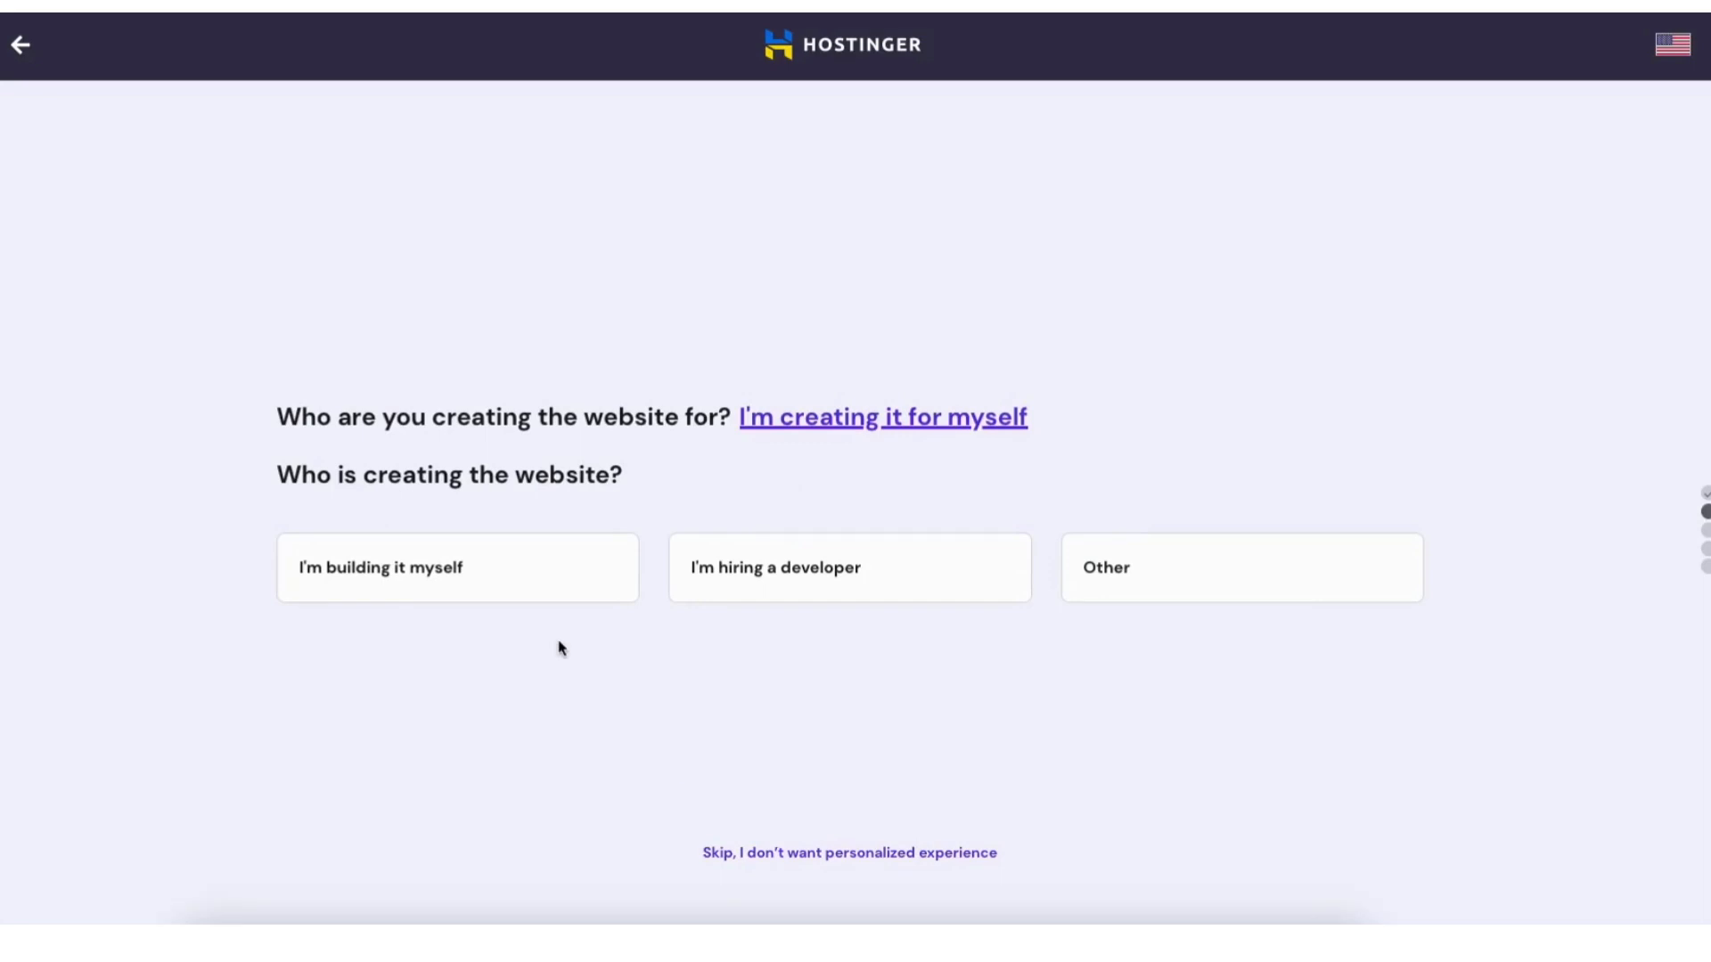
pyautogui.click(461, 583)
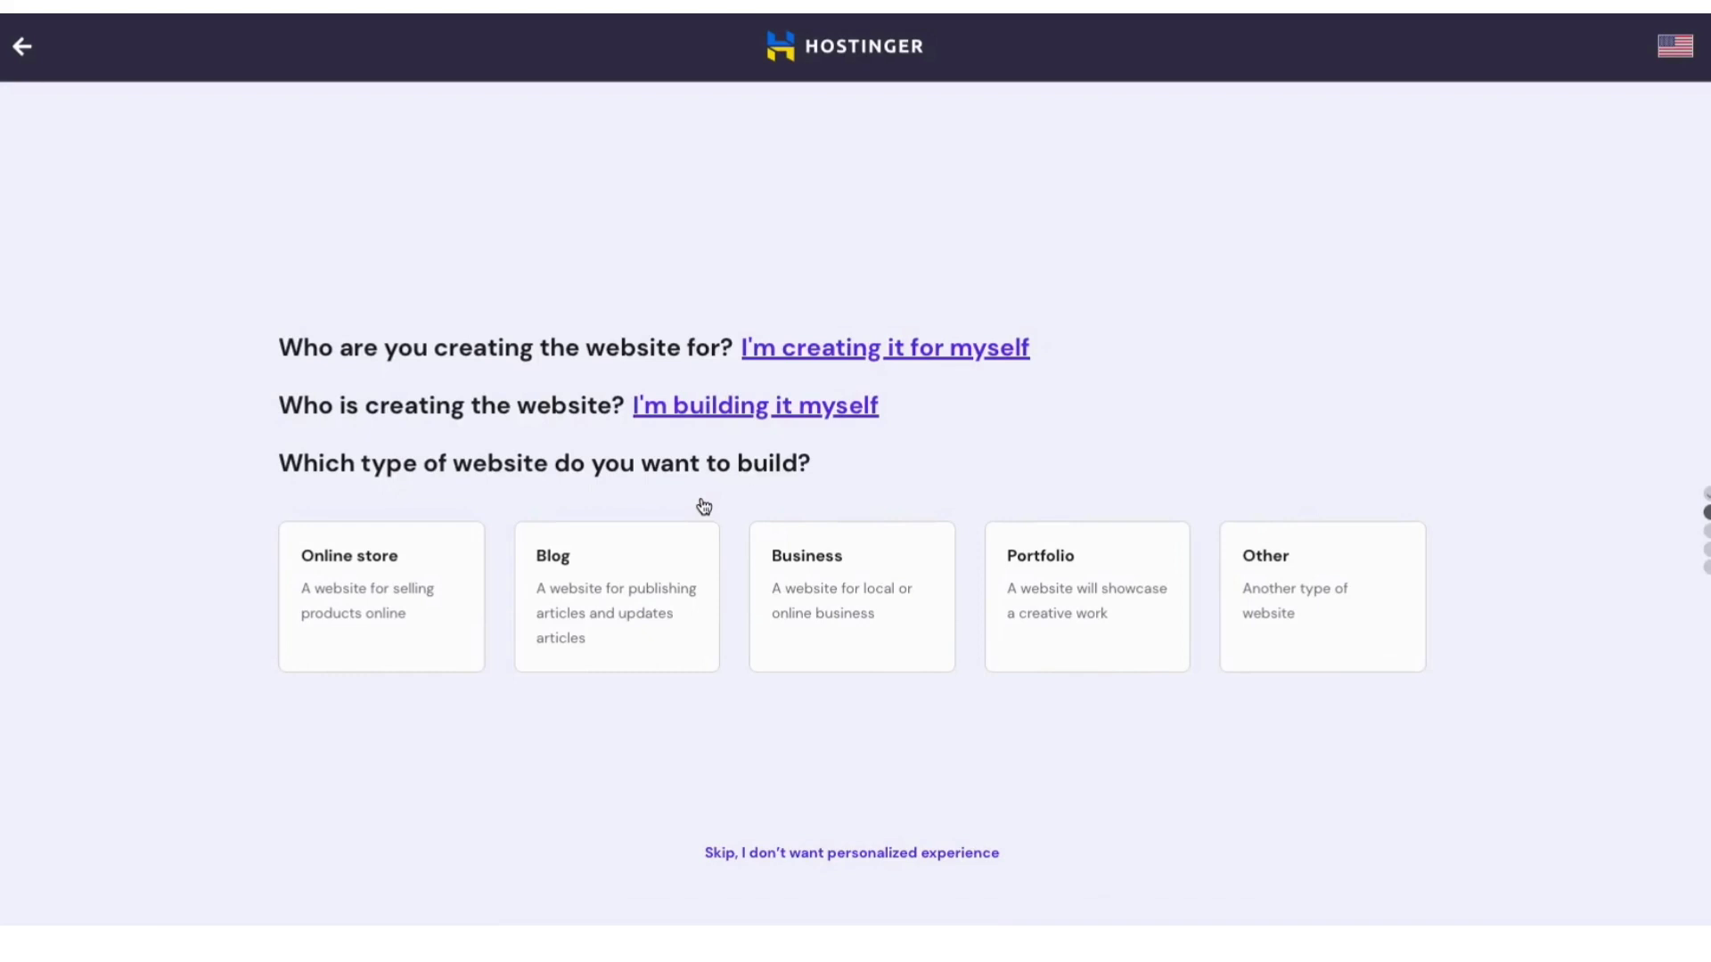
pyautogui.click(835, 608)
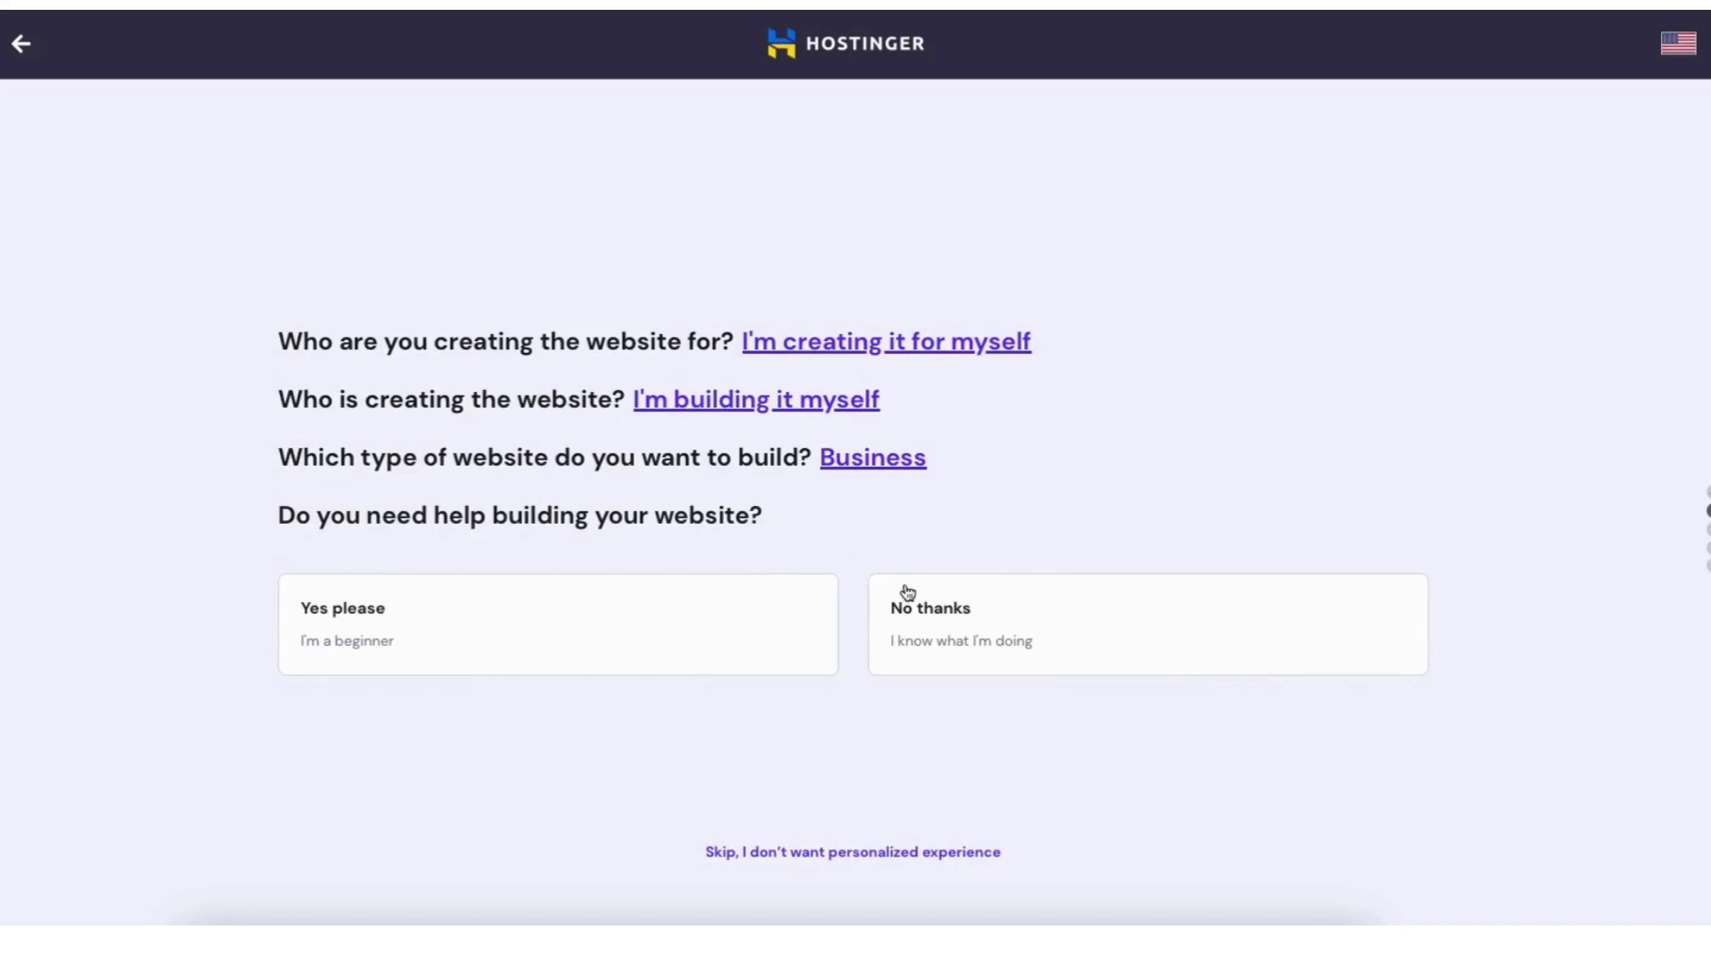
pyautogui.click(939, 635)
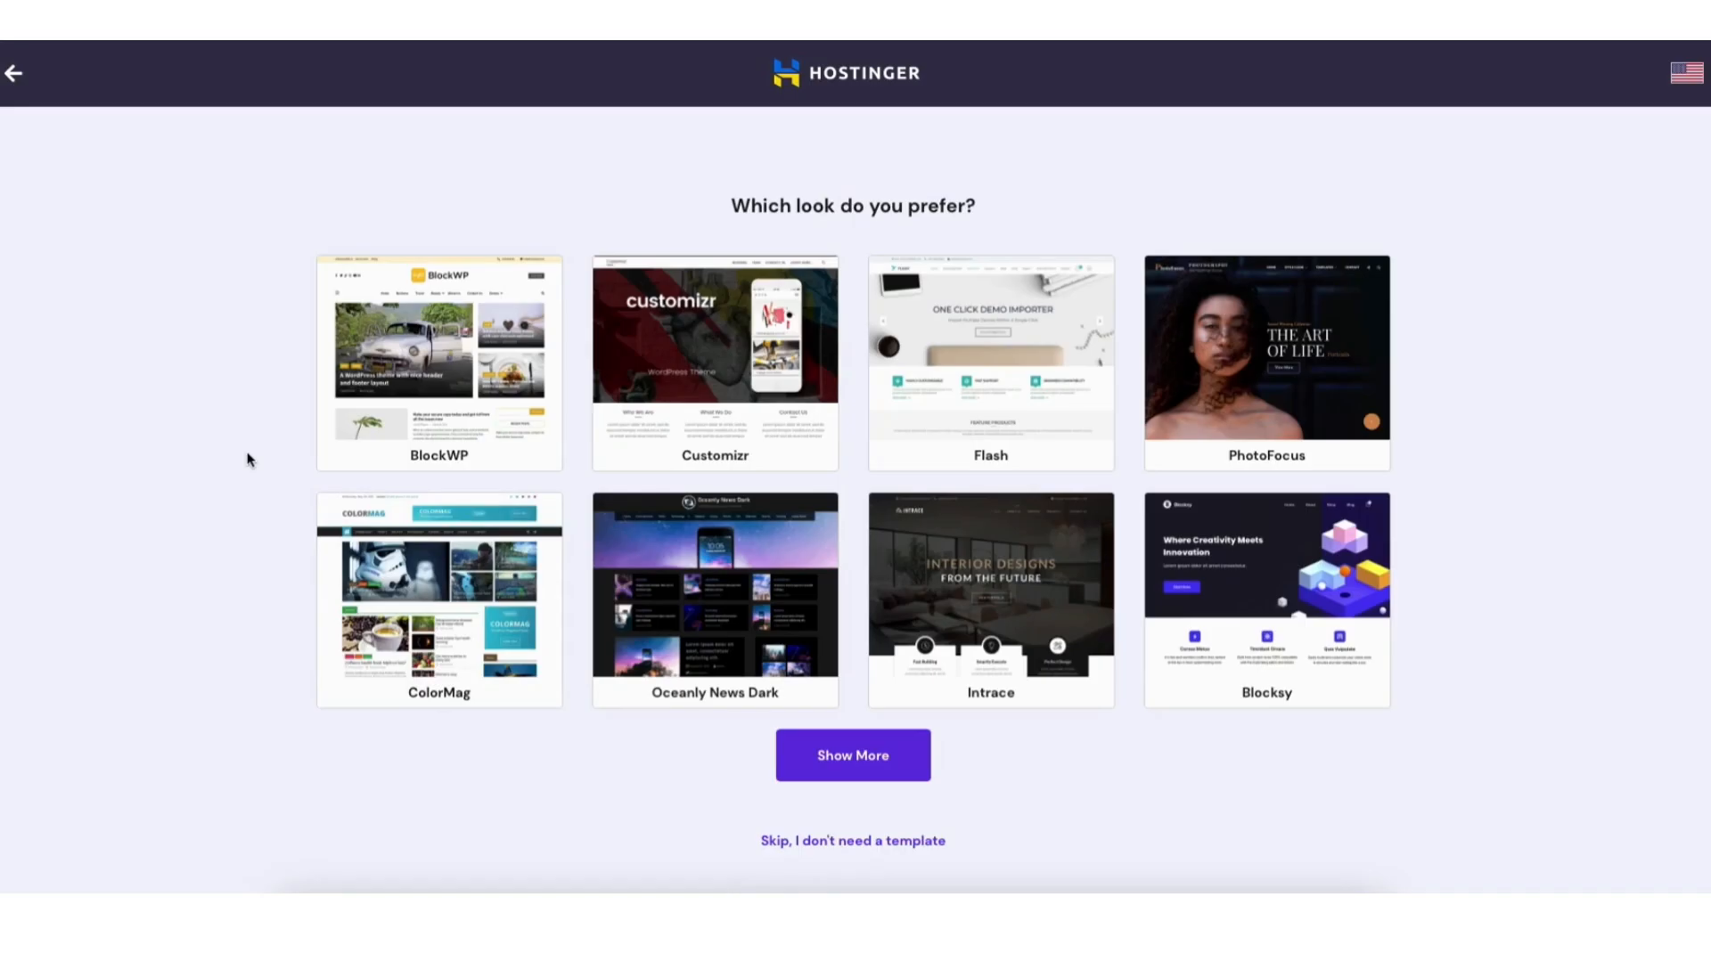
pyautogui.moveTo(416, 408)
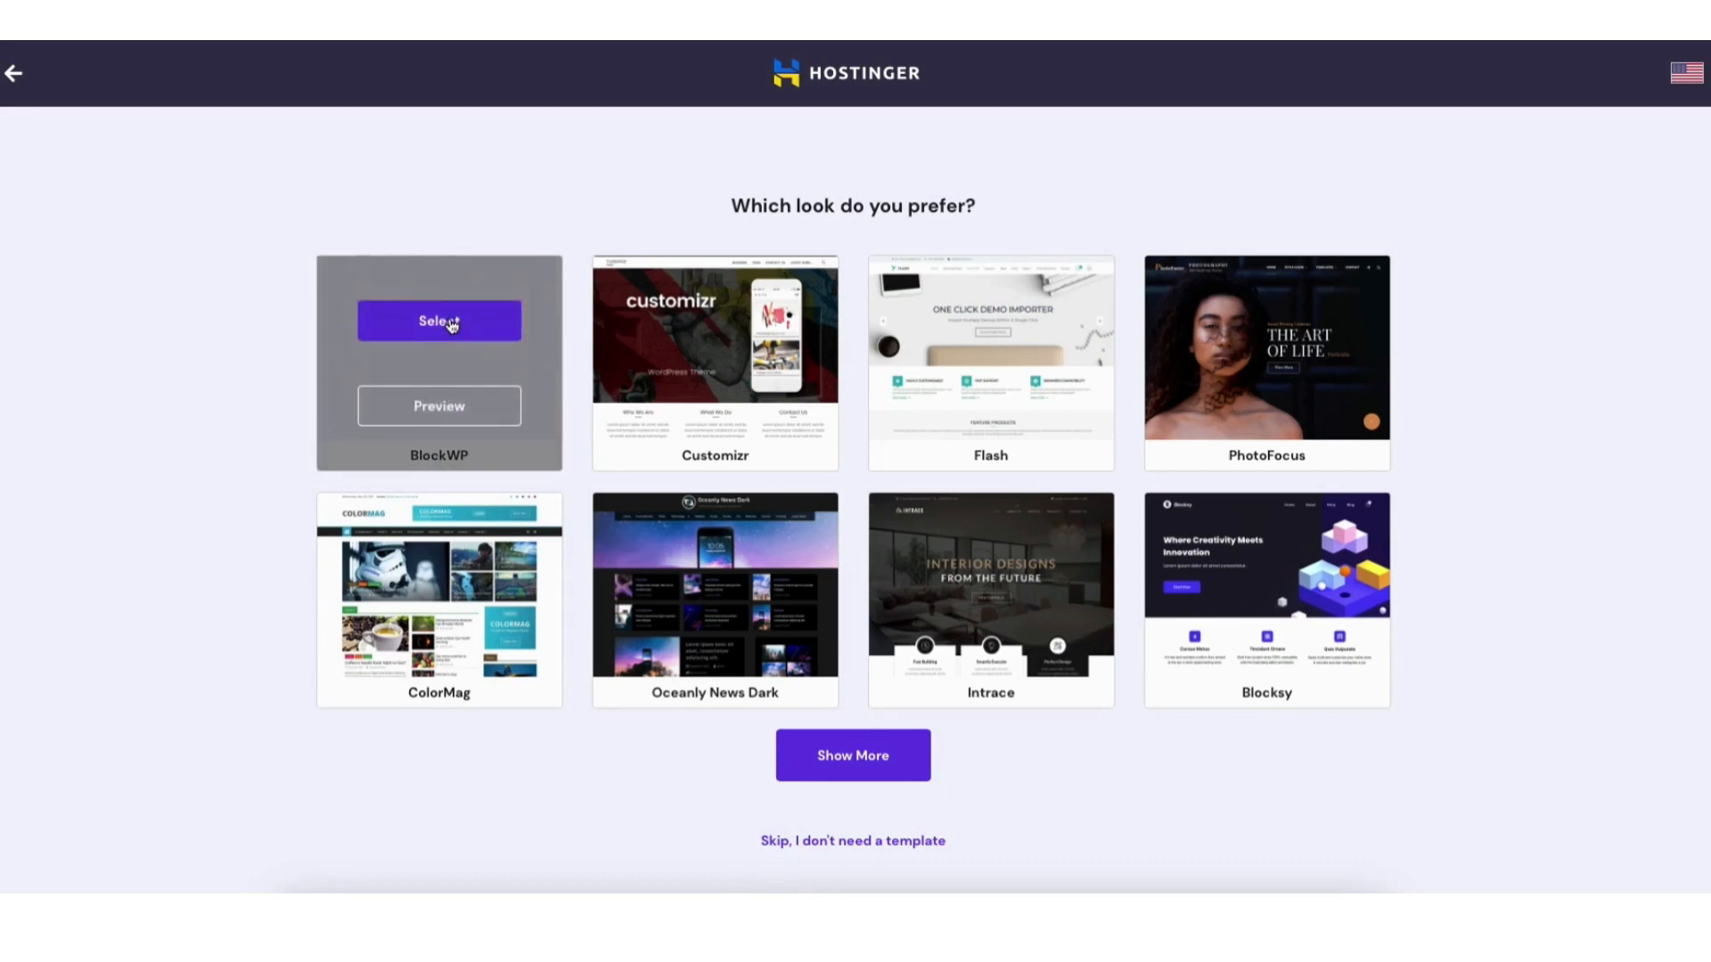
pyautogui.click(459, 409)
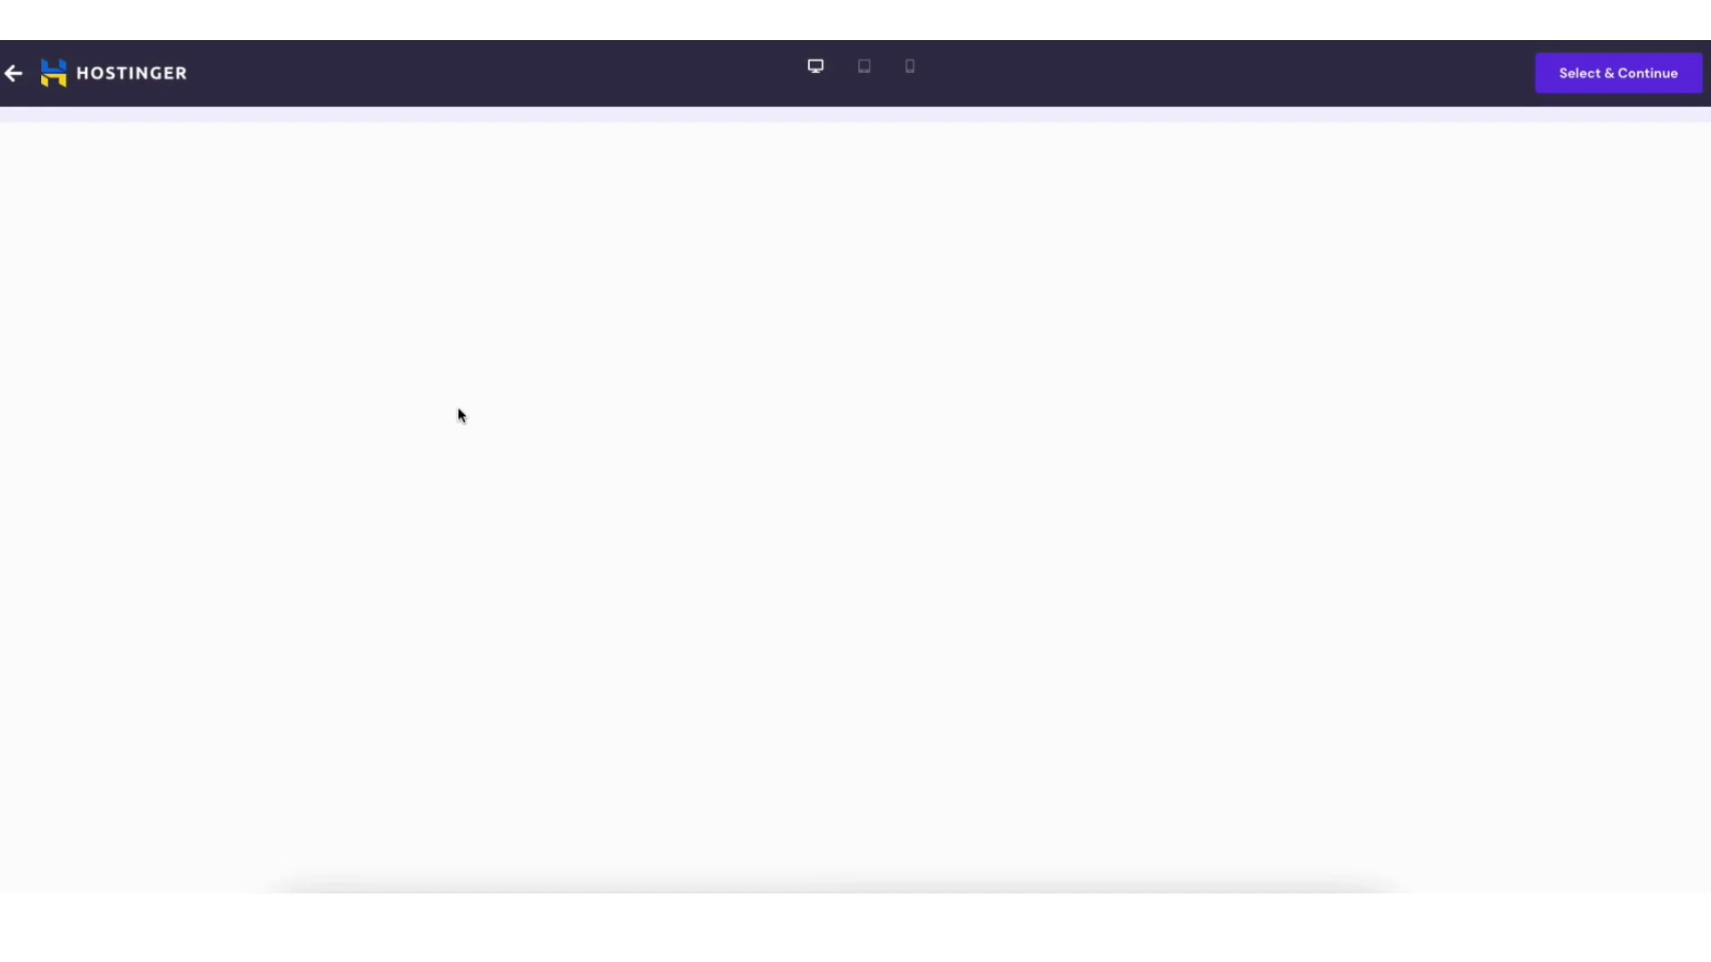
pyautogui.scroll(-7, 481, 428)
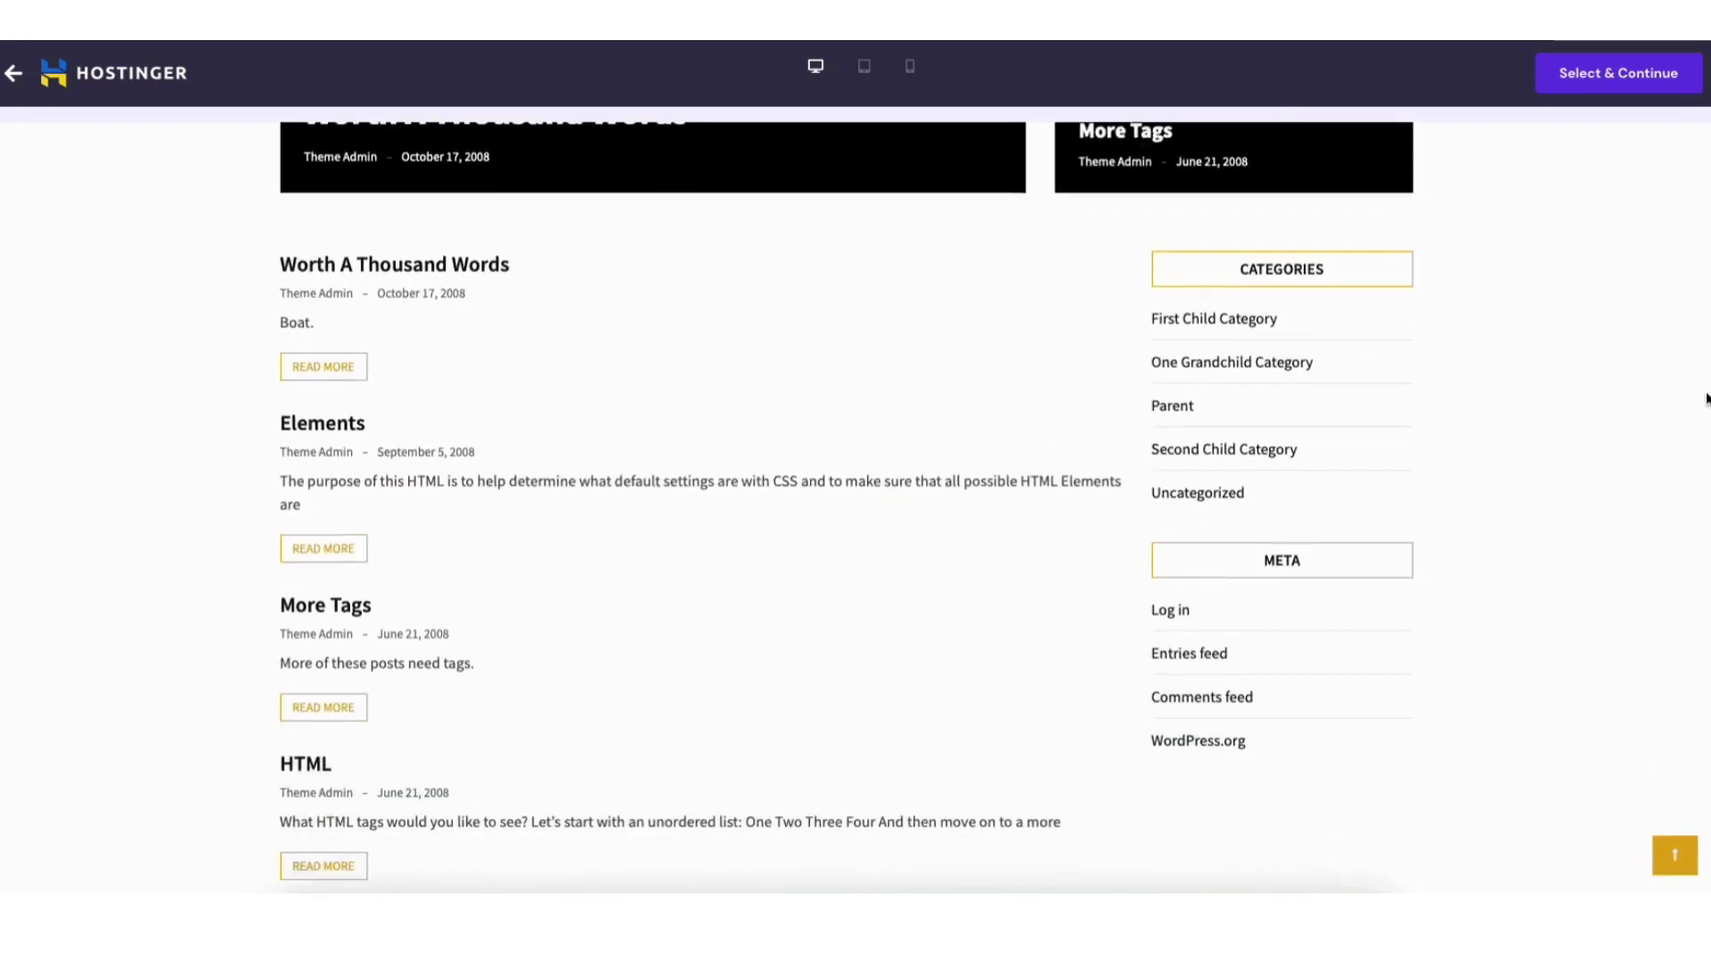
pyautogui.scroll(-6, 1706, 399)
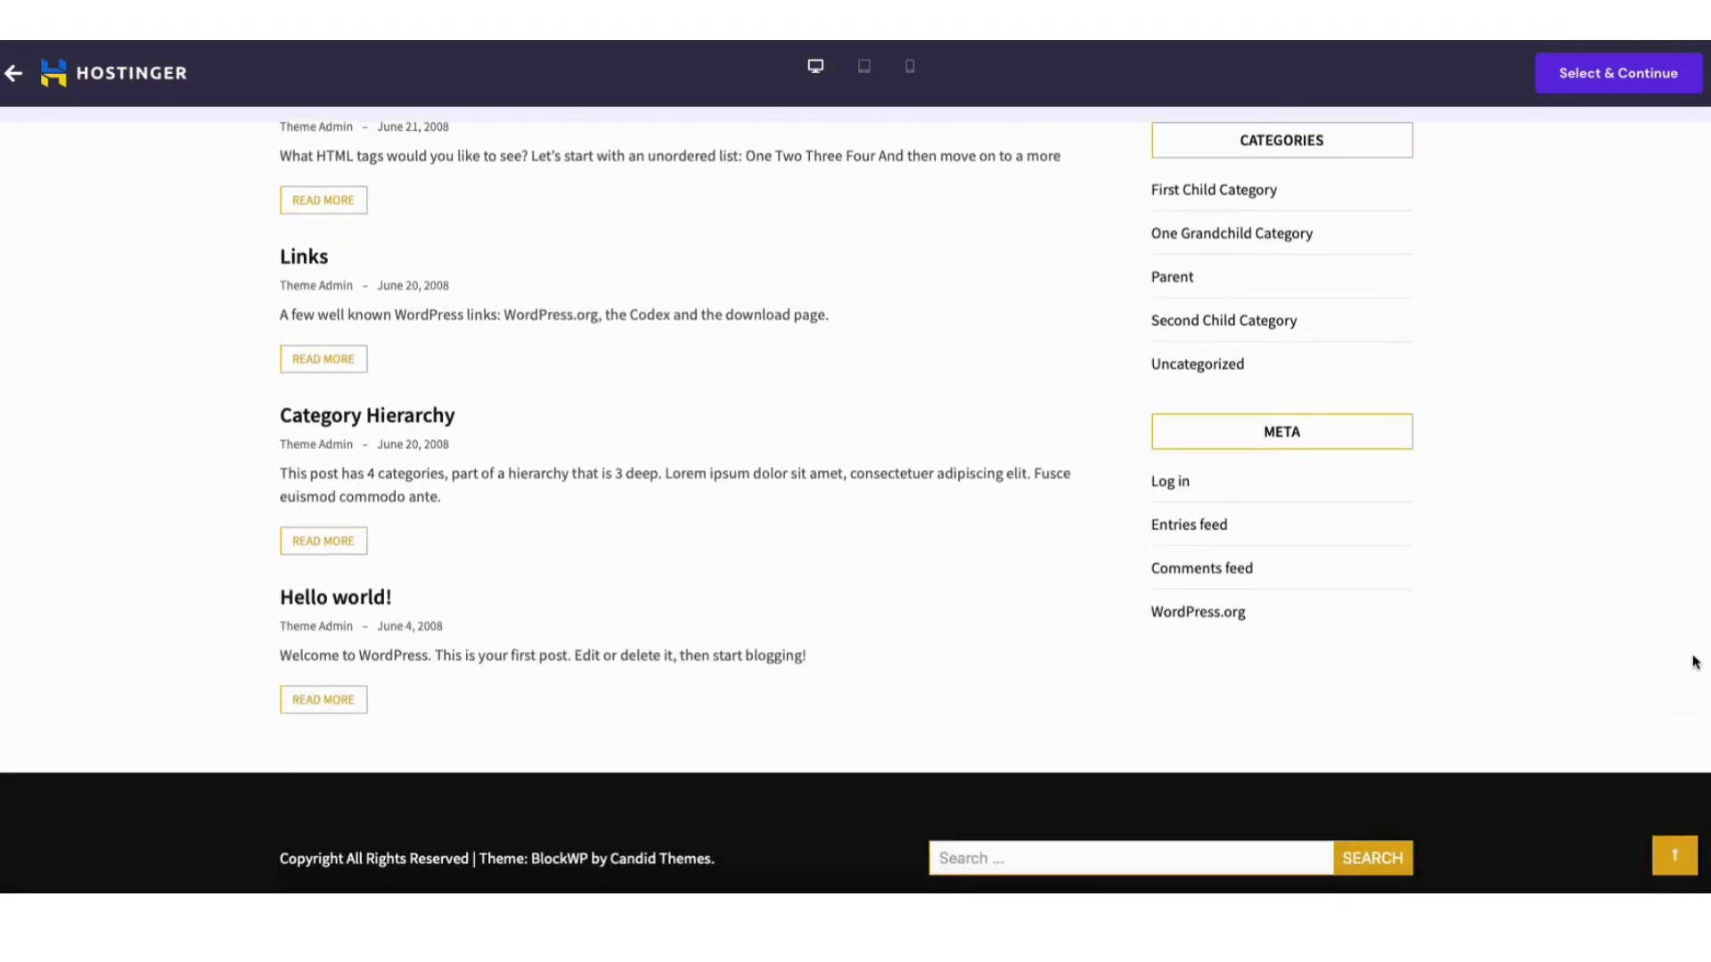
pyautogui.click(1674, 856)
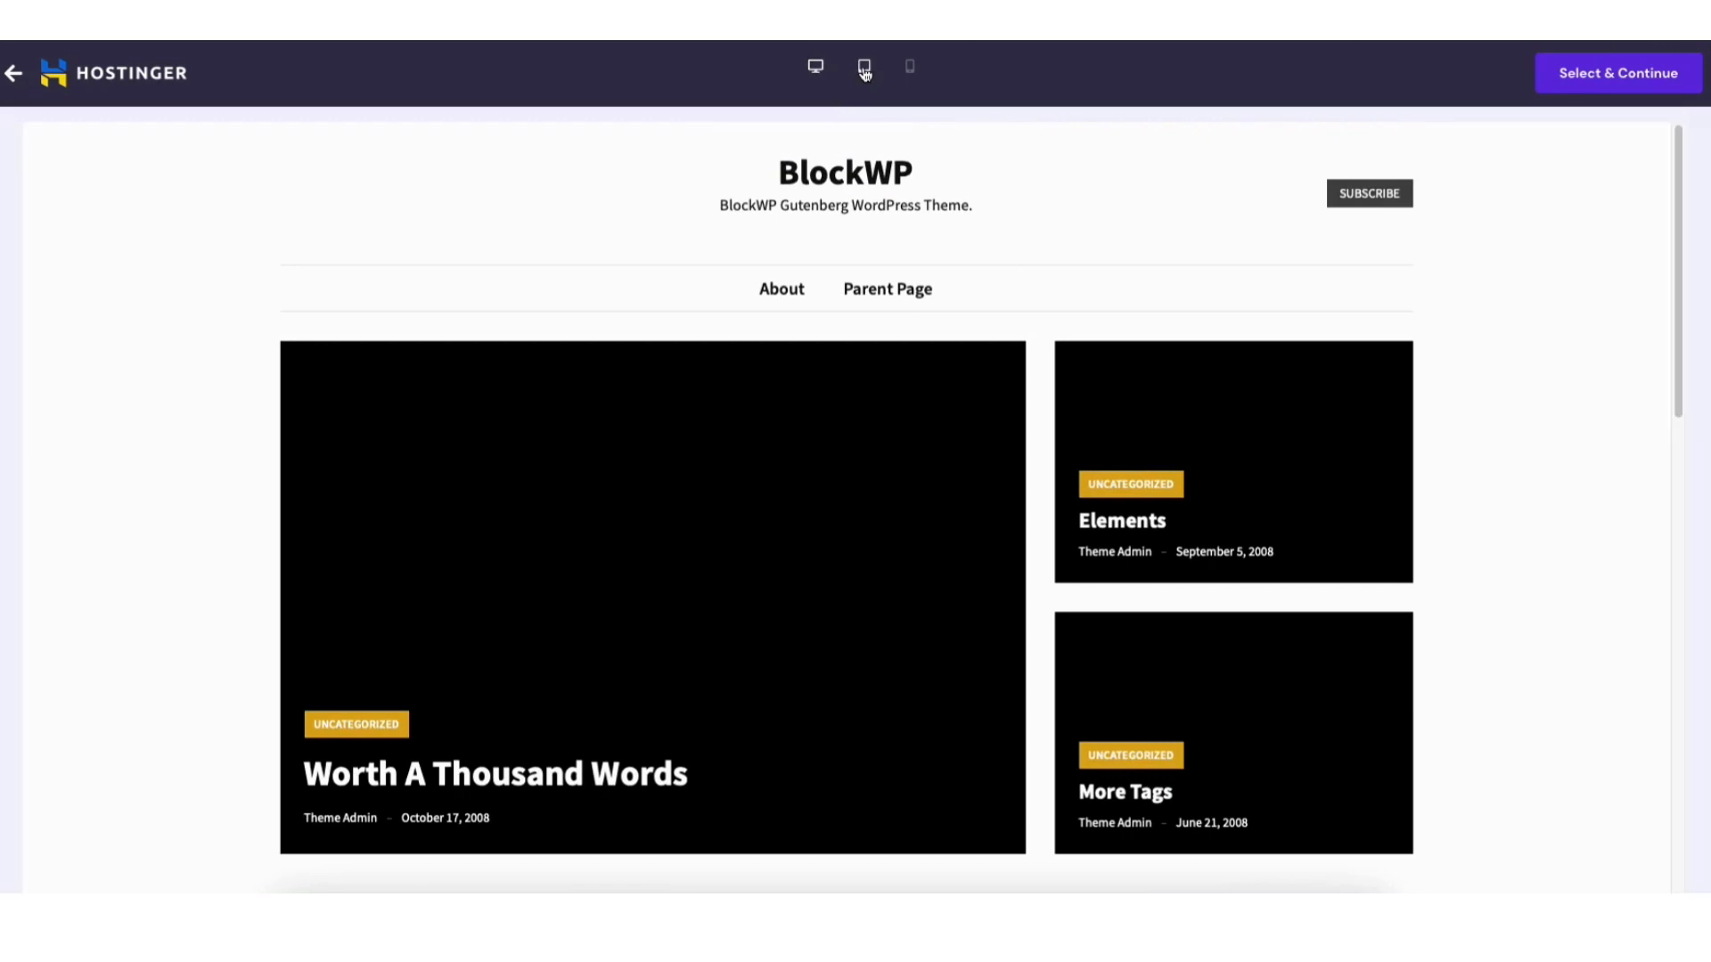
pyautogui.click(865, 67)
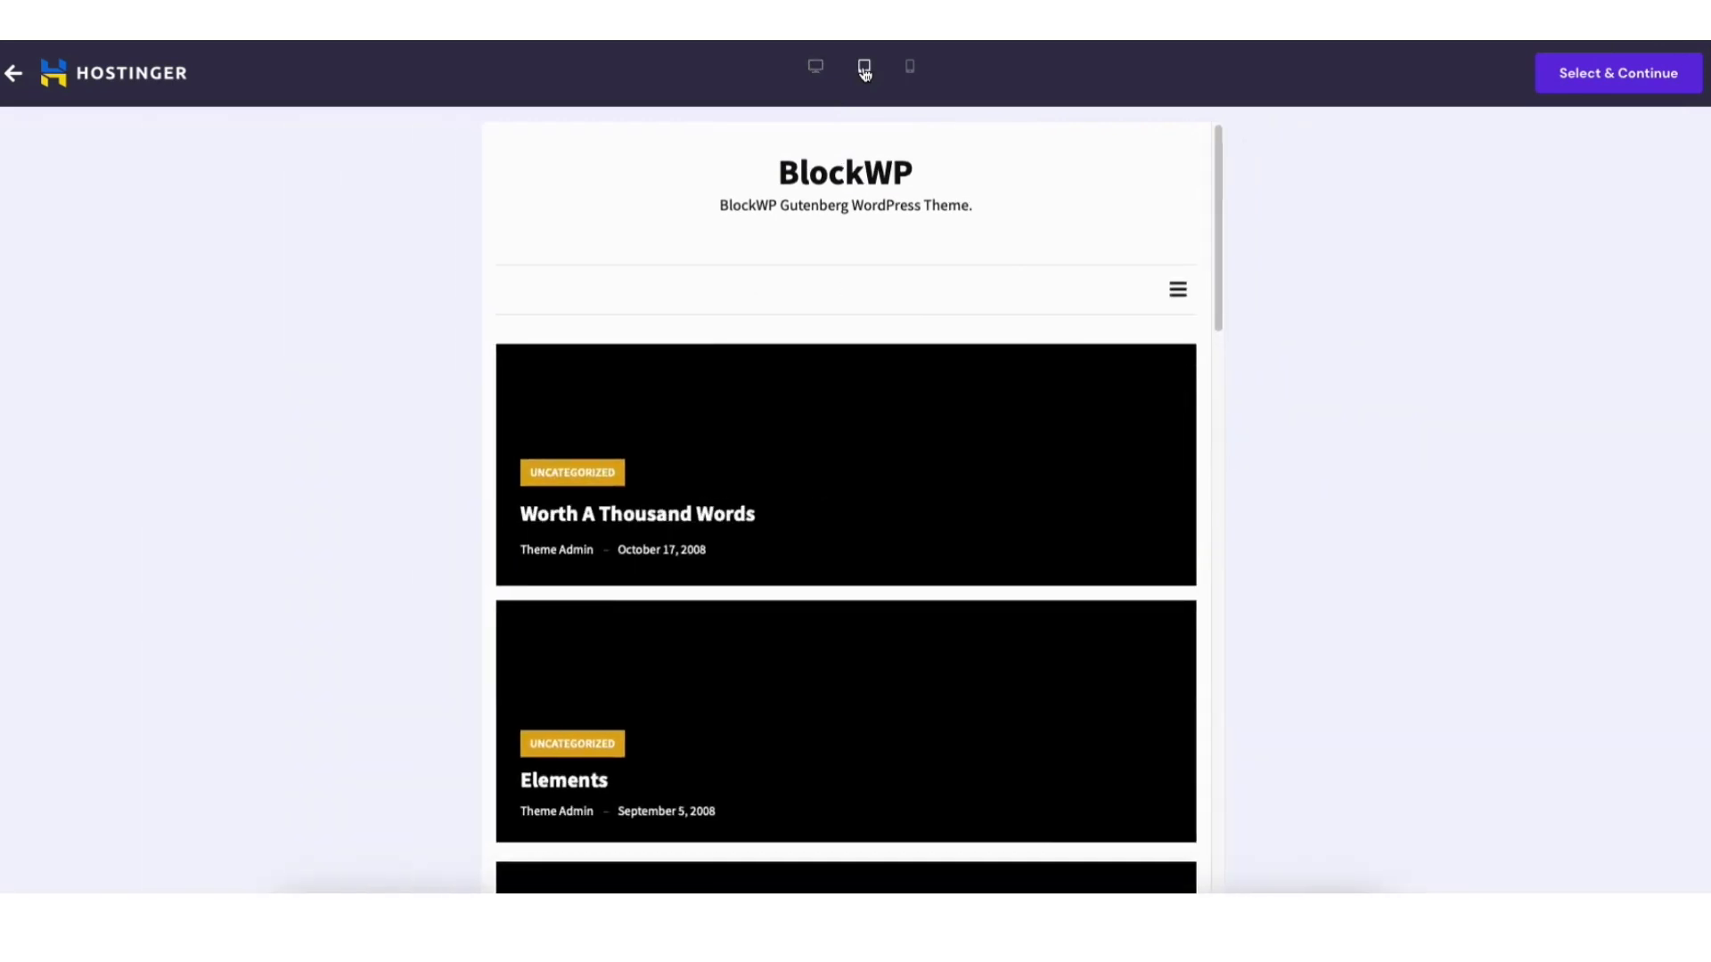
pyautogui.click(910, 68)
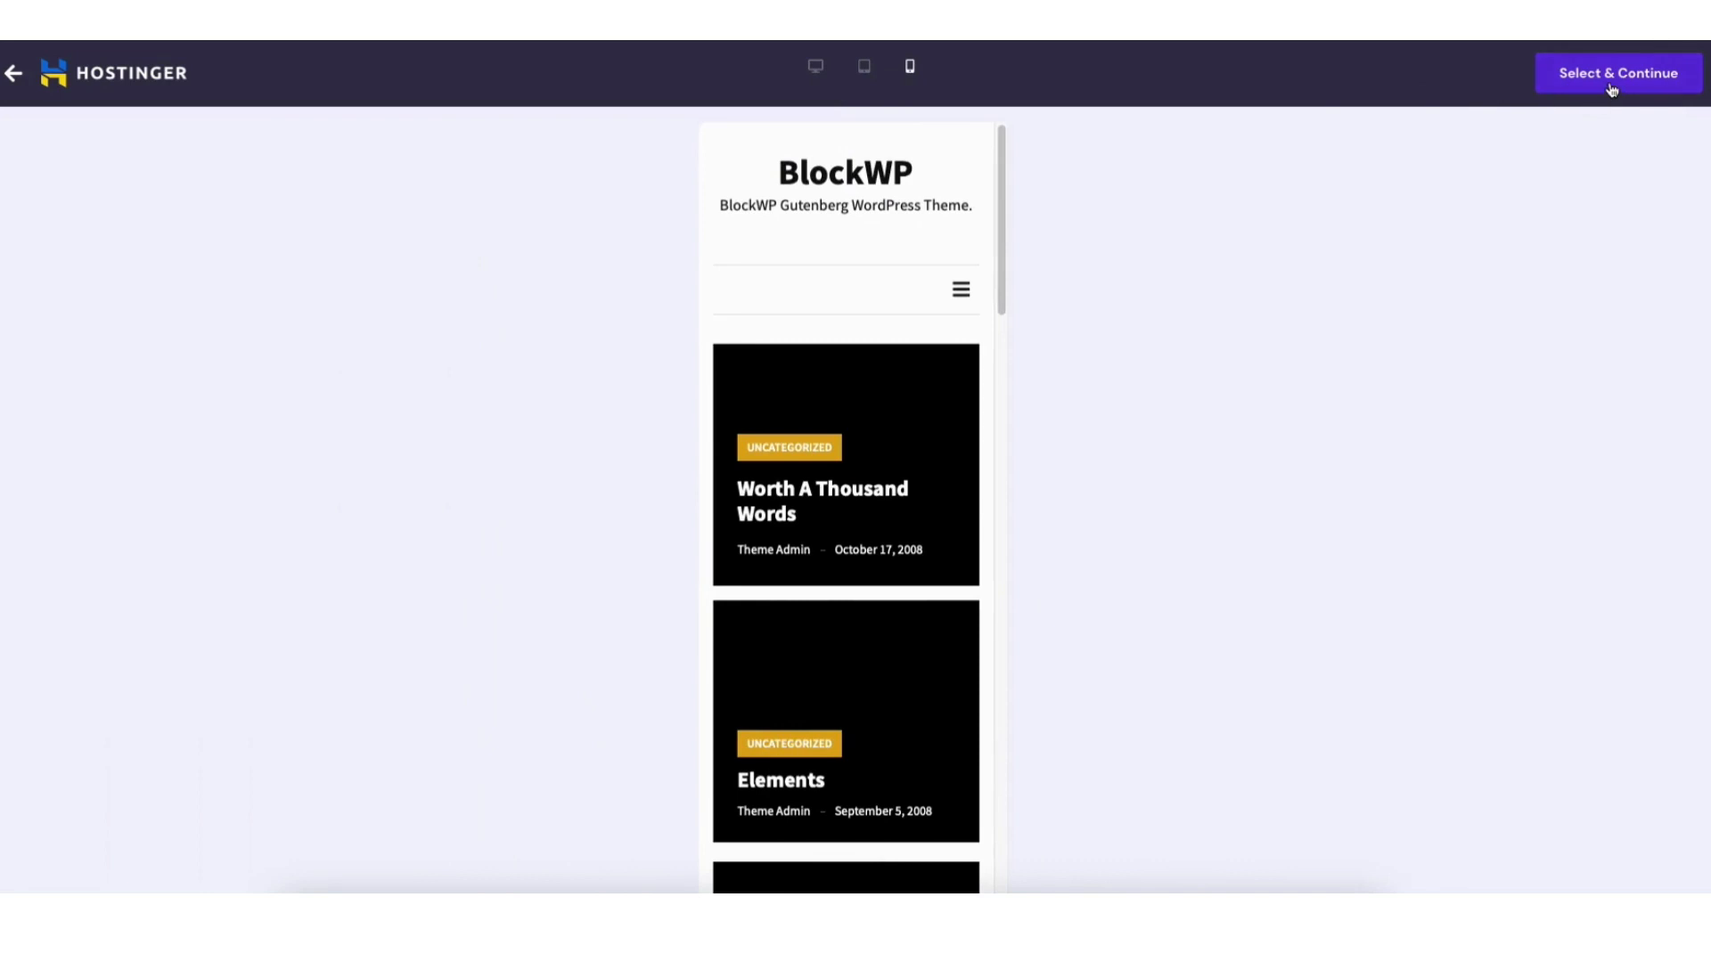
pyautogui.click(14, 73)
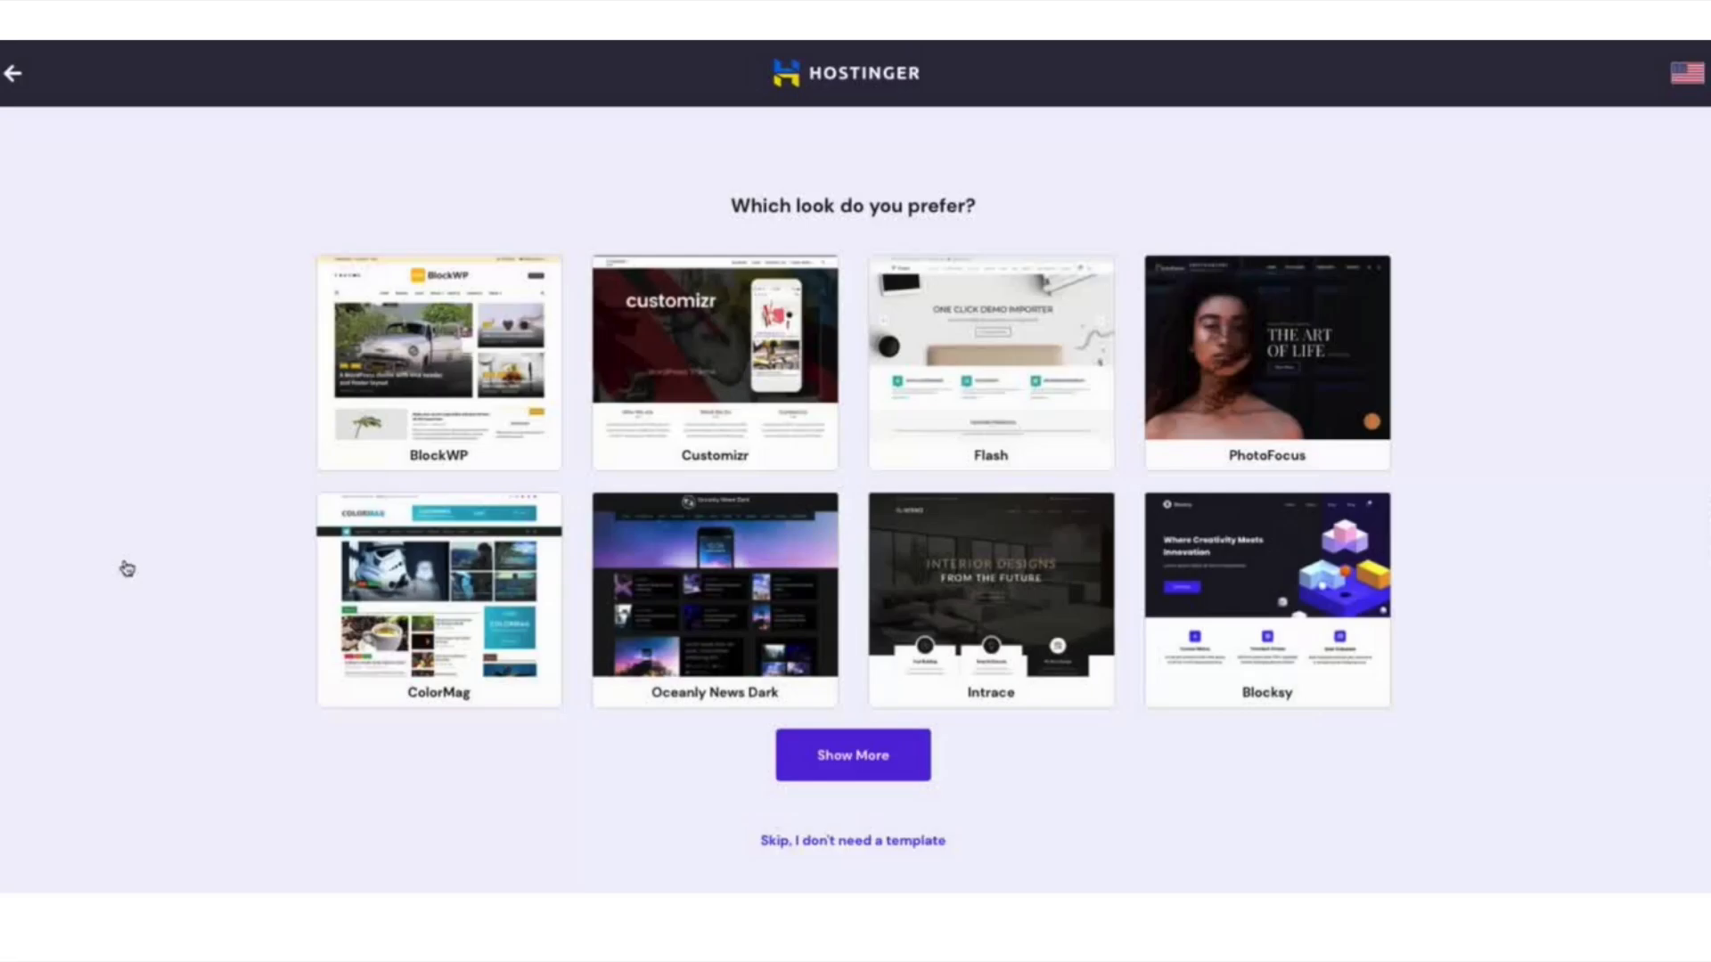
# Load more template choices into the gallery and scroll through them.
pyautogui.click(853, 755)
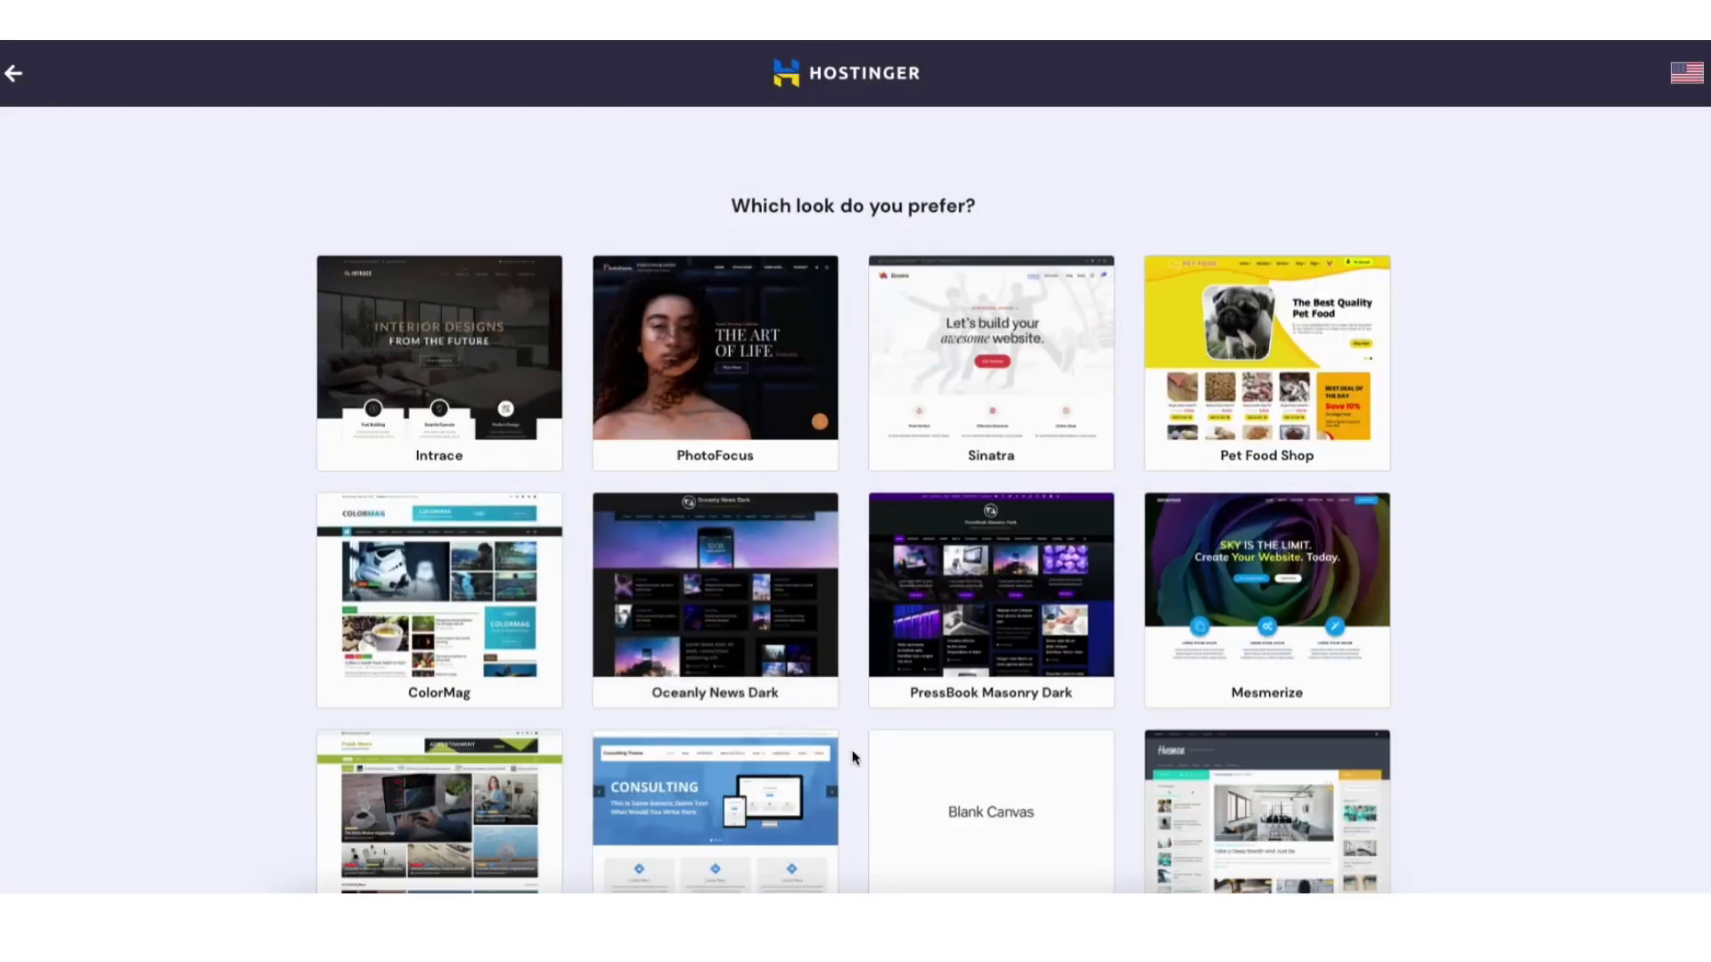
pyautogui.scroll(-5, 854, 499)
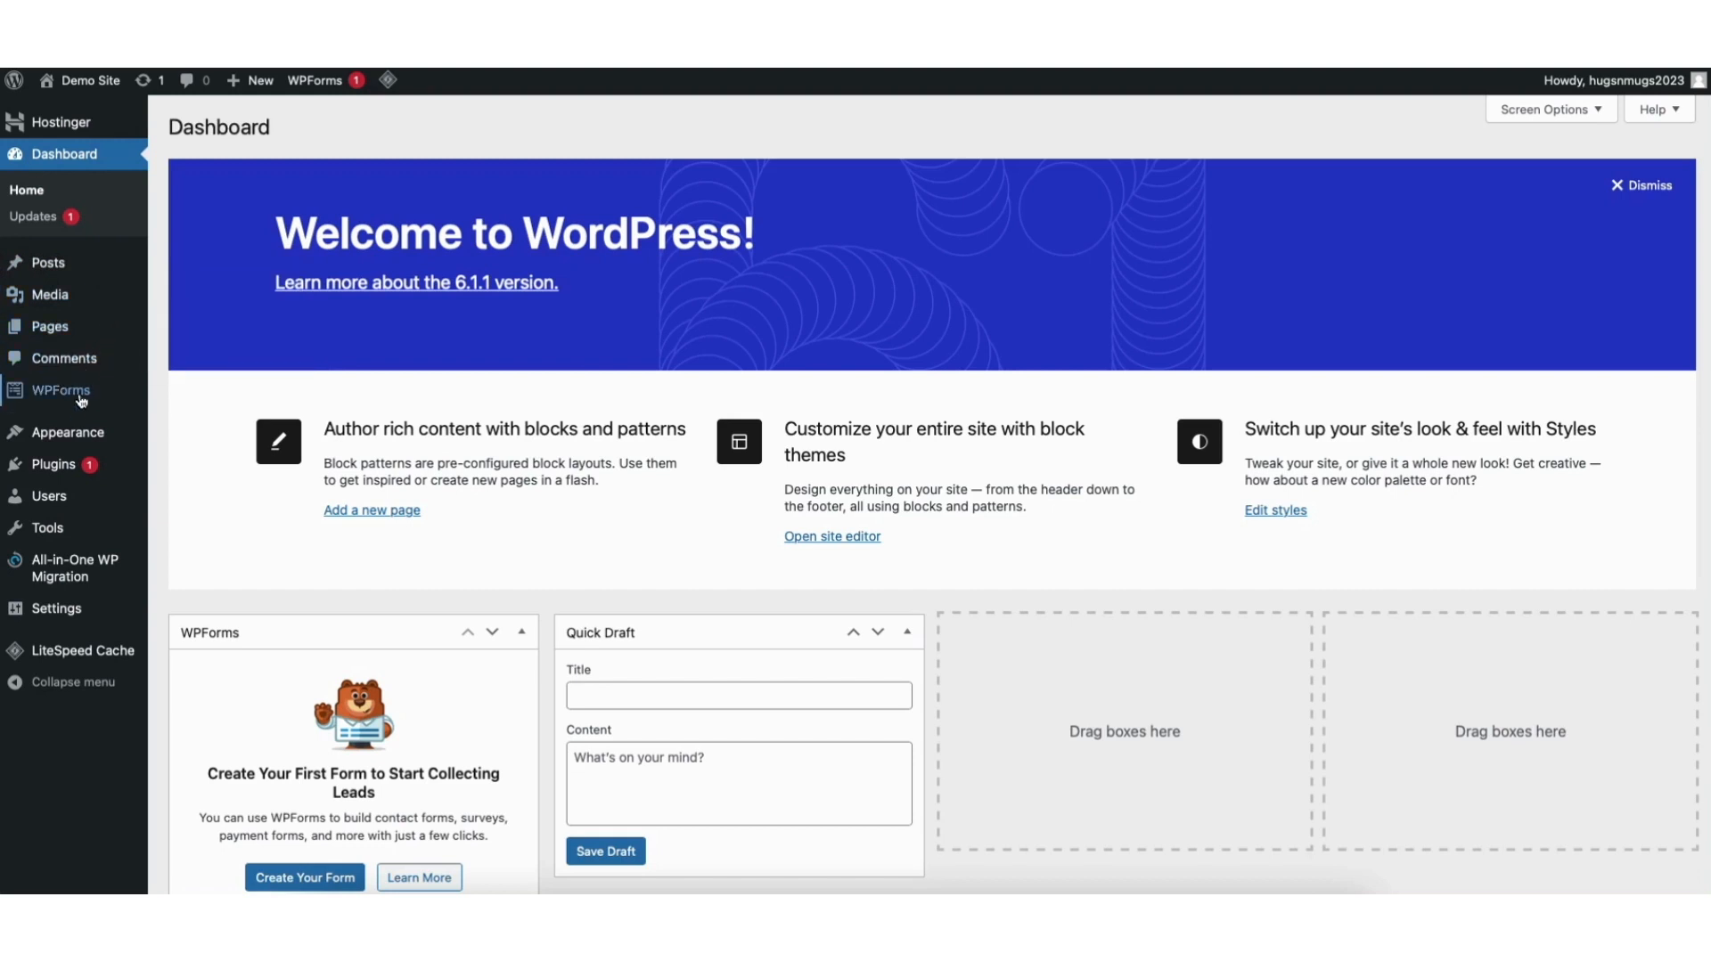
pyautogui.moveTo(75, 437)
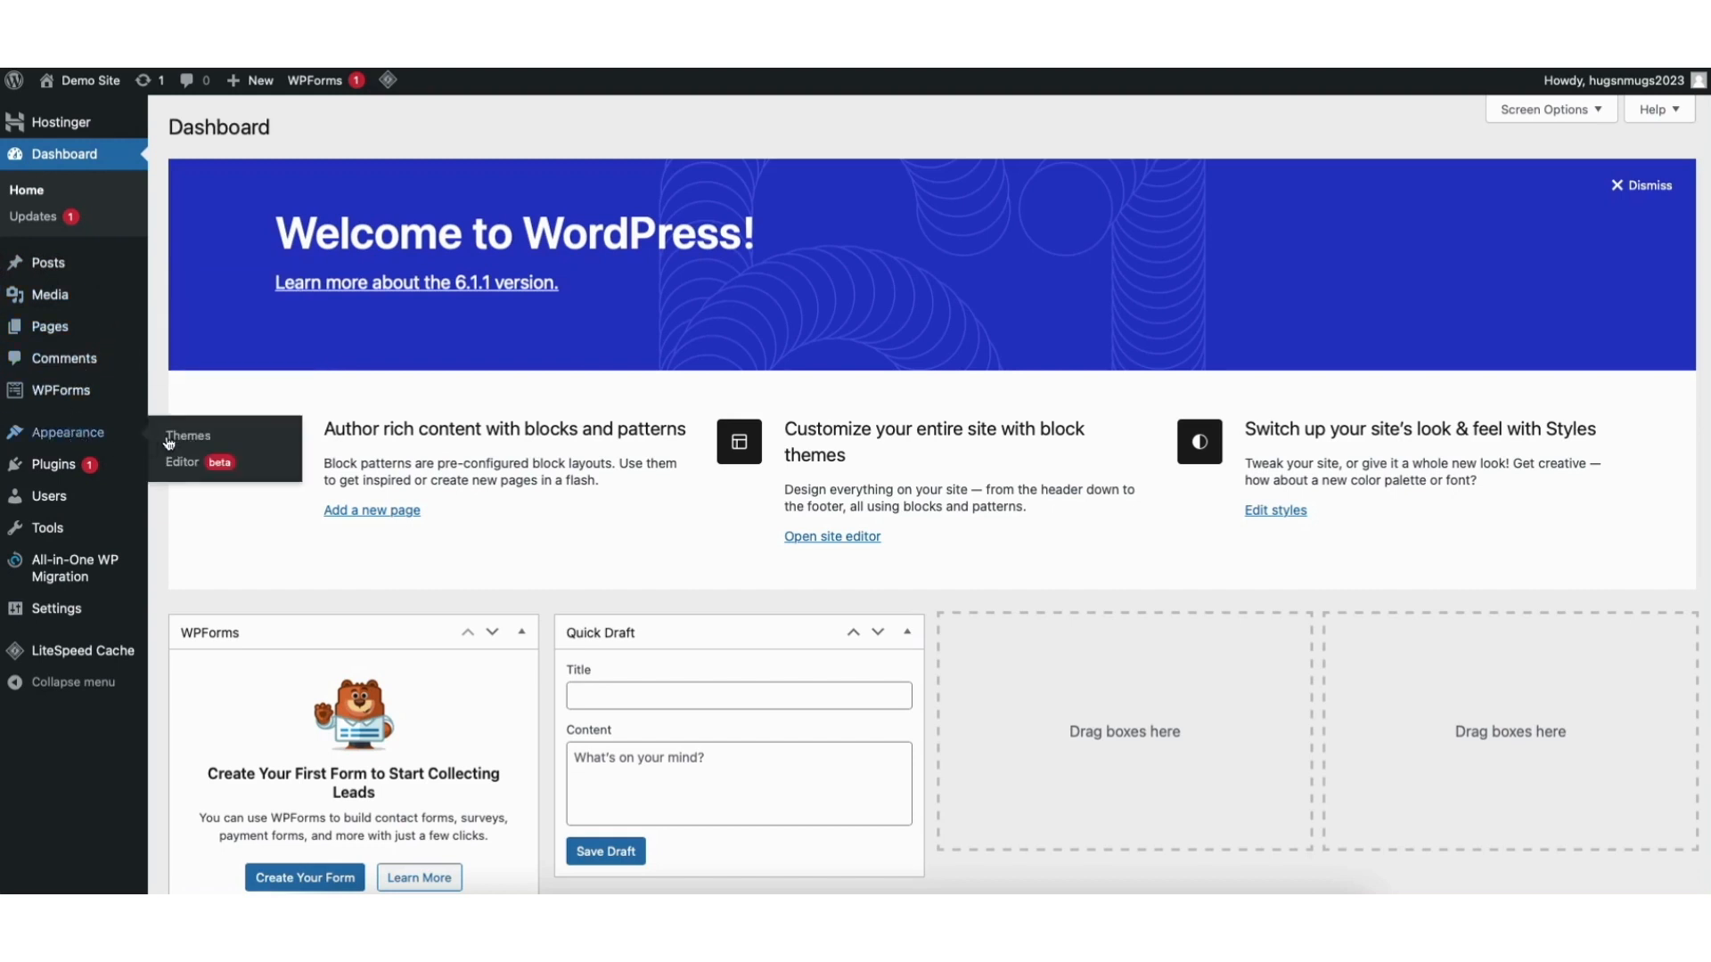
# View the installed themes under Appearance and move on to adding a new theme.
pyautogui.click(197, 437)
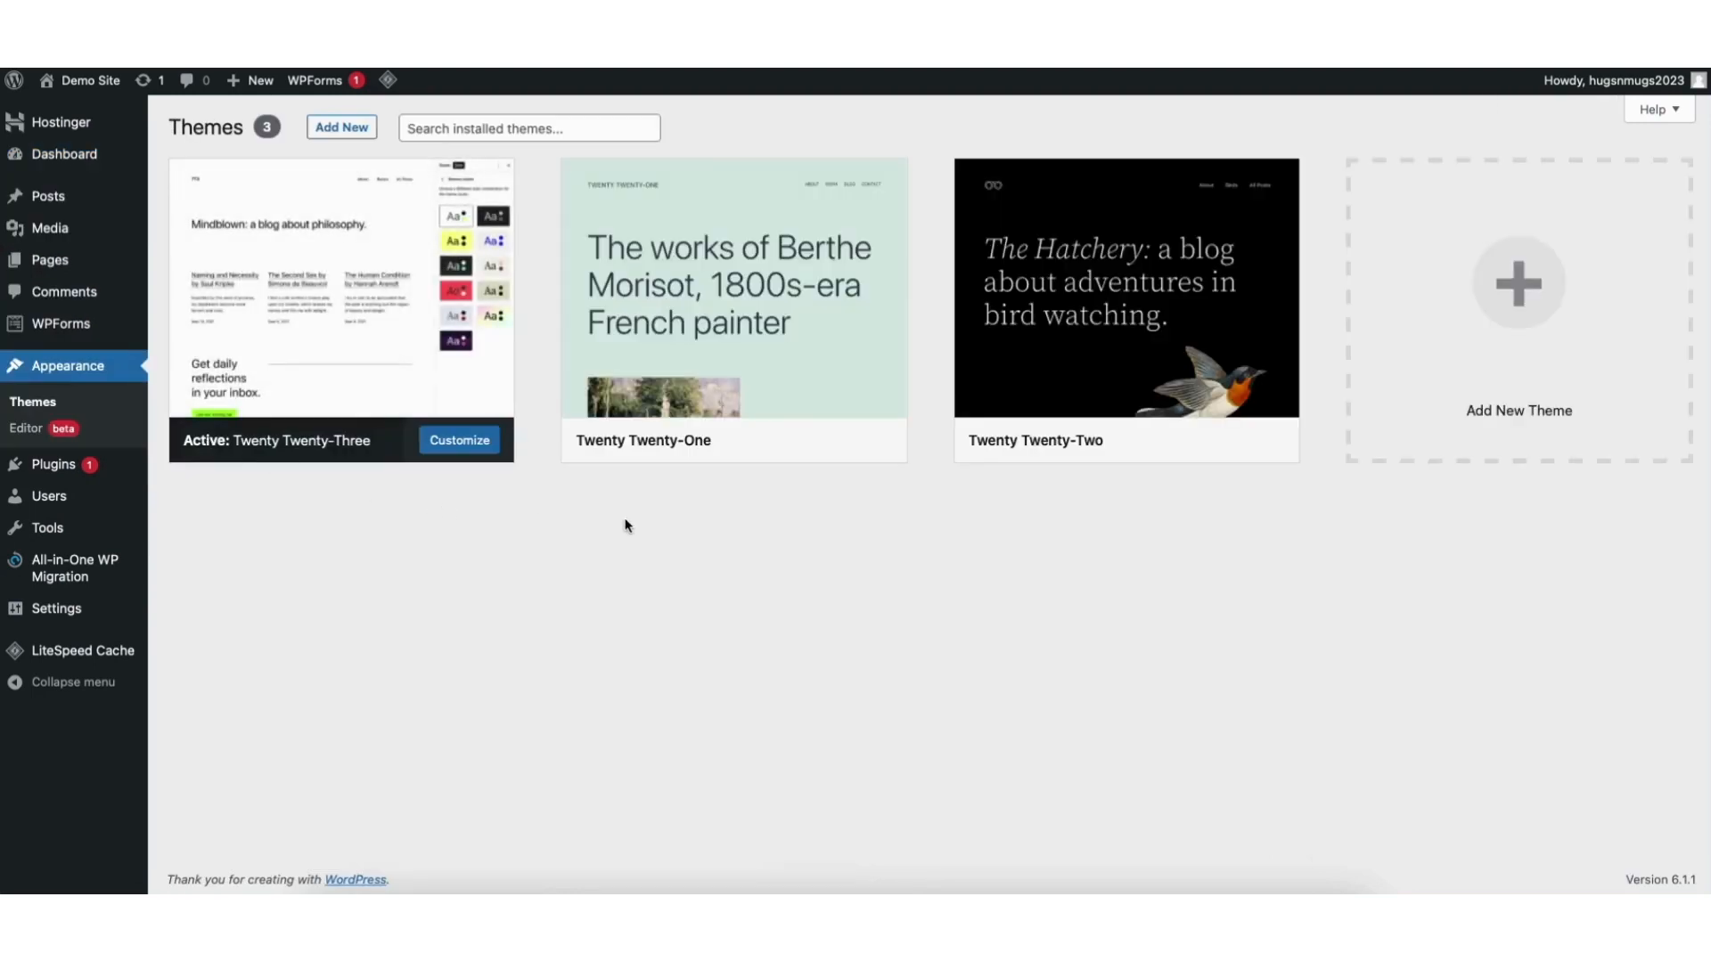
pyautogui.click(1497, 303)
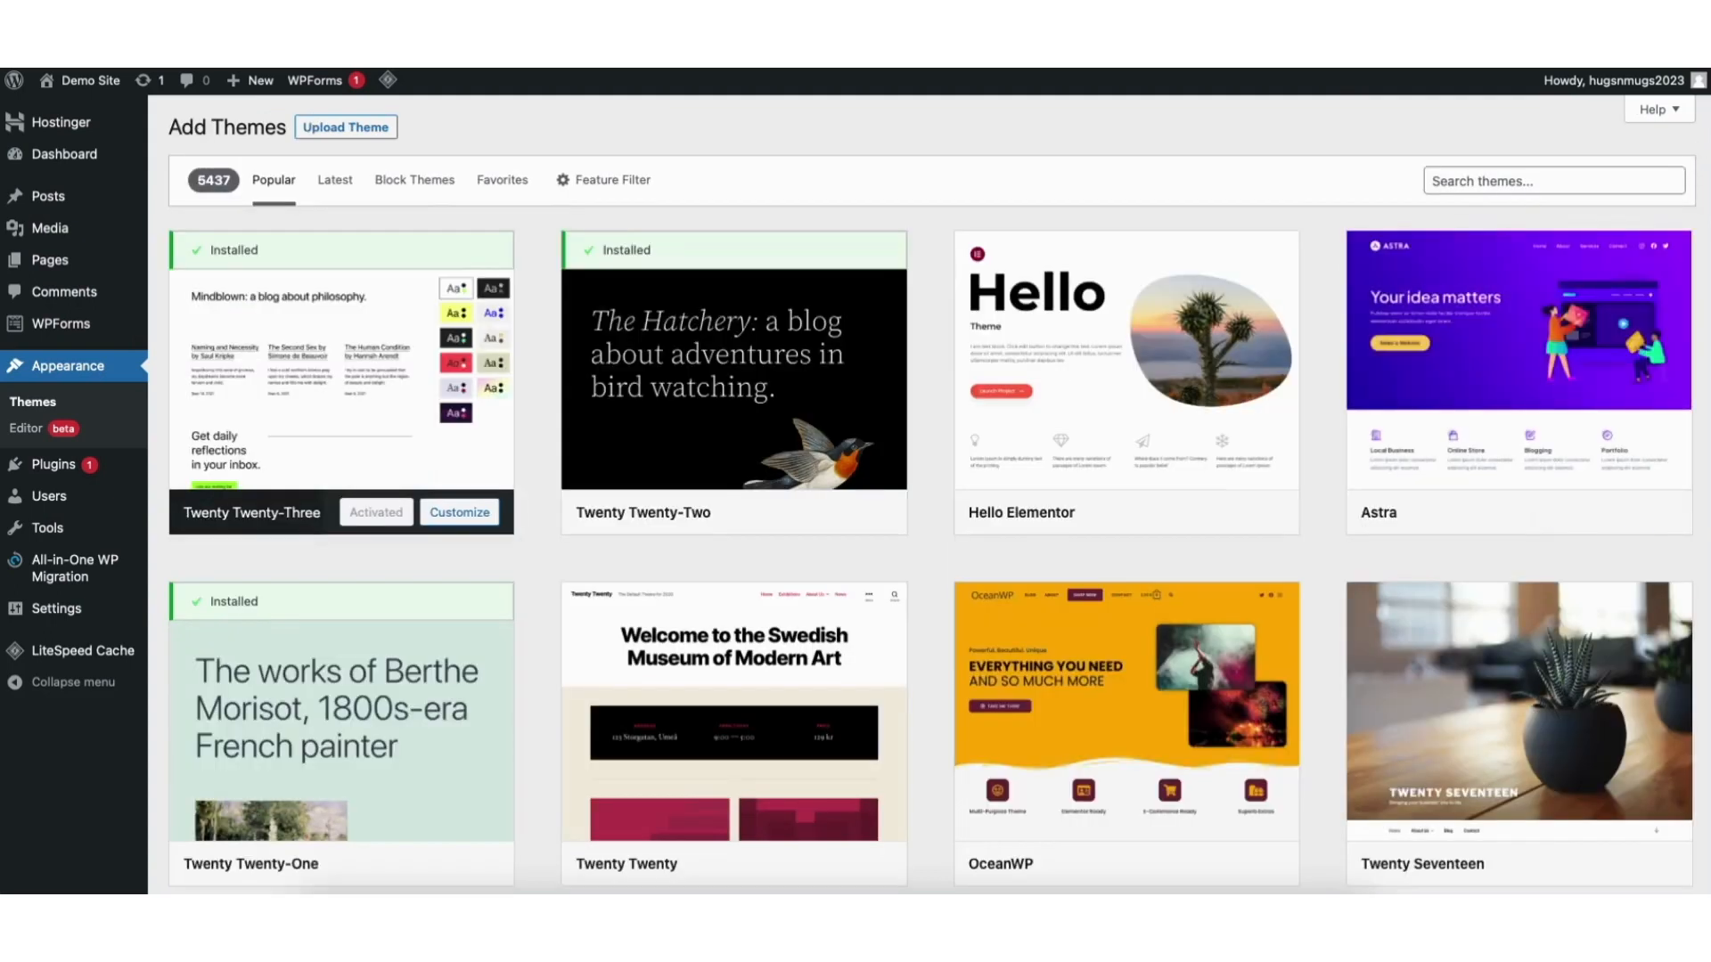
# Browse the popular themes in the Add Themes library, then start a theme search by name.
pyautogui.scroll(-6, 933, 490)
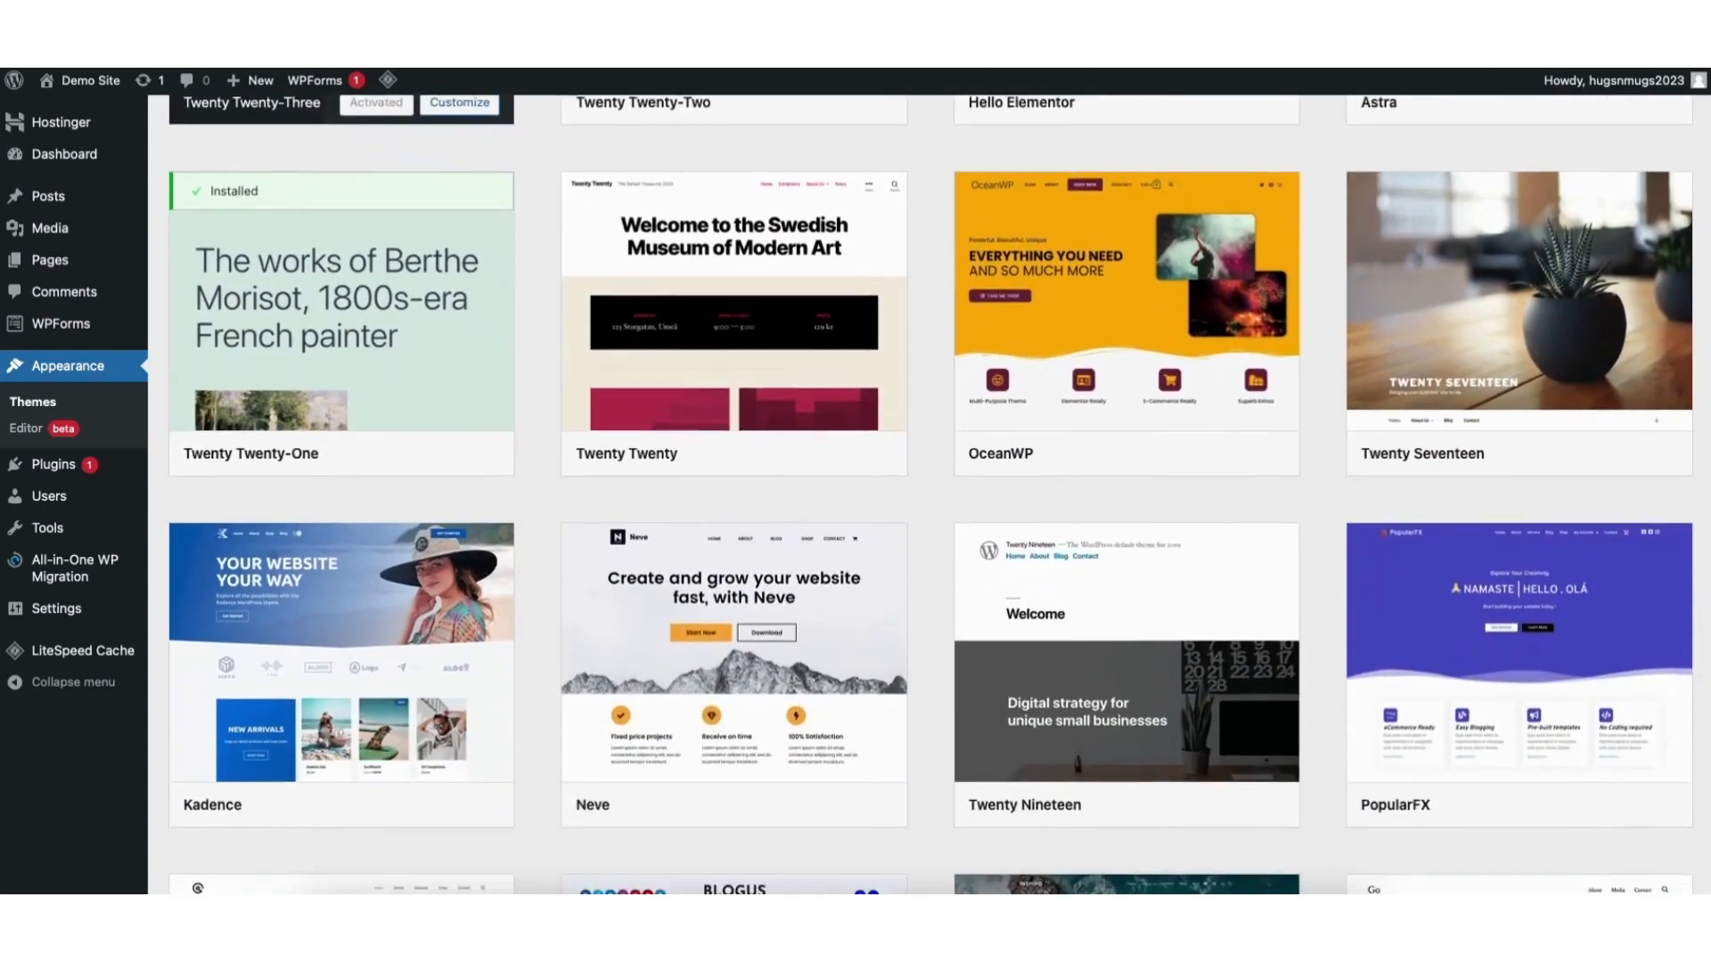
pyautogui.scroll(-7, 933, 490)
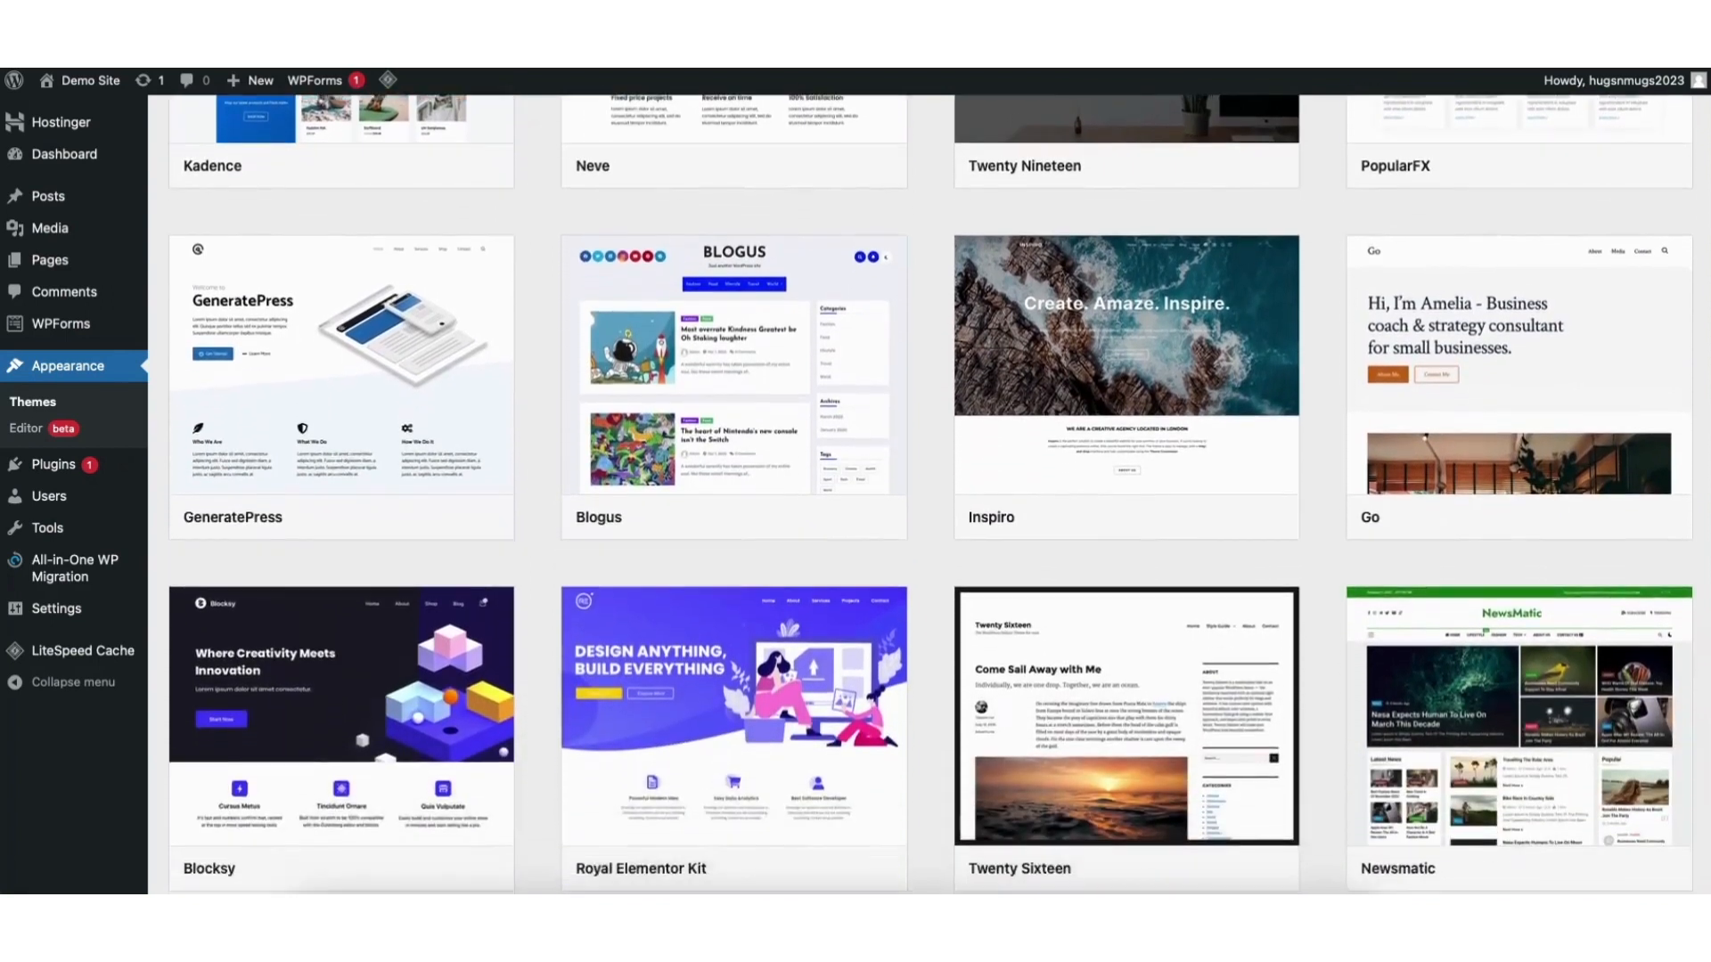
pyautogui.scroll(-10, 931, 495)
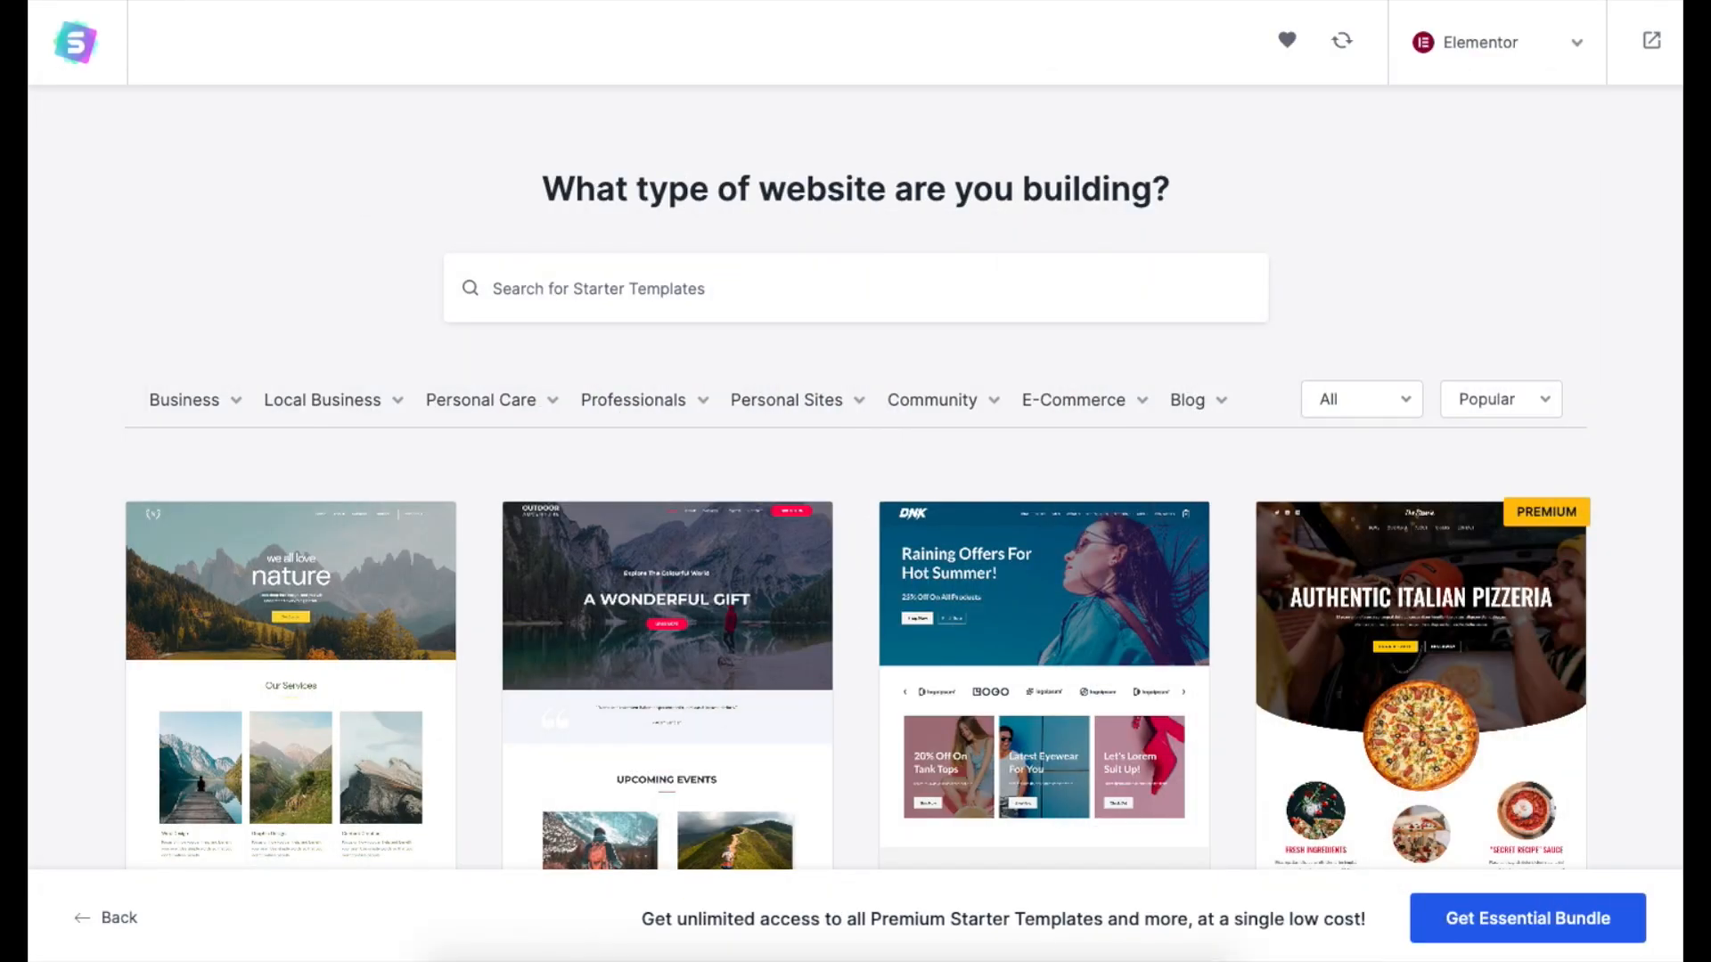
pyautogui.scroll(-6, 856, 481)
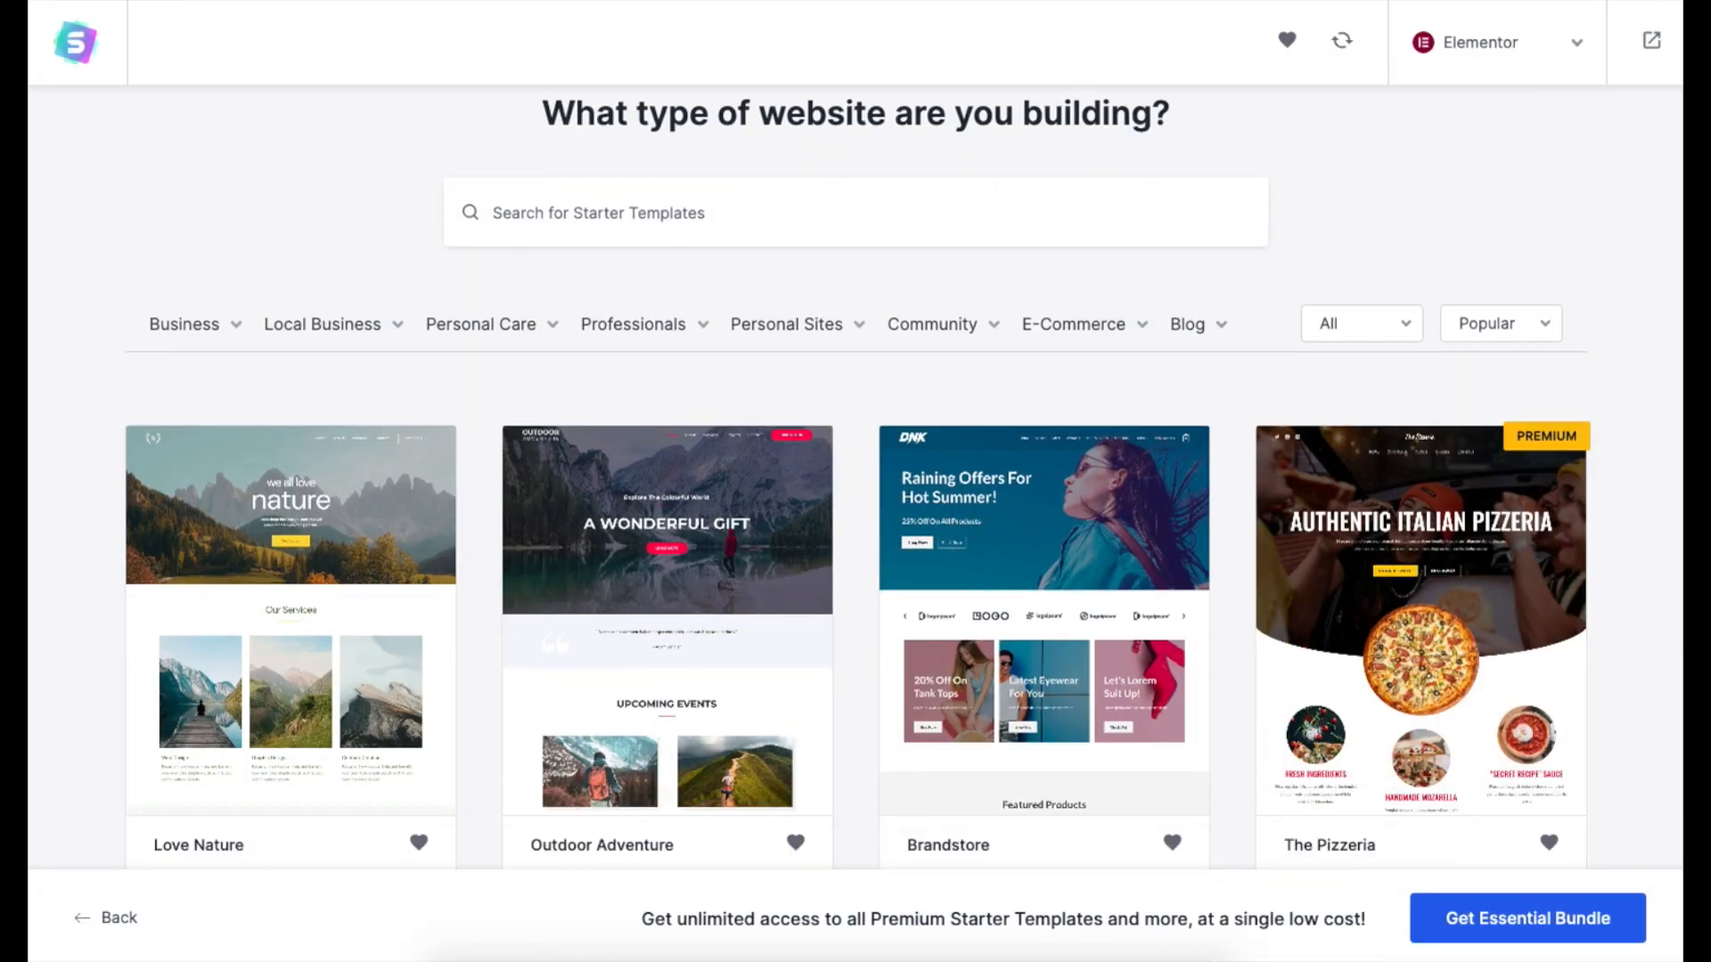
pyautogui.scroll(-1, 856, 481)
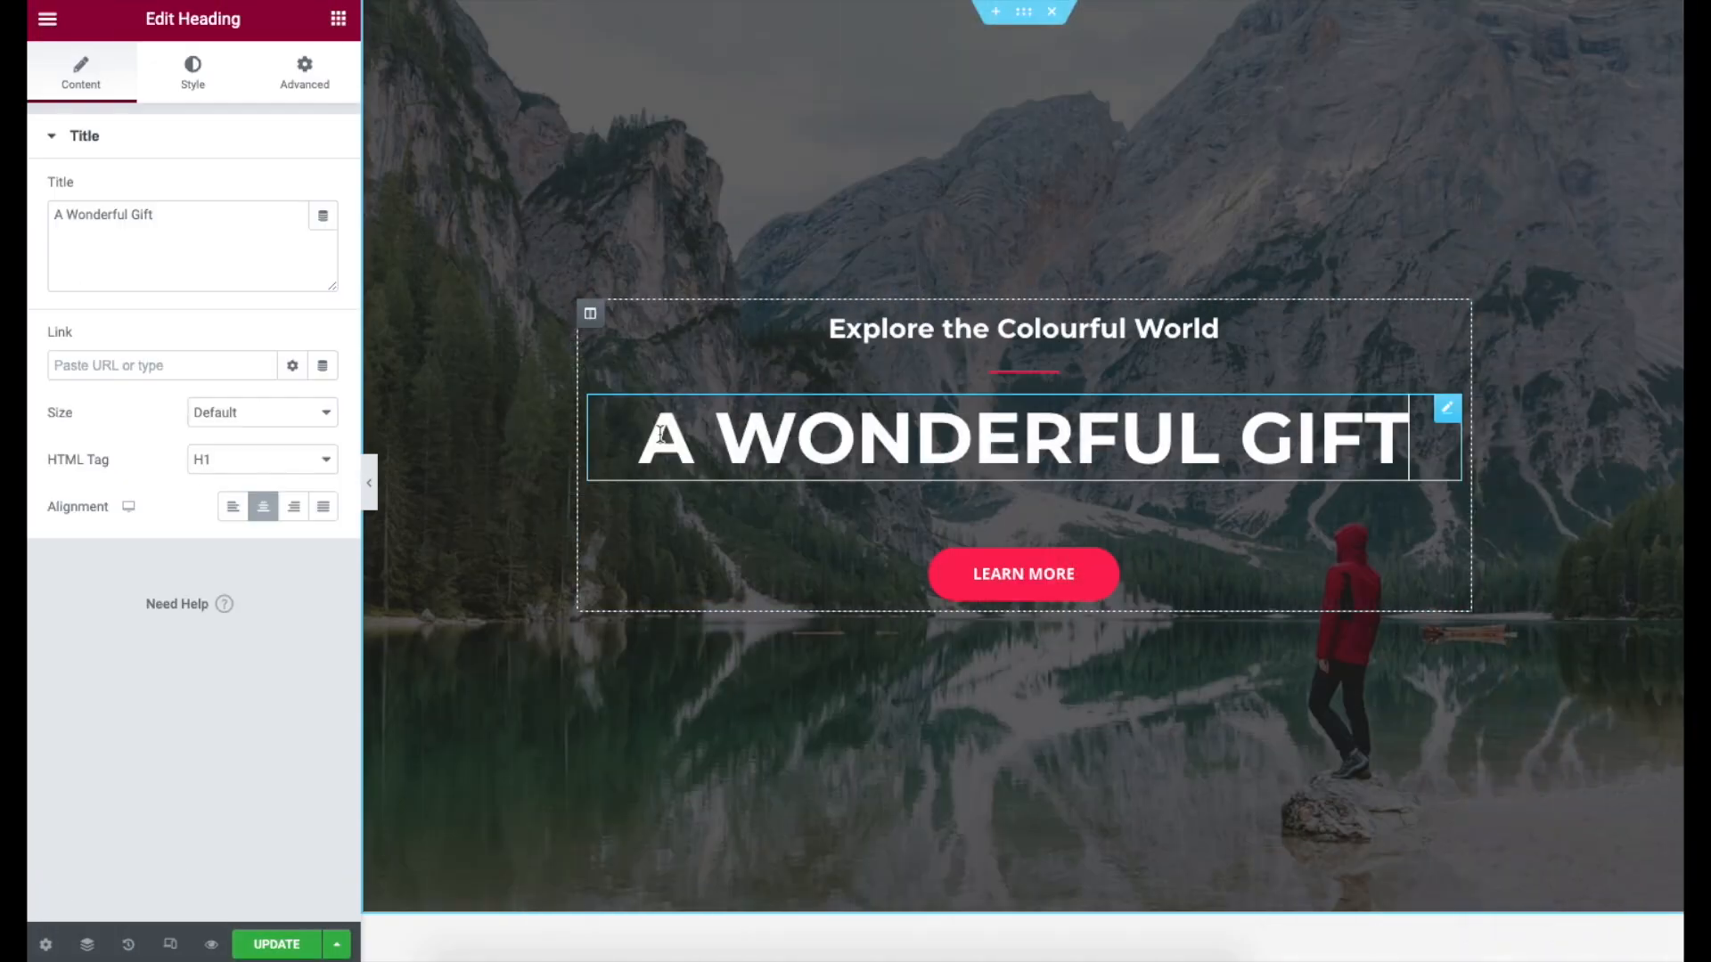
pyautogui.moveTo(641, 436); pyautogui.dragTo(1388, 425)
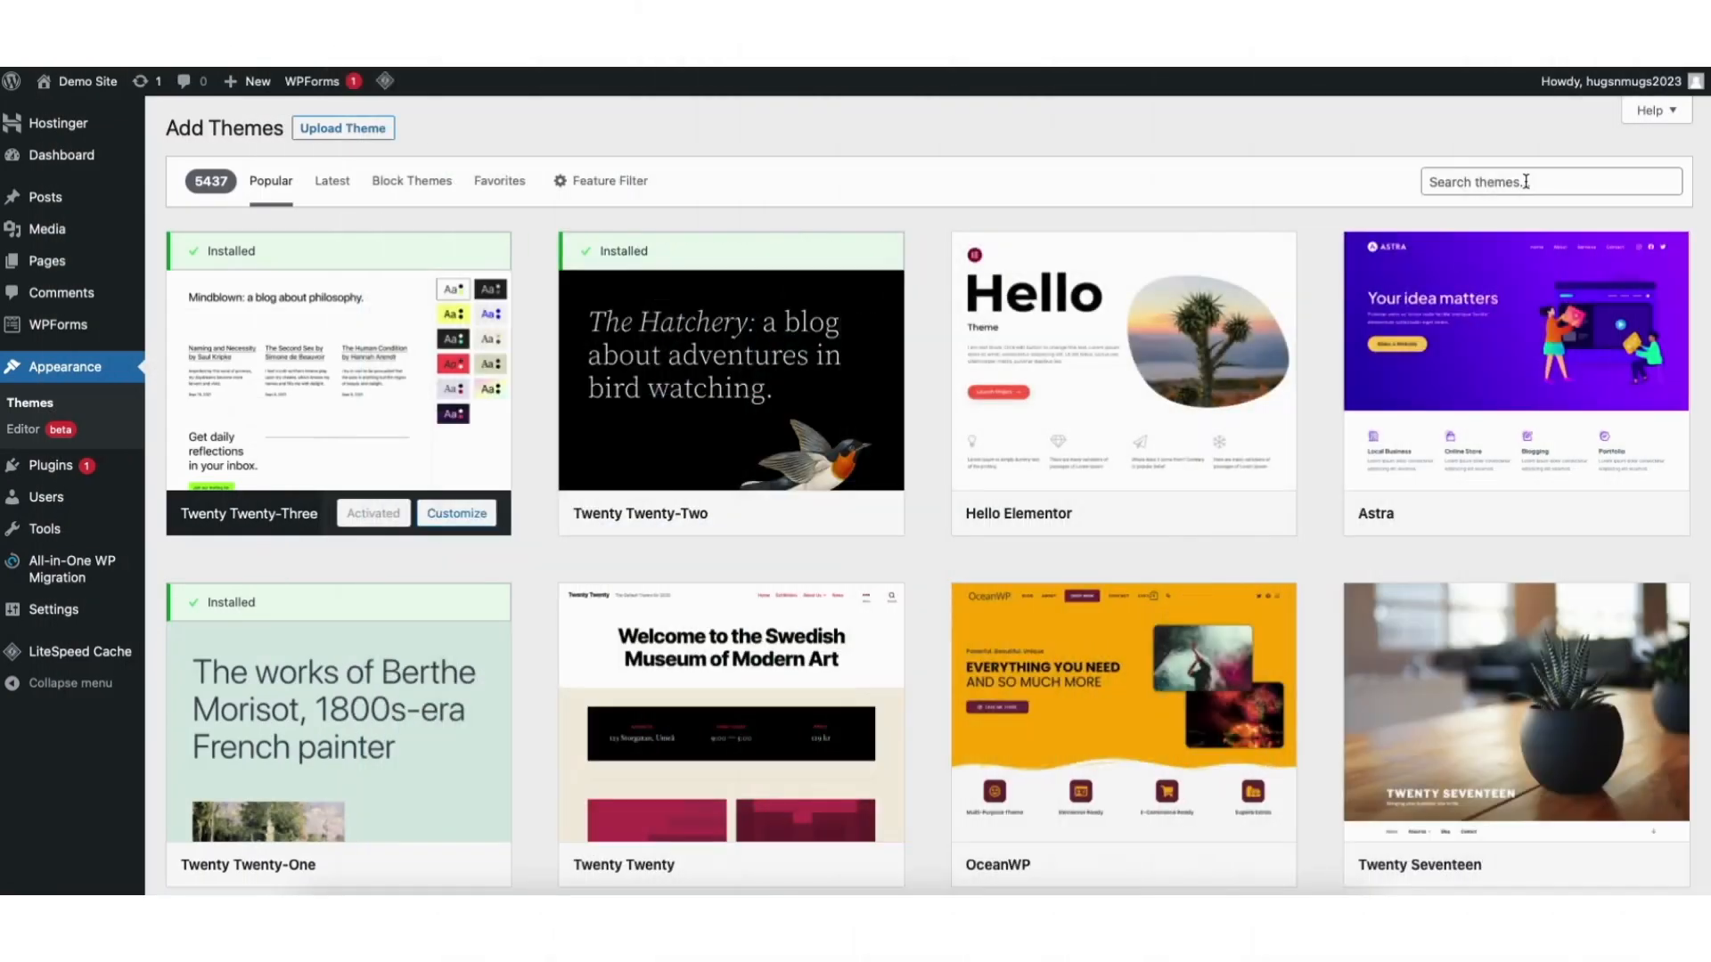
pyautogui.click(1534, 181)
# Search themes for 'astra', then install and activate the Astra theme.
pyautogui.write('astra')
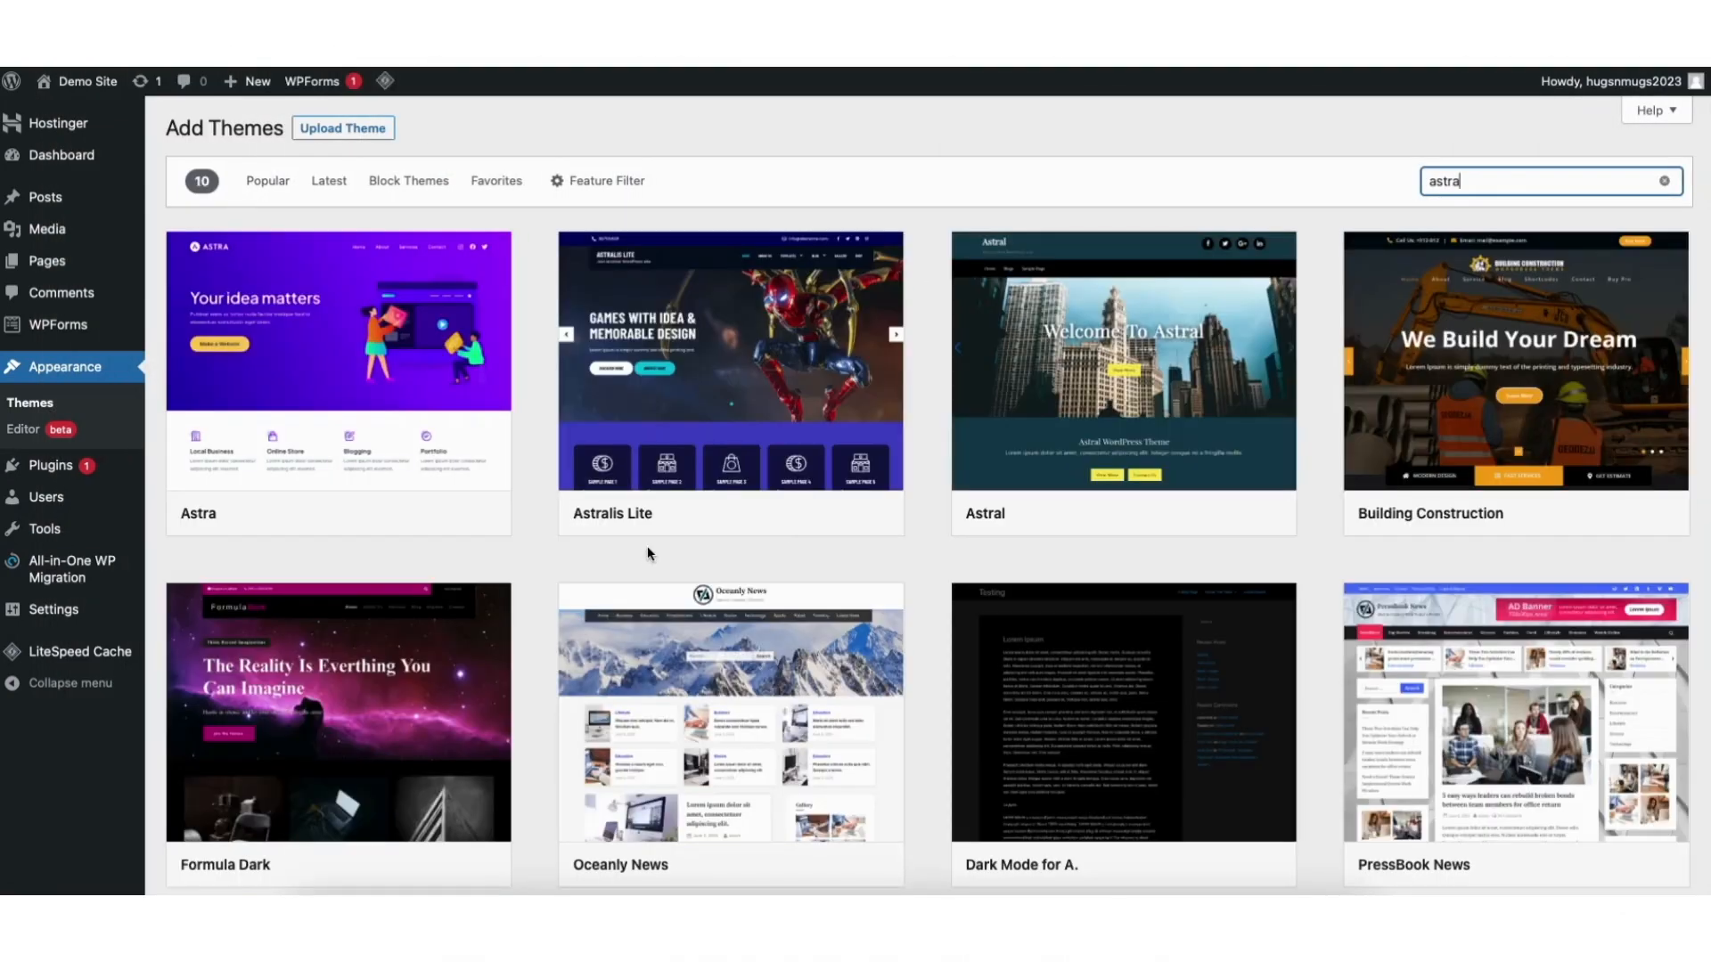
pyautogui.moveTo(431, 477)
pyautogui.click(387, 513)
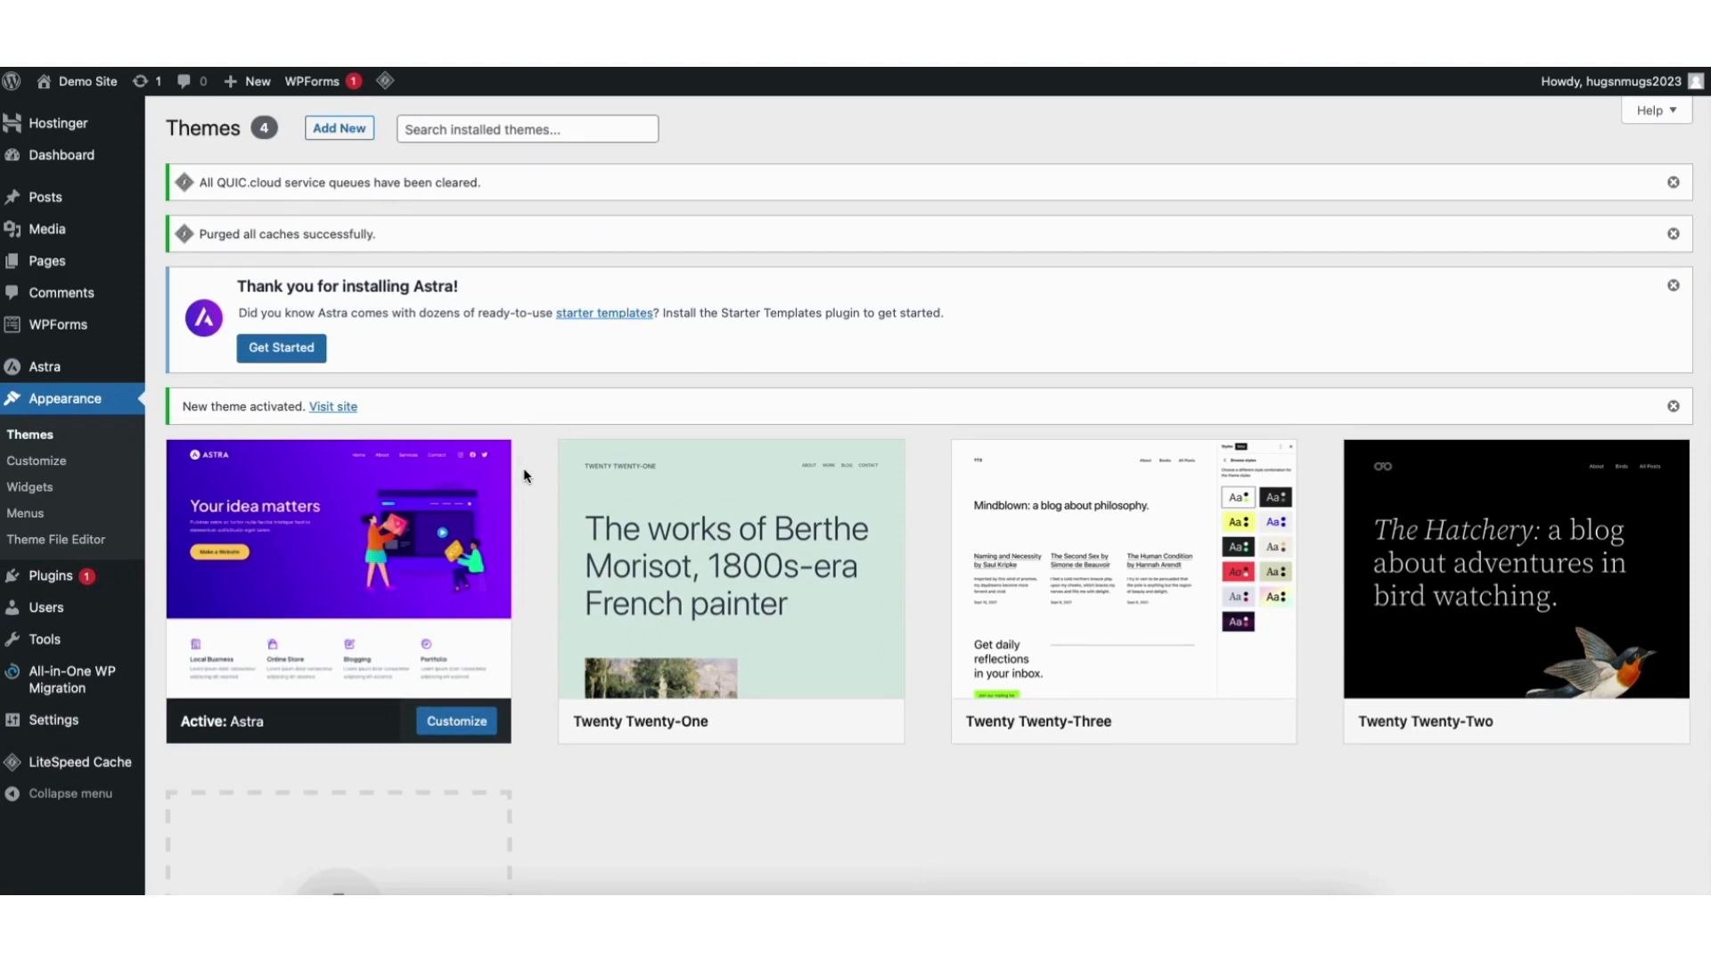
pyautogui.moveTo(64, 580)
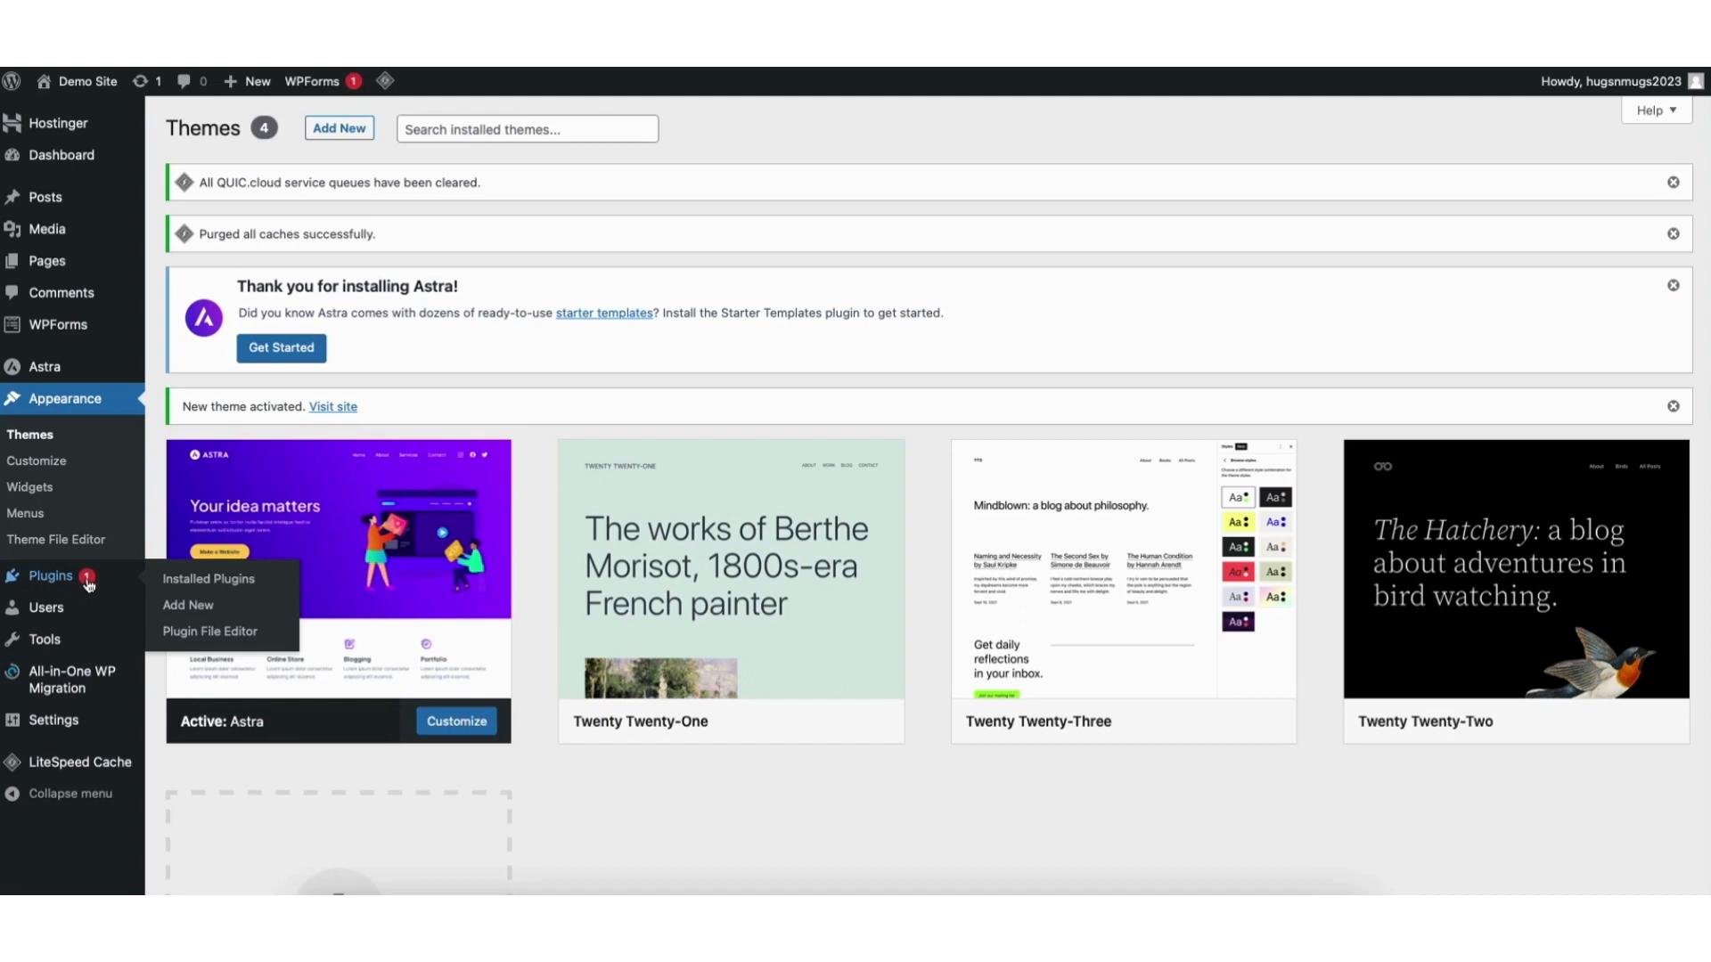
# Search plugins for 'starter templates', then install and activate the Starter Templates plugin.
pyautogui.click(195, 612)
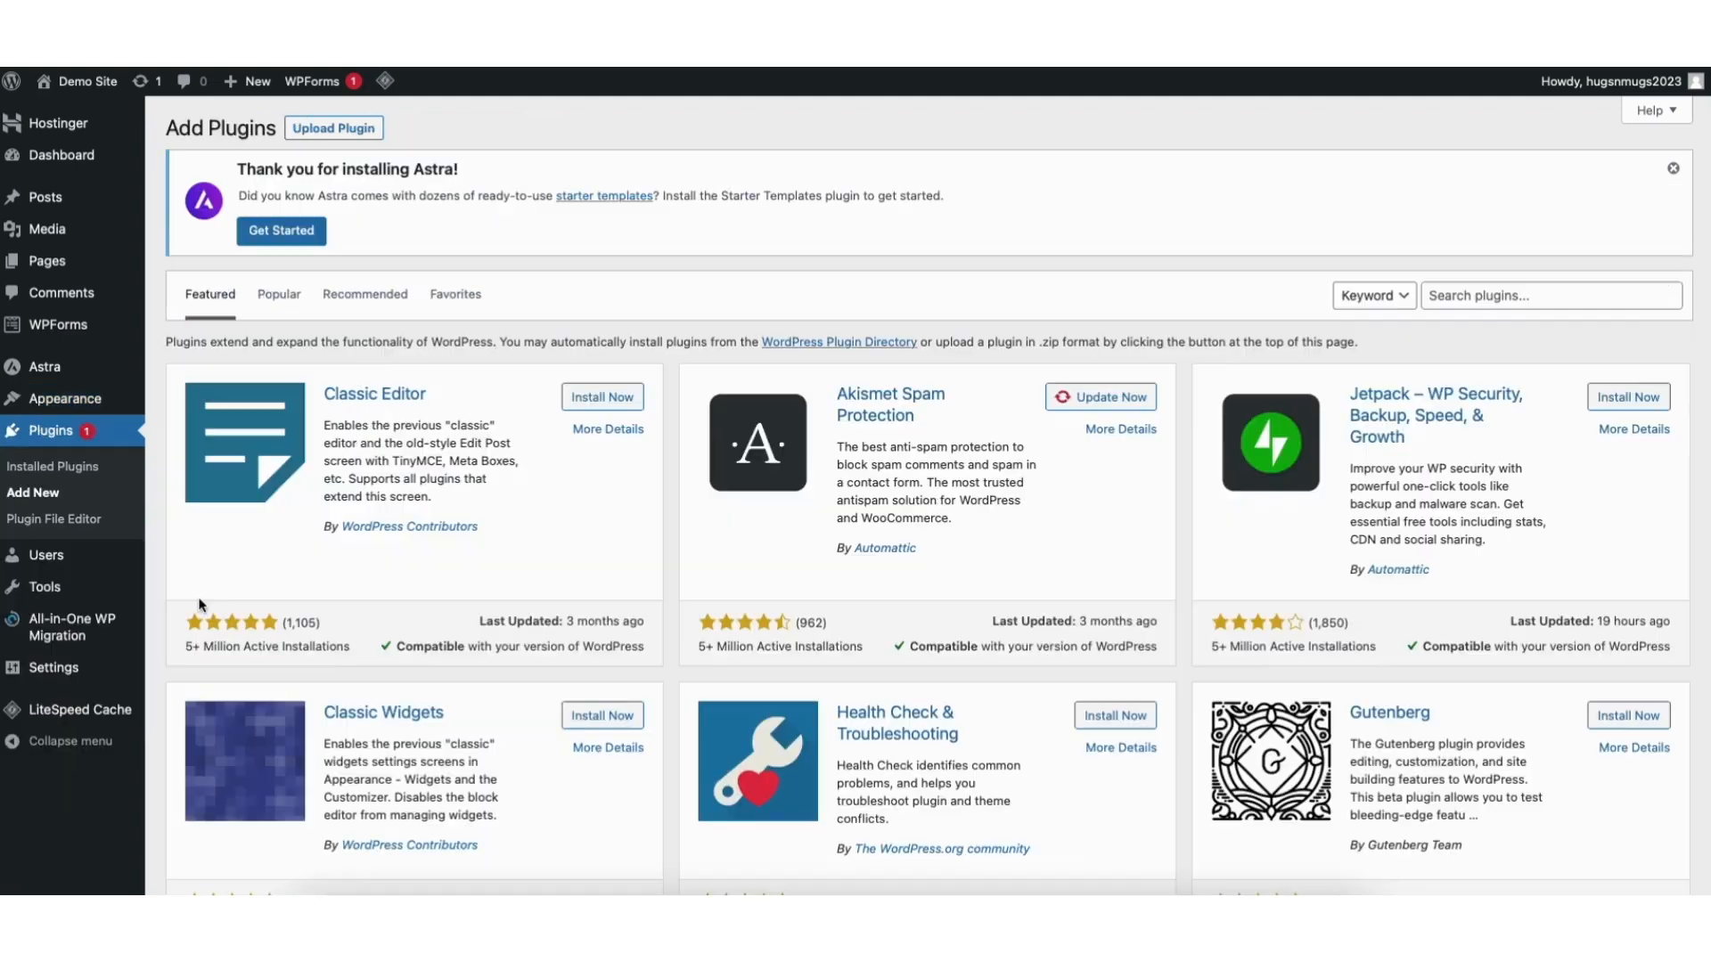
pyautogui.click(1459, 300)
pyautogui.write('starter tem')
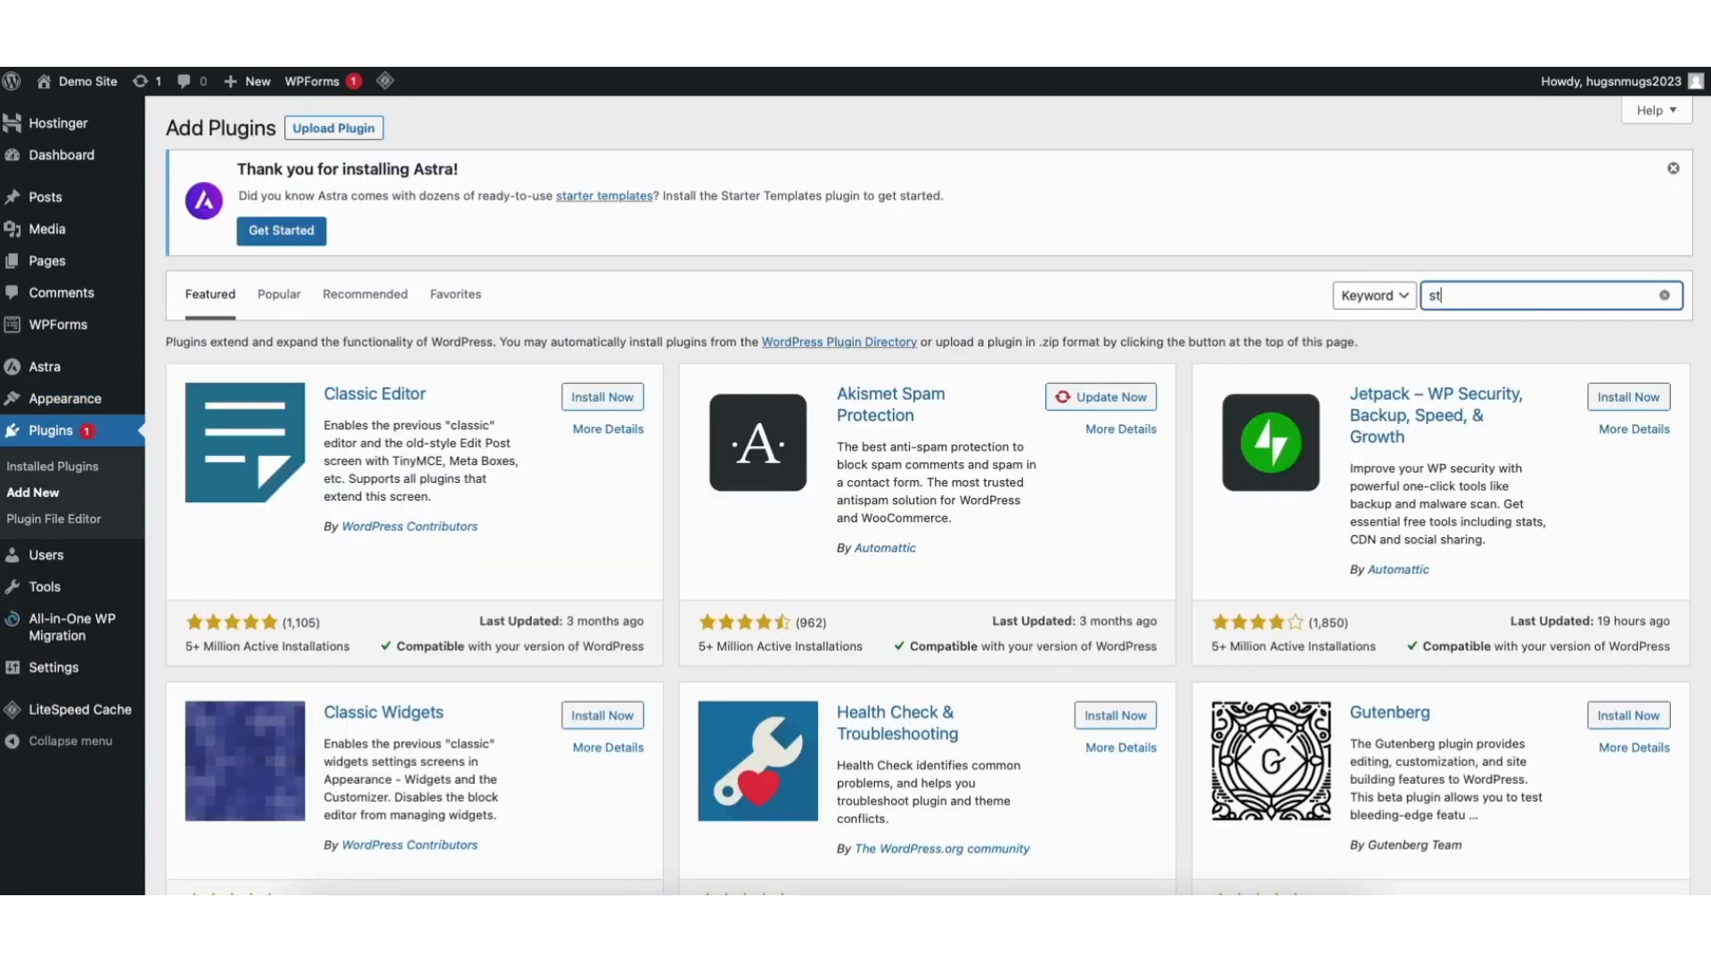
pyautogui.write('plates')
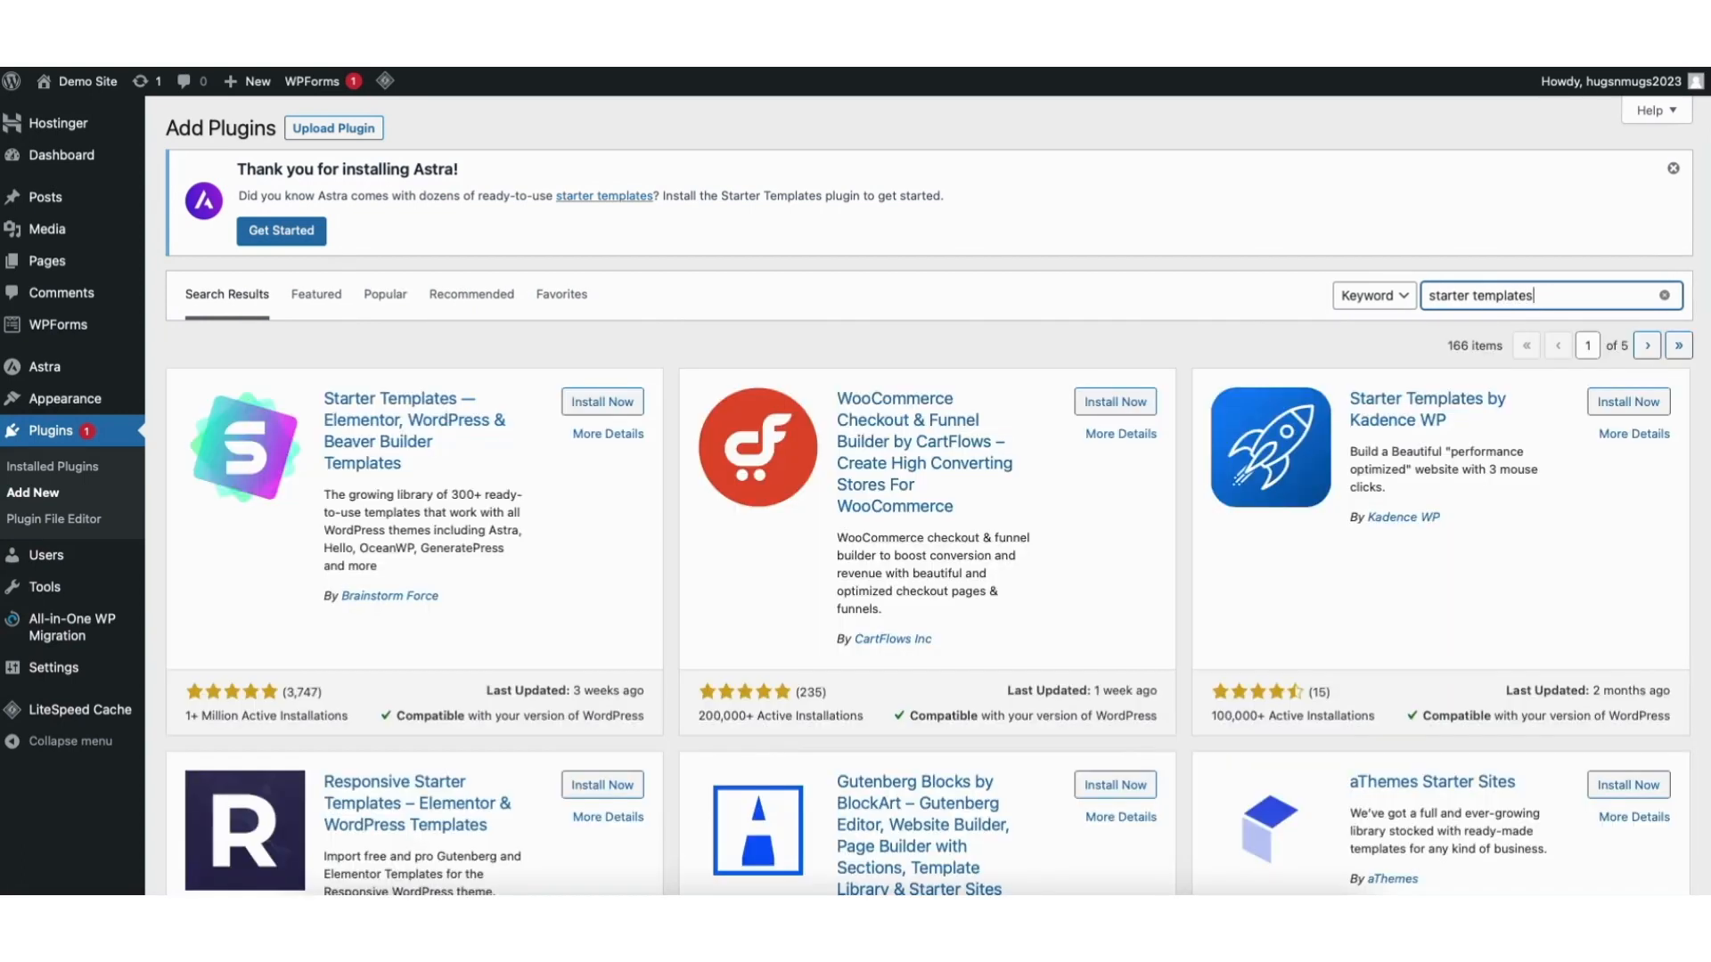
pyautogui.click(584, 409)
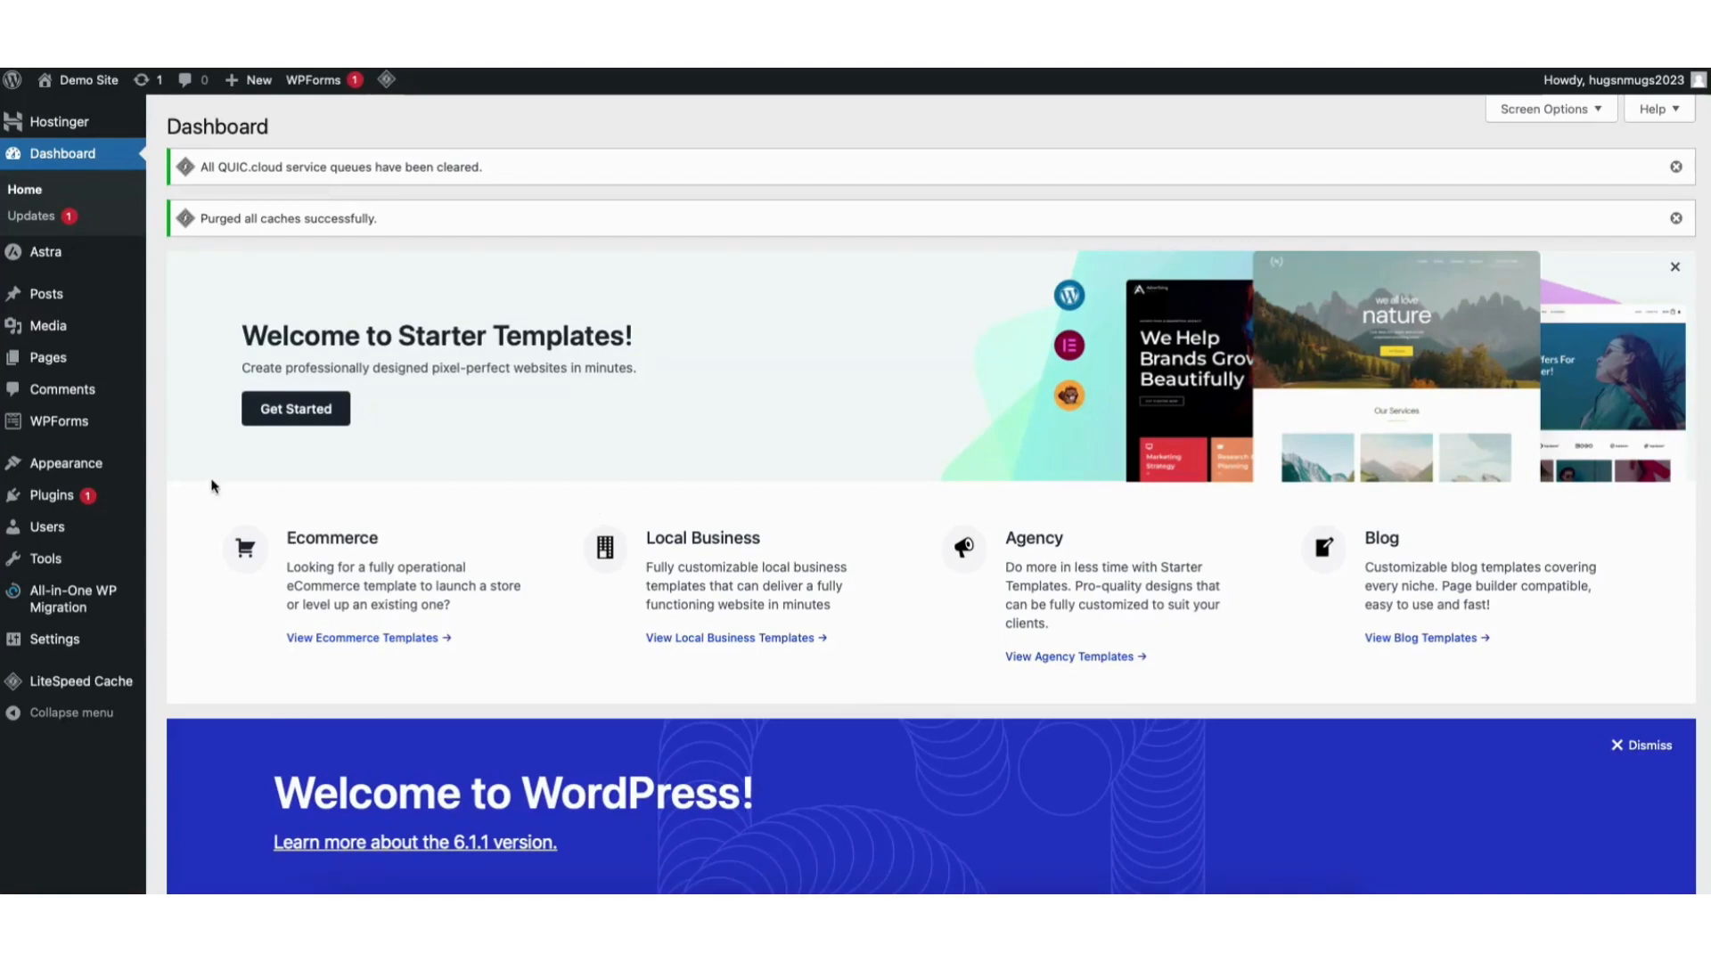
pyautogui.moveTo(73, 473)
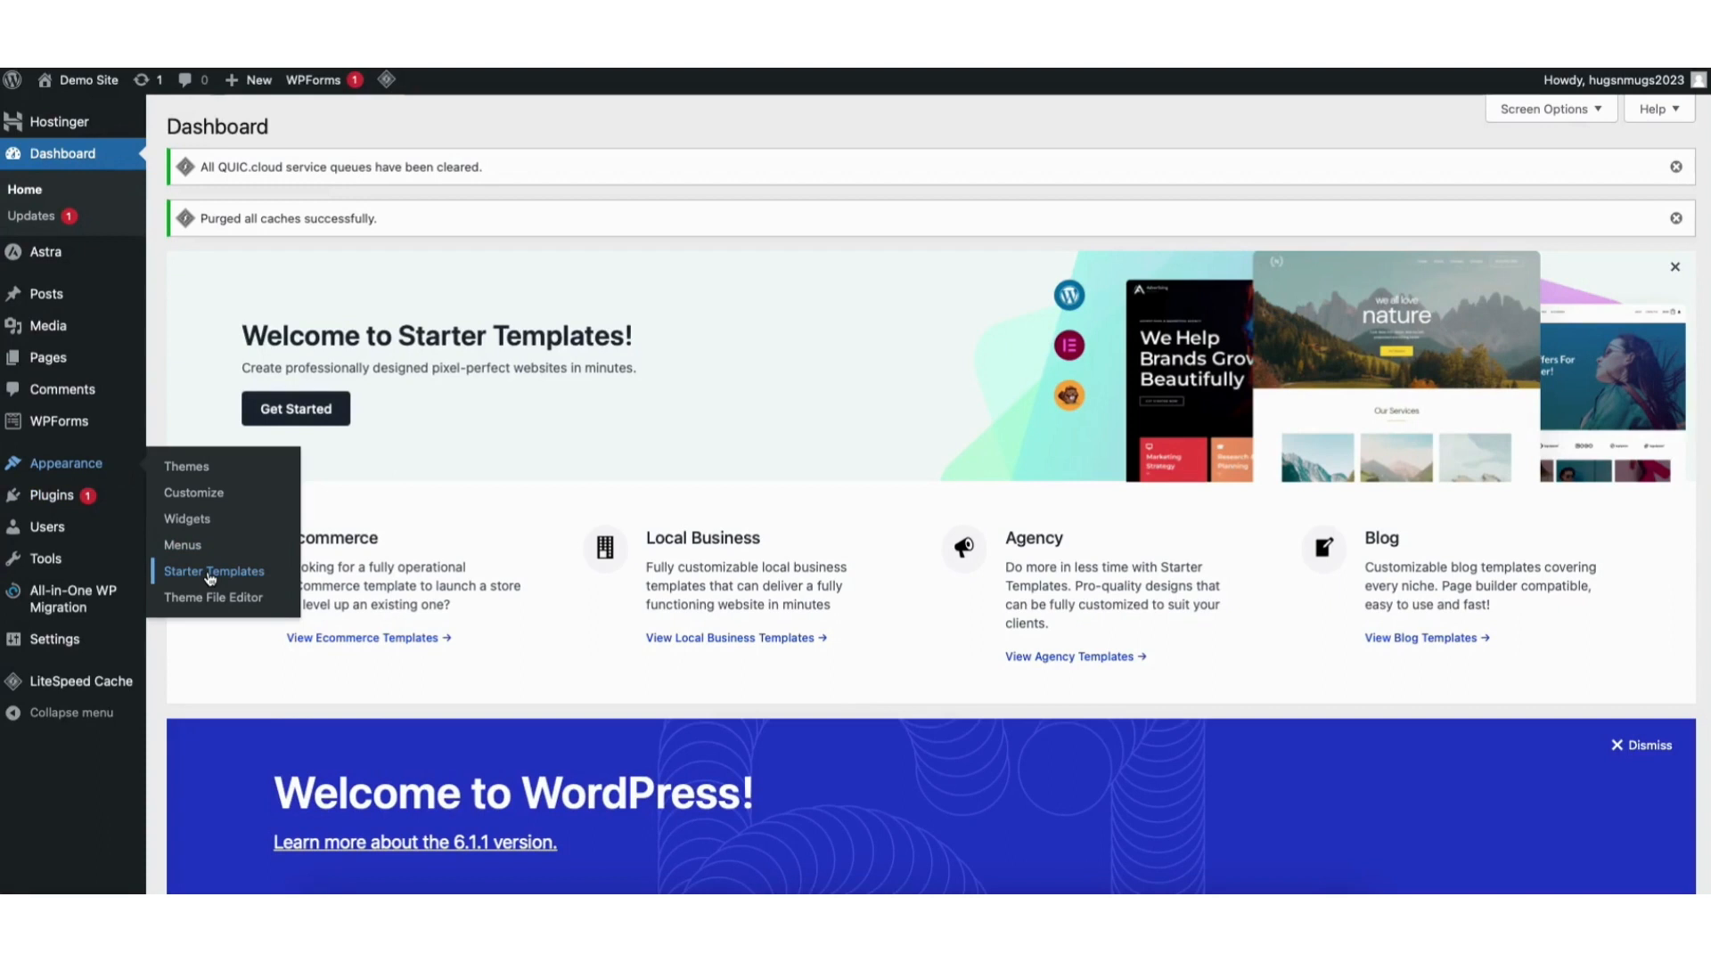
# Start Starter Templates with Elementor as page builder and browse the template grid.
pyautogui.click(210, 578)
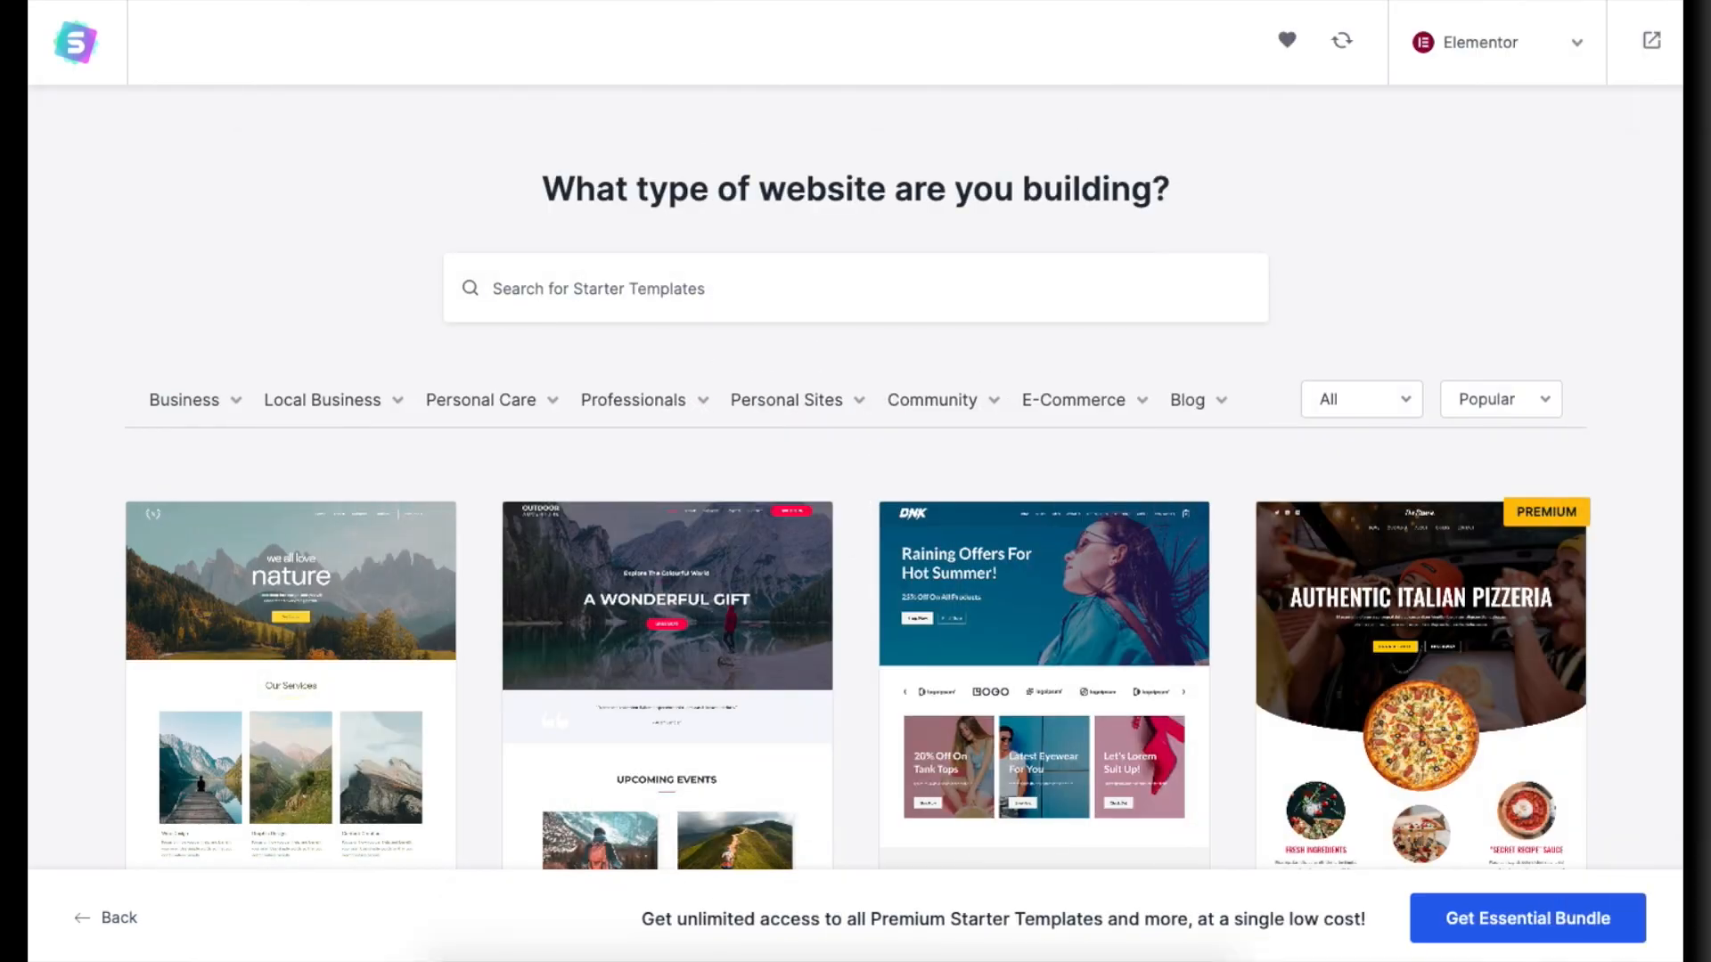
pyautogui.scroll(-4, 856, 499)
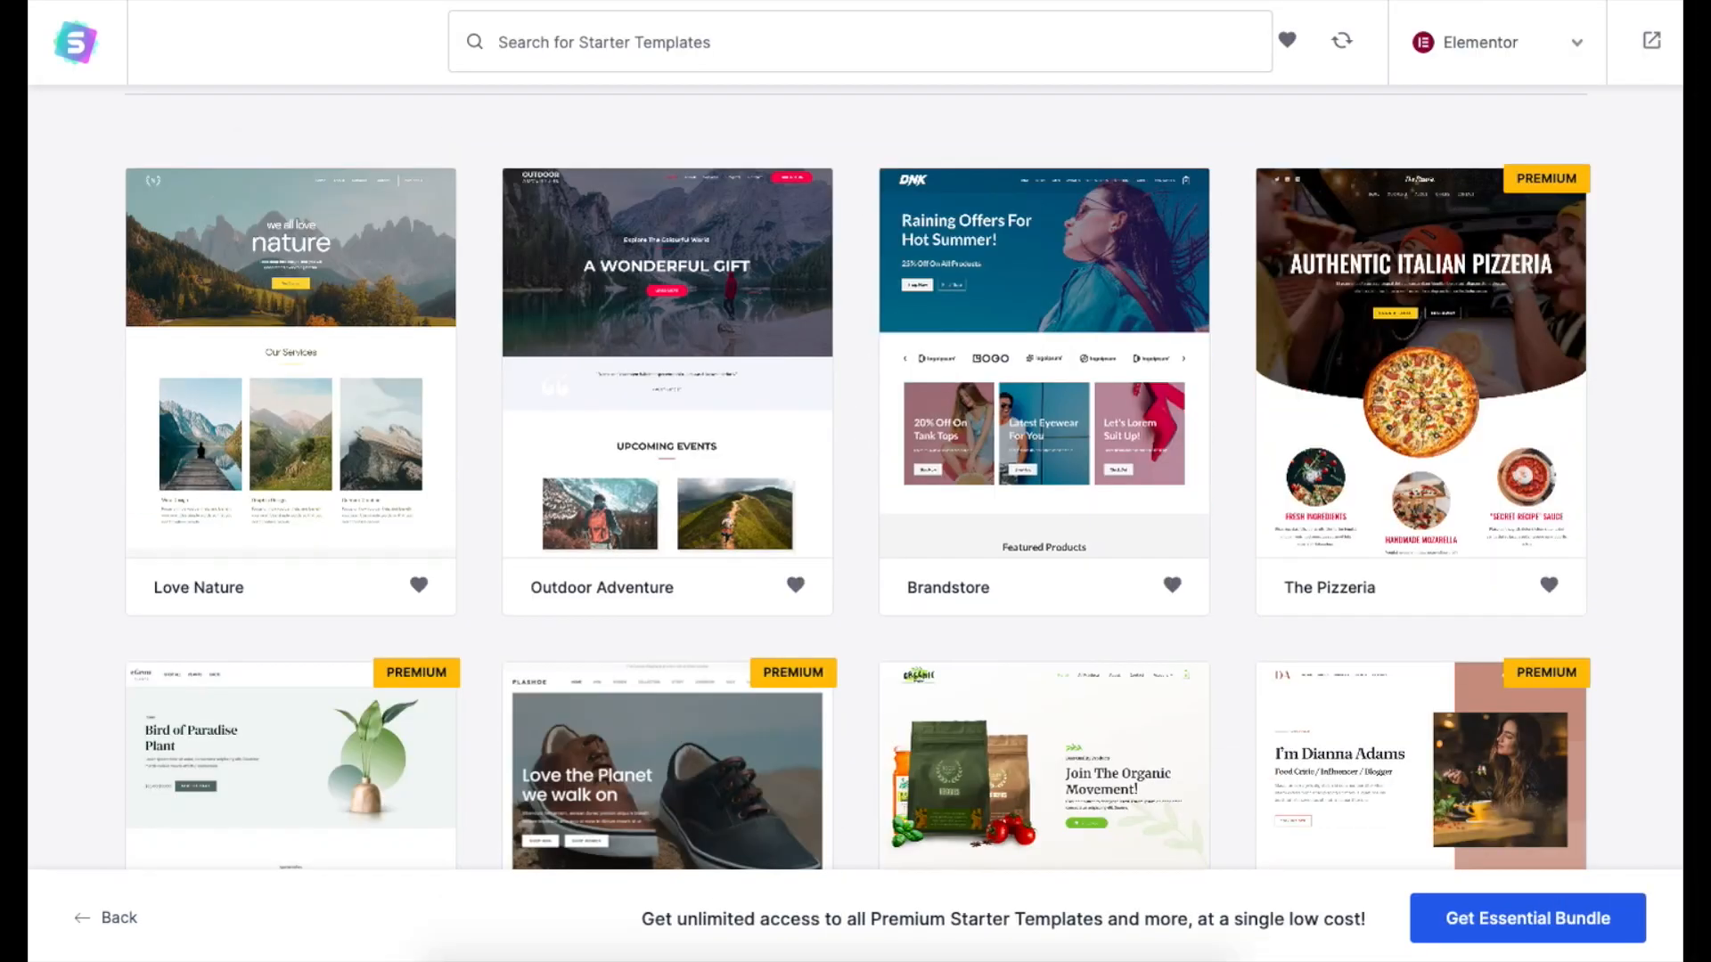
pyautogui.scroll(-5, 856, 481)
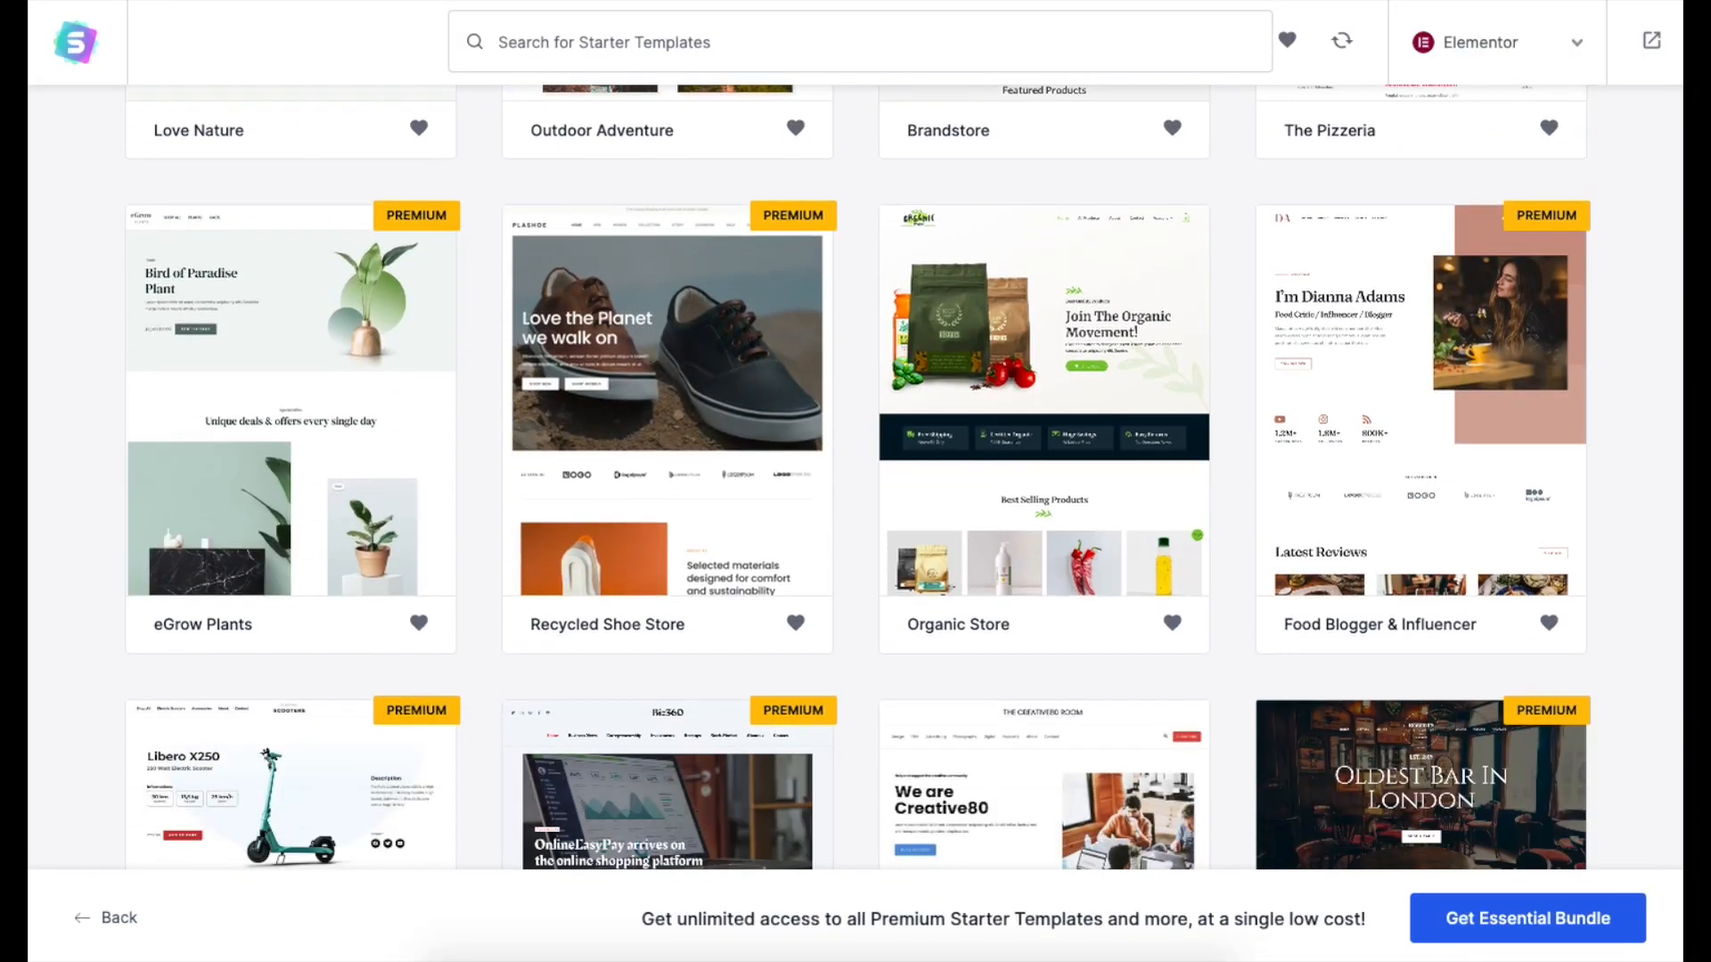
pyautogui.scroll(-6, 855, 482)
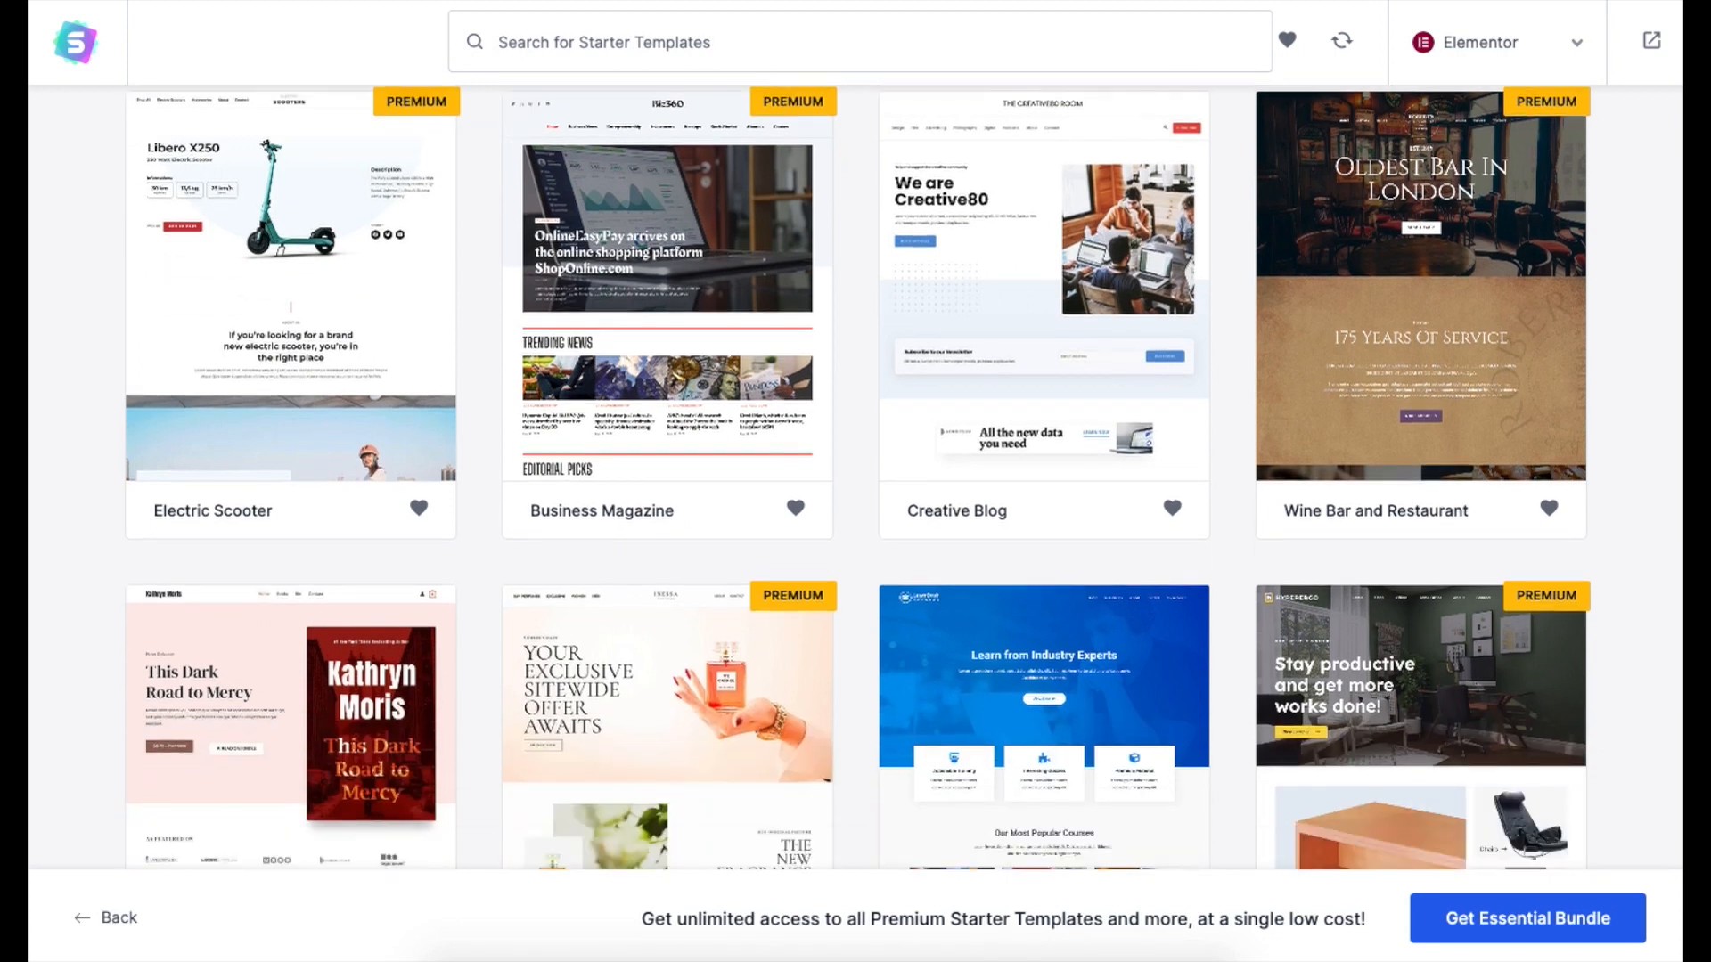
pyautogui.scroll(15, 346, 335)
pyautogui.click(563, 292)
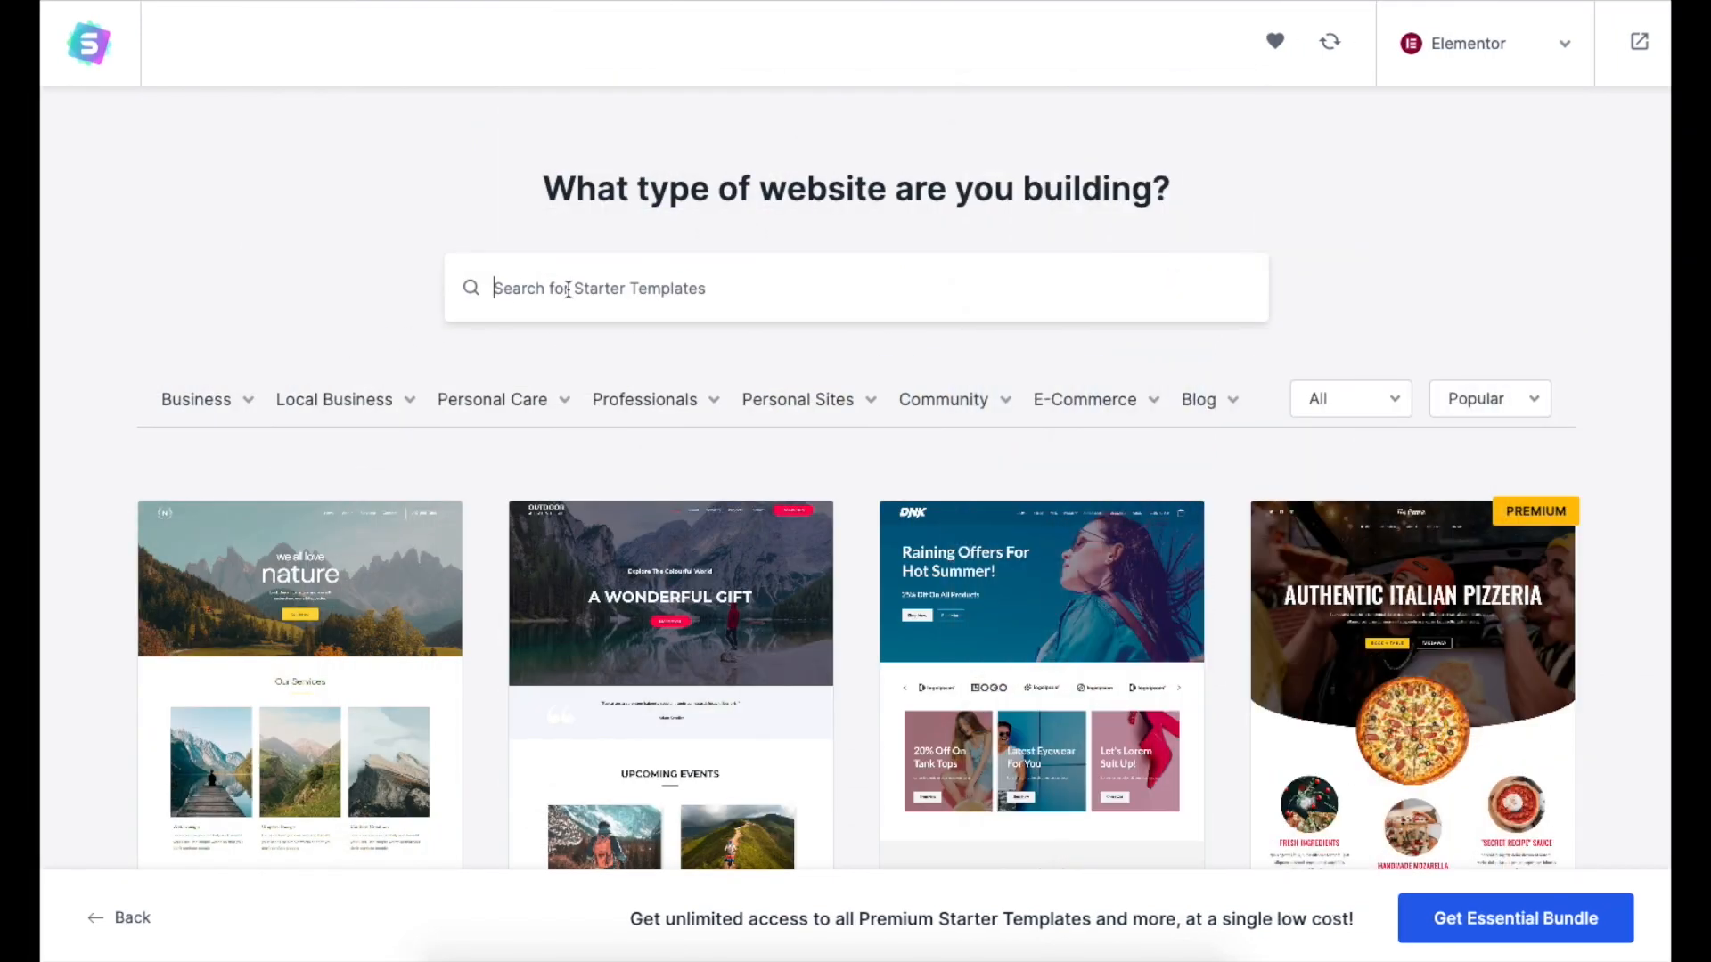
pyautogui.write('photography')
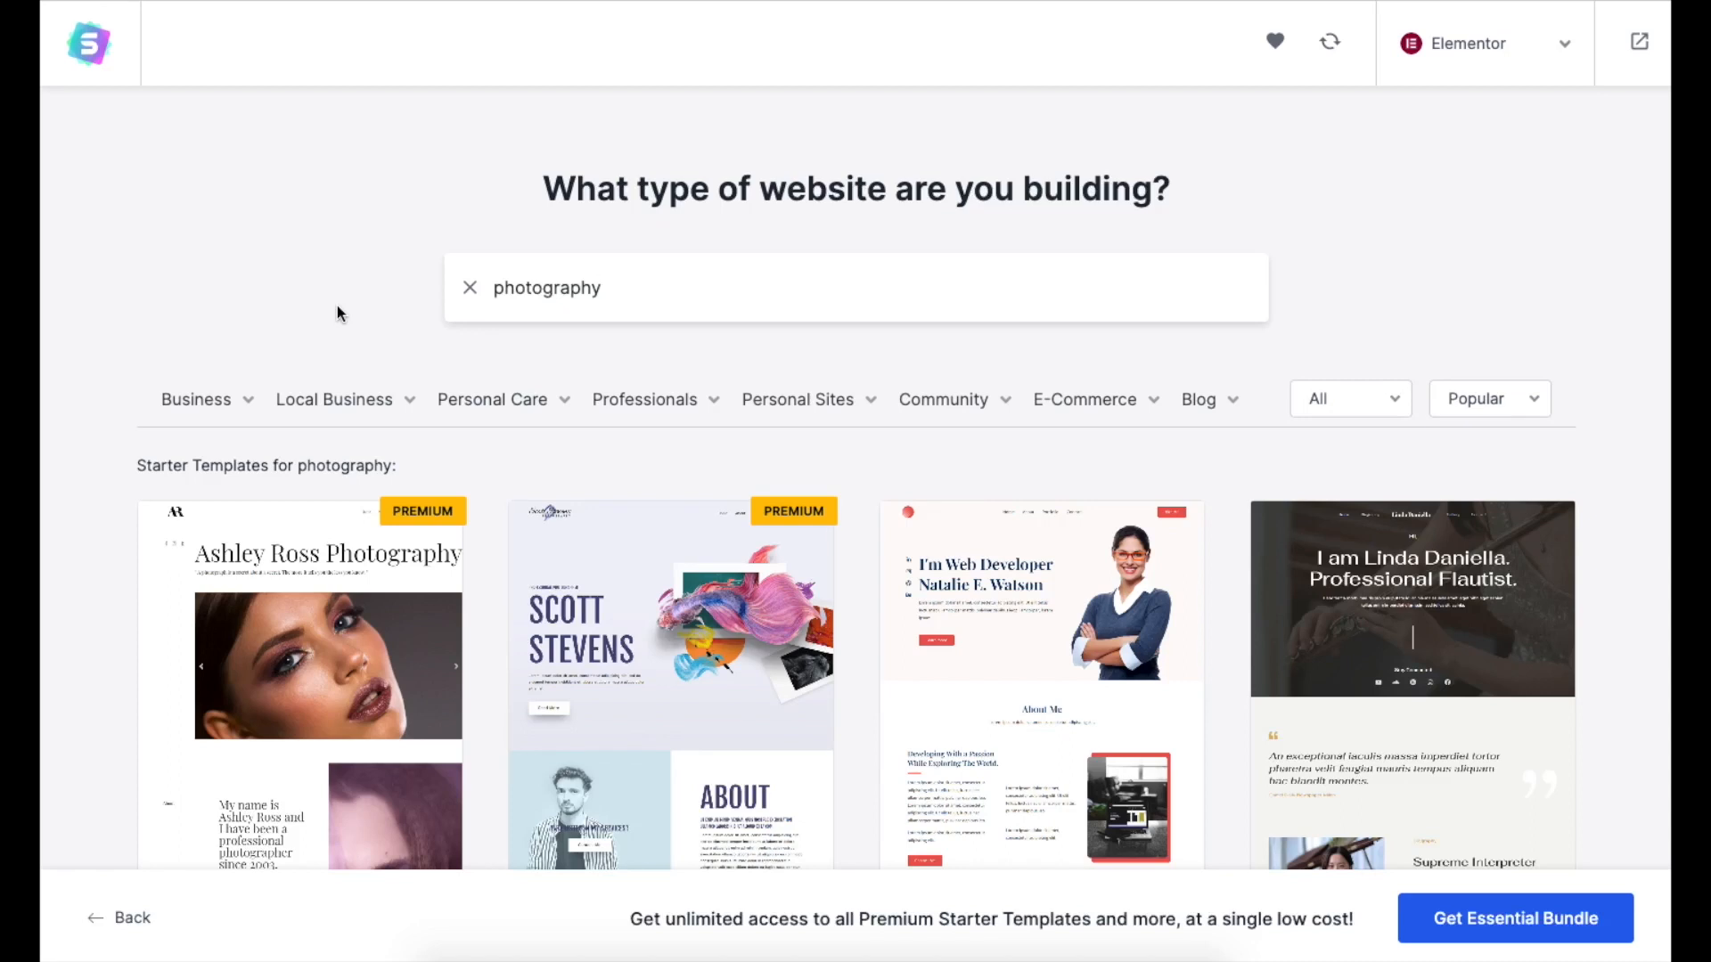
pyautogui.moveTo(223, 406)
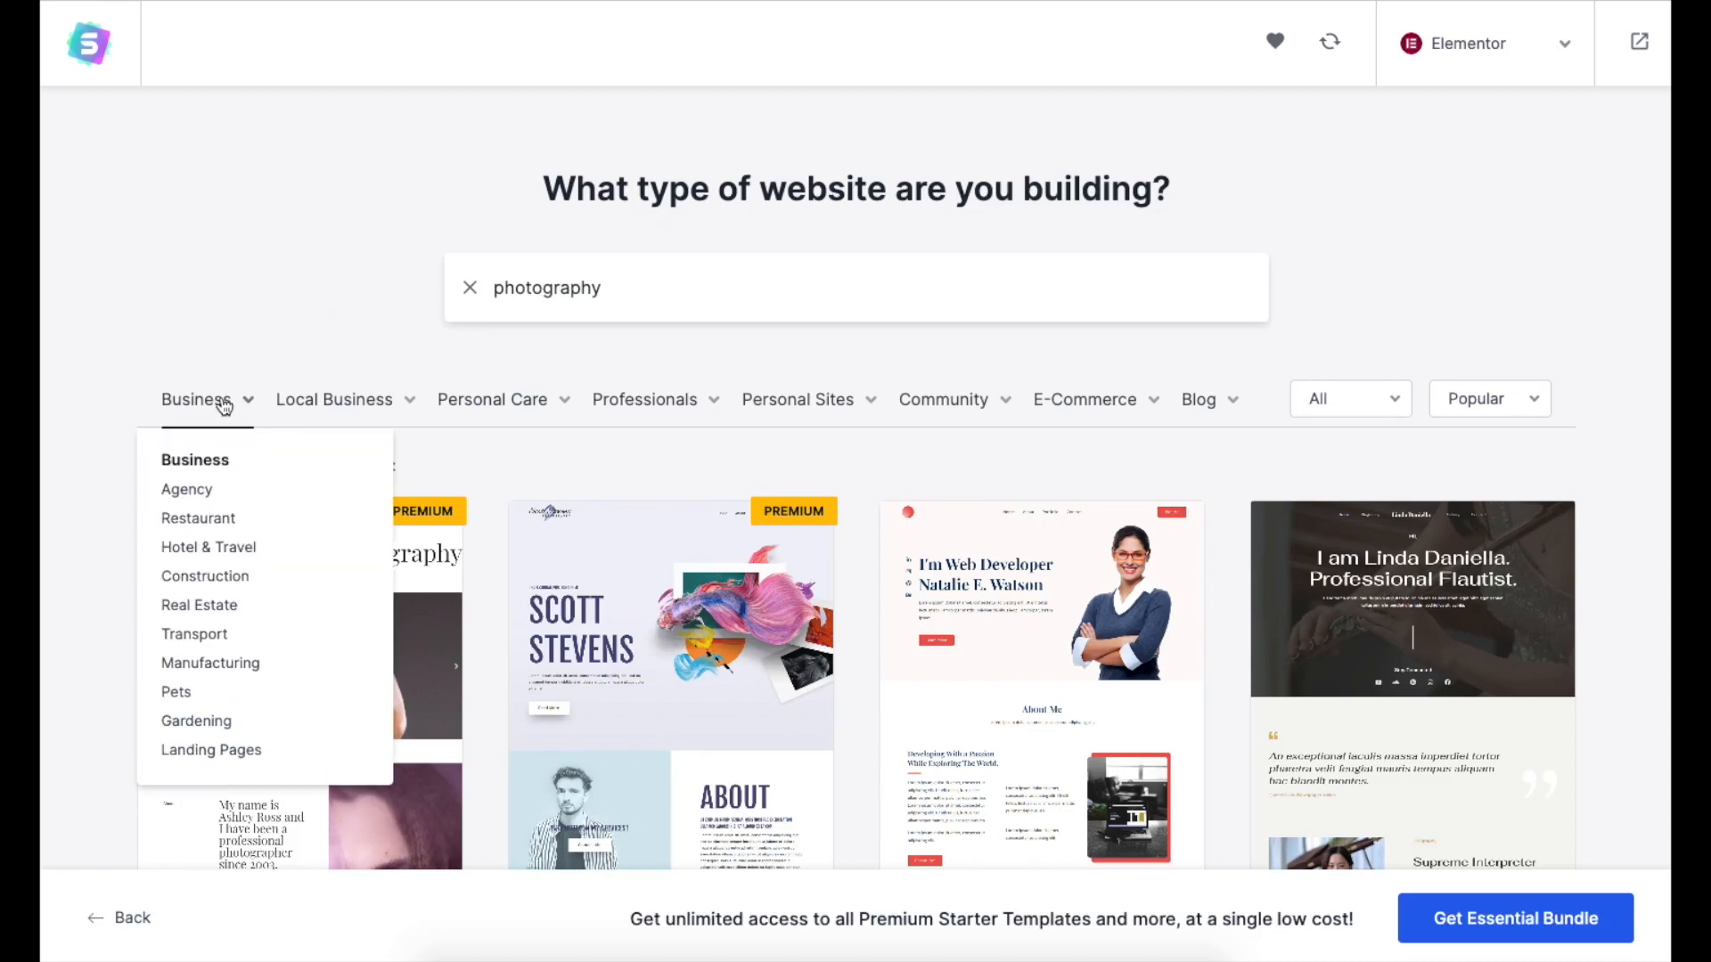
pyautogui.moveTo(487, 416)
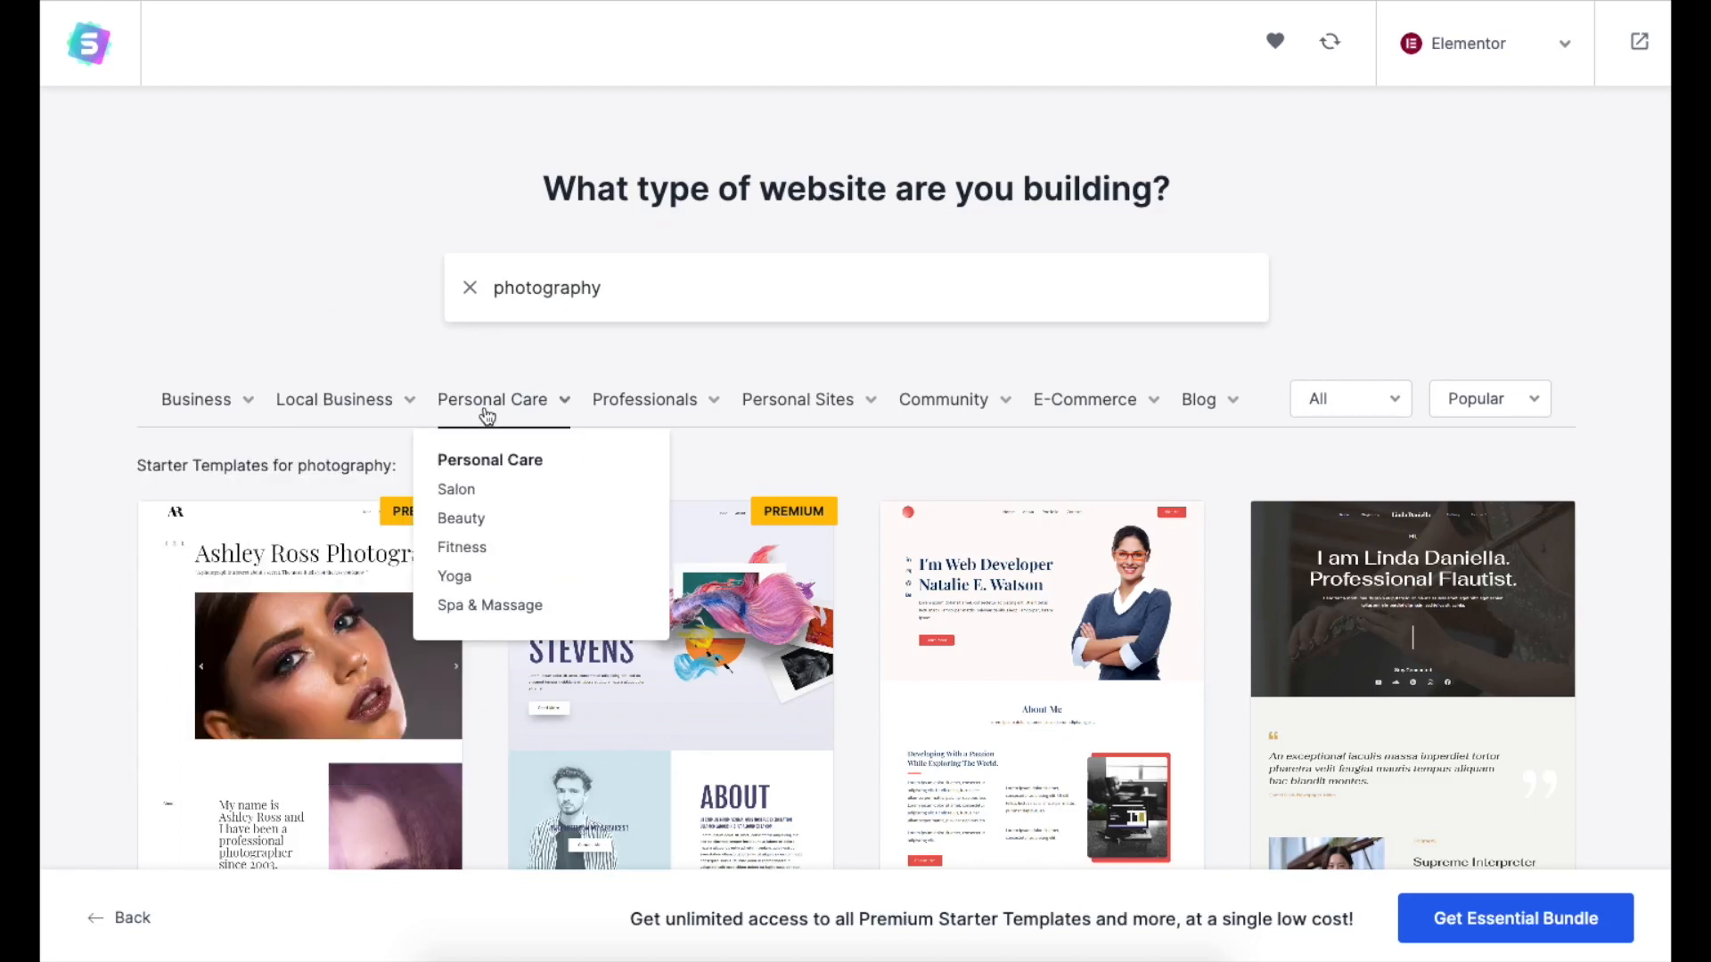
pyautogui.click(659, 687)
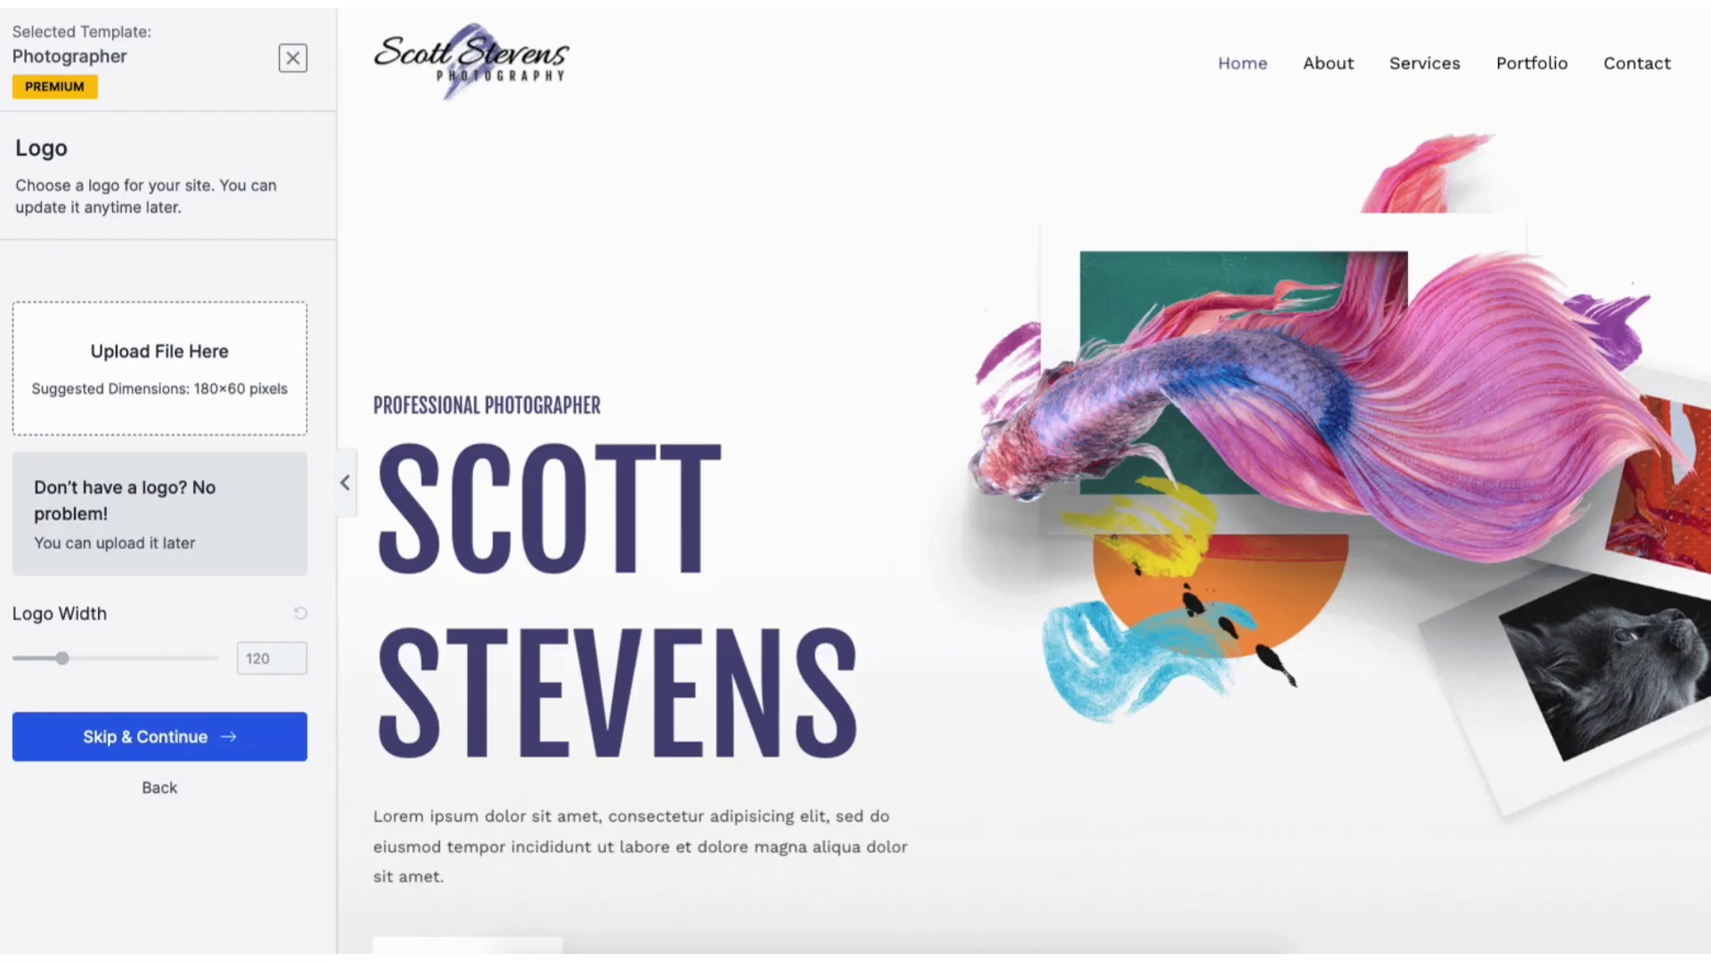
pyautogui.scroll(-15, 1023, 481)
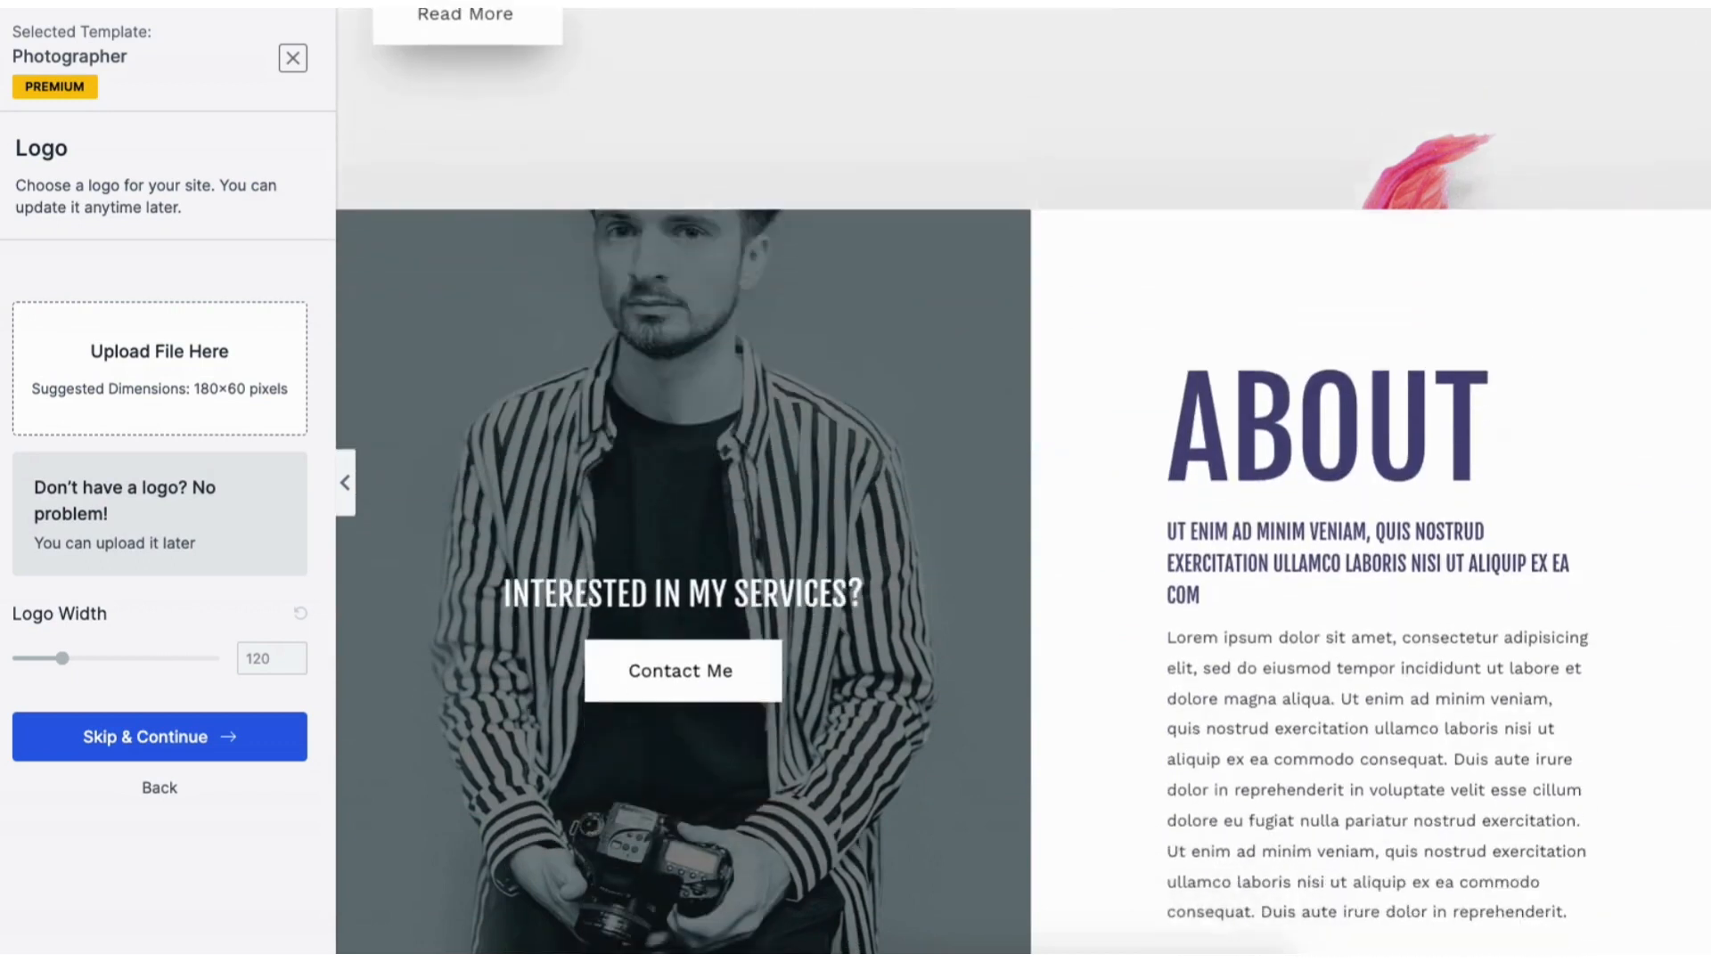
pyautogui.scroll(-6, 519, 95)
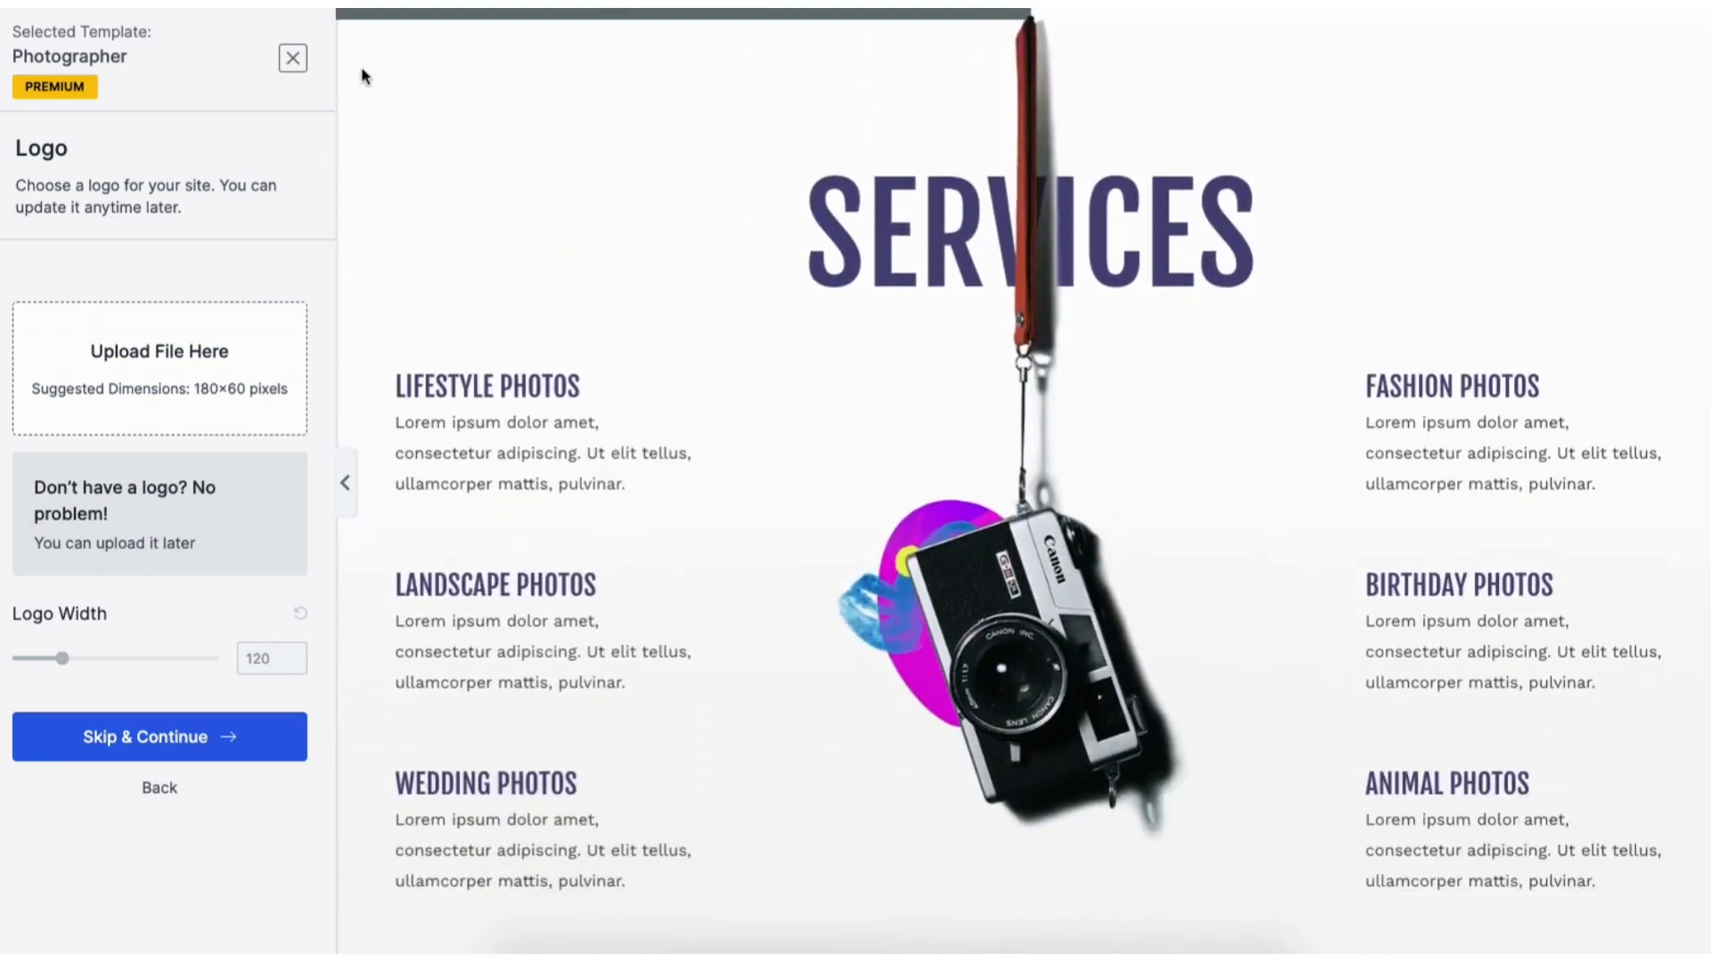
pyautogui.click(293, 61)
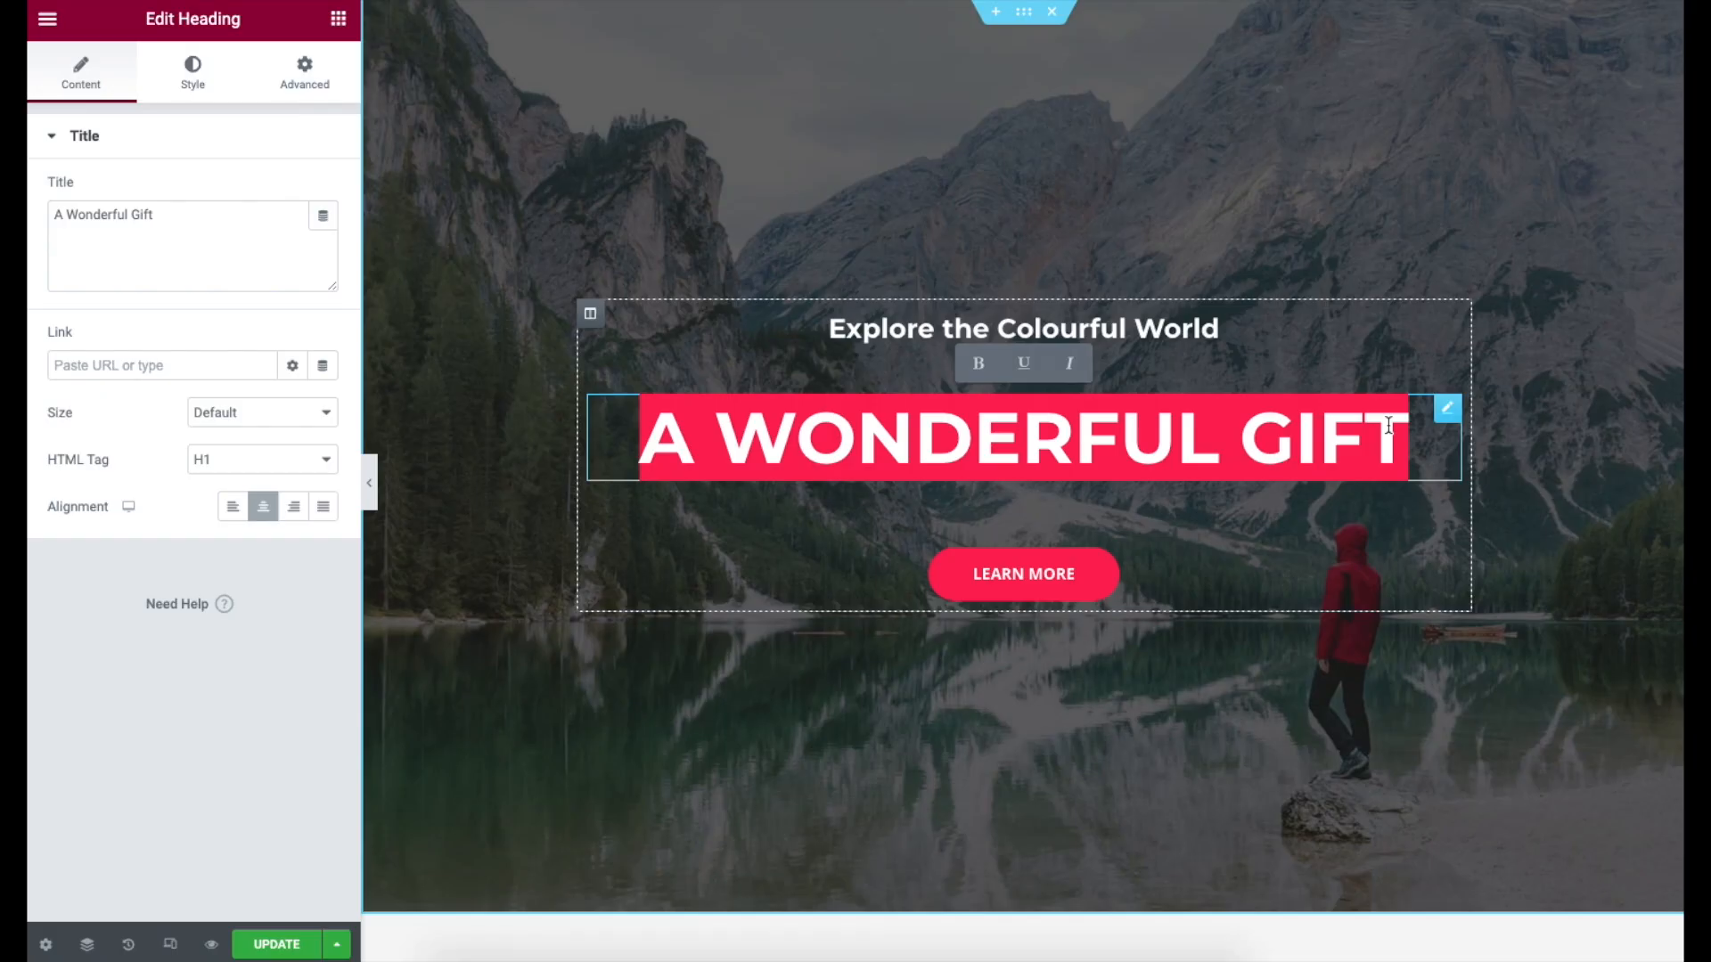
pyautogui.write('my demo site')
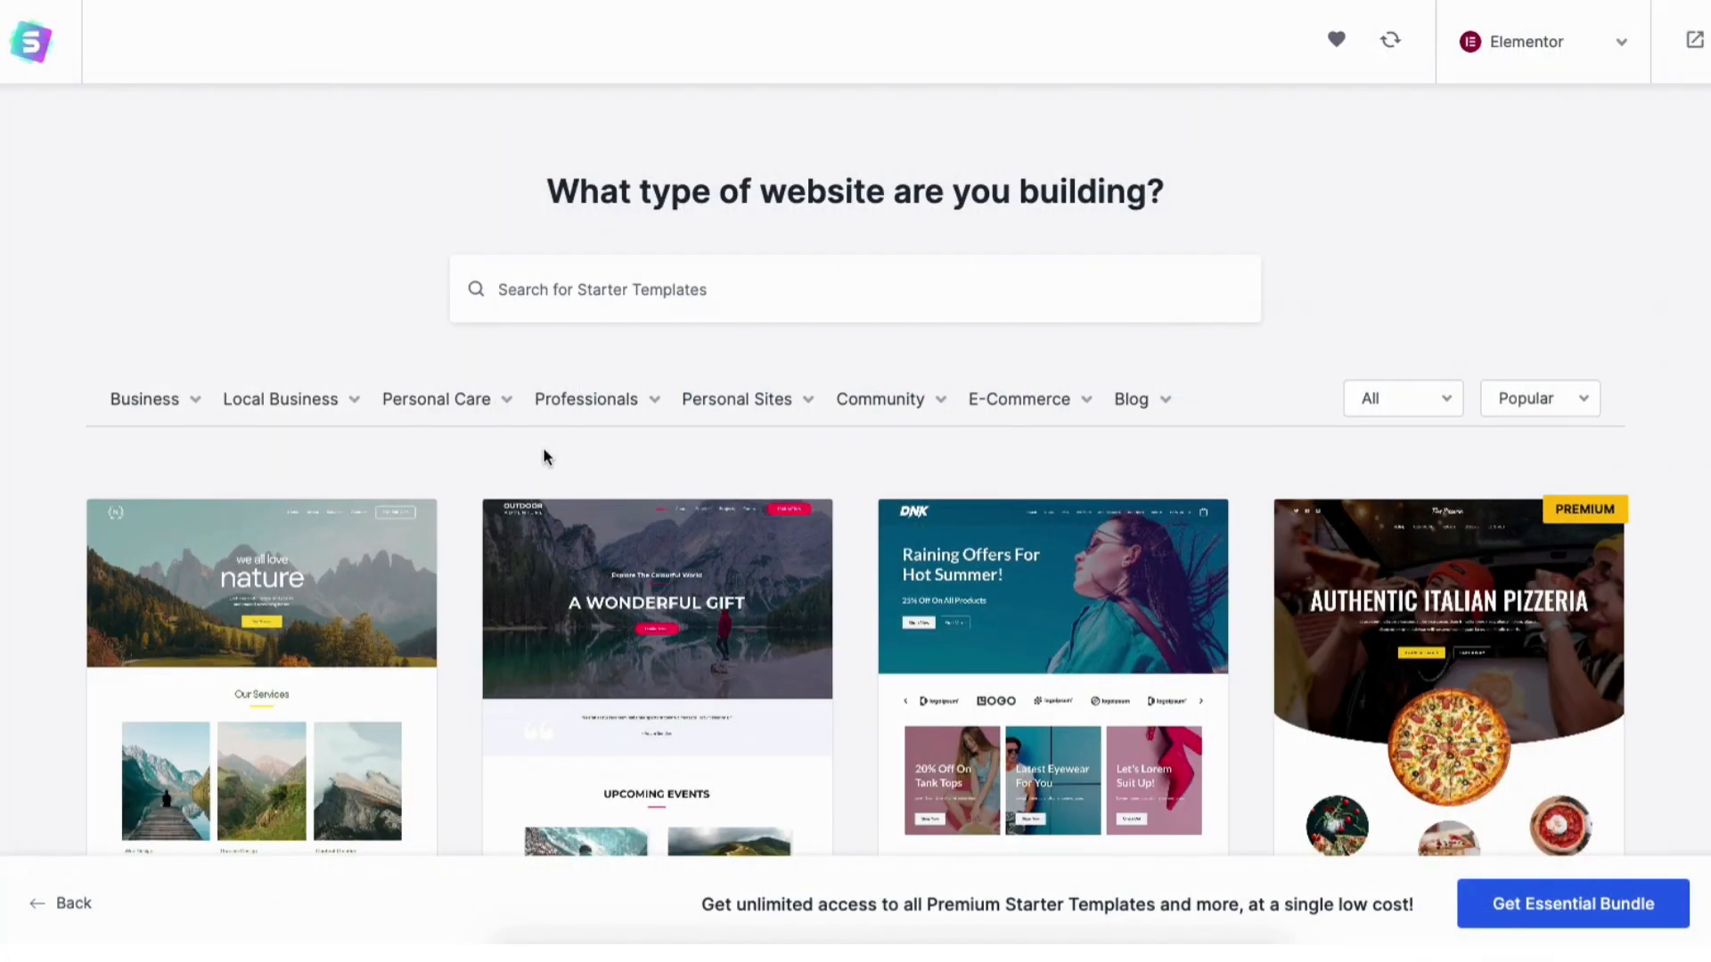
# Pick the Outdoor Adventure template, skip the logo, and keep the default colours and fonts.
pyautogui.click(671, 689)
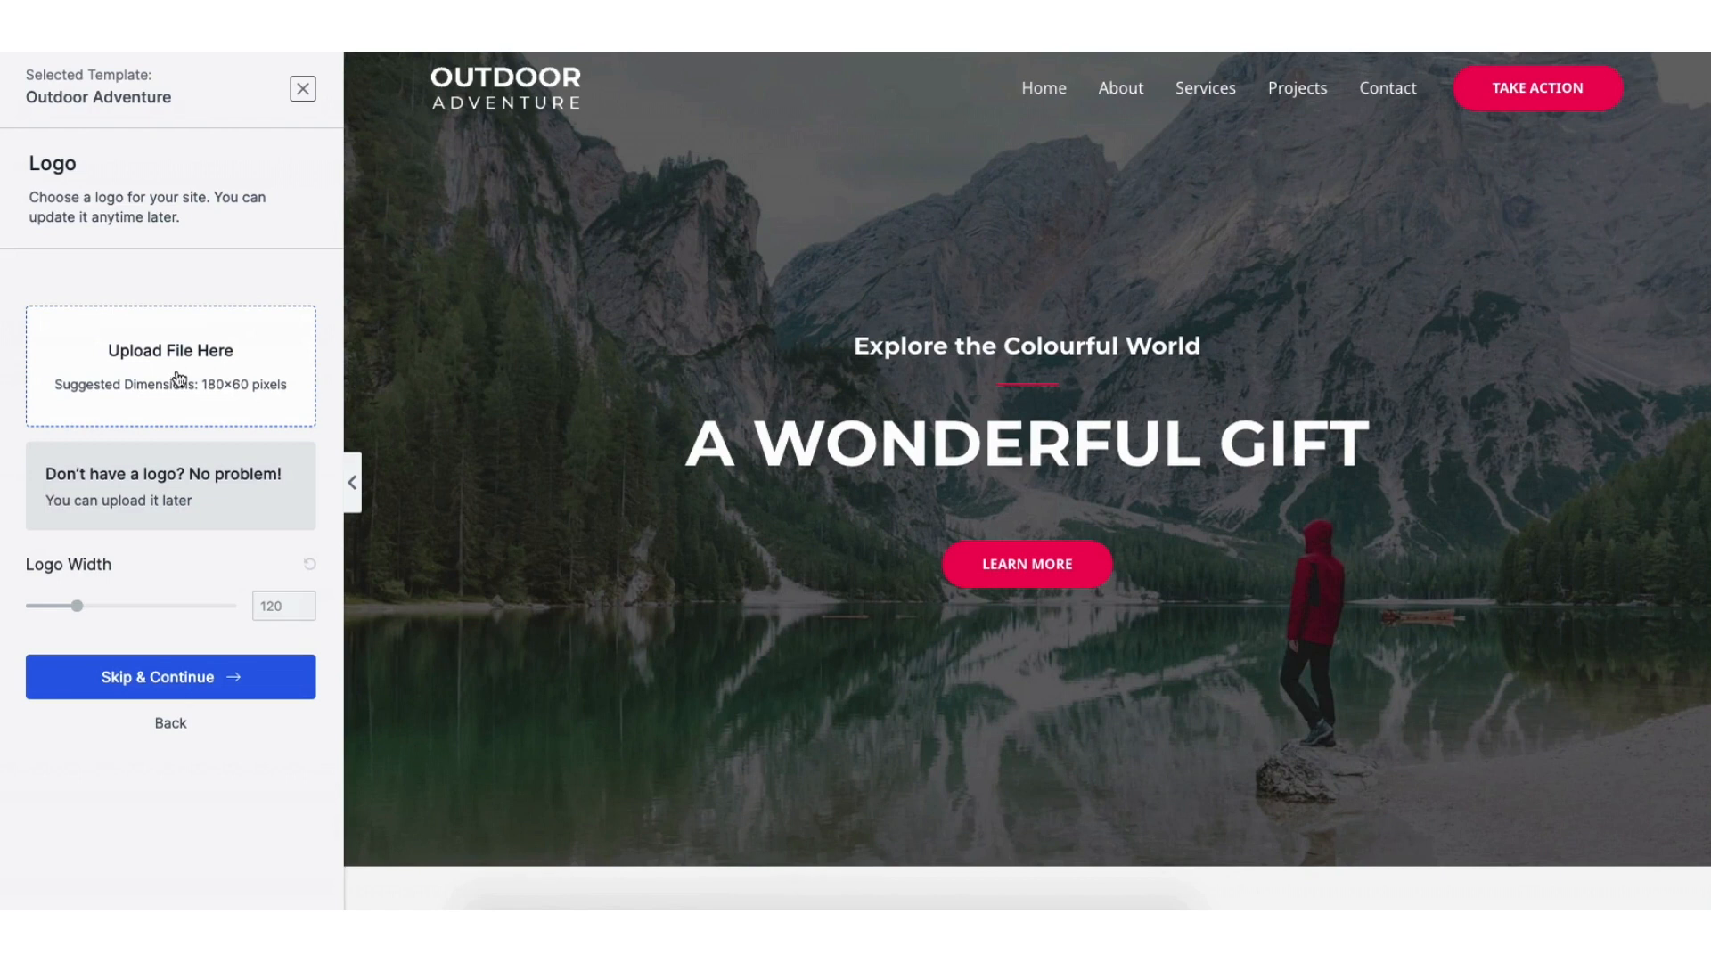
pyautogui.click(170, 680)
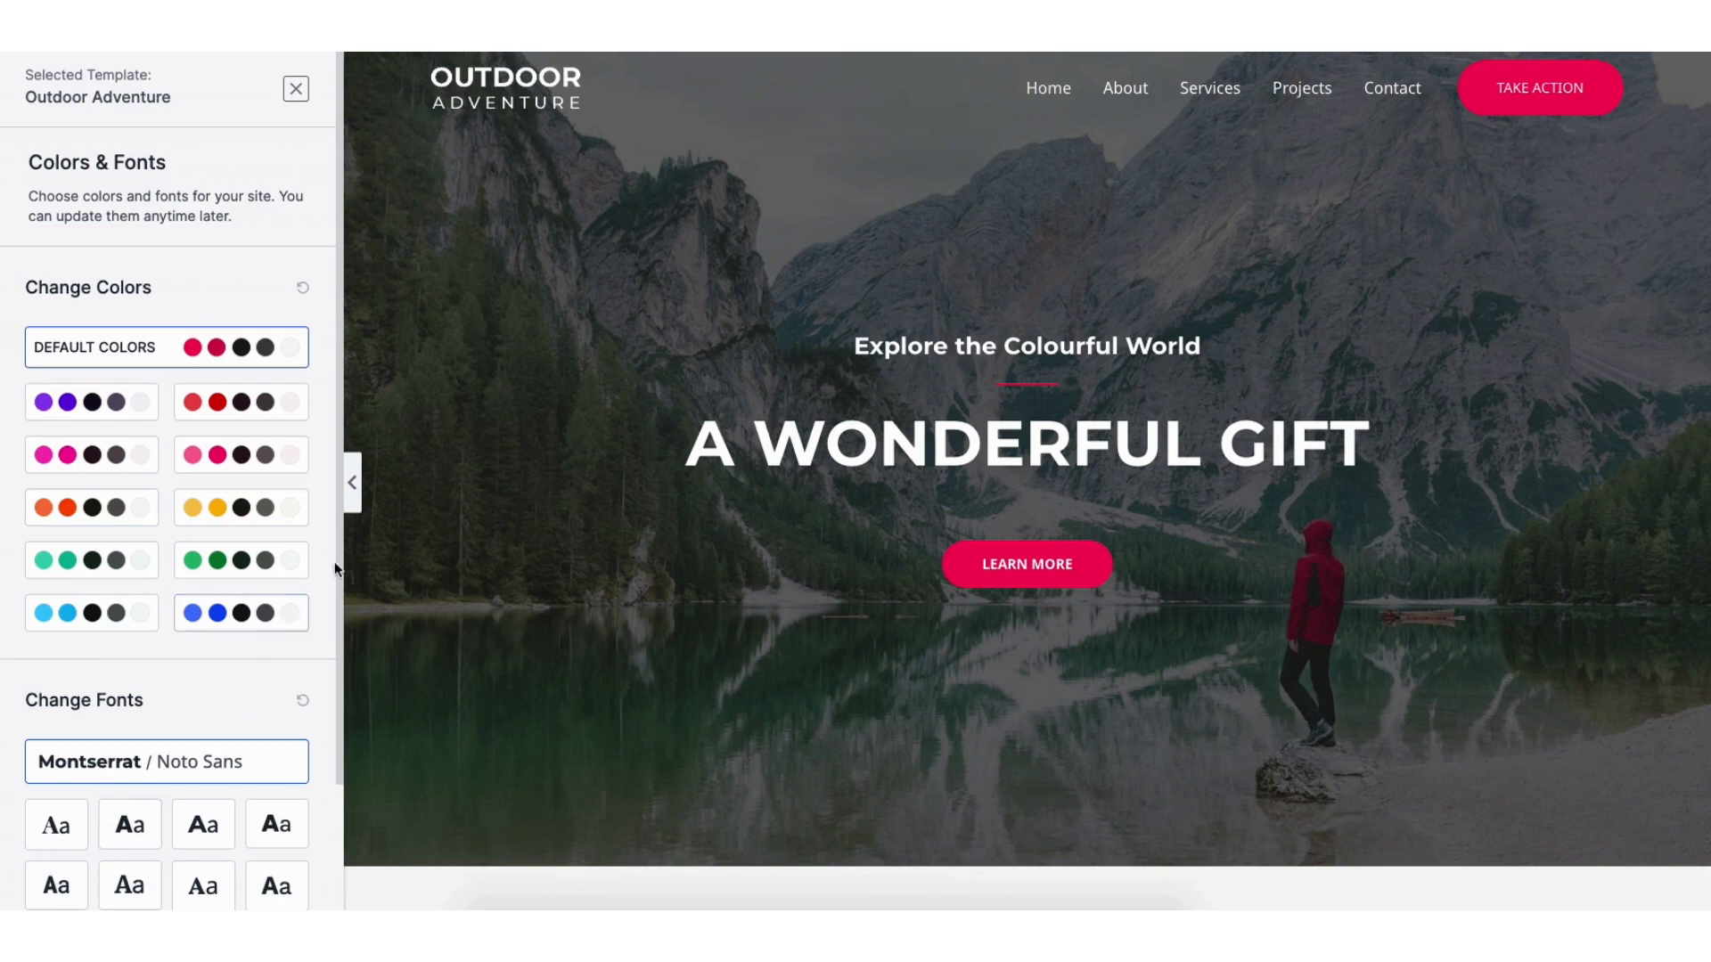
pyautogui.scroll(-3, 337, 537)
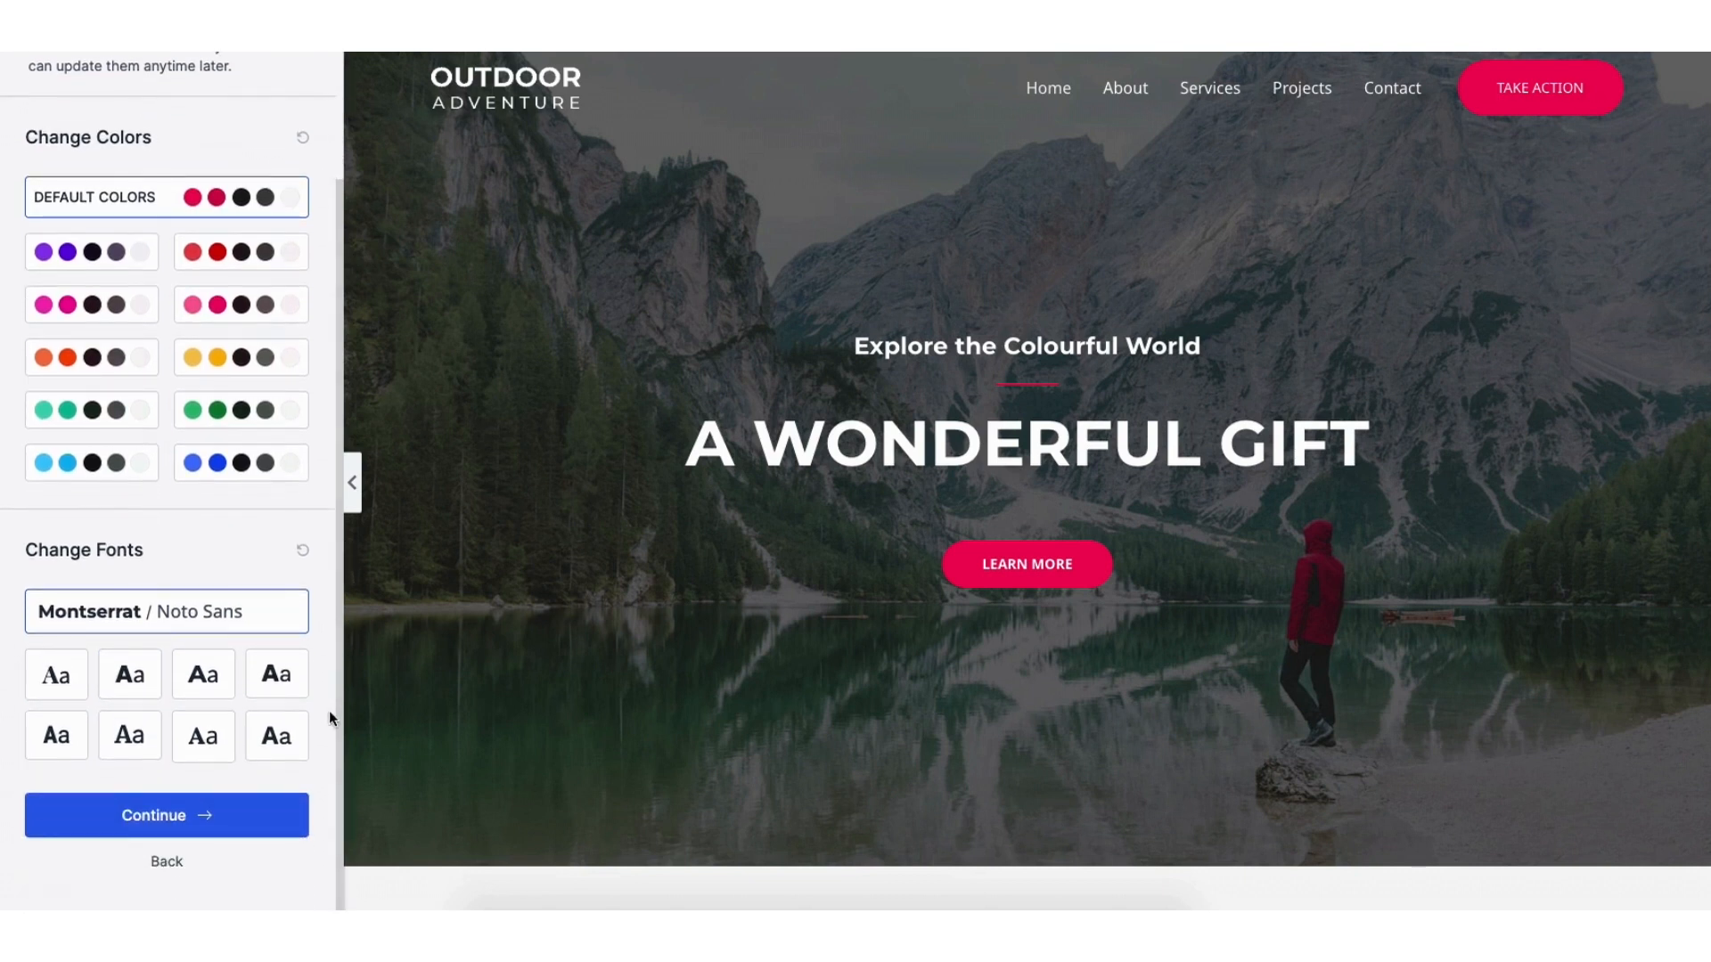
pyautogui.click(147, 825)
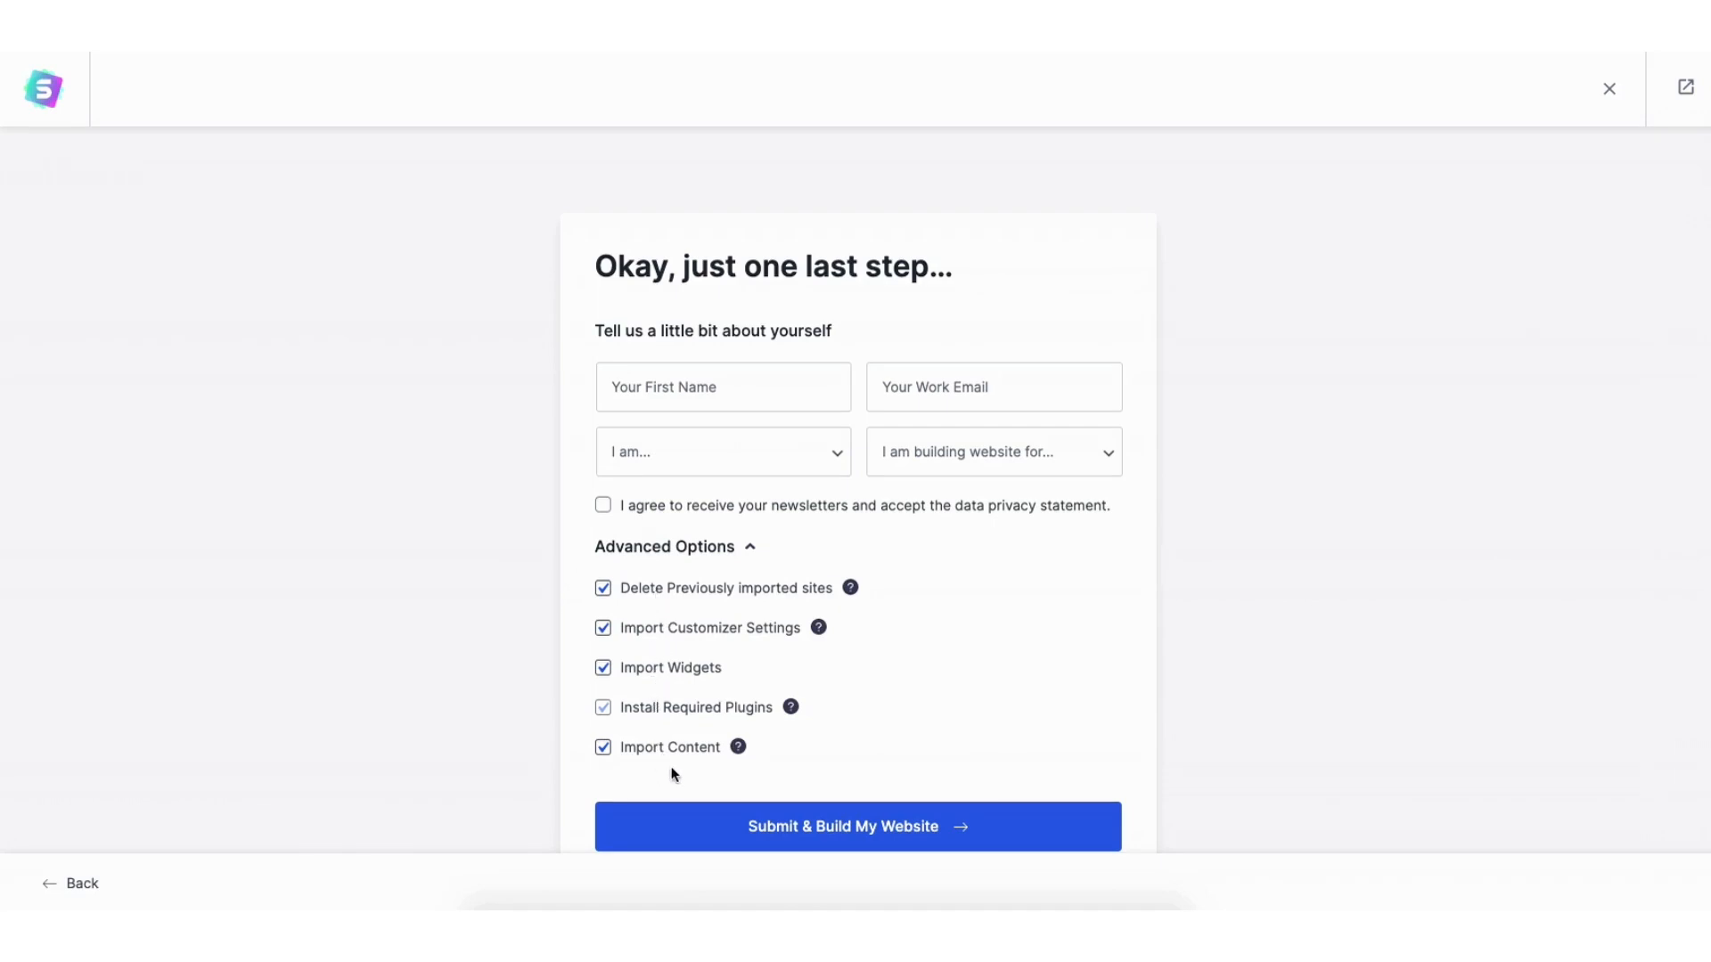
# Build the Outdoor Adventure site from the starter template and view the live homepage.
pyautogui.click(799, 829)
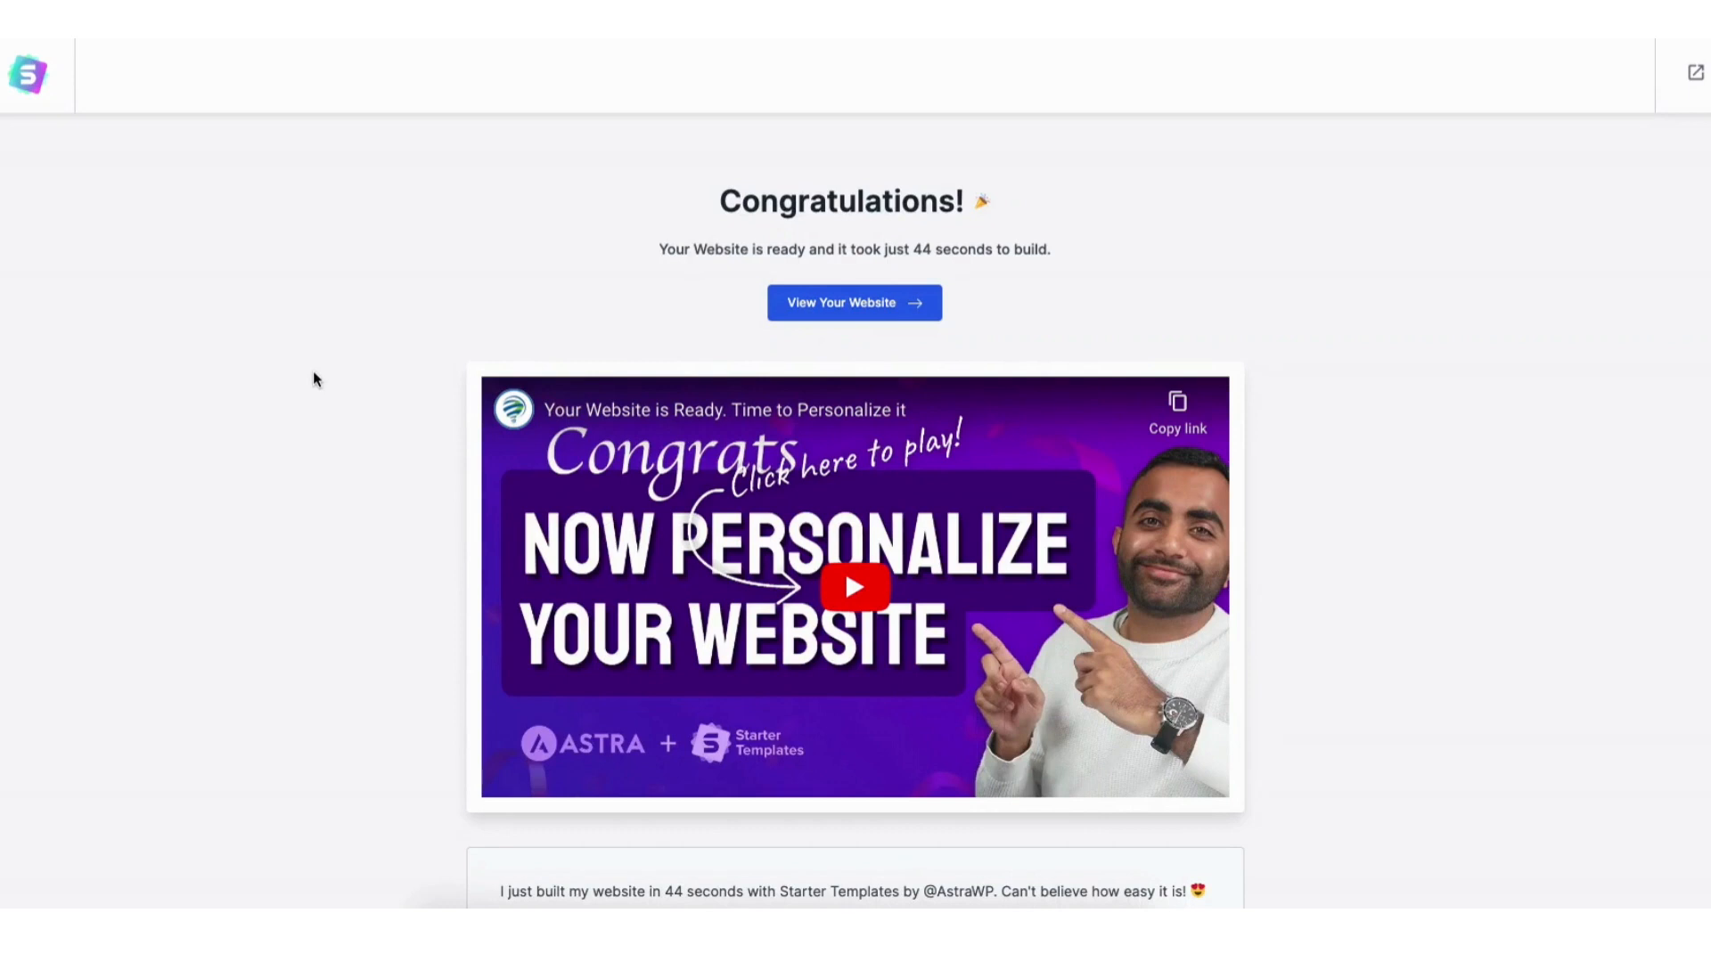
pyautogui.click(799, 306)
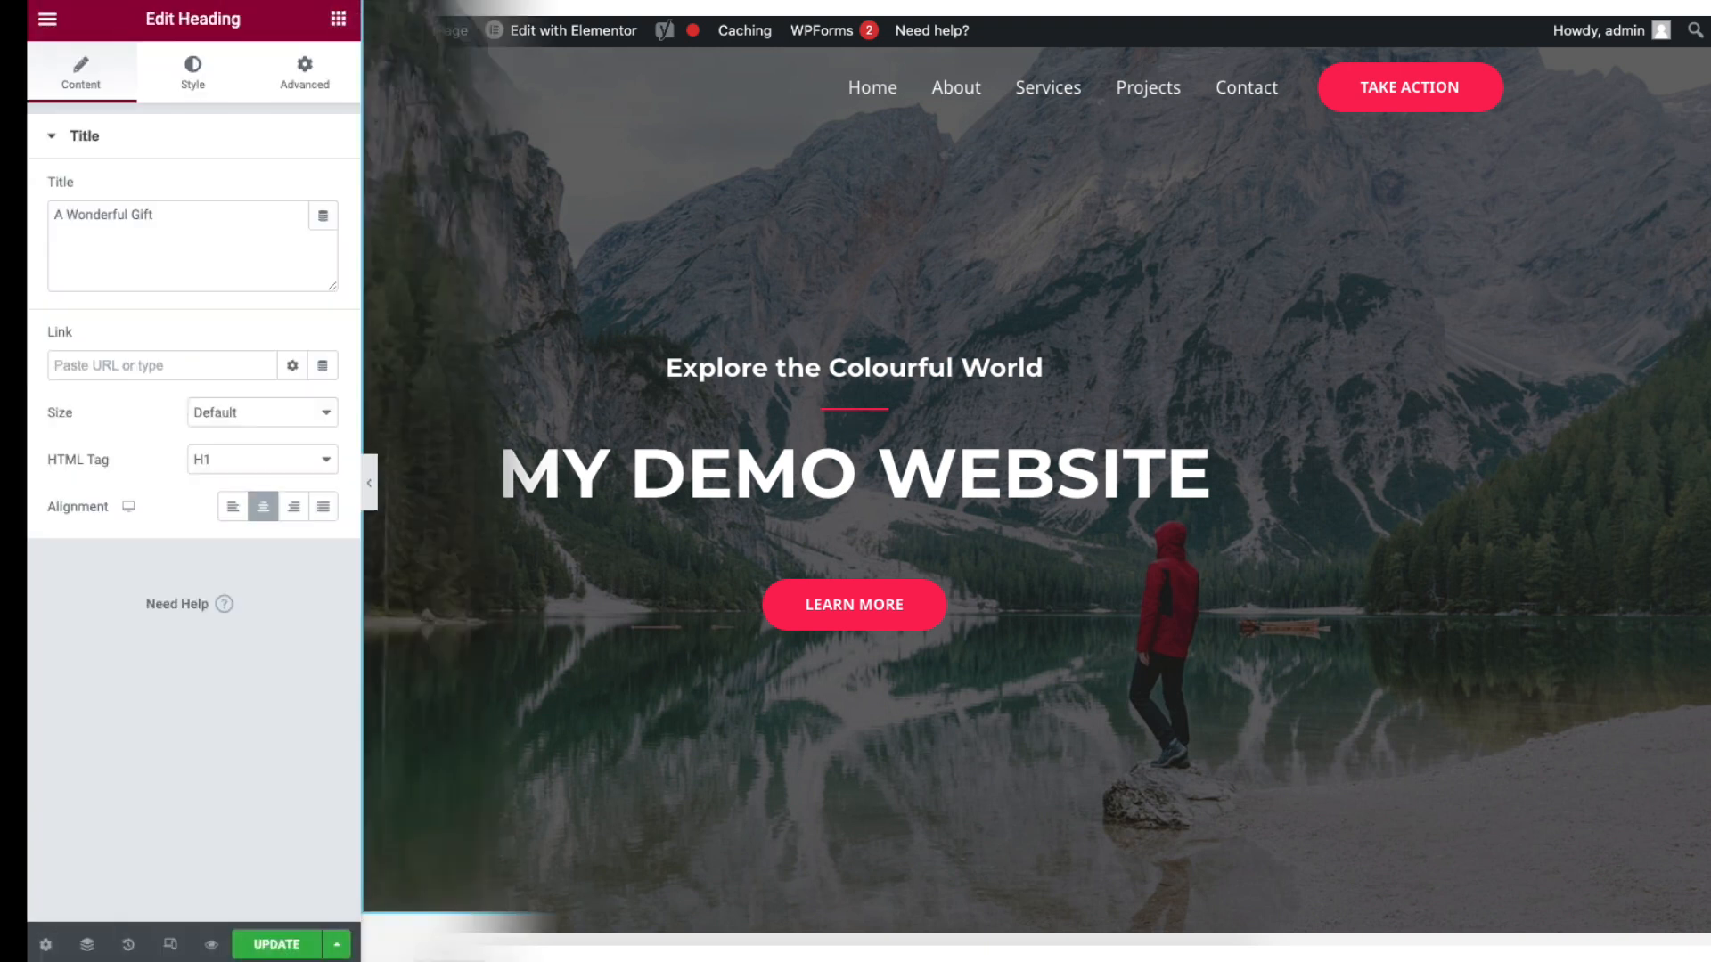
# Start retyping the 'A WONDERFUL GIFT' heading, then open the home page in Elementor.
pyautogui.moveTo(641, 437); pyautogui.dragTo(1389, 425)
pyautogui.write('My Demo Si')
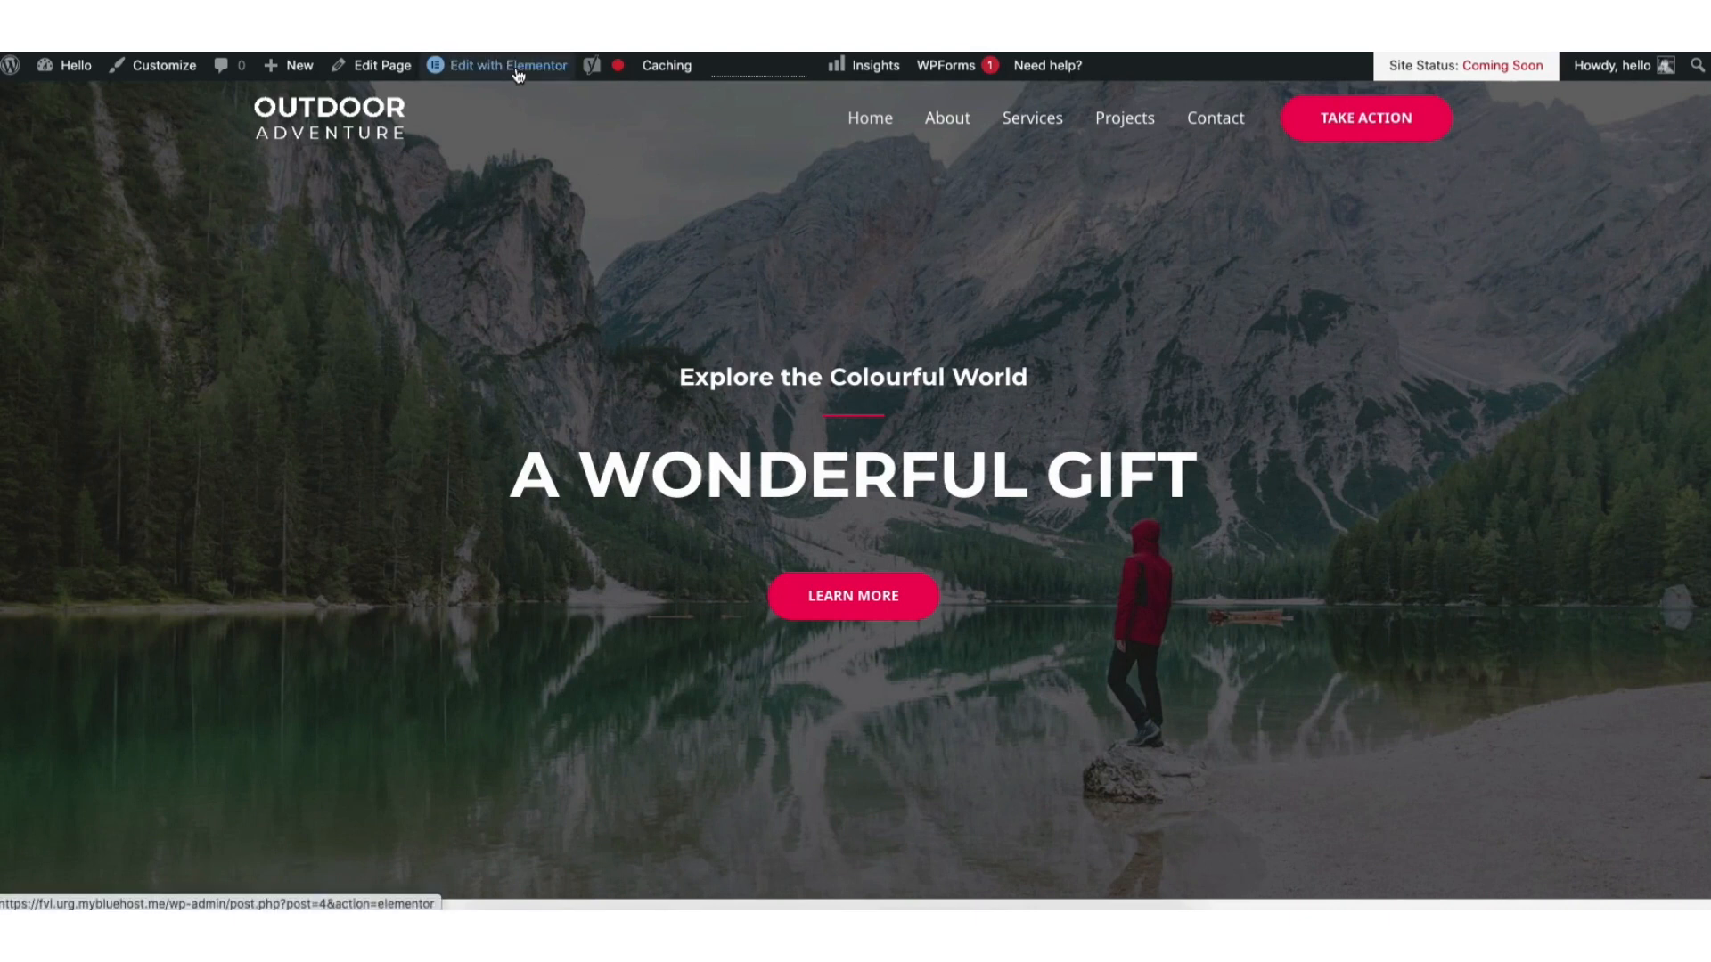
pyautogui.click(517, 75)
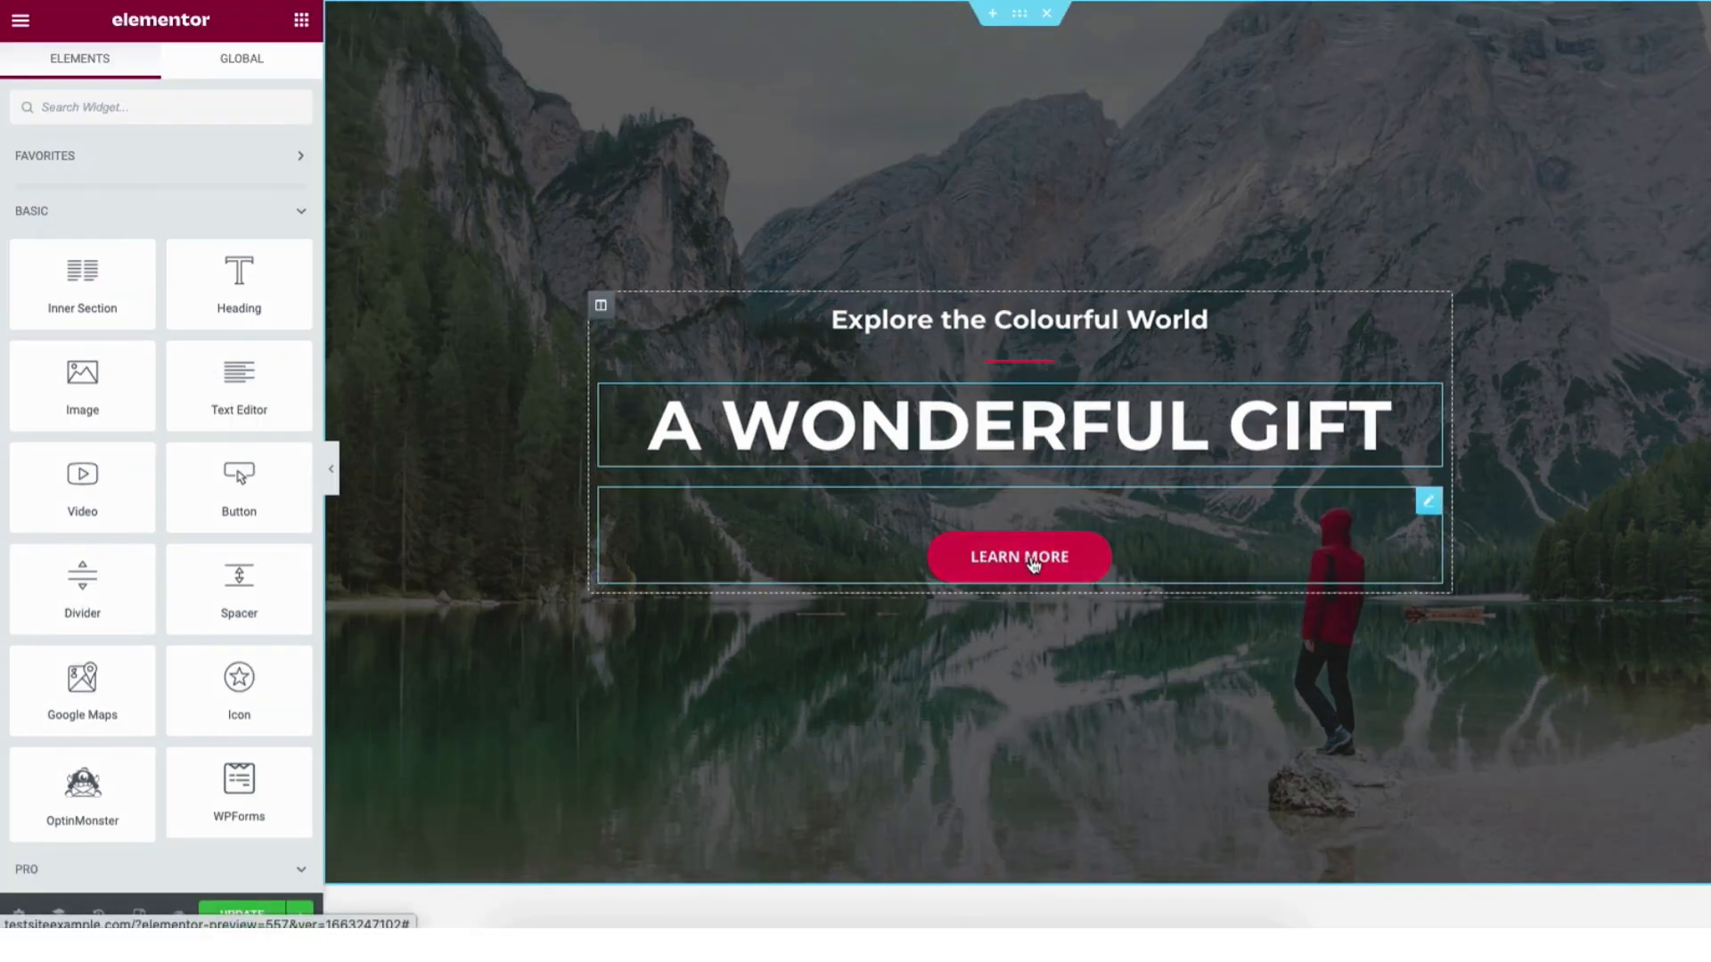
# Change the hero heading text to 'MY DEMO WEBSITE'.
pyautogui.click(767, 426)
pyautogui.moveTo(659, 421); pyautogui.dragTo(1307, 416)
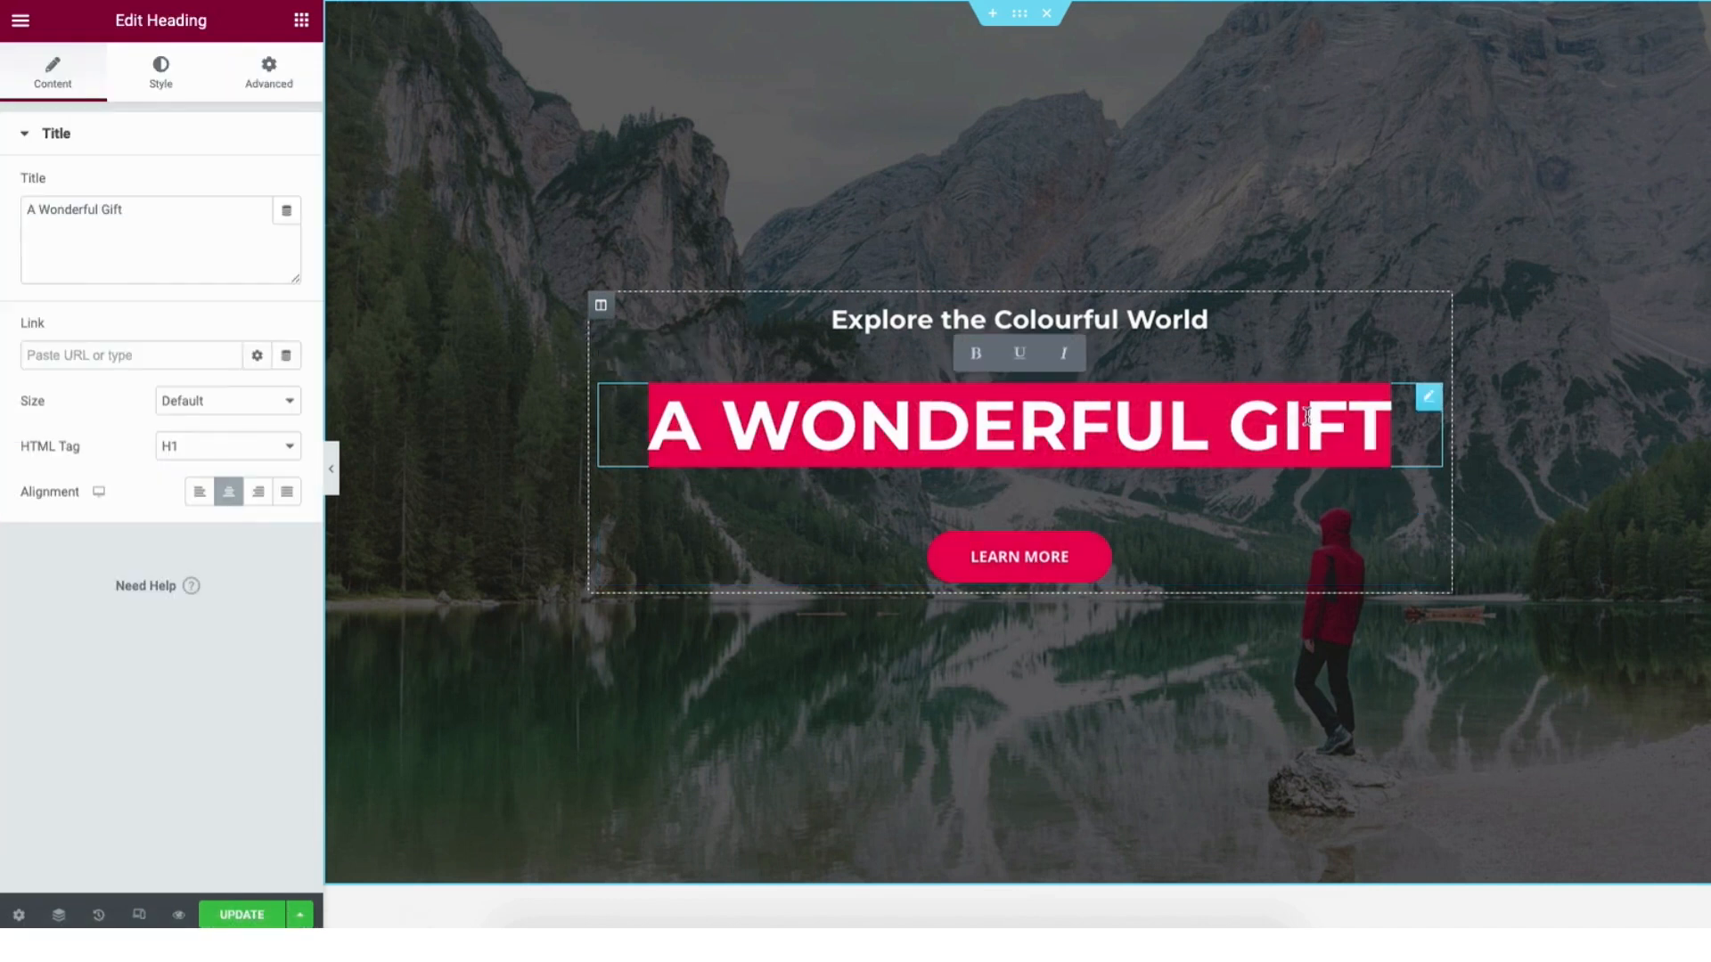
pyautogui.write('MY DEMO WEBSIT')
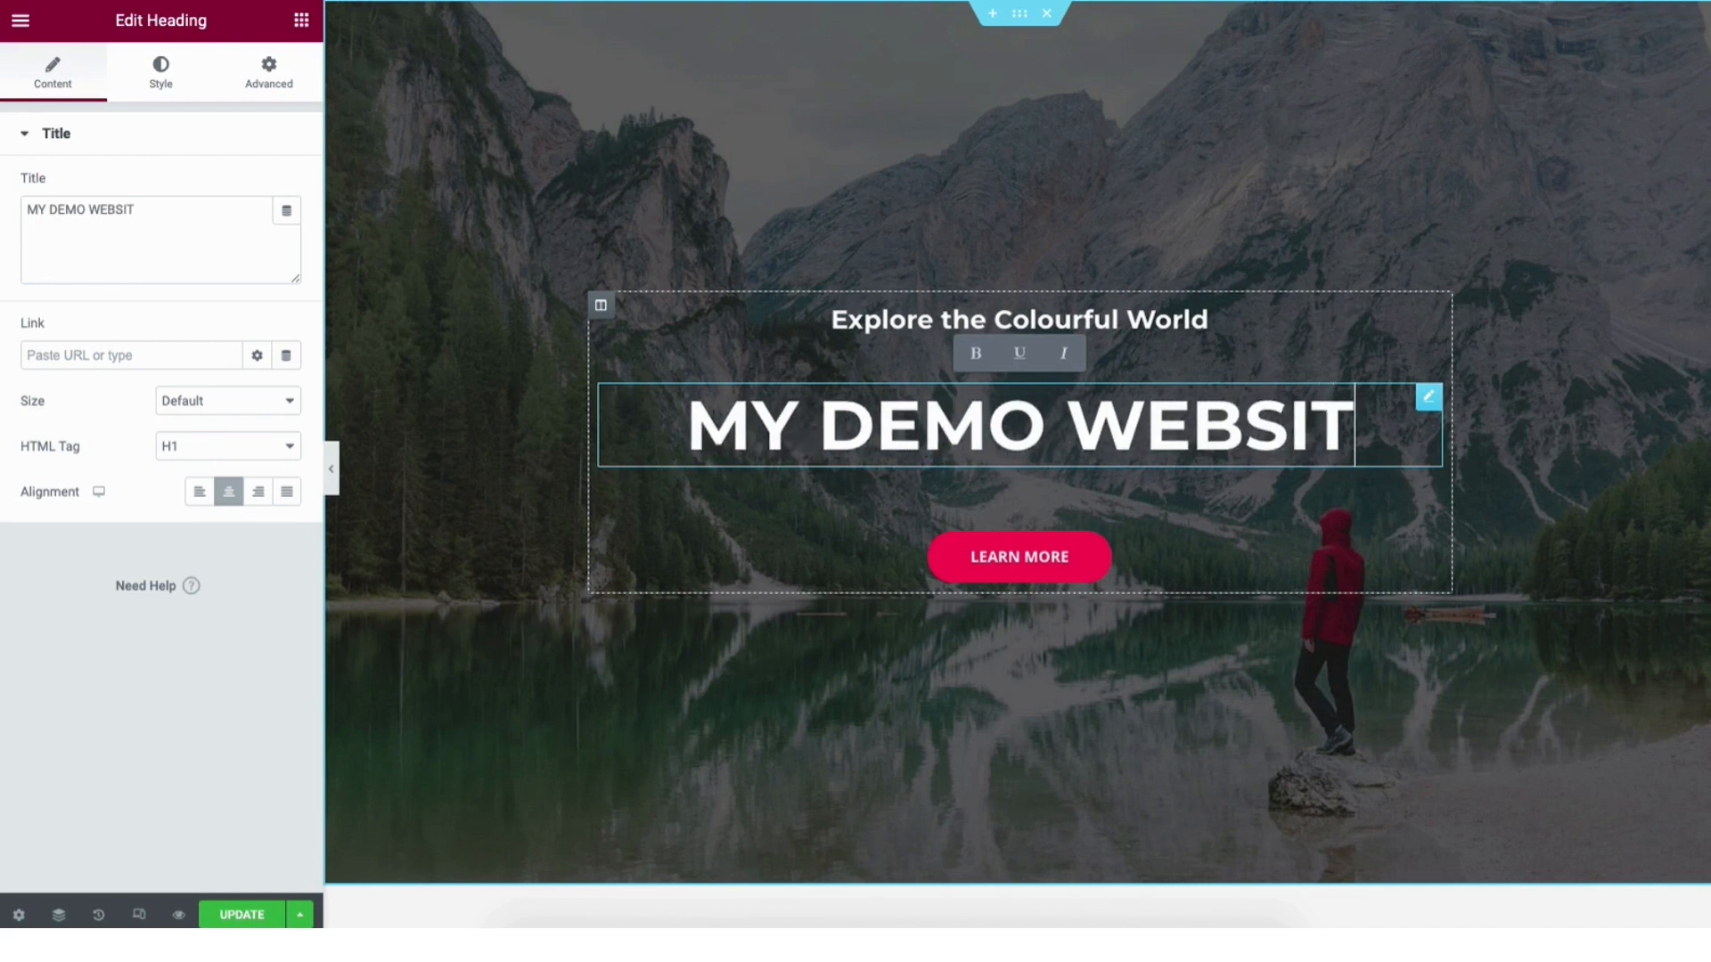
pyautogui.write('E')
pyautogui.click(469, 421)
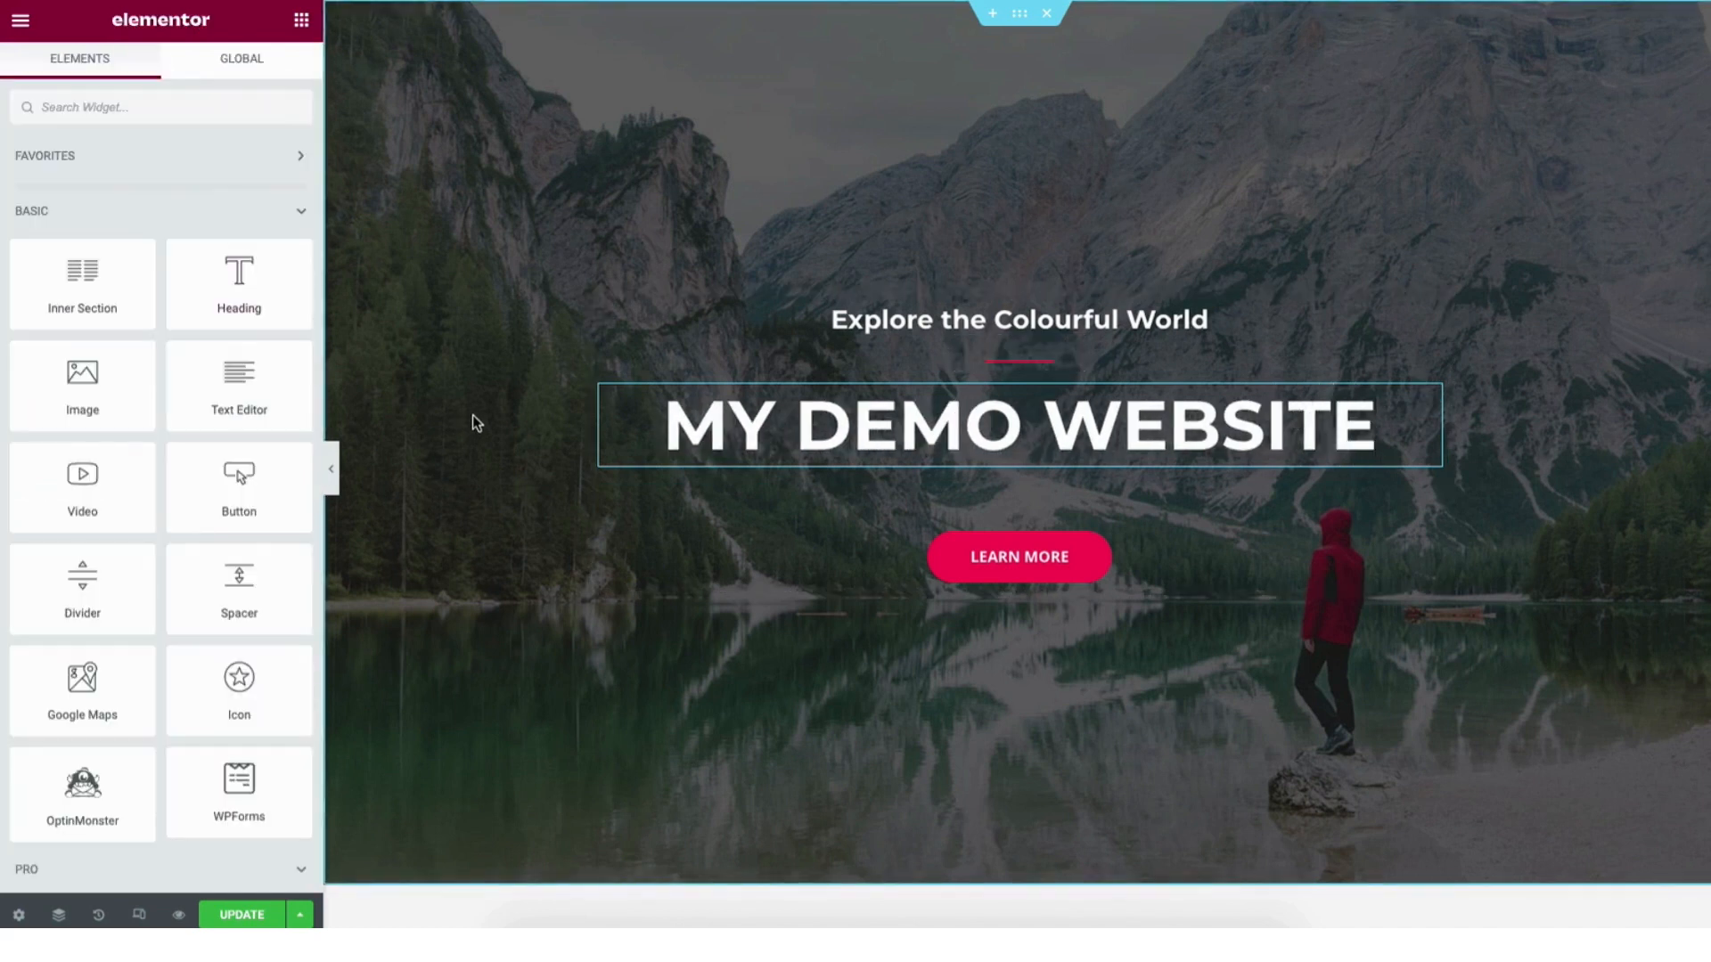
# Set the hero section background to hero-bg.jpg from the Media Library.
pyautogui.rightClick(535, 196)
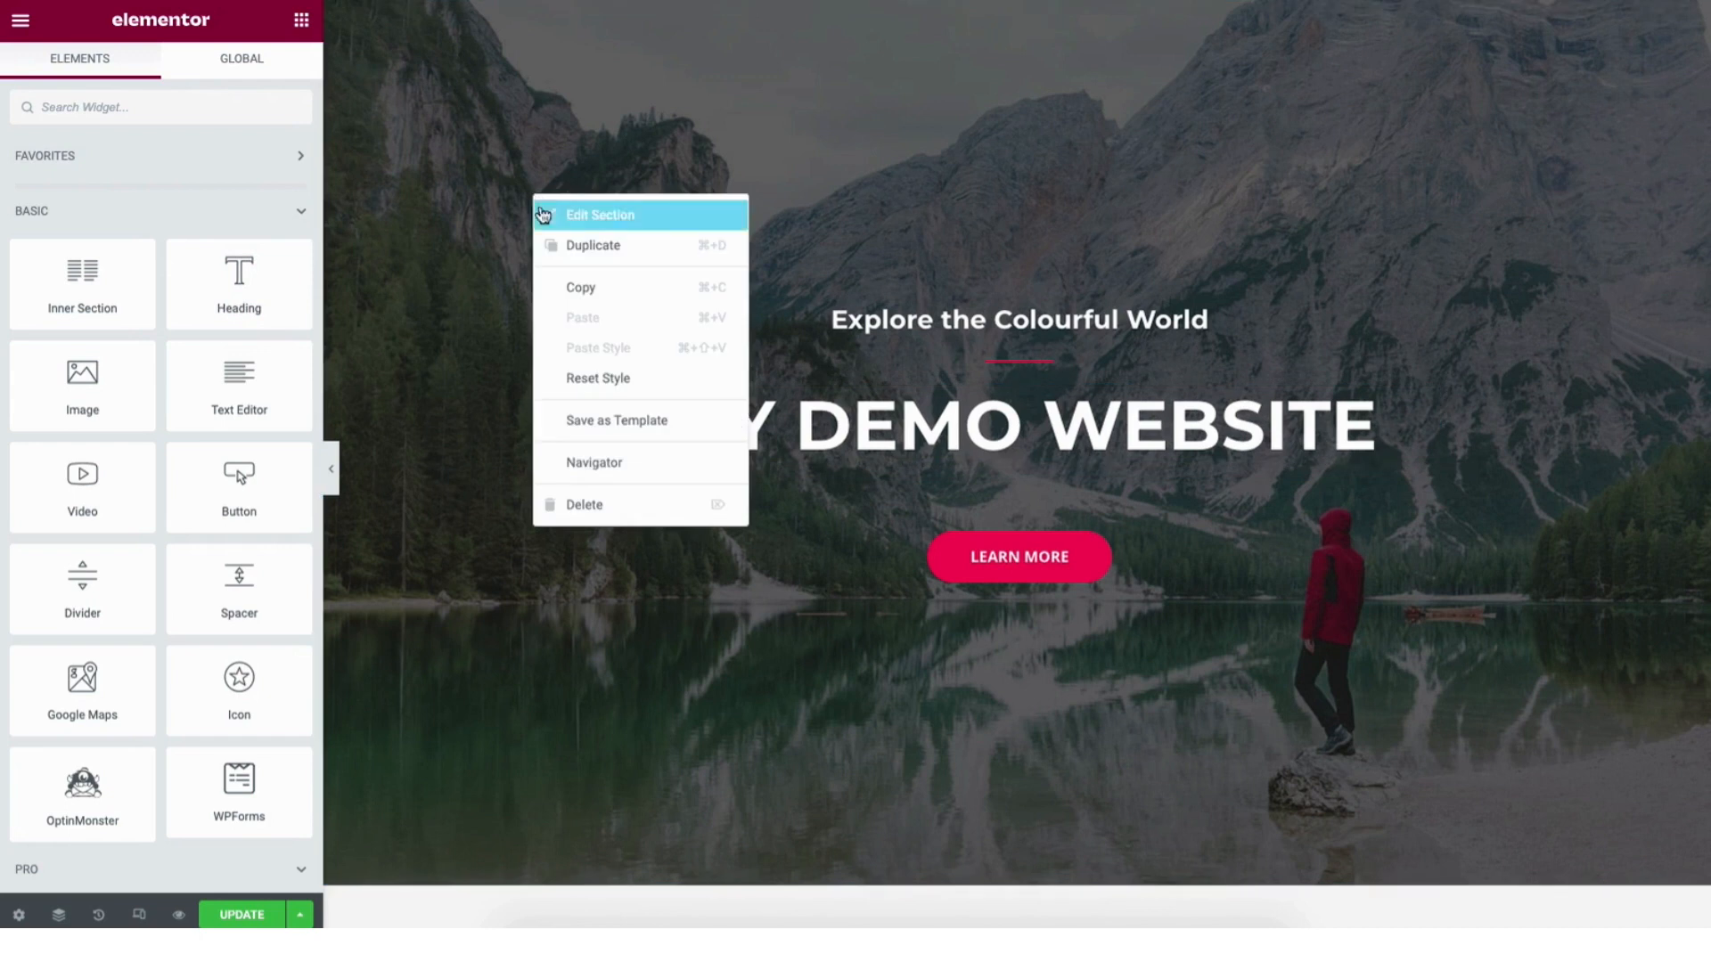
pyautogui.click(603, 215)
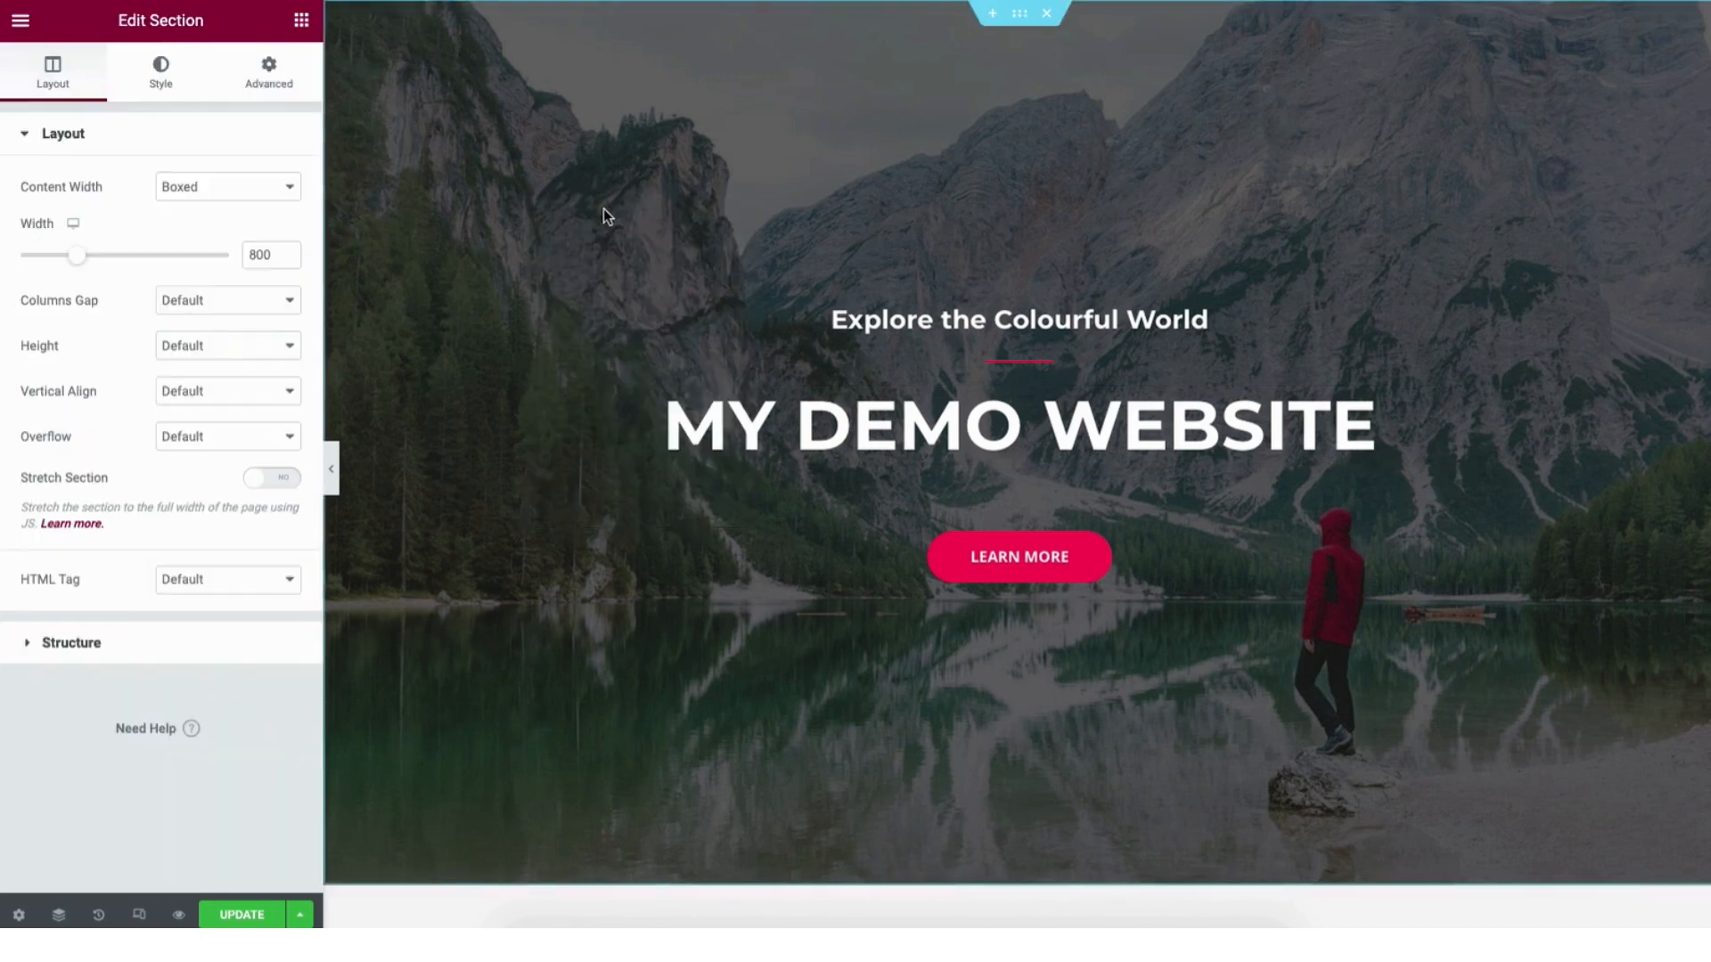
pyautogui.click(164, 85)
pyautogui.moveTo(168, 430)
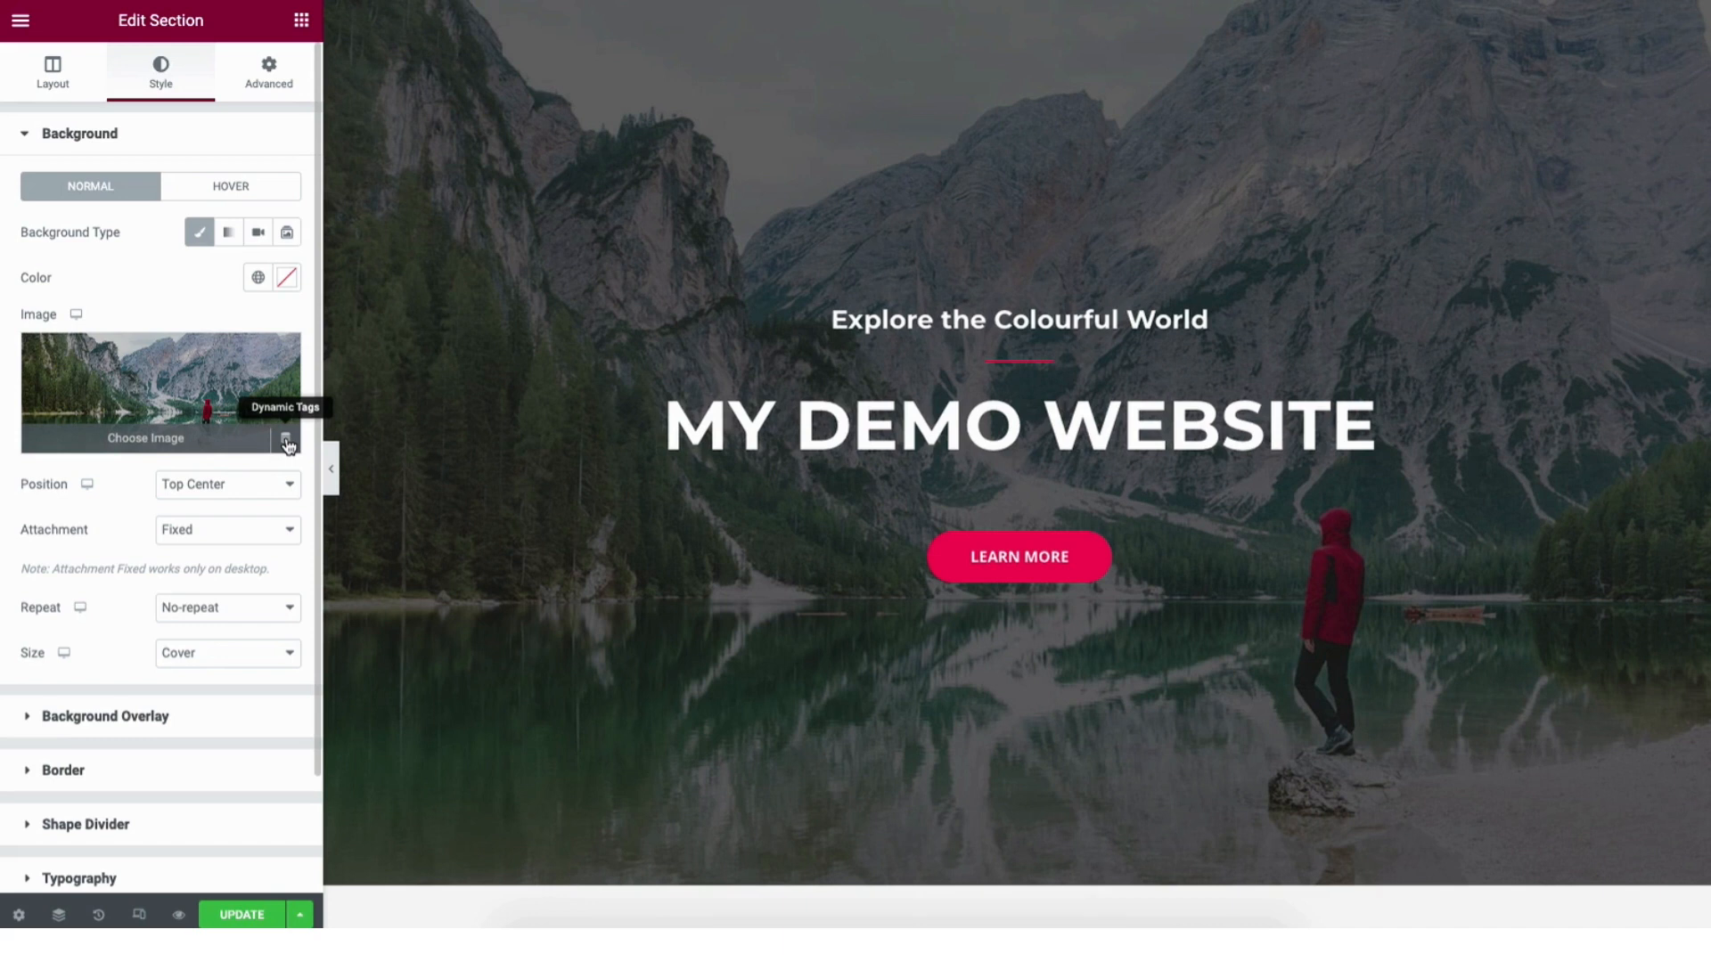
pyautogui.click(143, 439)
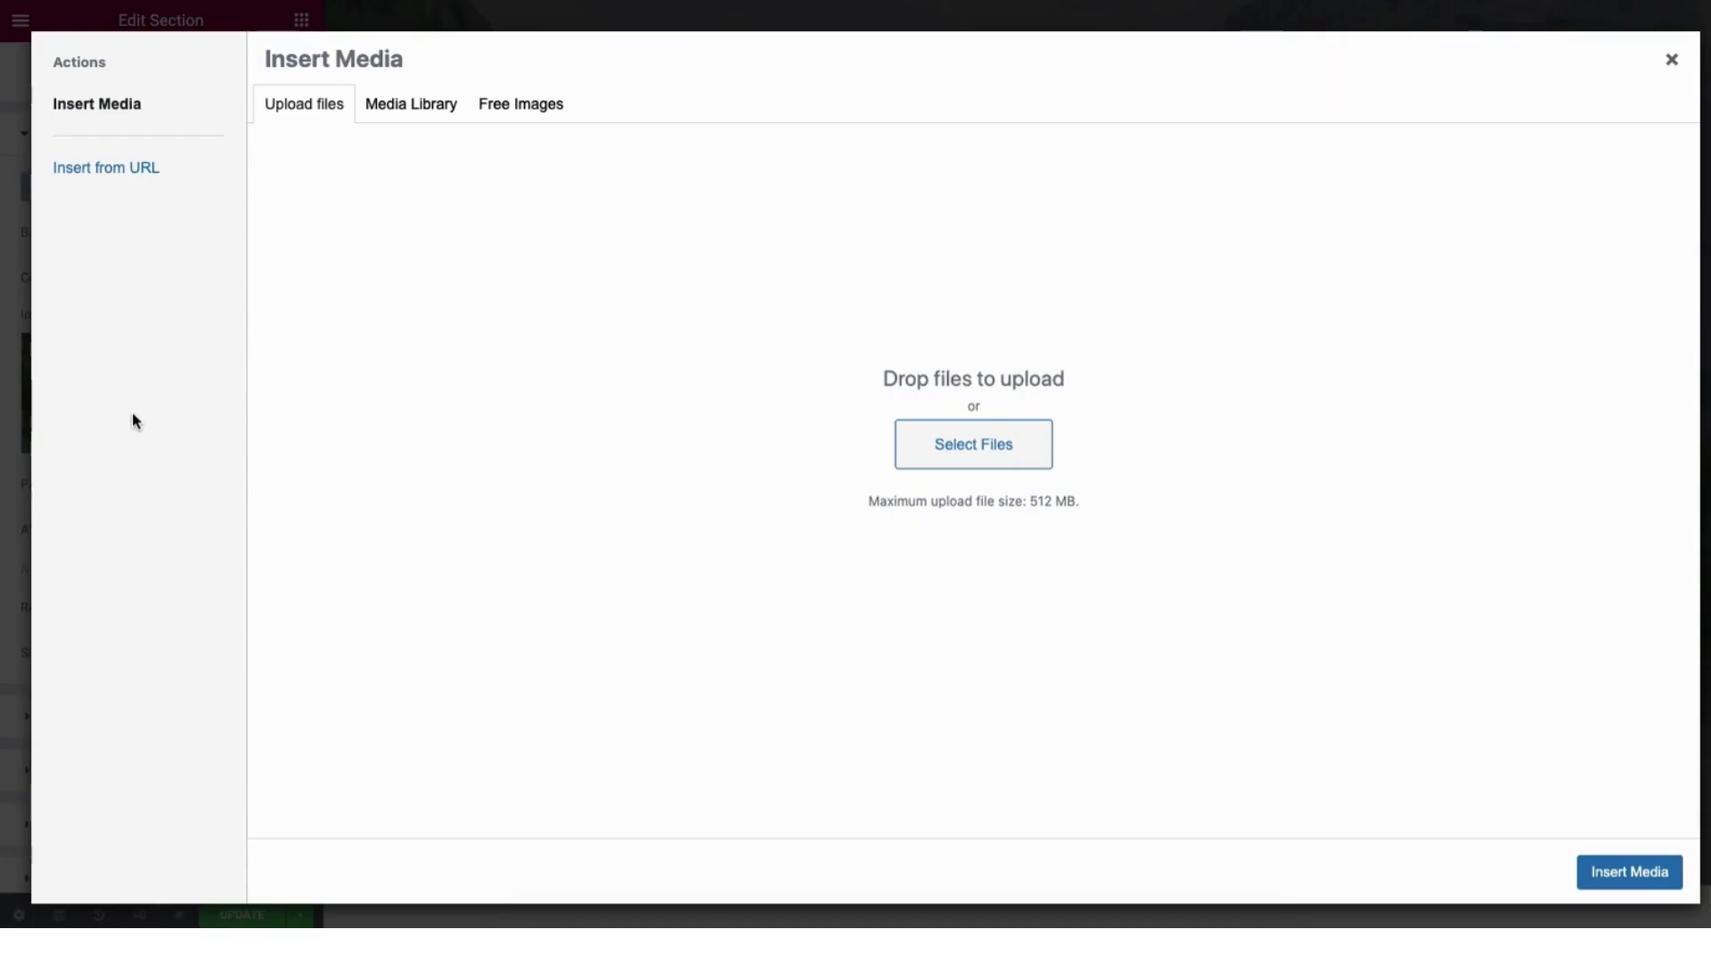
pyautogui.click(394, 106)
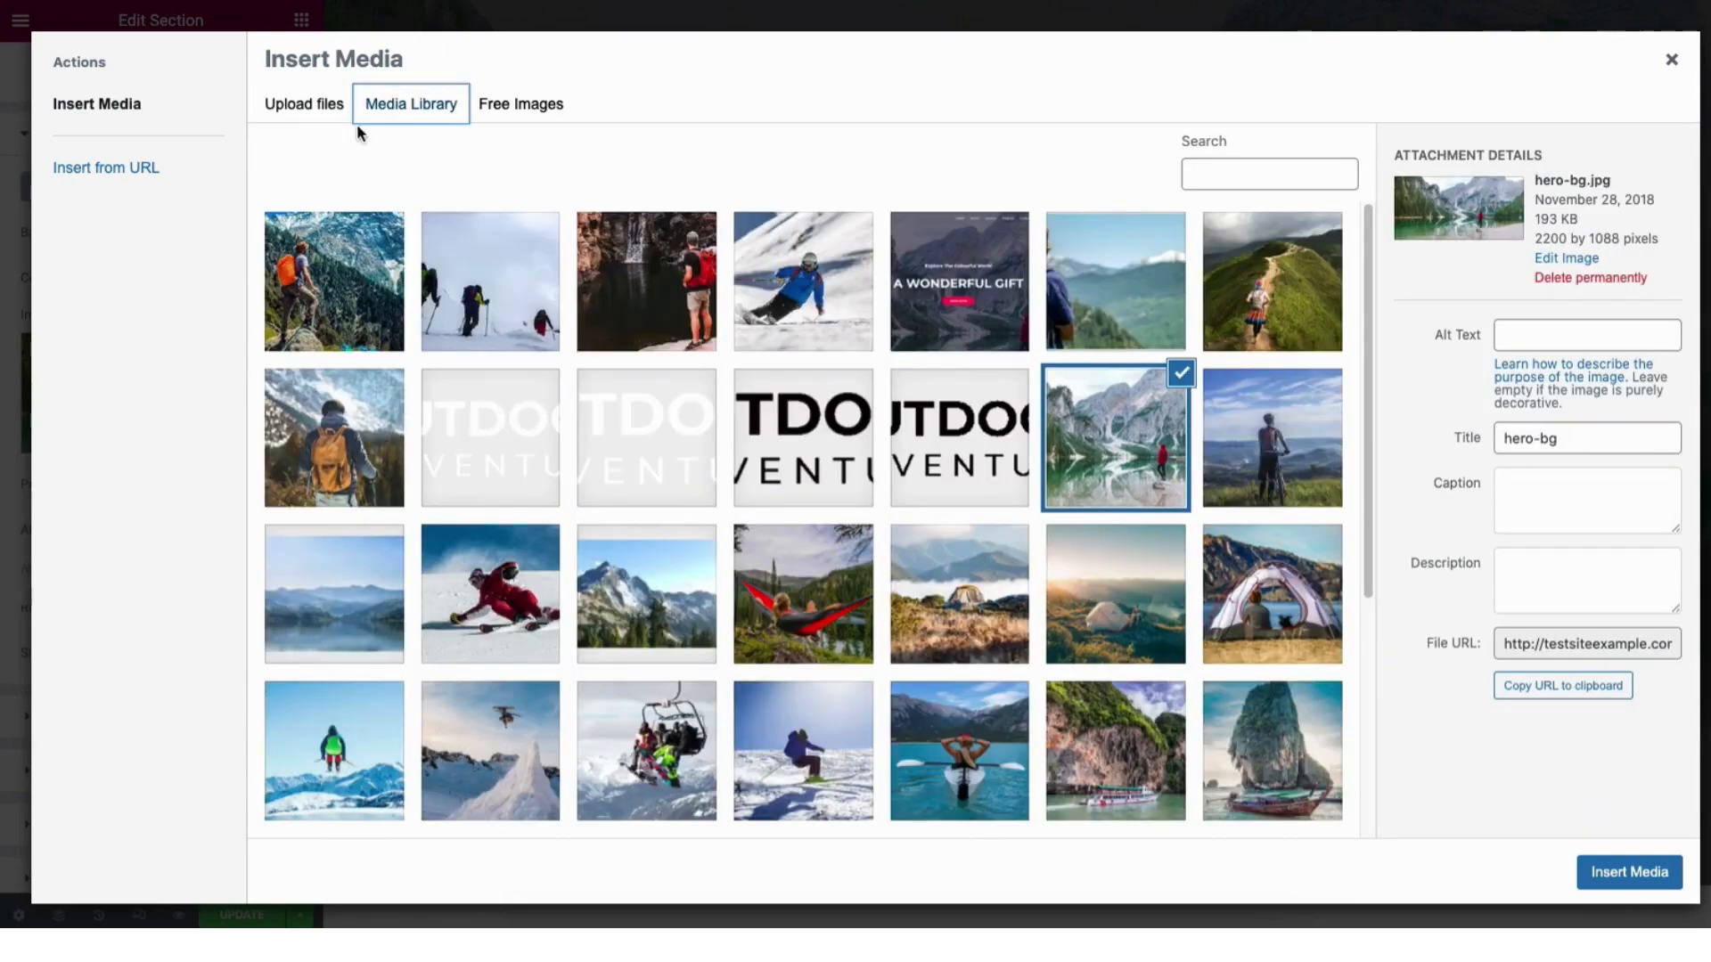
pyautogui.click(1669, 65)
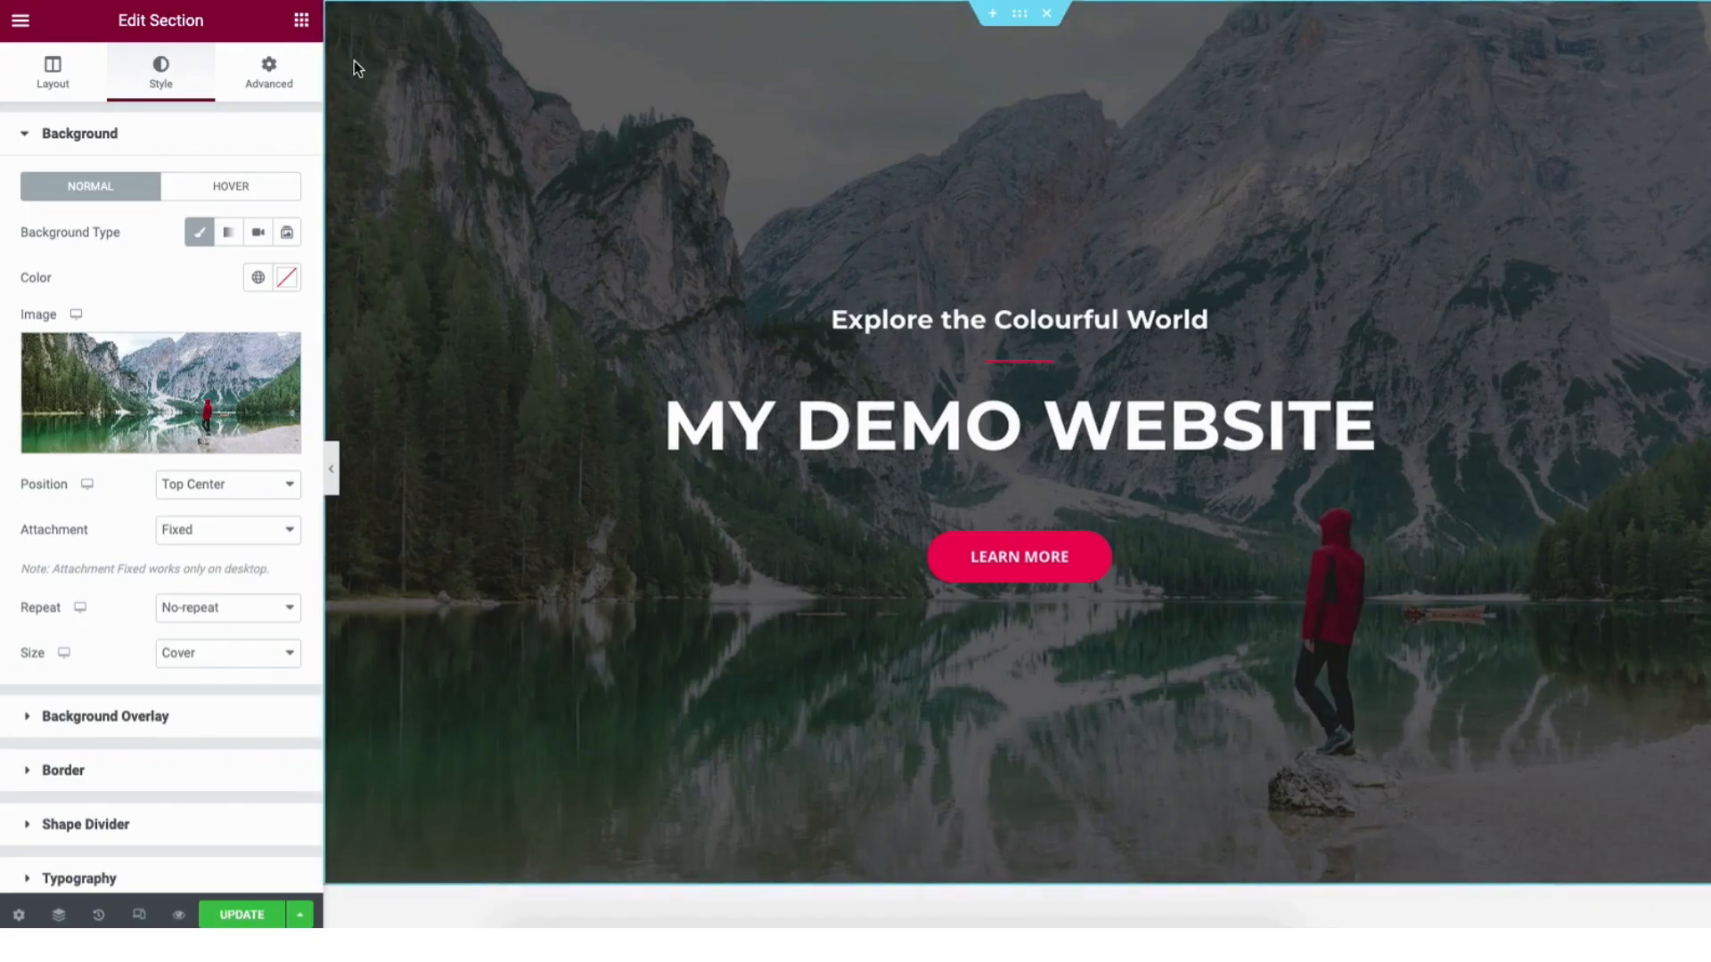
pyautogui.click(302, 24)
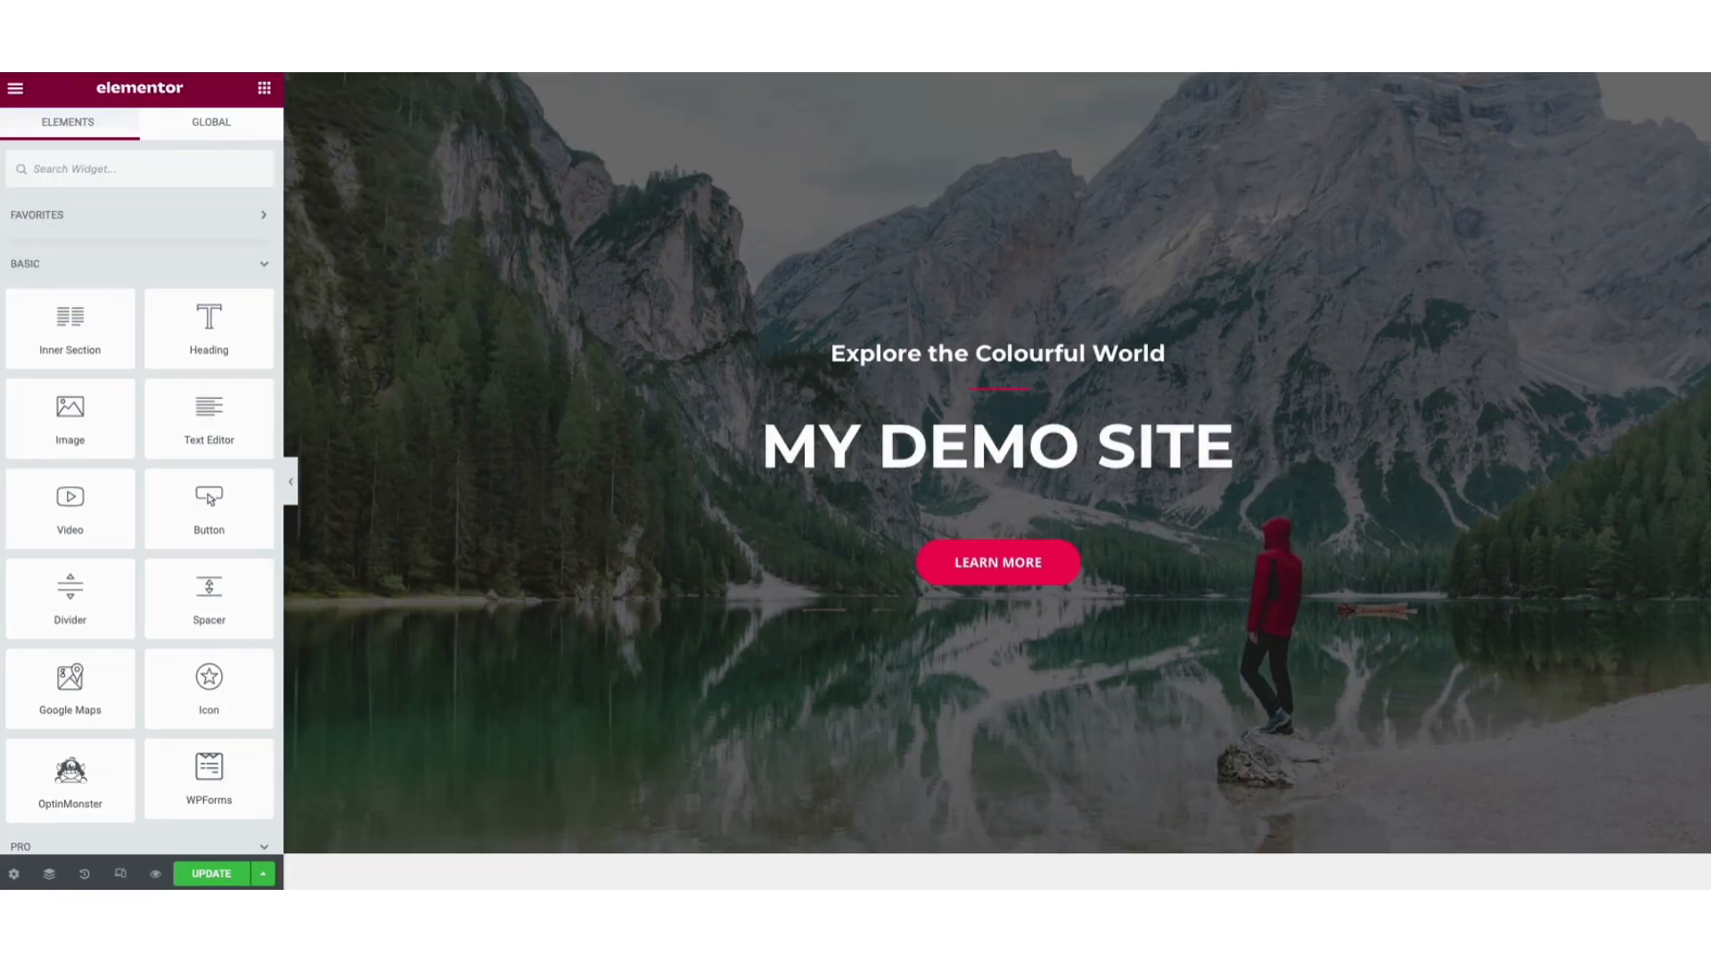
pyautogui.scroll(-10, 1706, 321)
# Add a new Heading widget above Everest Camp Trek.
pyautogui.scroll(-5, 1706, 321)
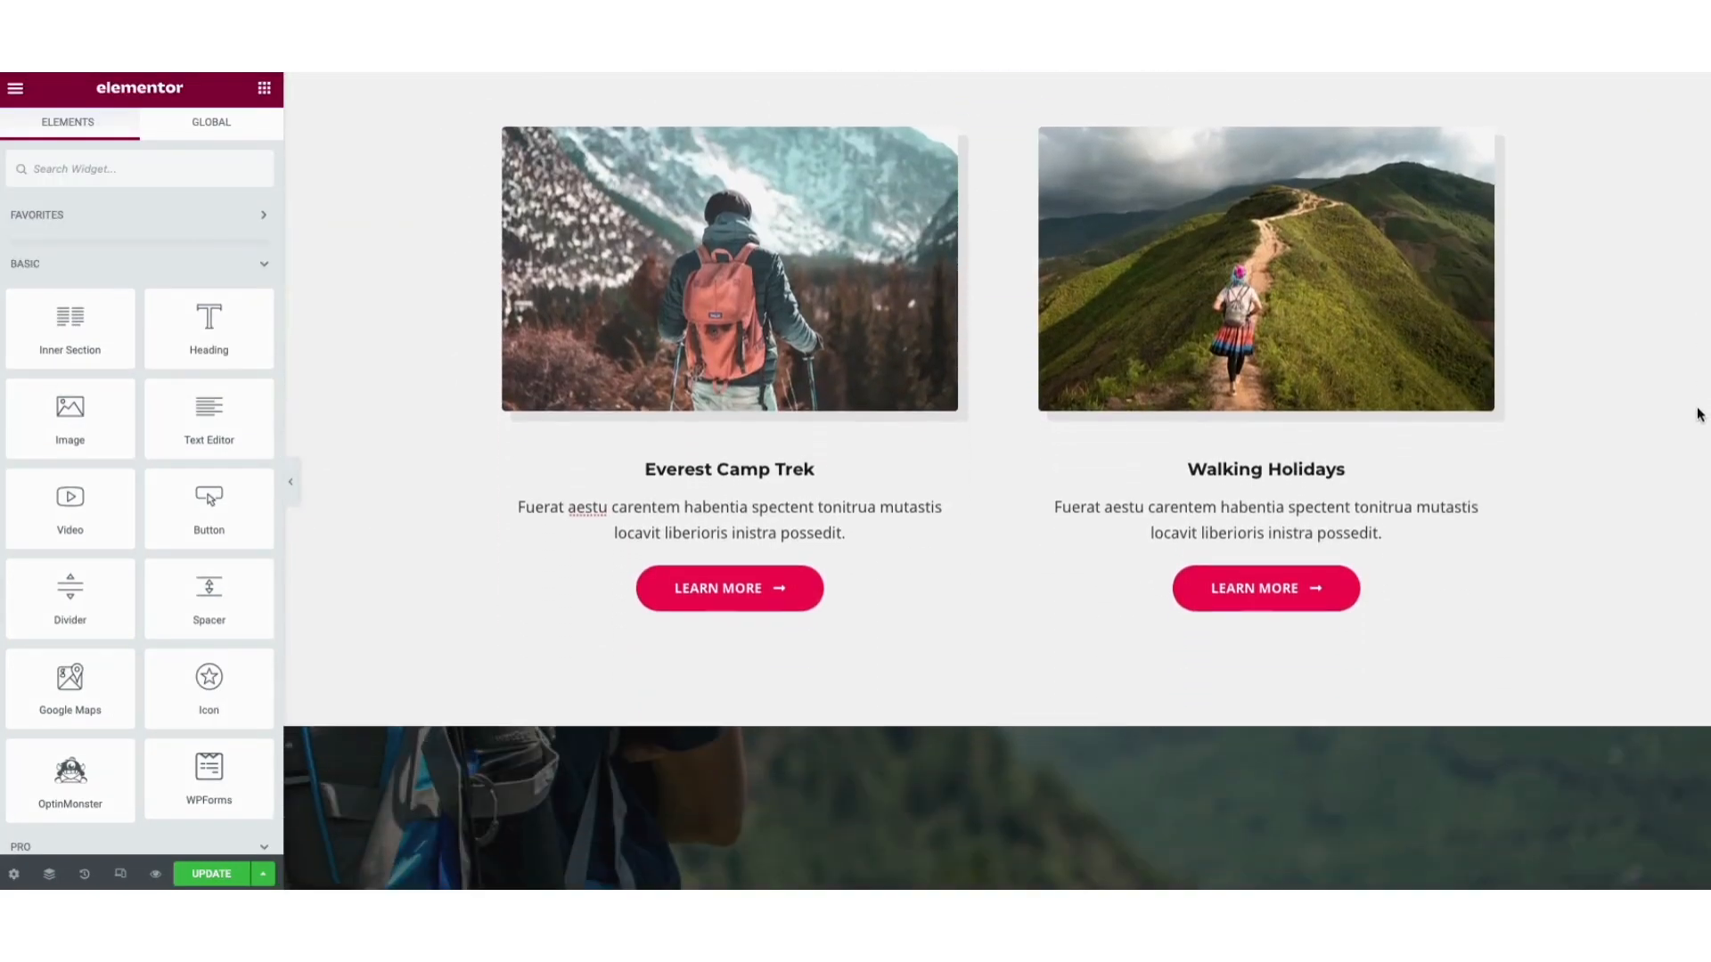
pyautogui.moveTo(200, 335); pyautogui.dragTo(696, 457)
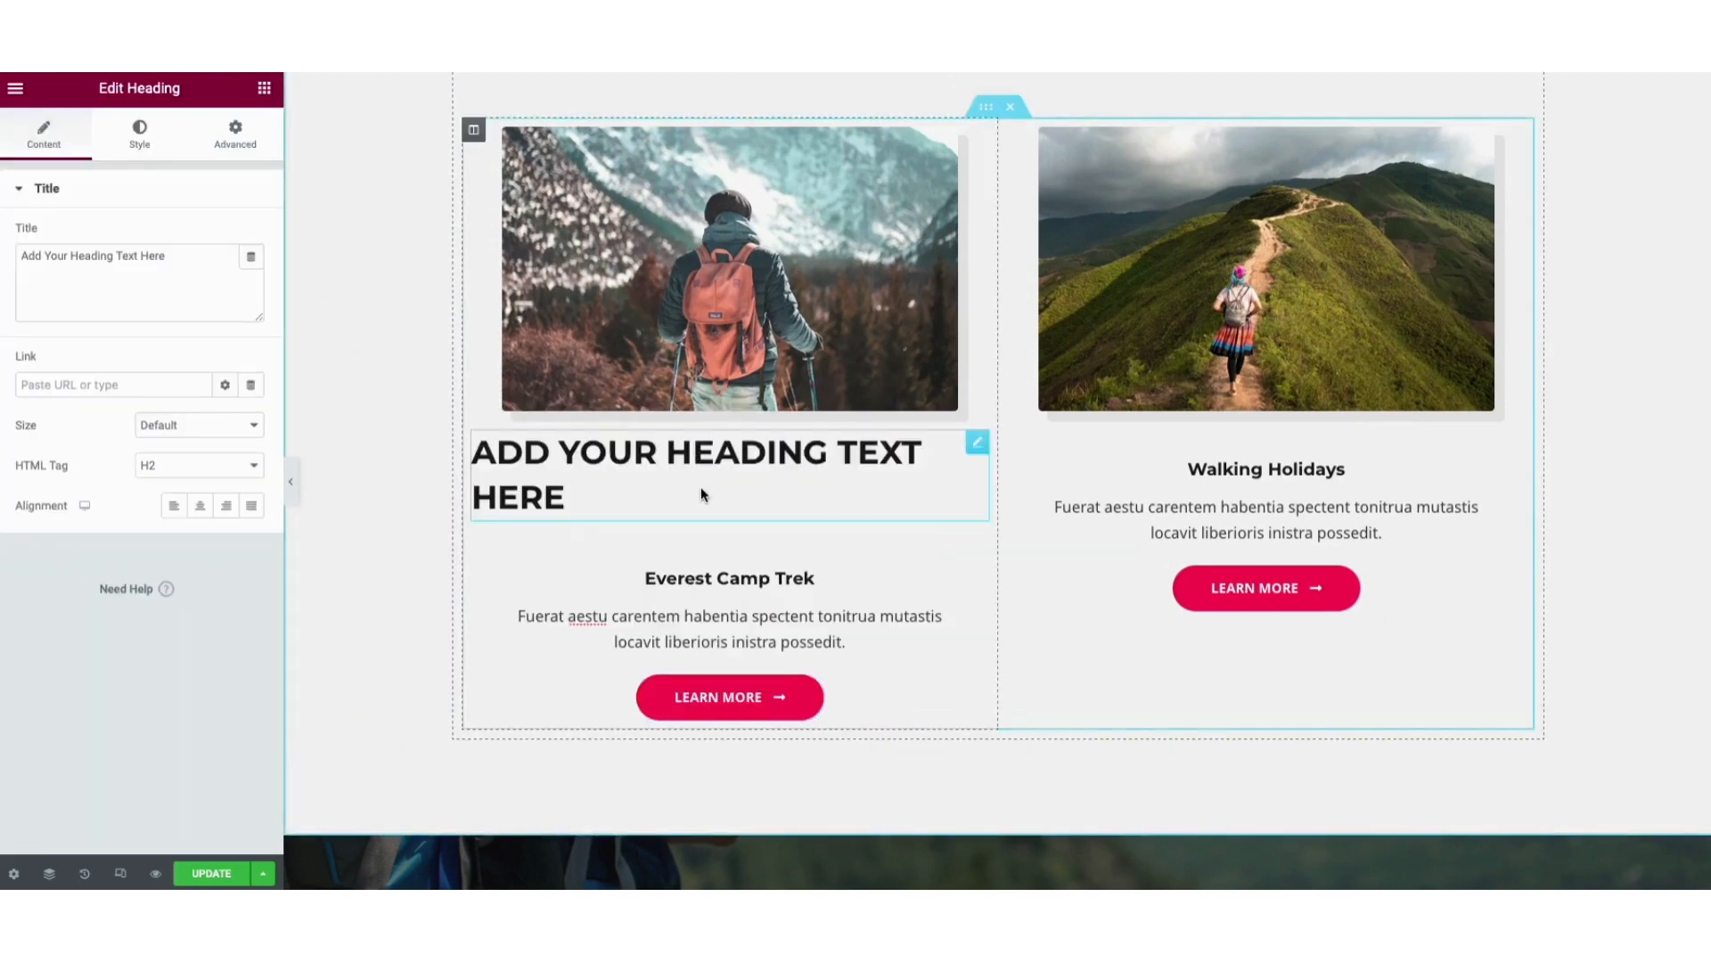
pyautogui.rightClick(701, 486)
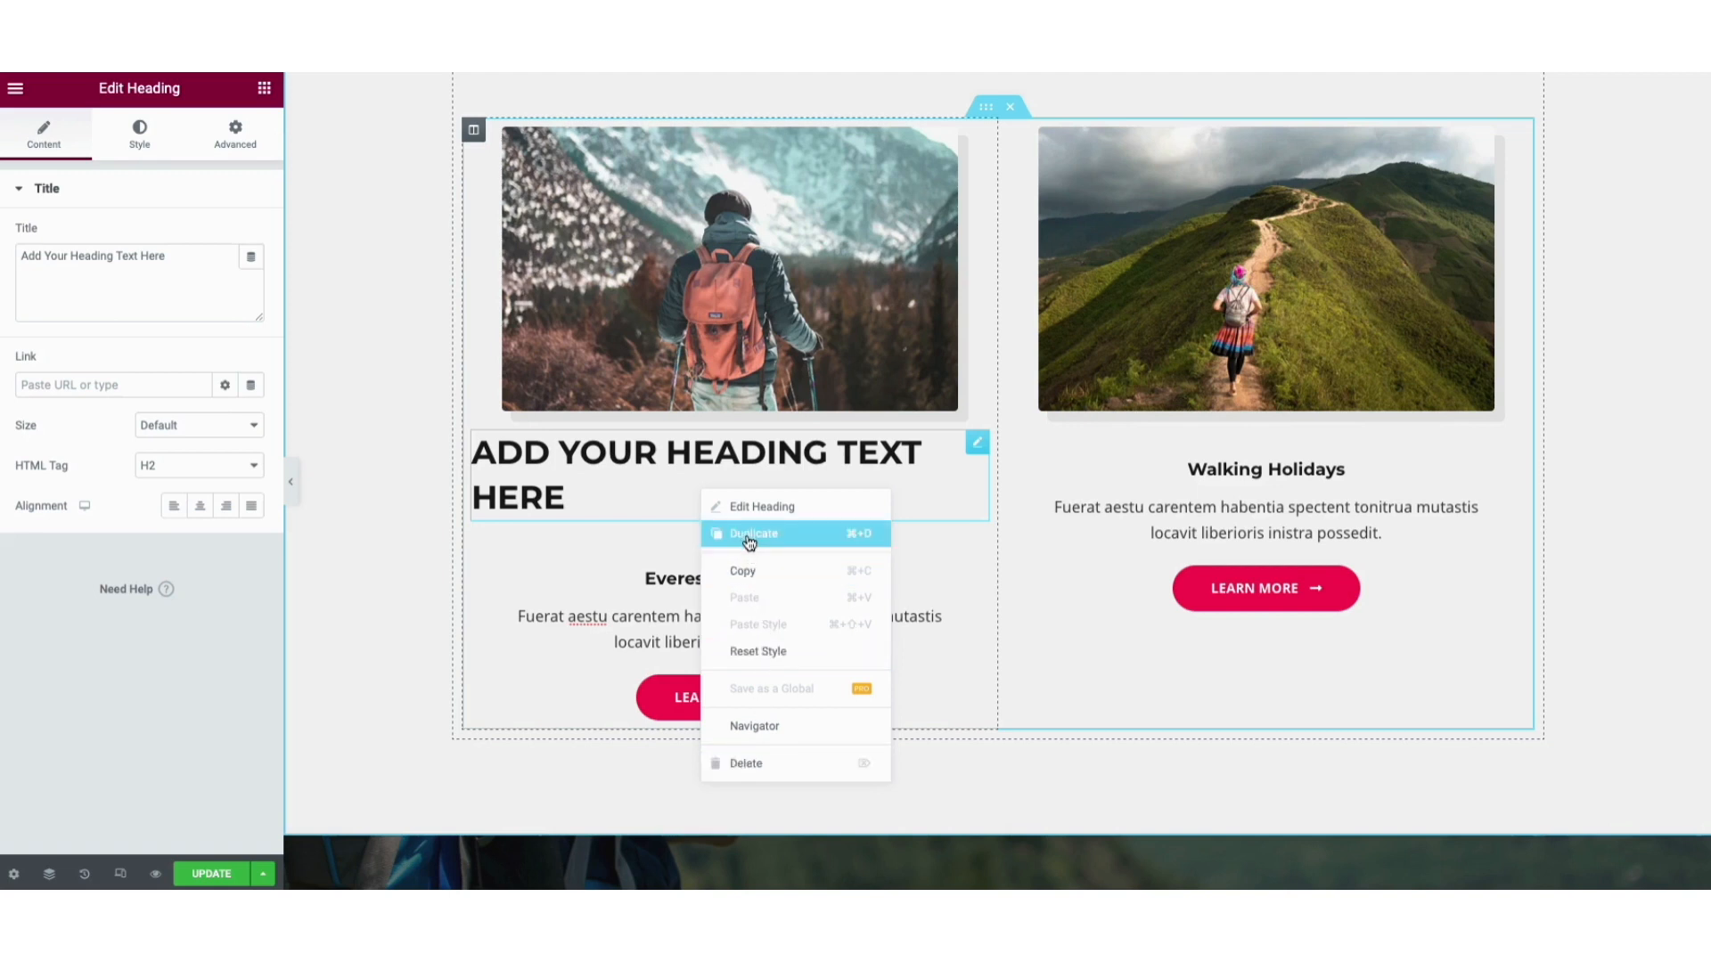
# Move the Everest LEARN MORE button under the Walking Holidays button.
pyautogui.click(264, 89)
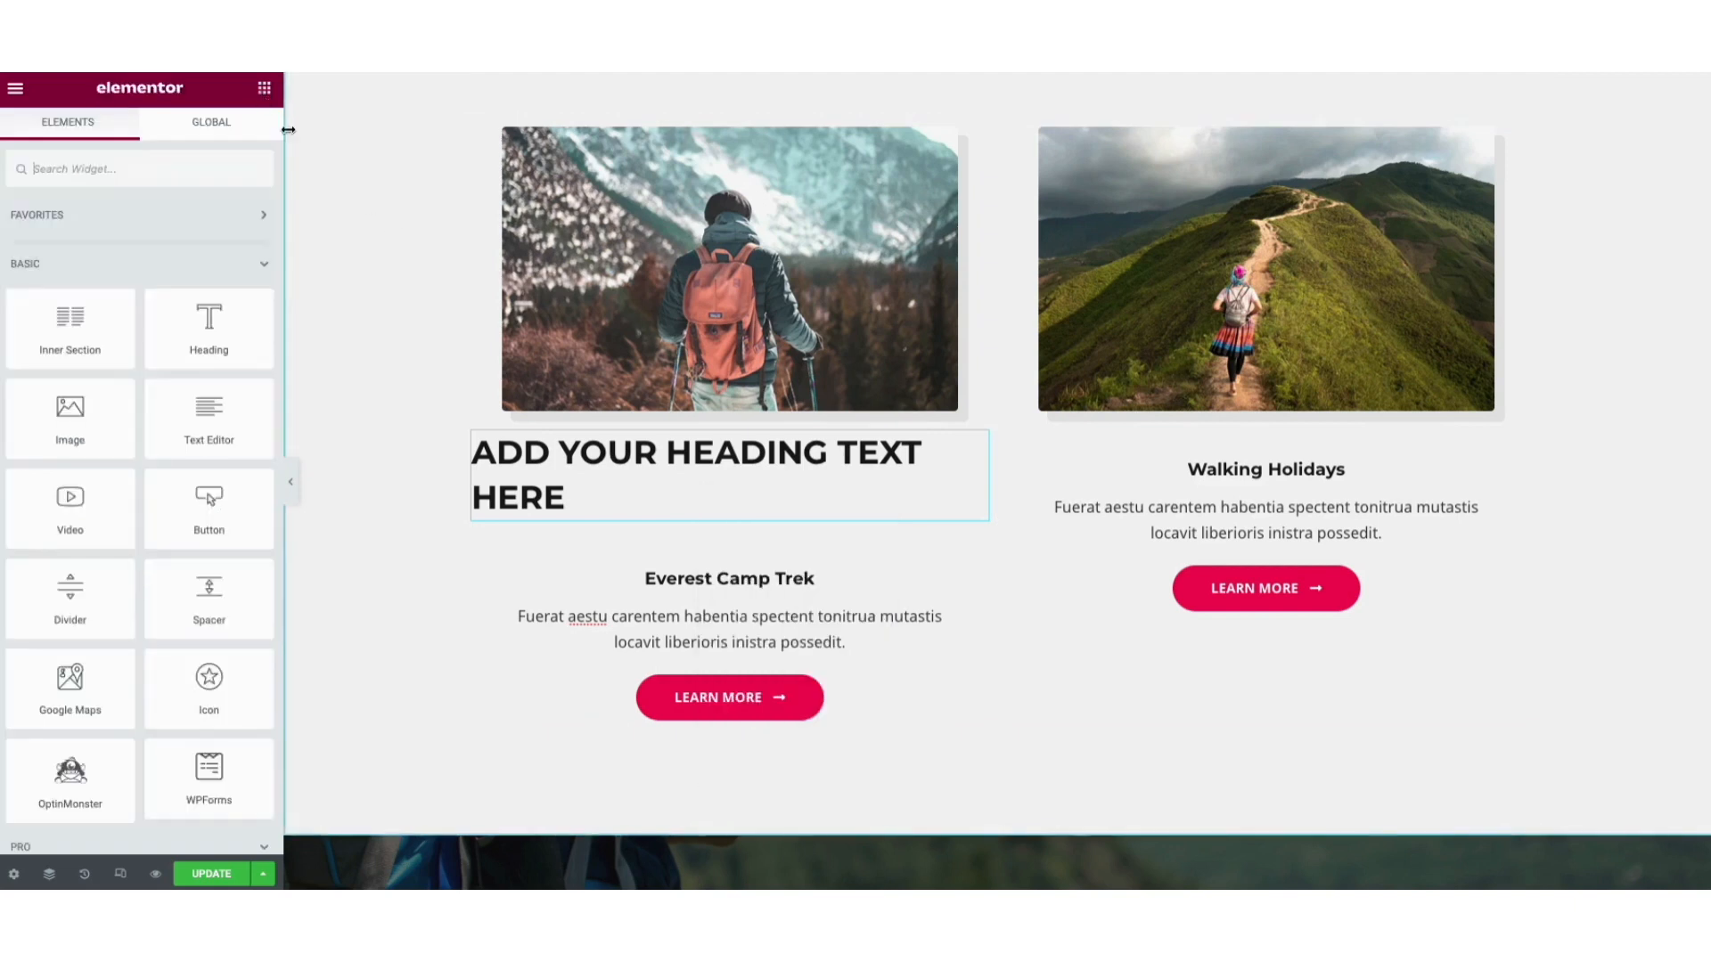
pyautogui.moveTo(658, 698); pyautogui.dragTo(1196, 632)
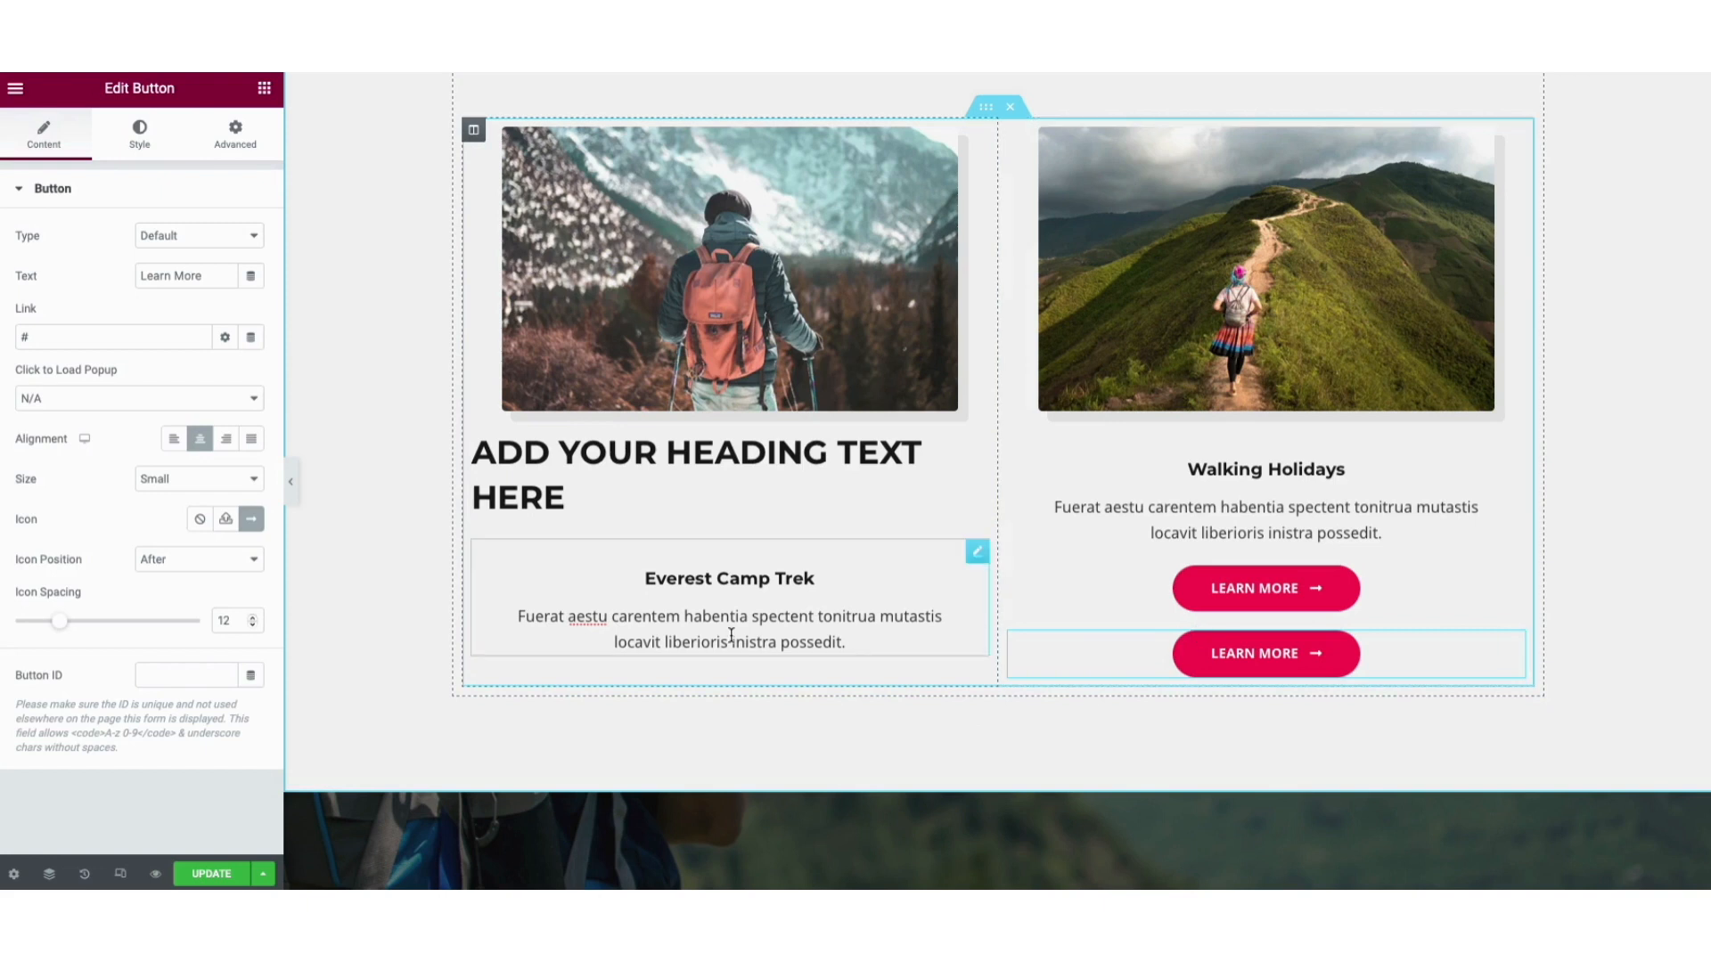
pyautogui.click(845, 641)
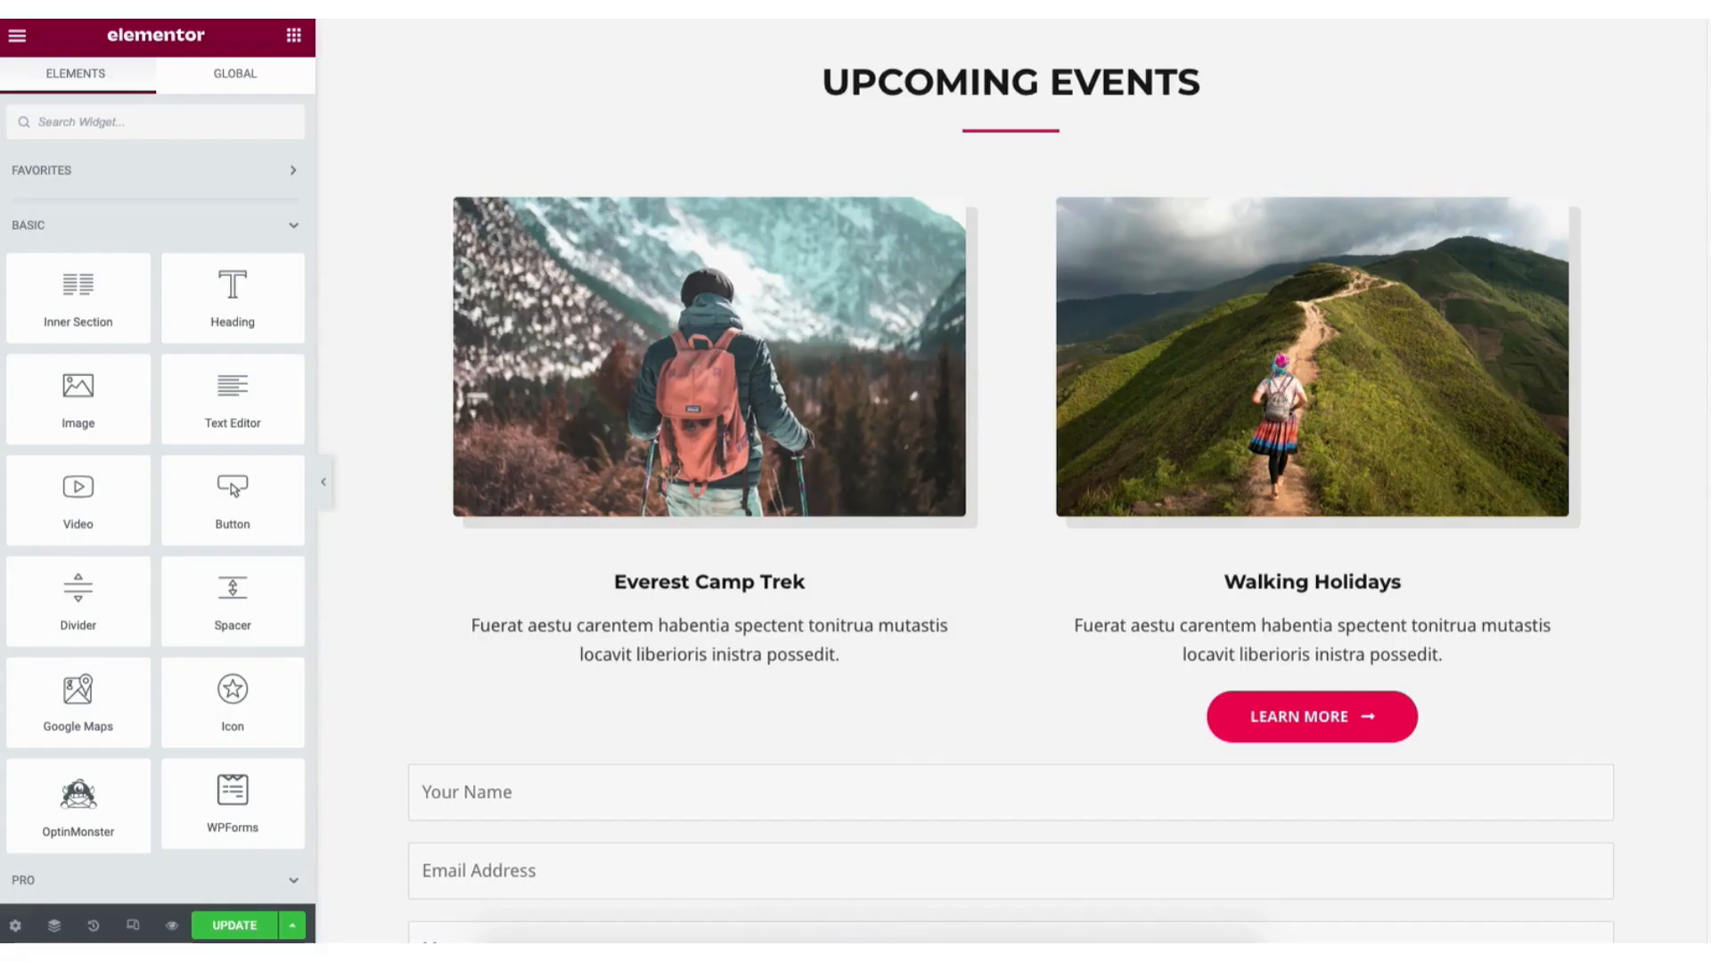
# Add a new empty two-column section at the bottom of the page, above the footer.
pyautogui.scroll(-20, 1196, 670)
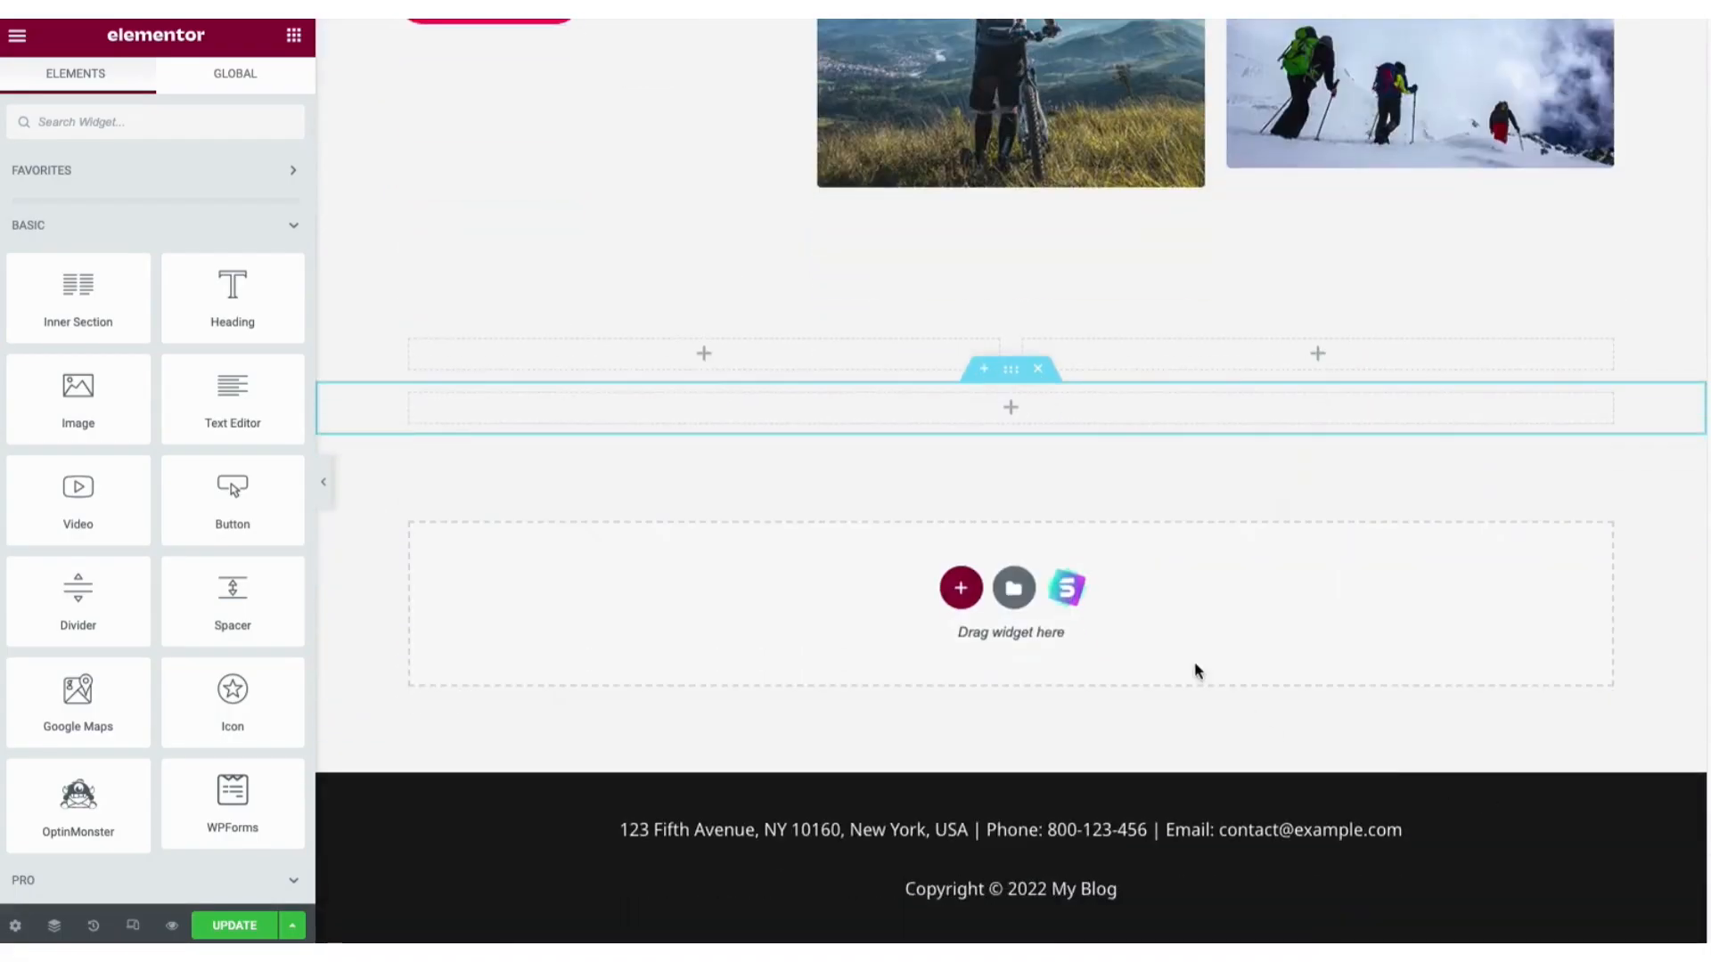
pyautogui.click(960, 590)
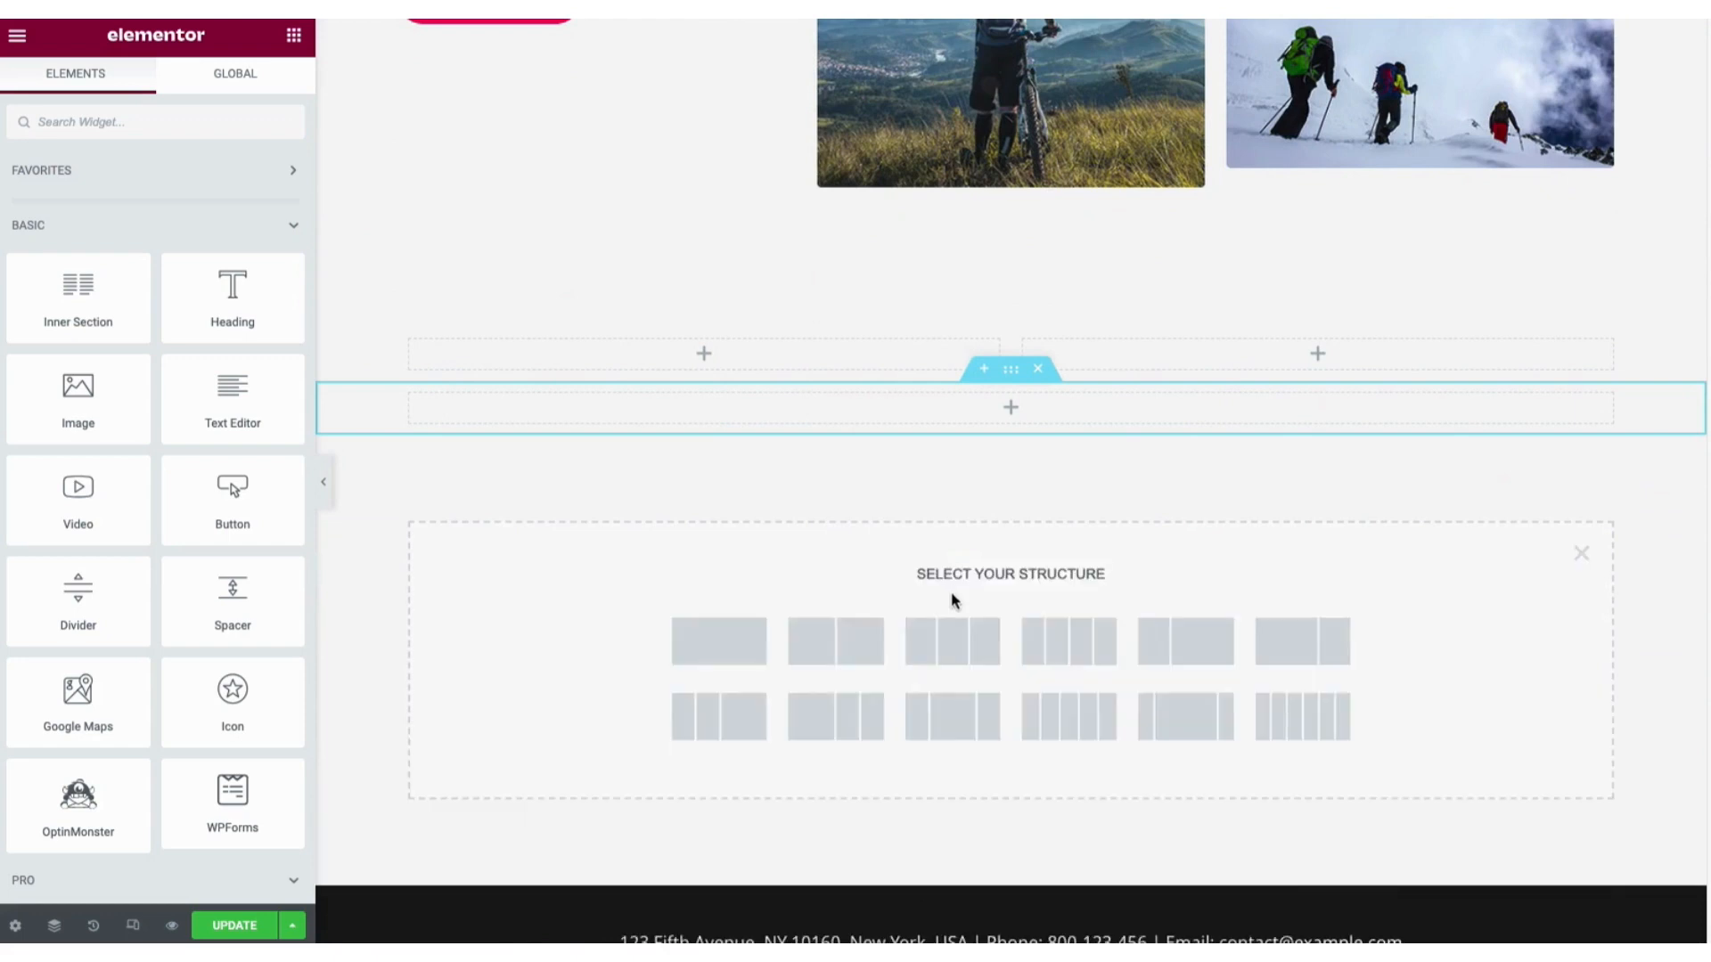
pyautogui.click(840, 649)
pyautogui.moveTo(237, 332); pyautogui.dragTo(232, 281)
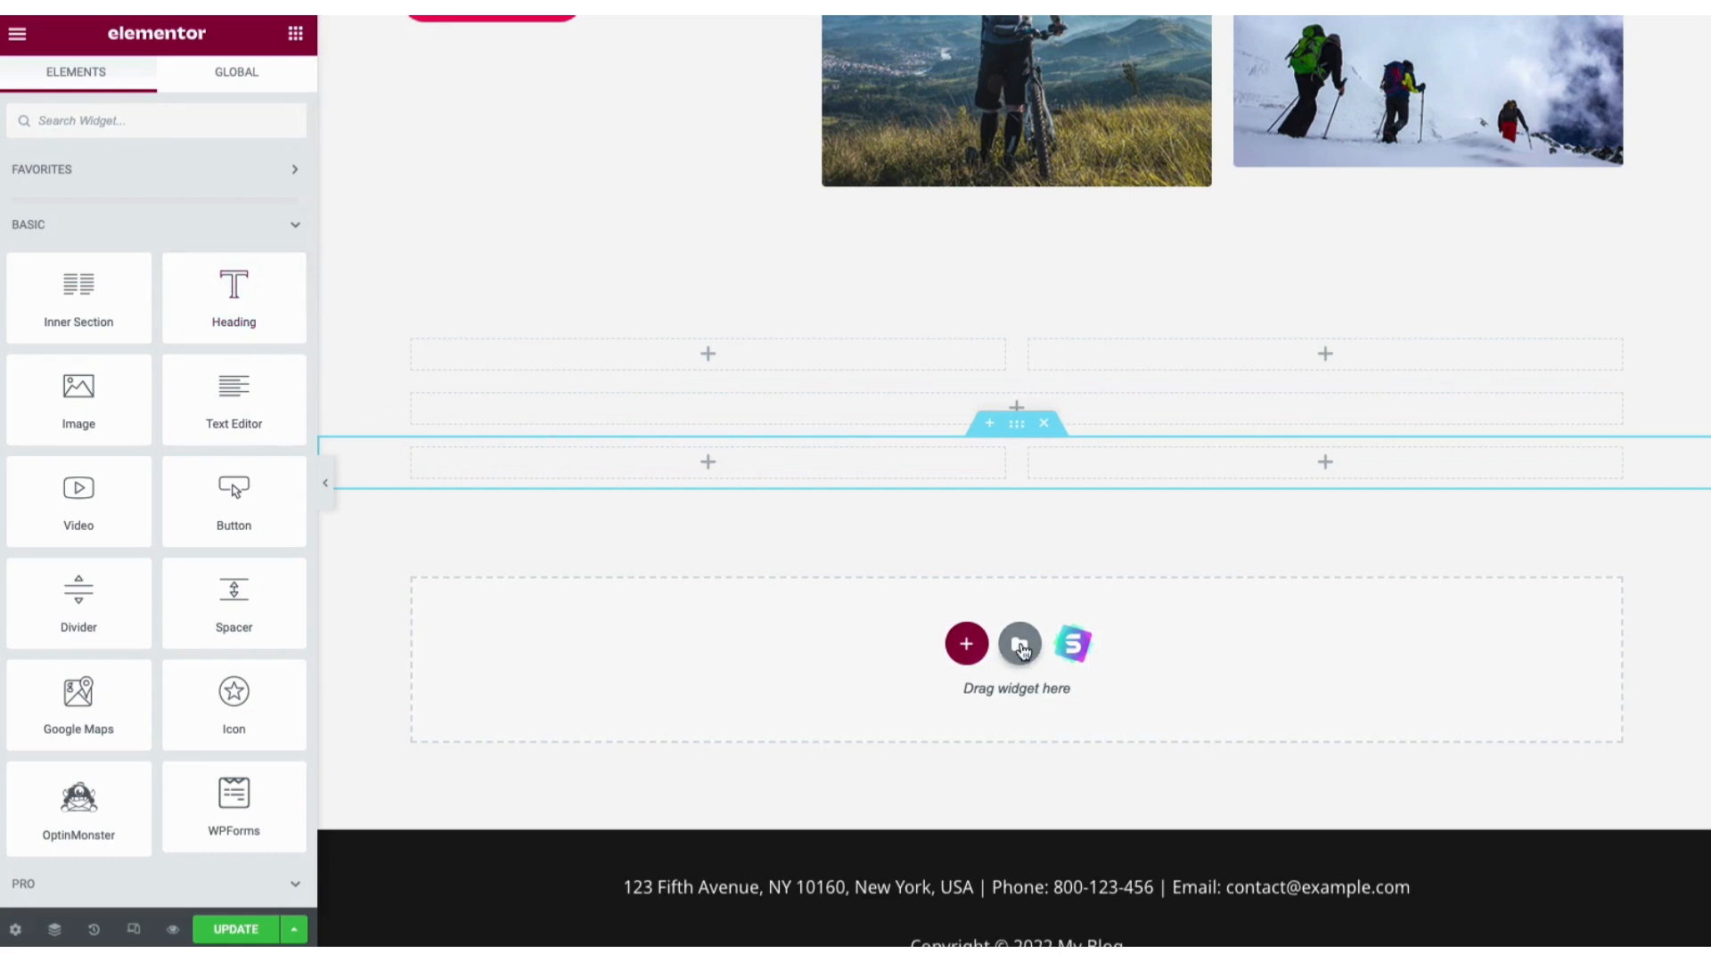
# Insert the 'About the company' block with bicycle photo and READ MORE button from the Template Library.
pyautogui.click(1020, 645)
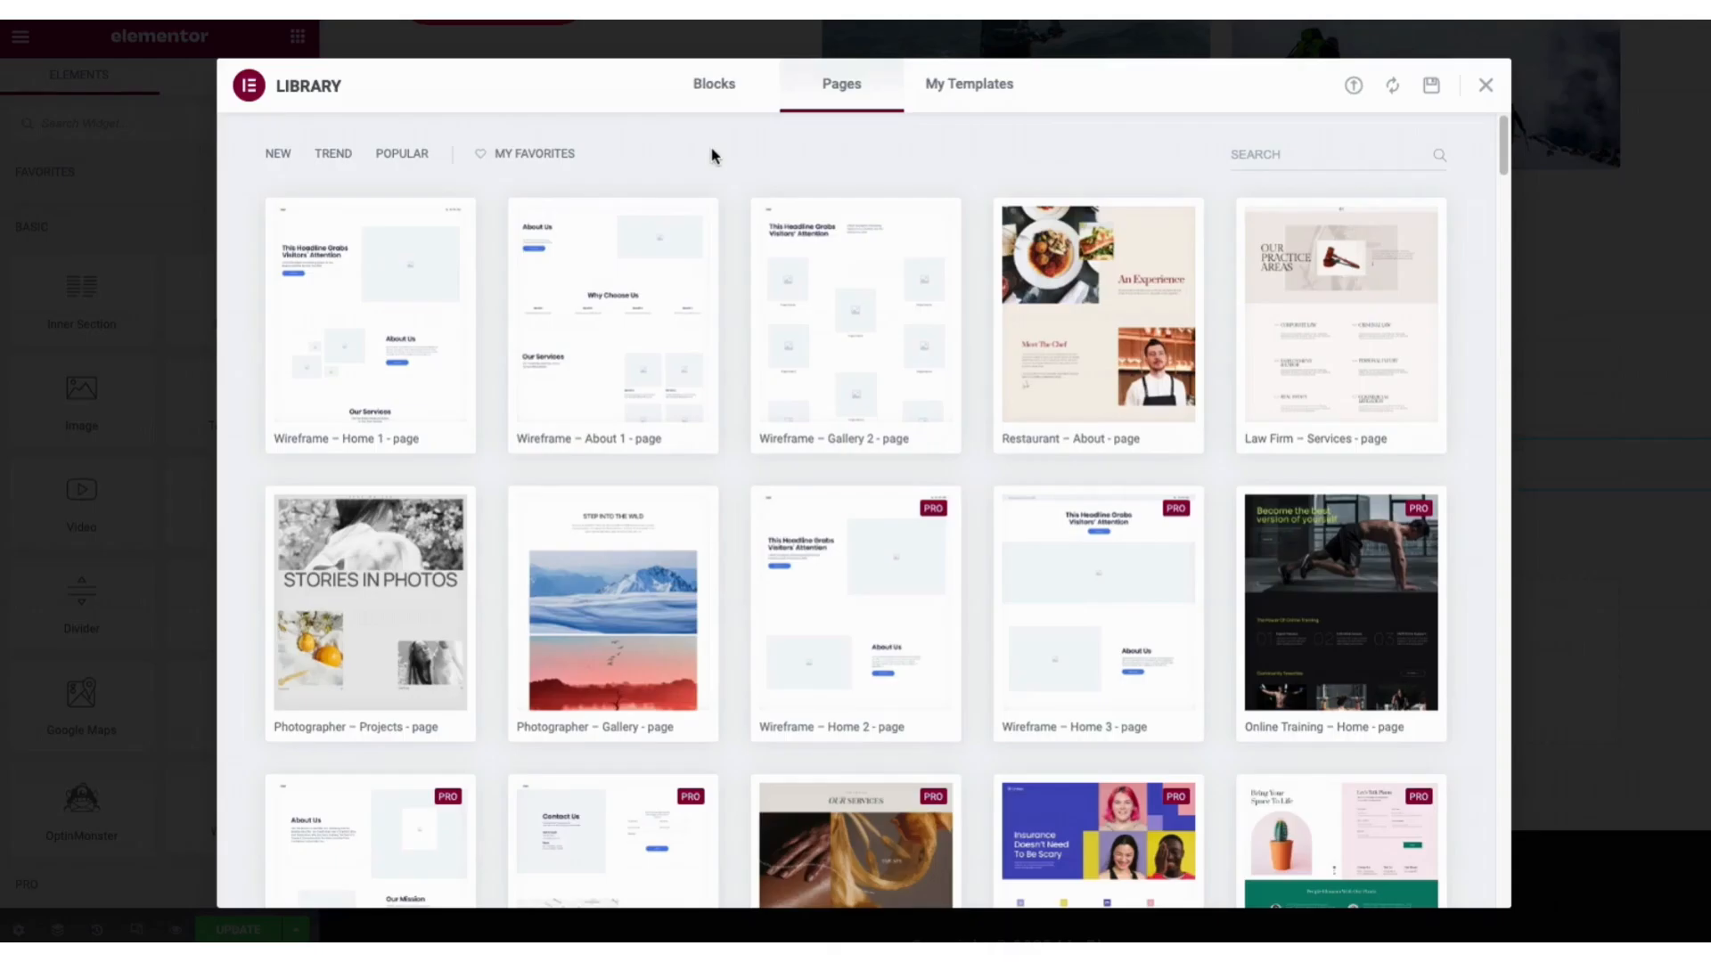
pyautogui.click(715, 89)
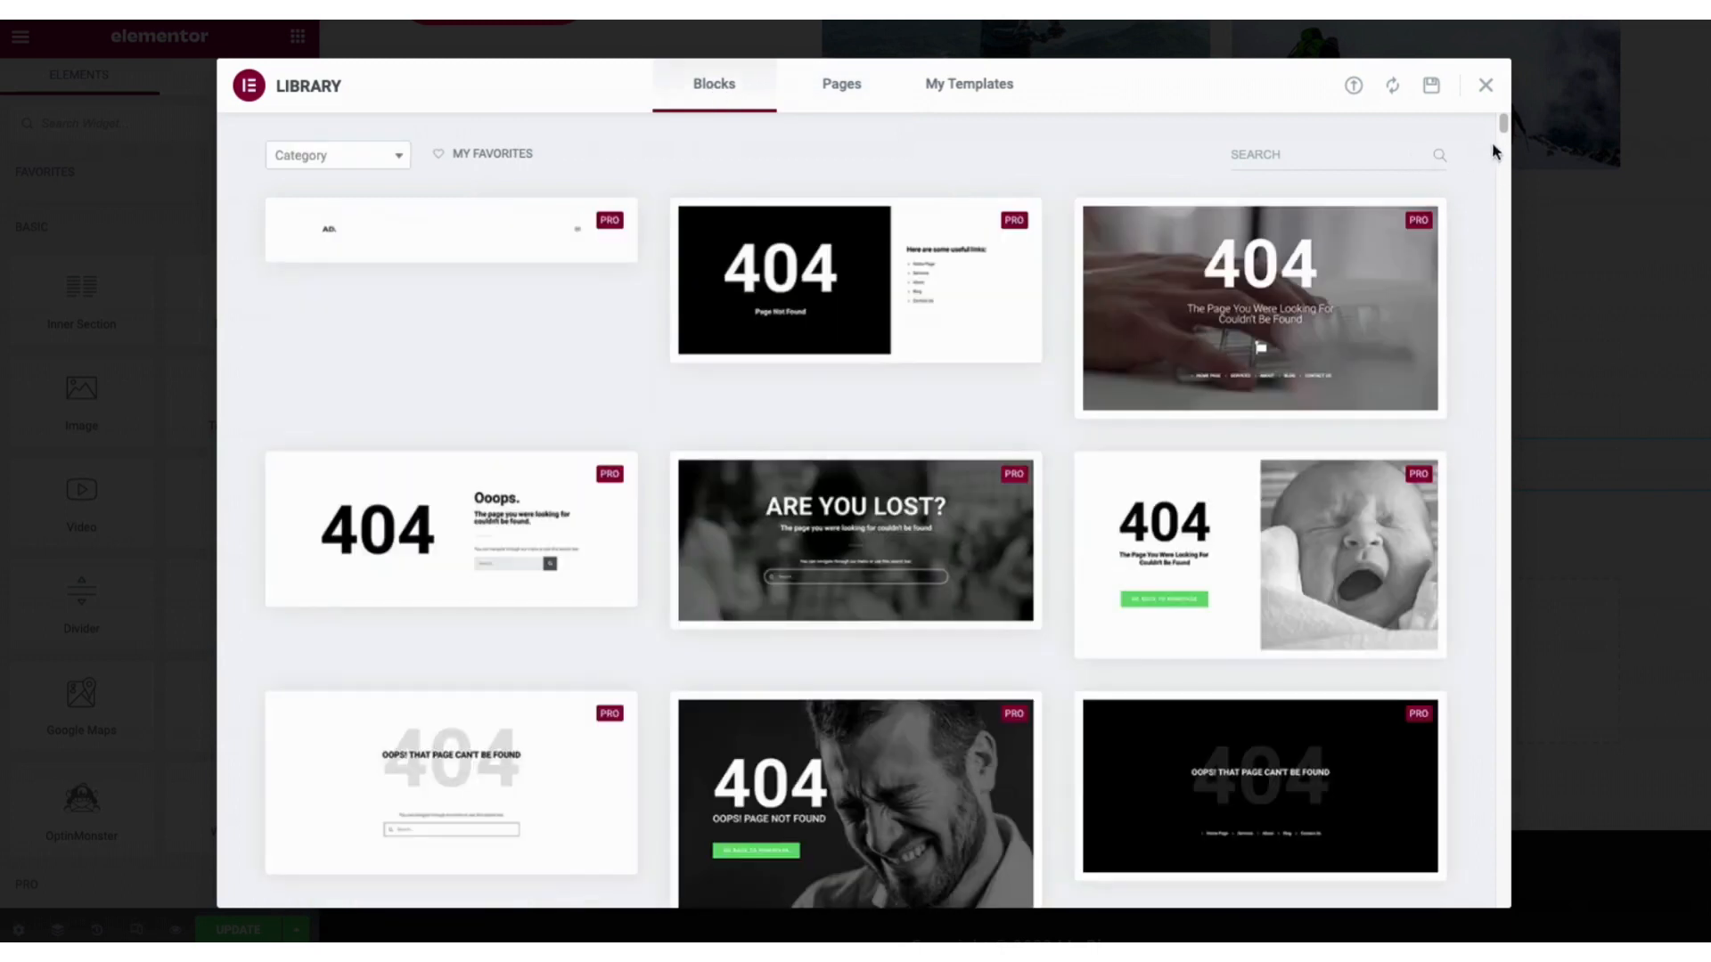
pyautogui.moveTo(1507, 123); pyautogui.dragTo(1506, 298)
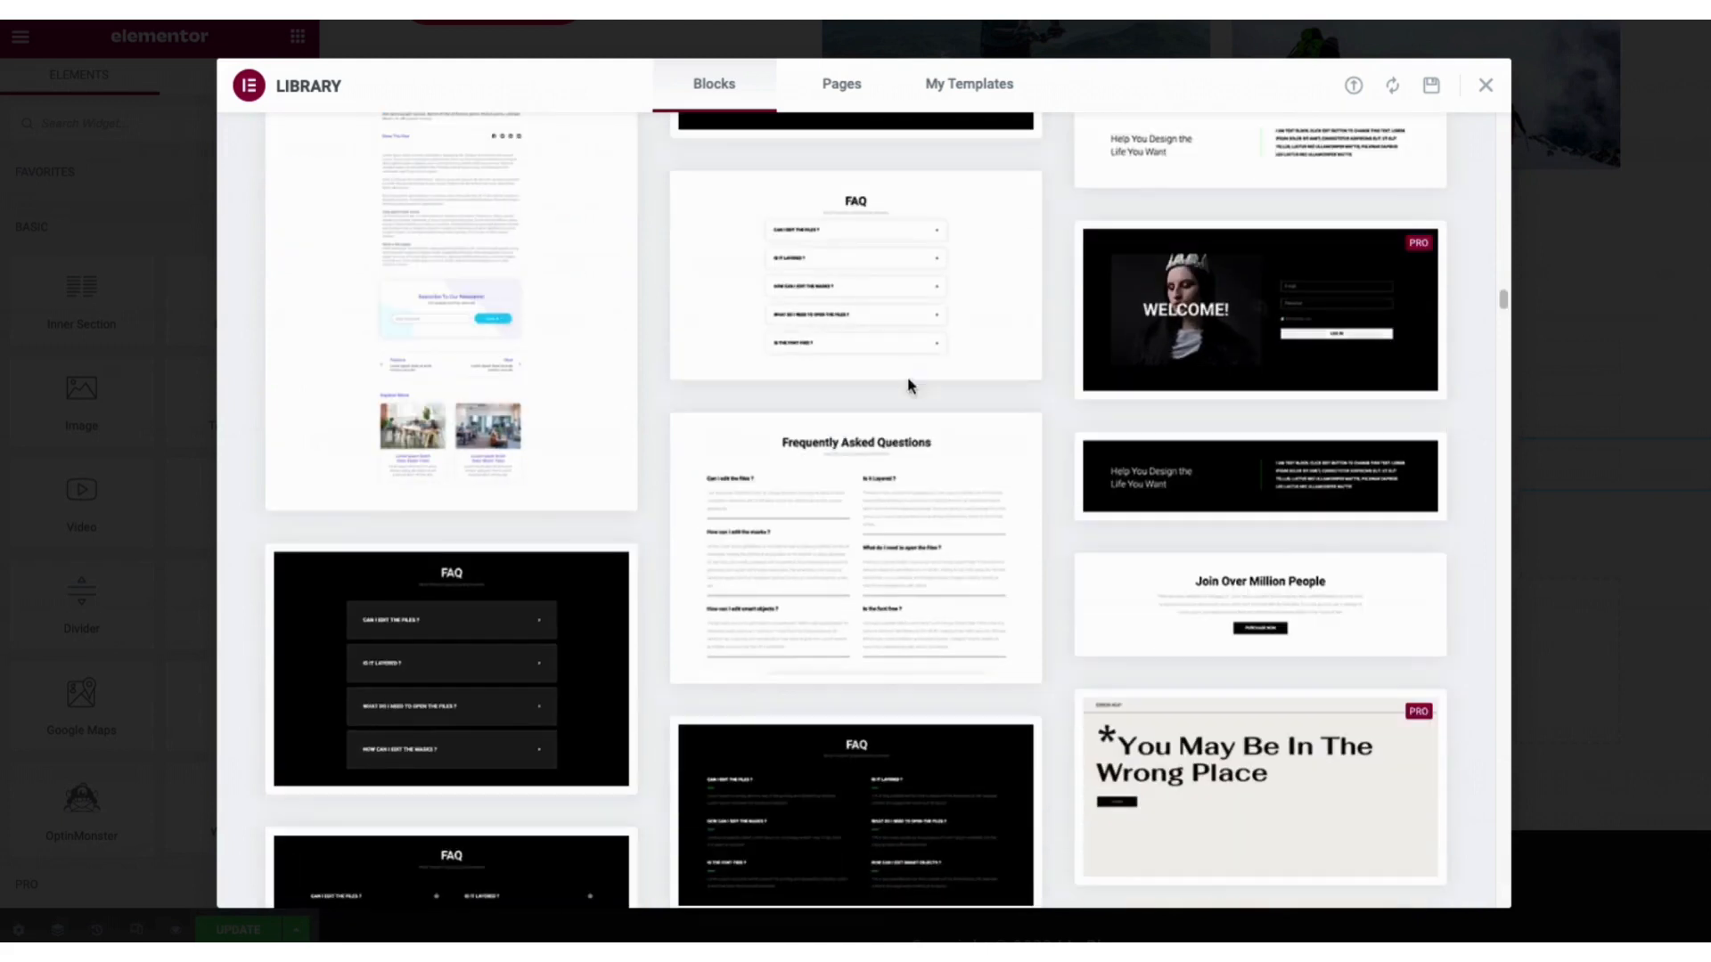
pyautogui.click(854, 559)
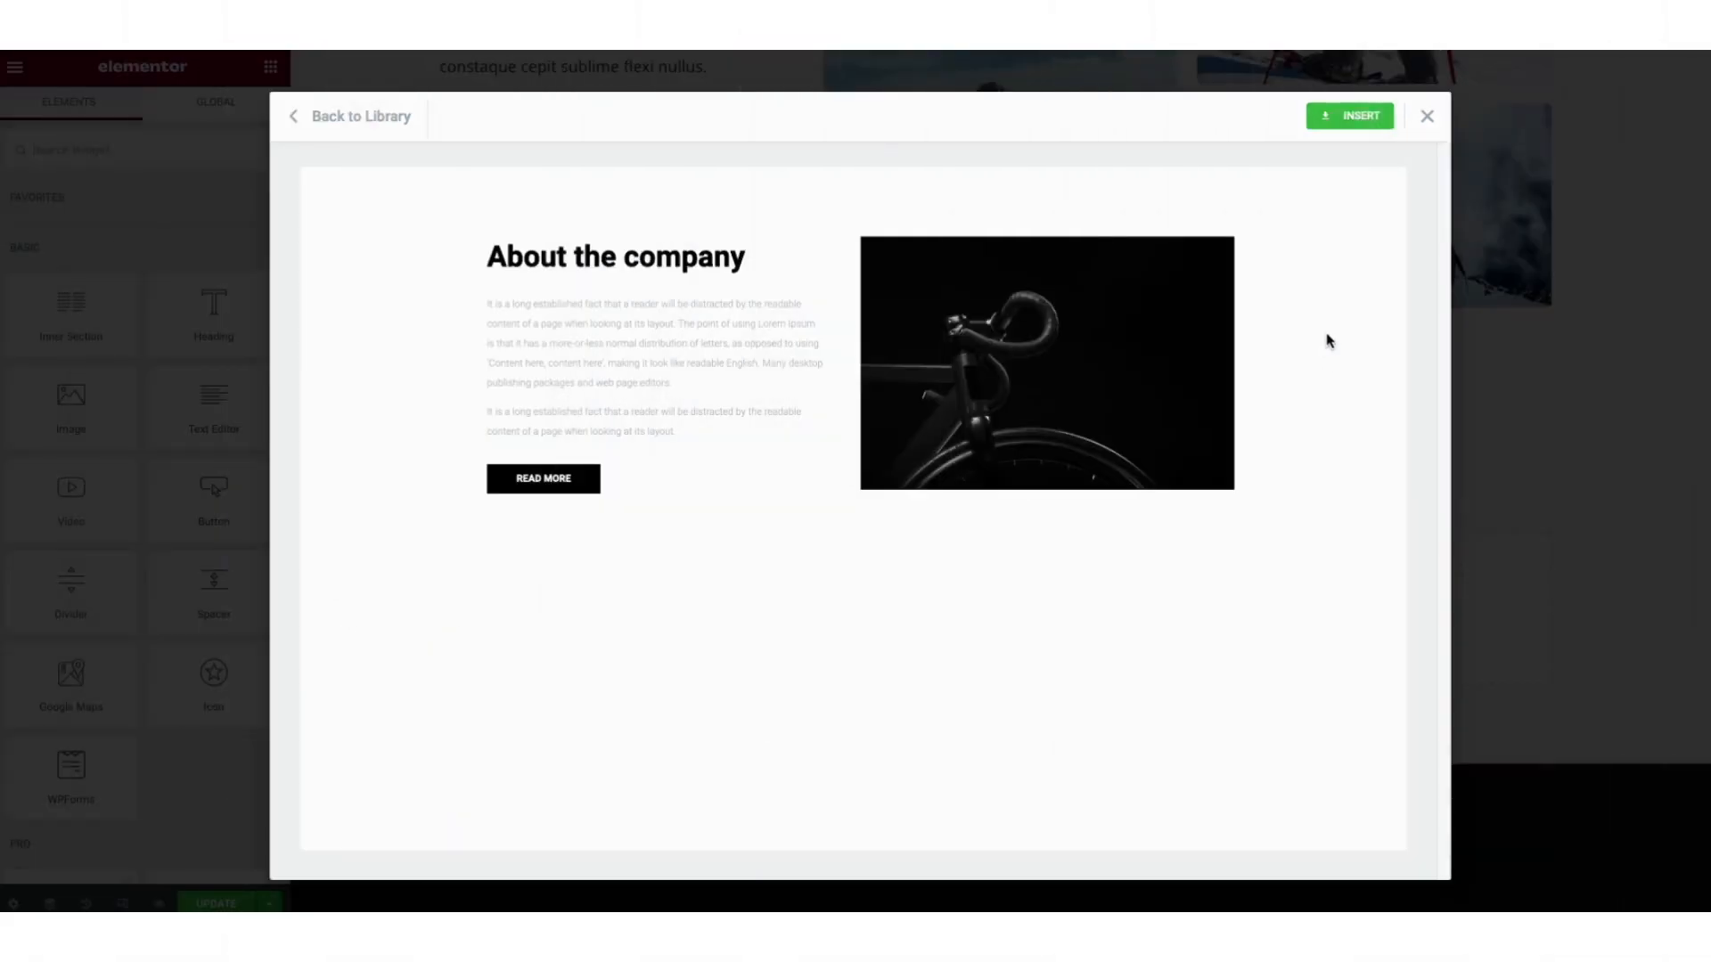
pyautogui.click(1338, 114)
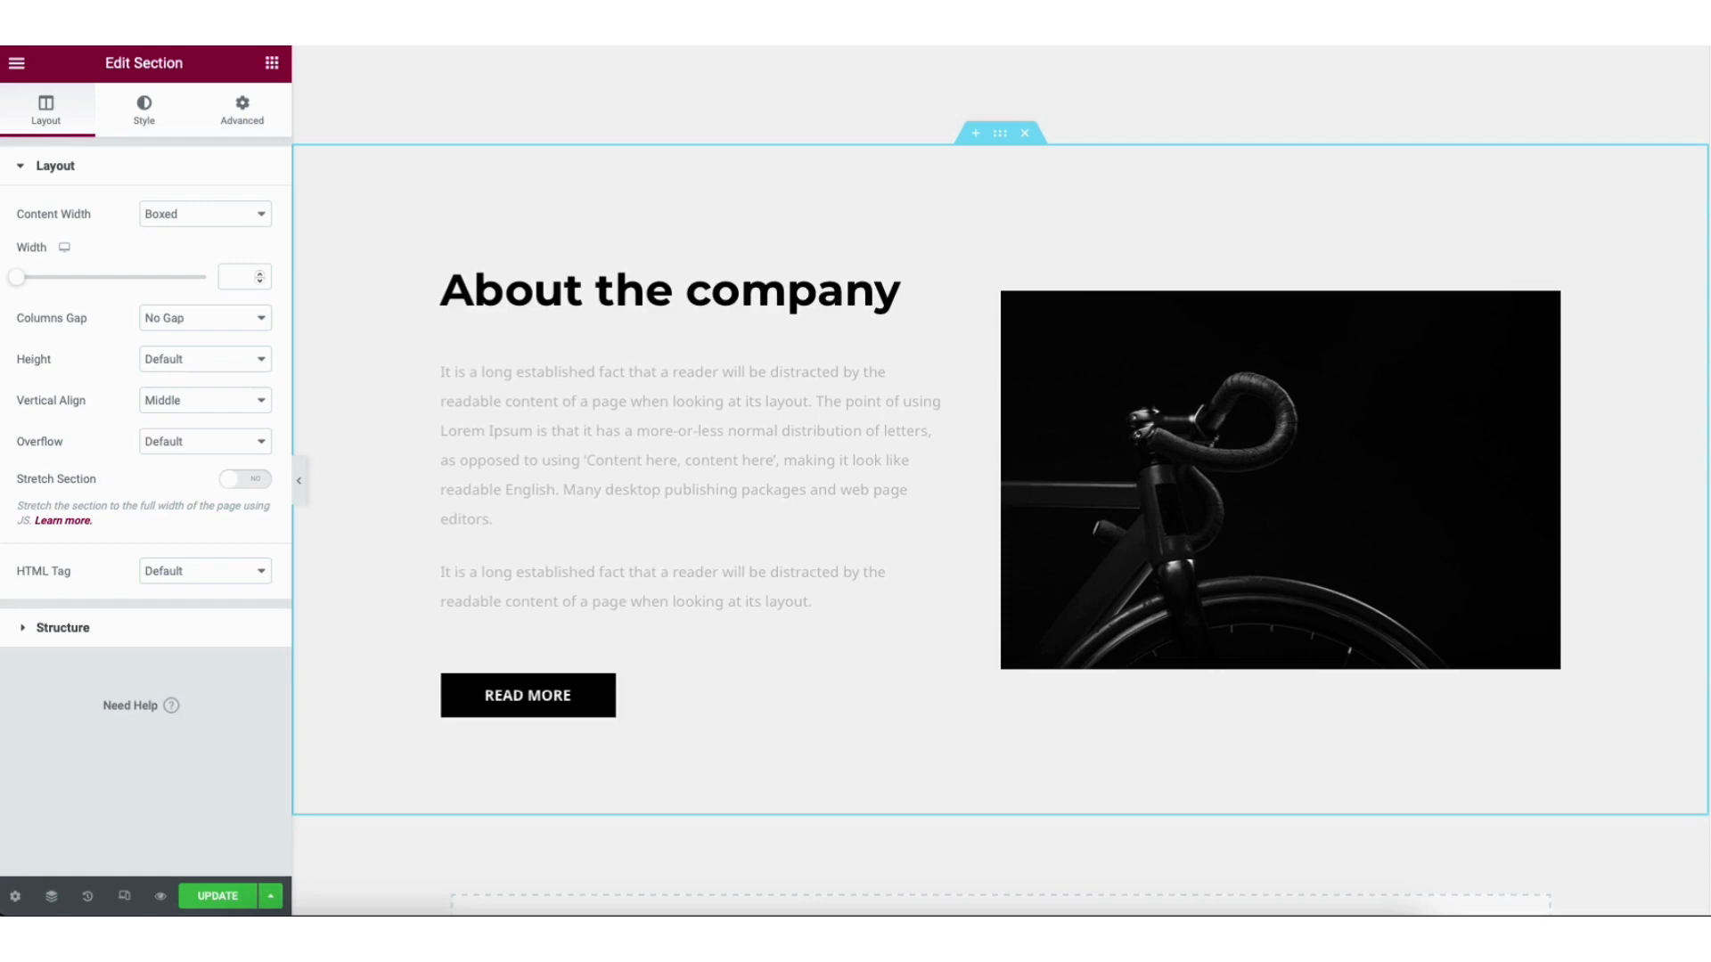
pyautogui.scroll(-4, 1670, 779)
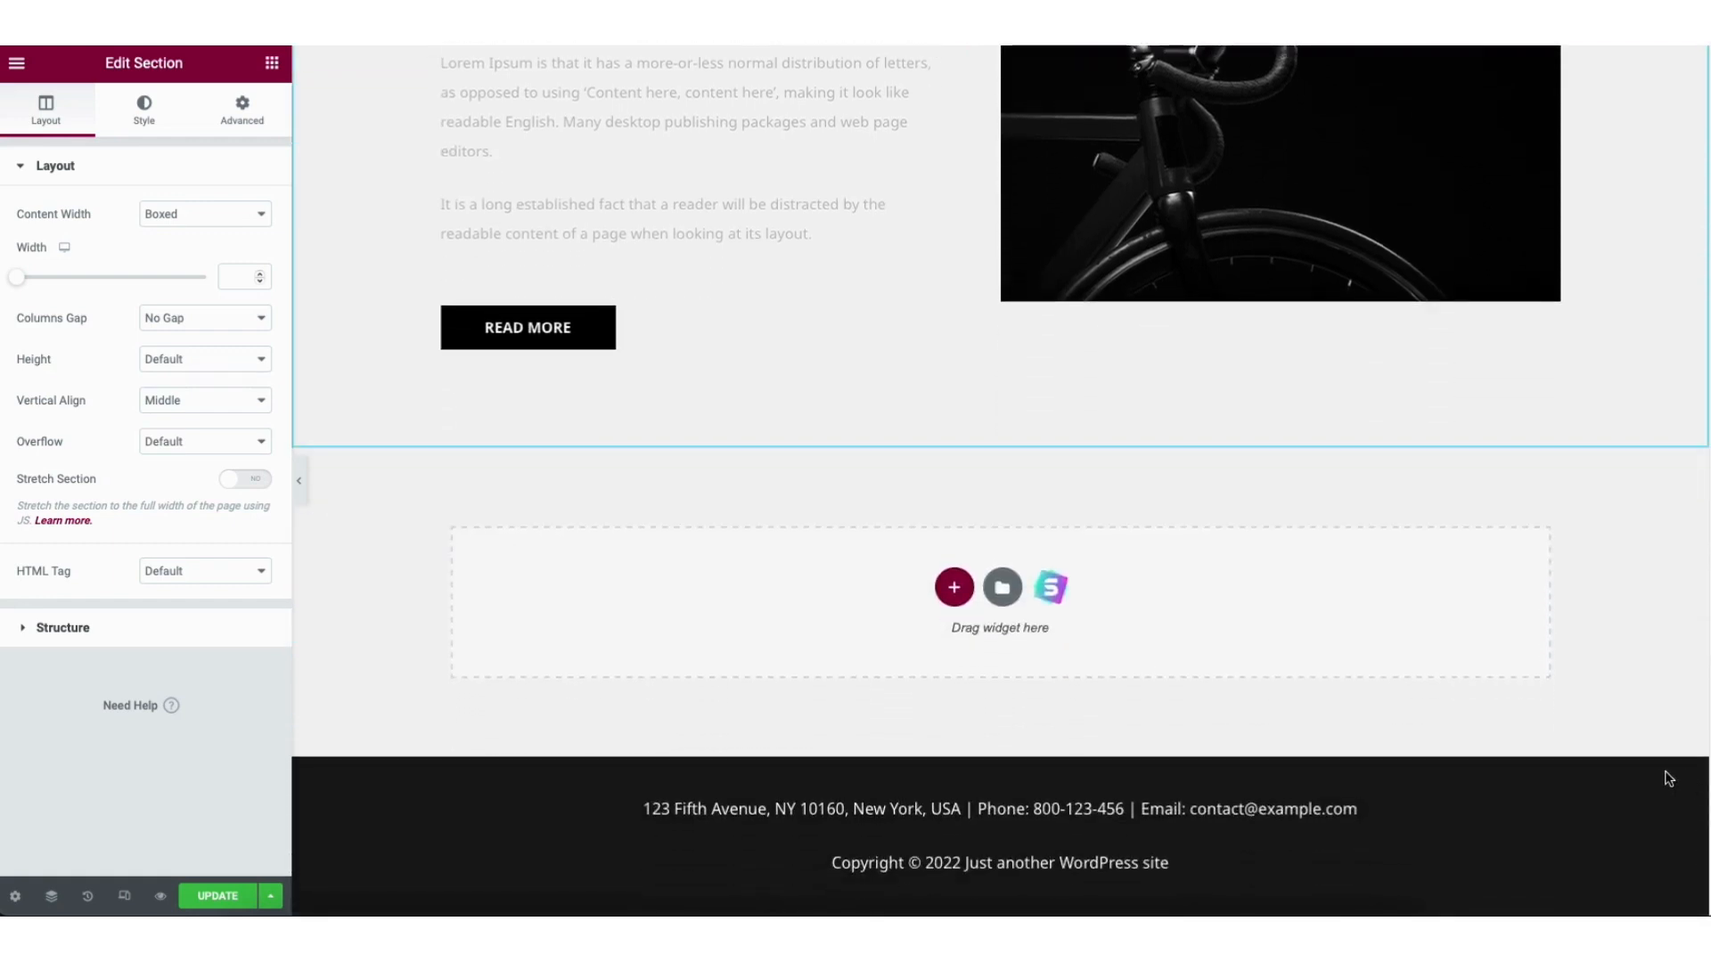
# Import the two-column 'This Can Be Secondary Heading' block from Starter Templates blocks.
pyautogui.click(1056, 590)
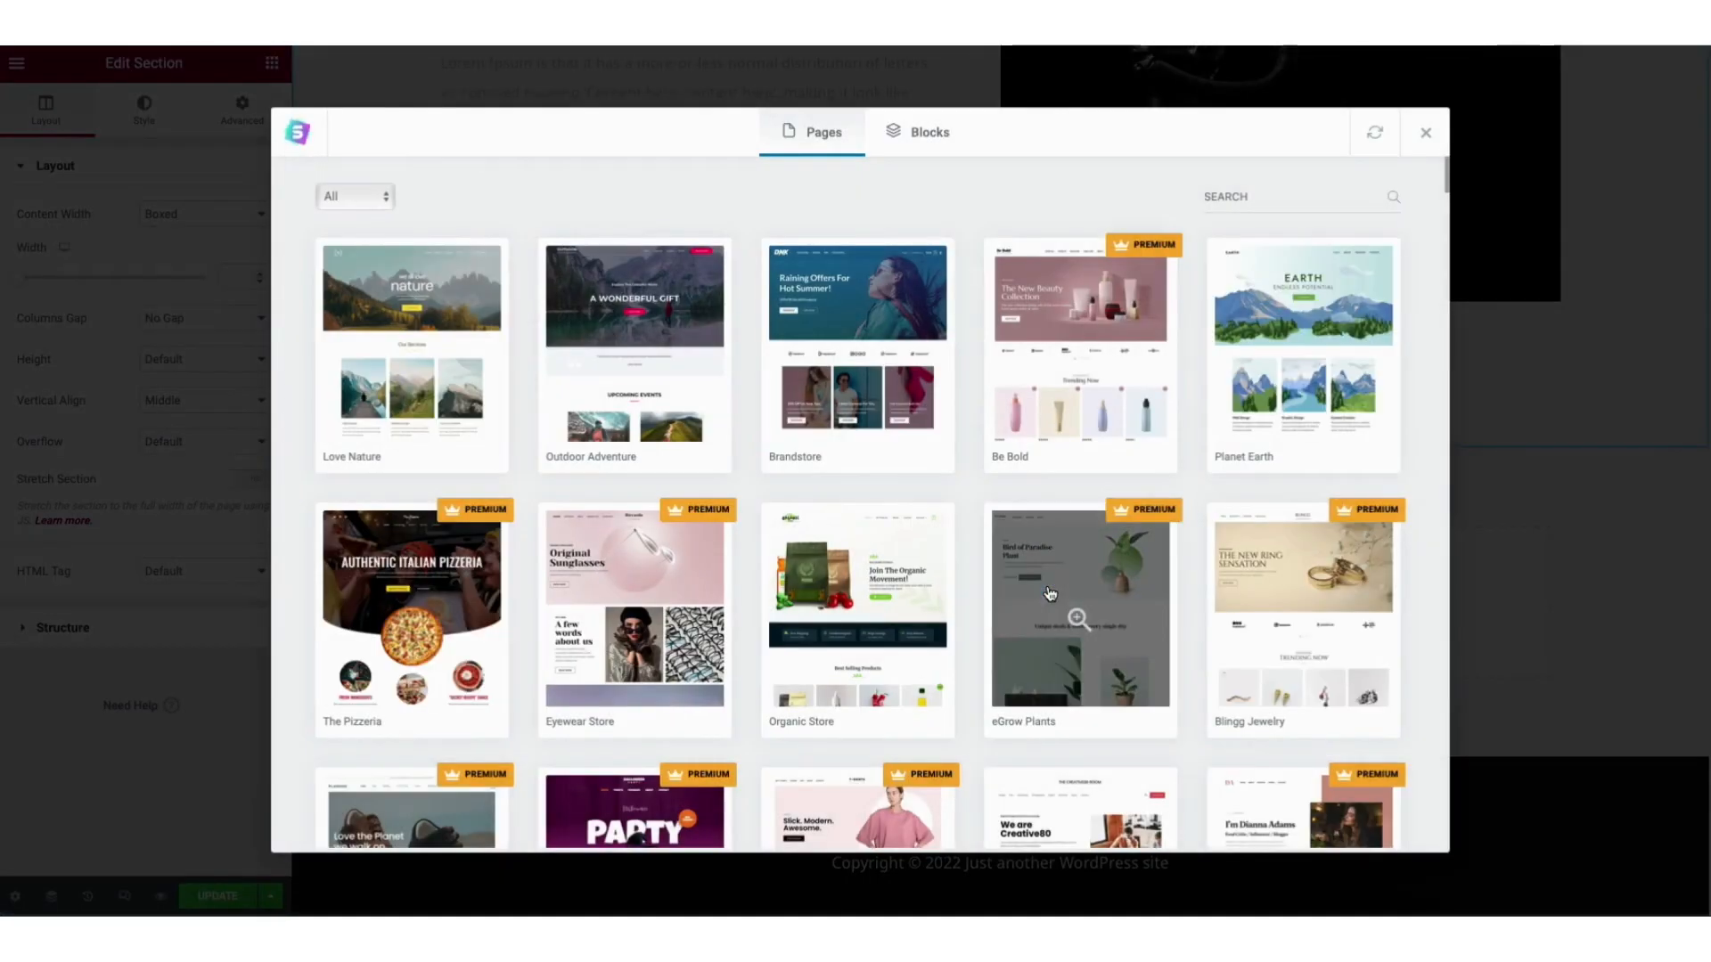
pyautogui.click(925, 138)
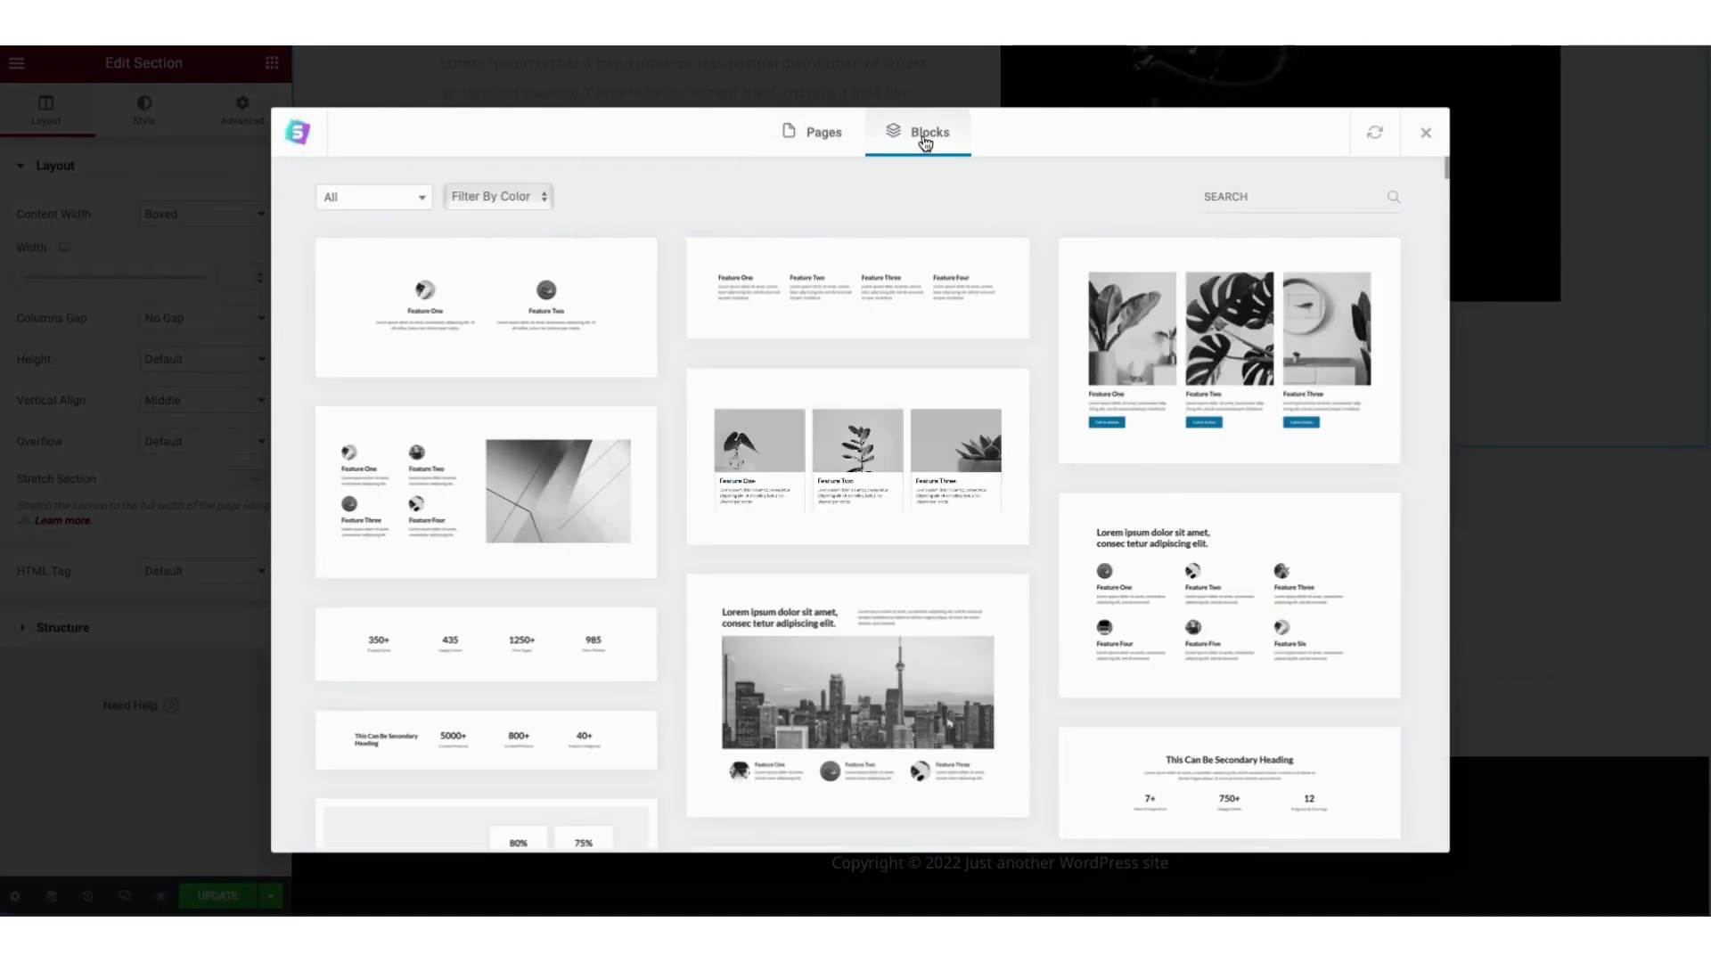
pyautogui.scroll(-15, 1455, 172)
pyautogui.moveTo(1455, 209); pyautogui.dragTo(1455, 339)
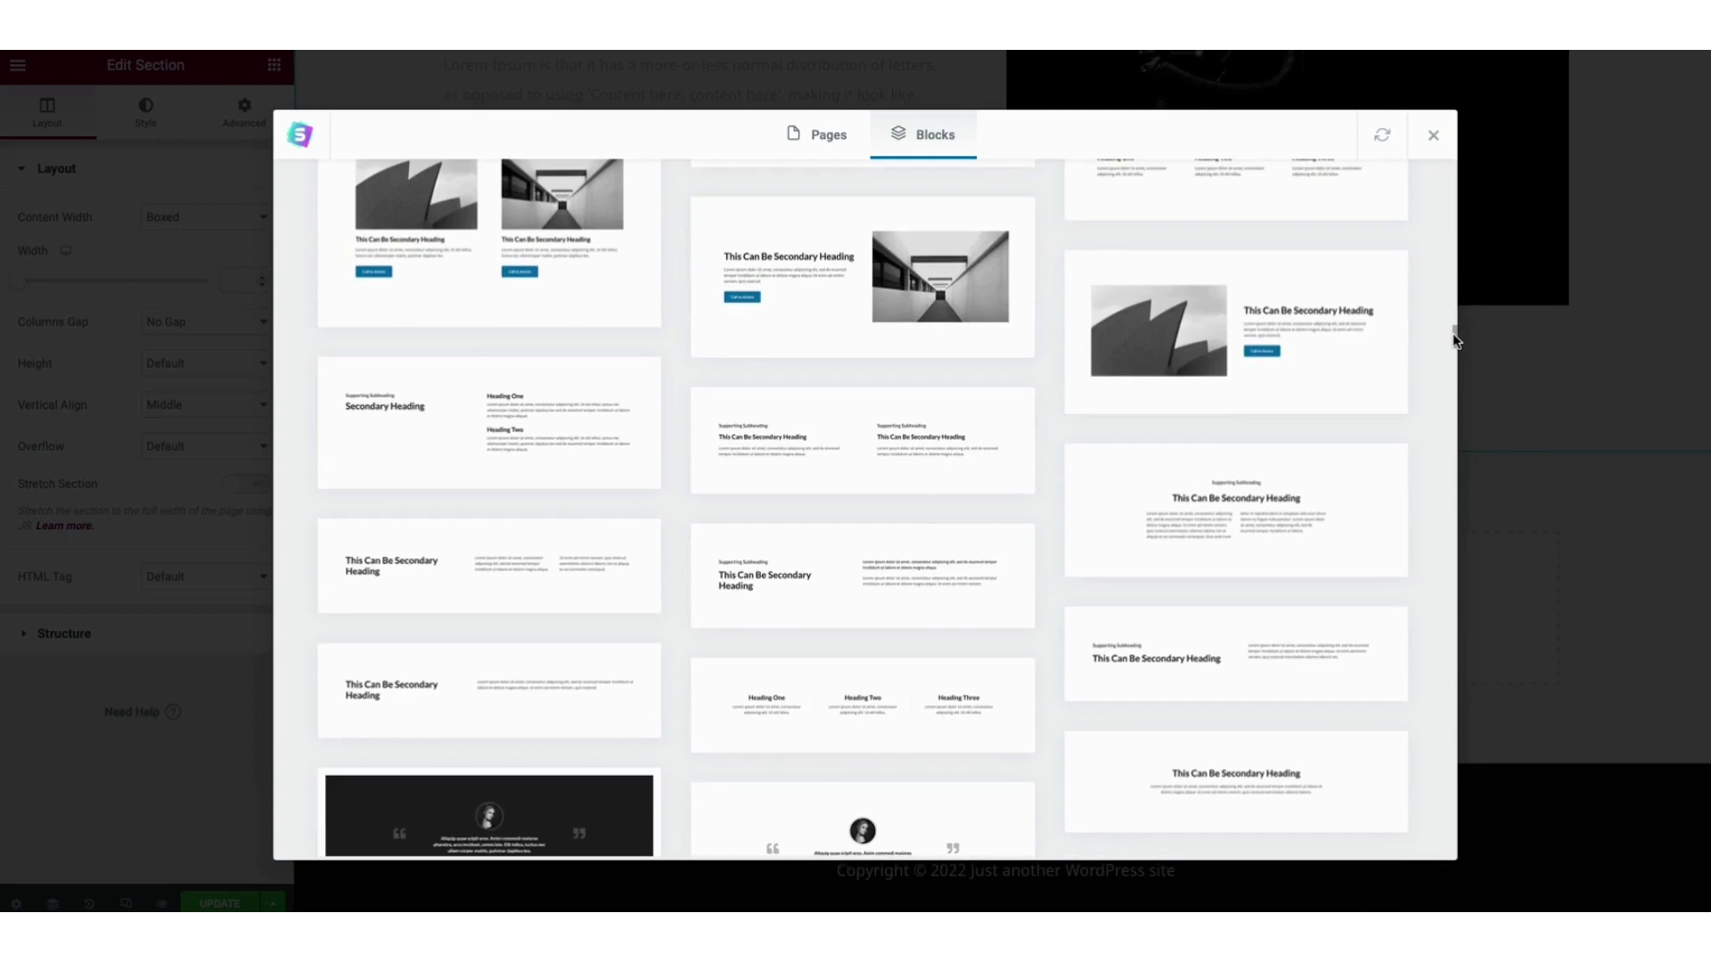
pyautogui.click(861, 446)
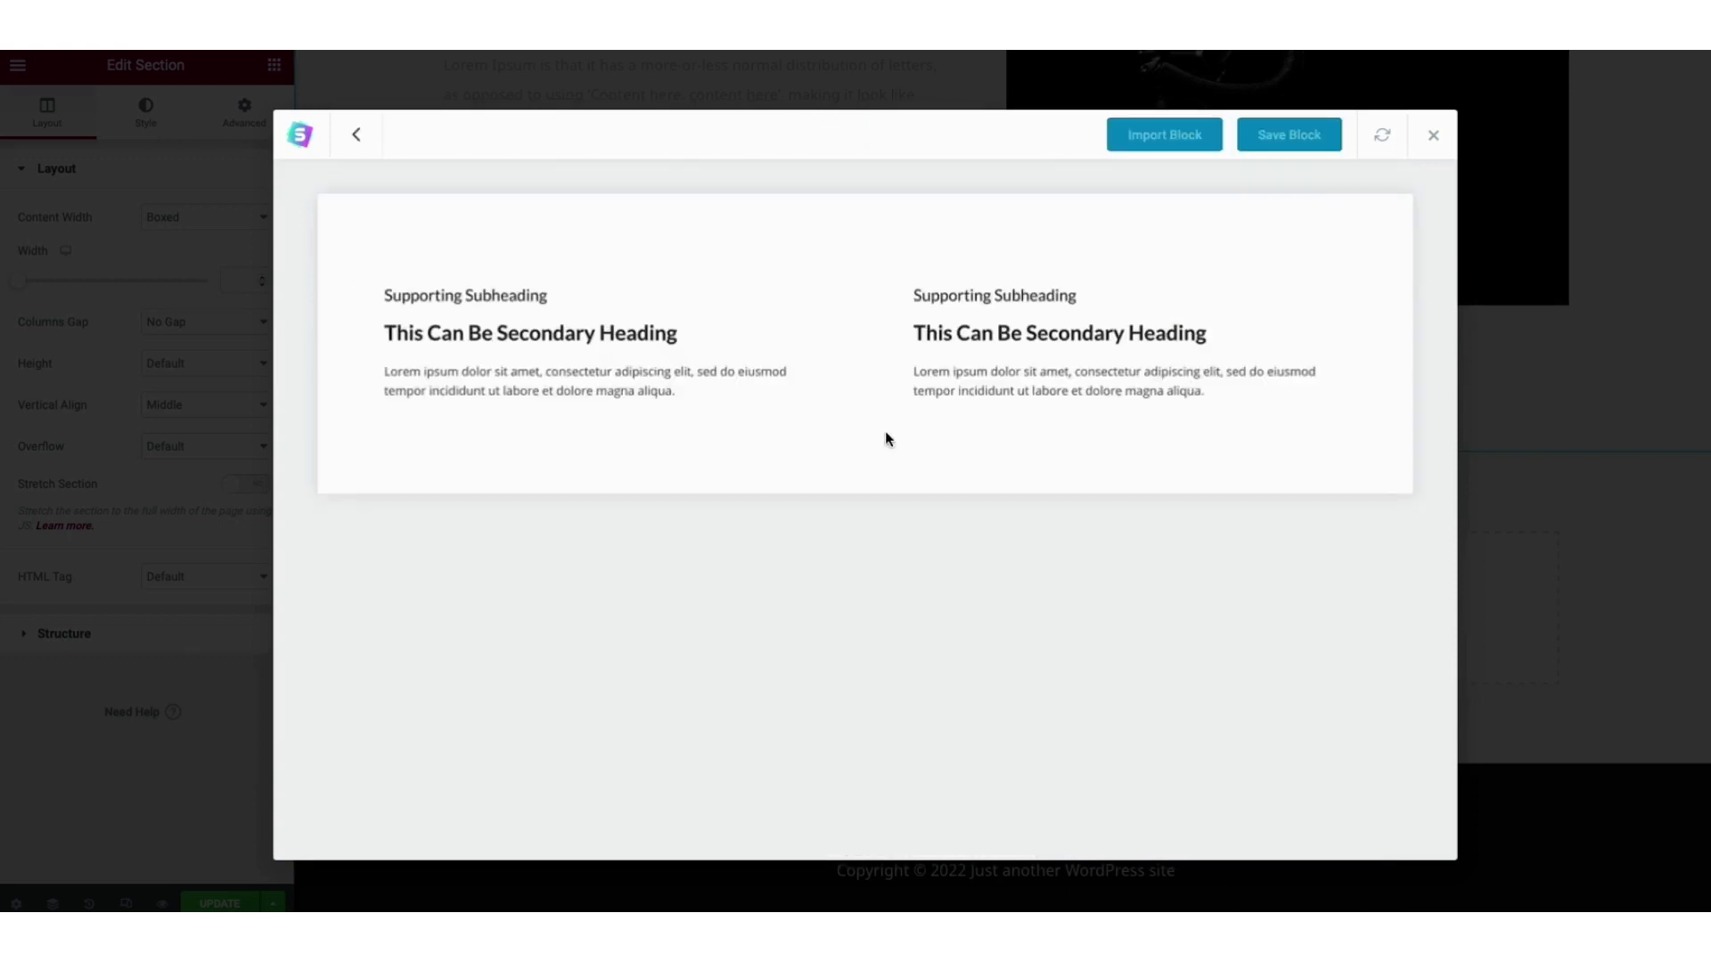
pyautogui.click(1160, 138)
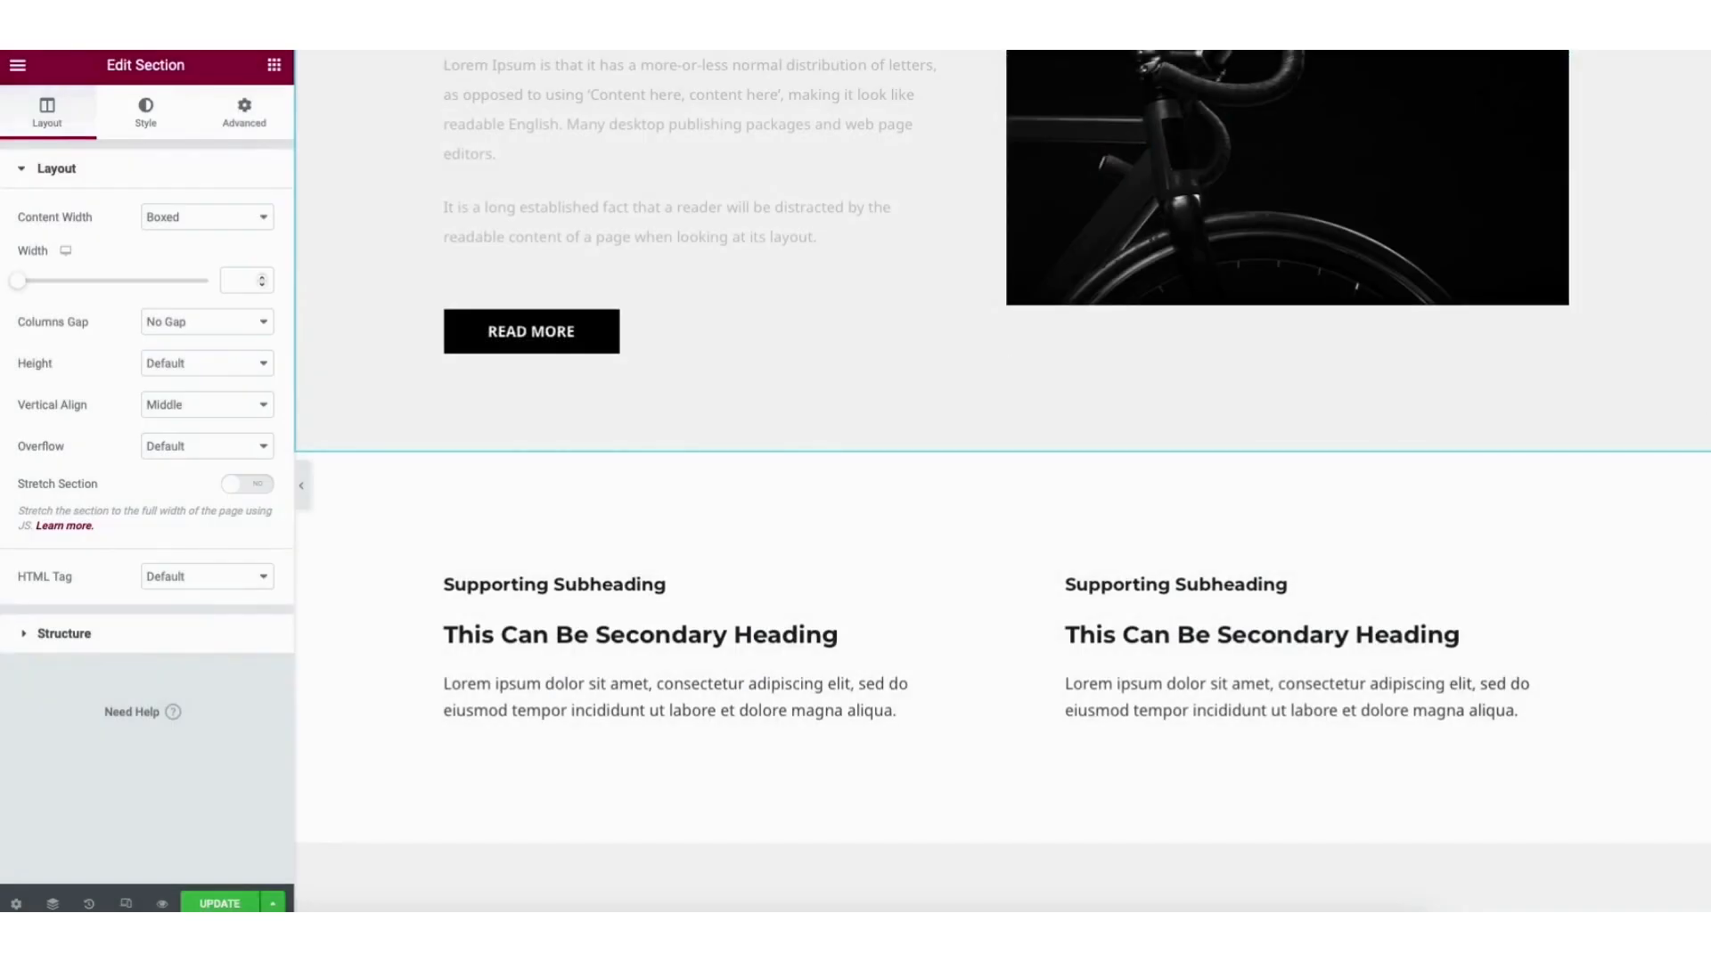
# Add a WPForms widget below the Everest Camp Trek card showing the Contact Form.
pyautogui.scroll(-2, 1003, 481)
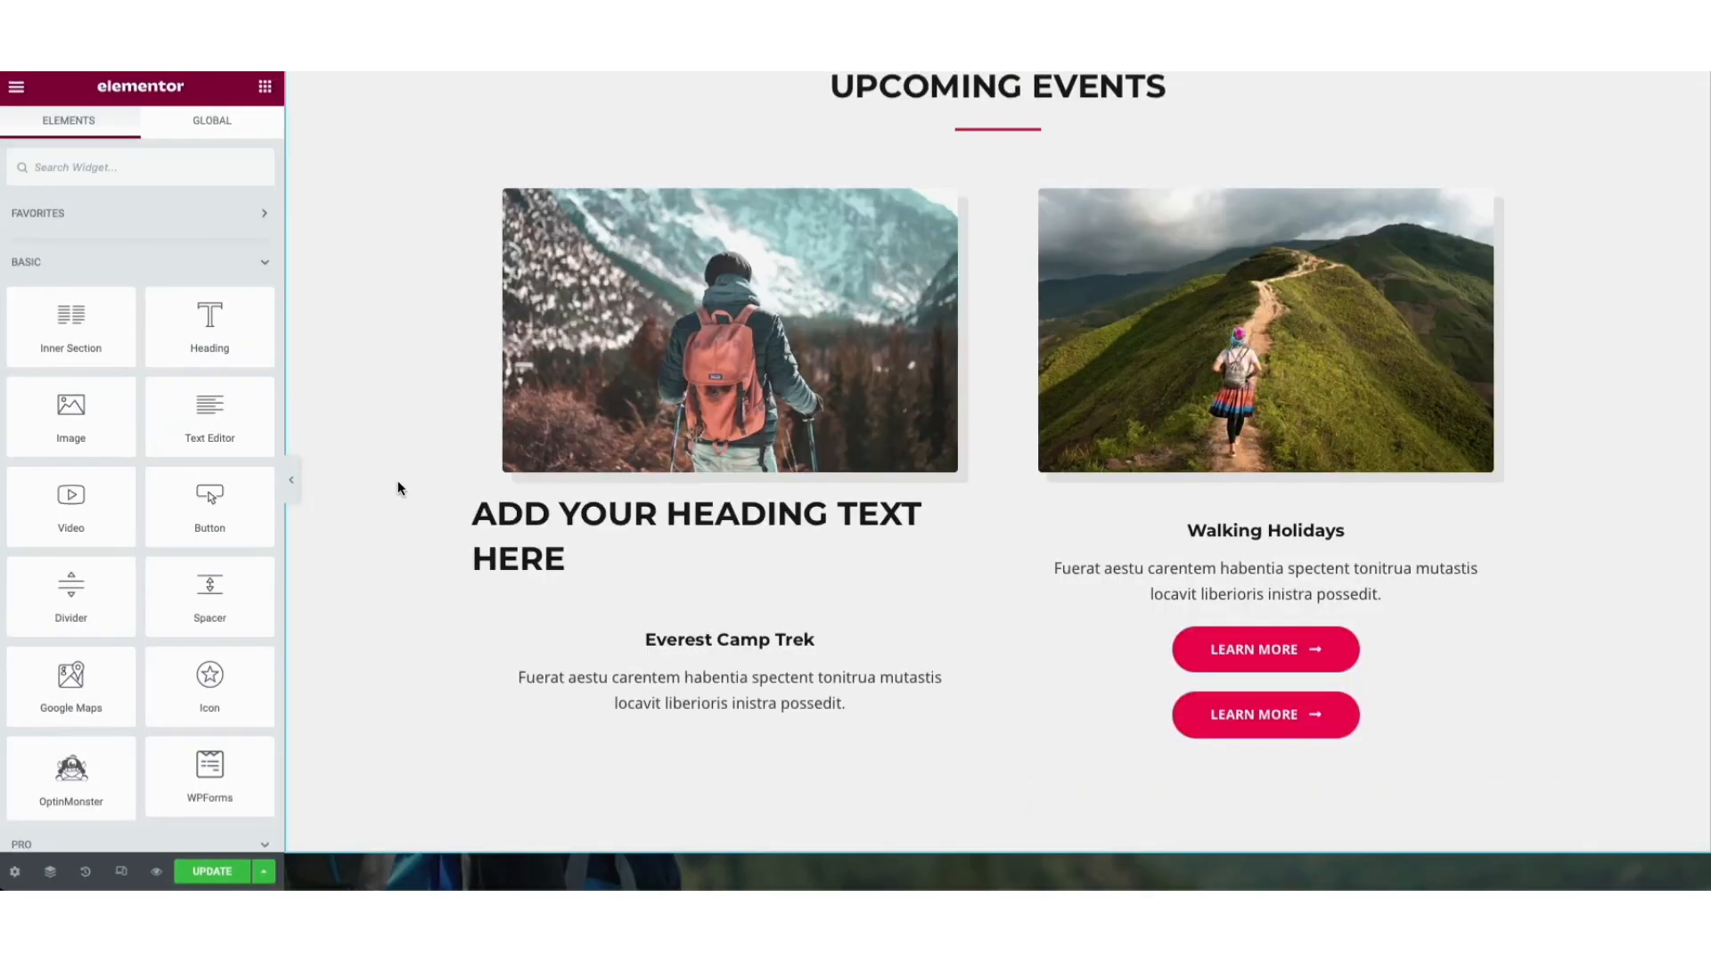
pyautogui.moveTo(206, 773); pyautogui.dragTo(619, 737)
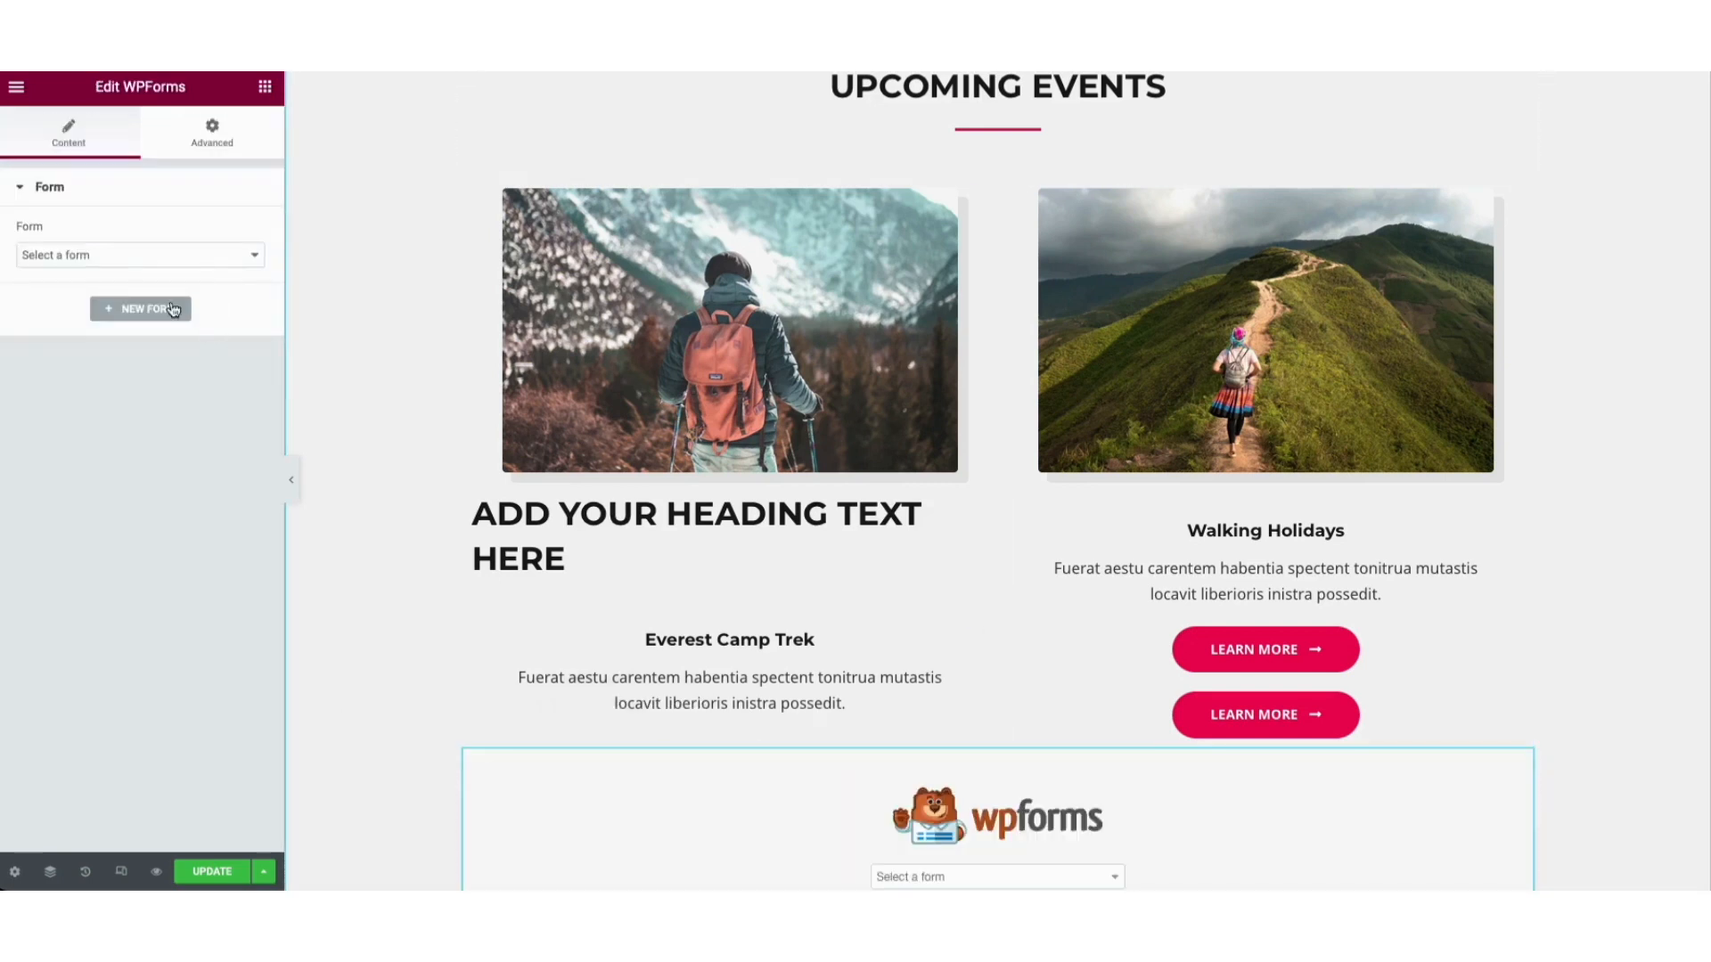
pyautogui.click(88, 256)
pyautogui.click(85, 269)
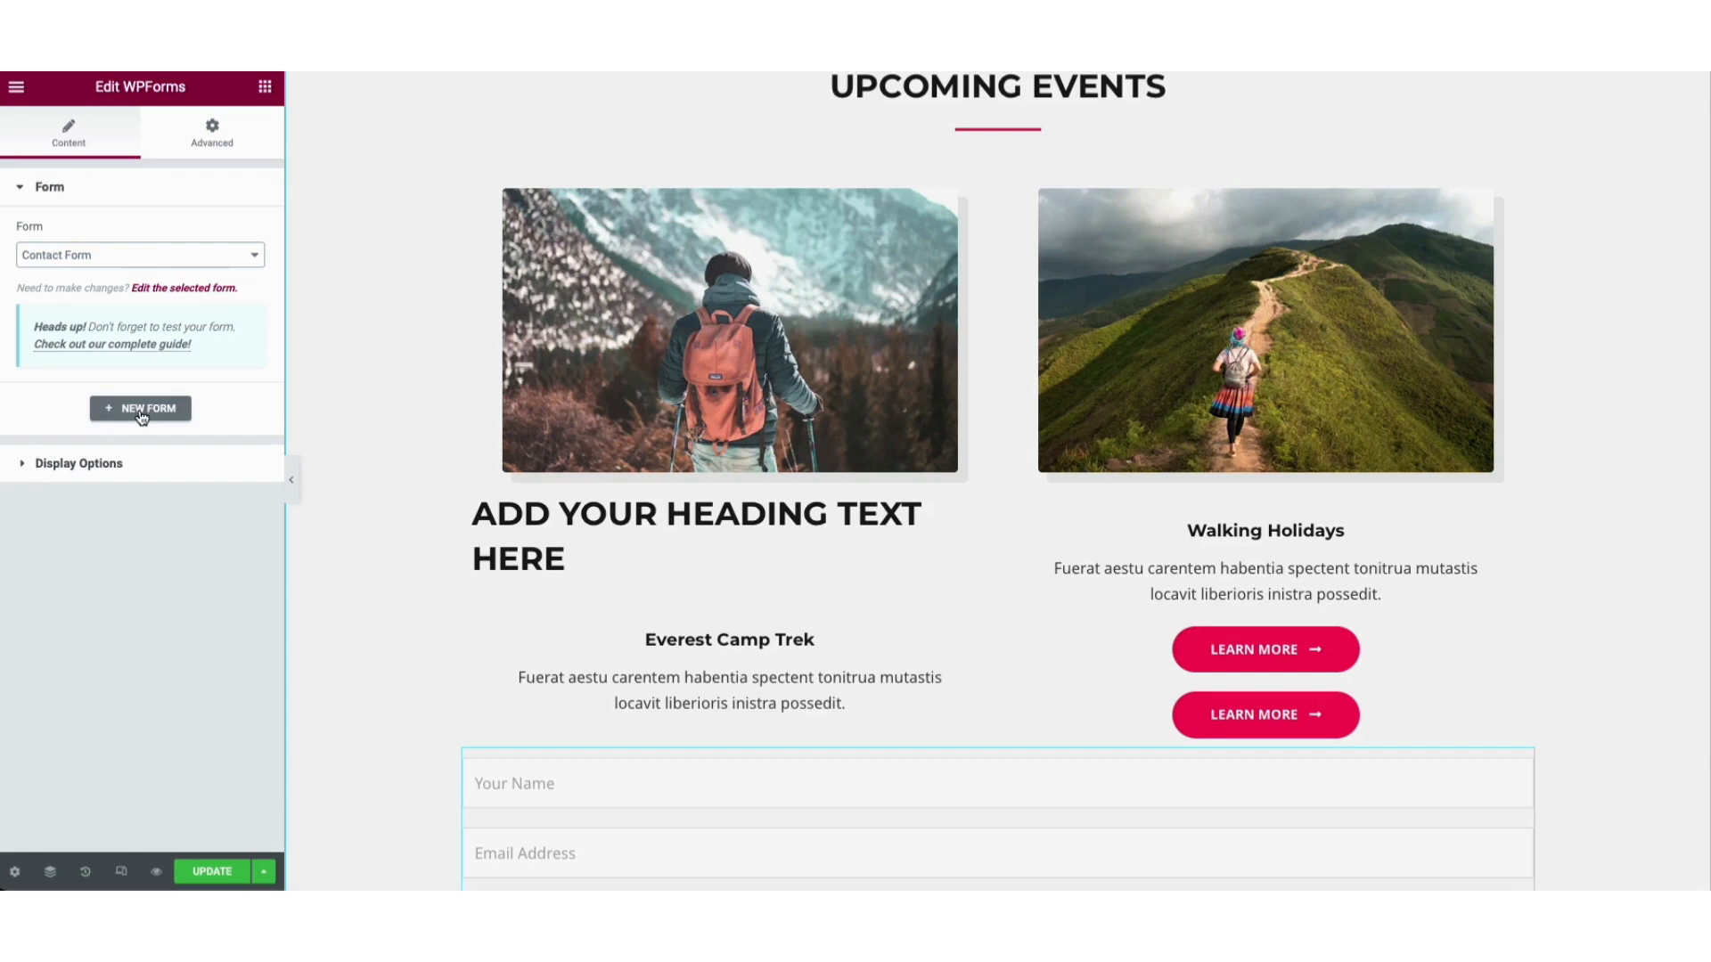
pyautogui.click(172, 289)
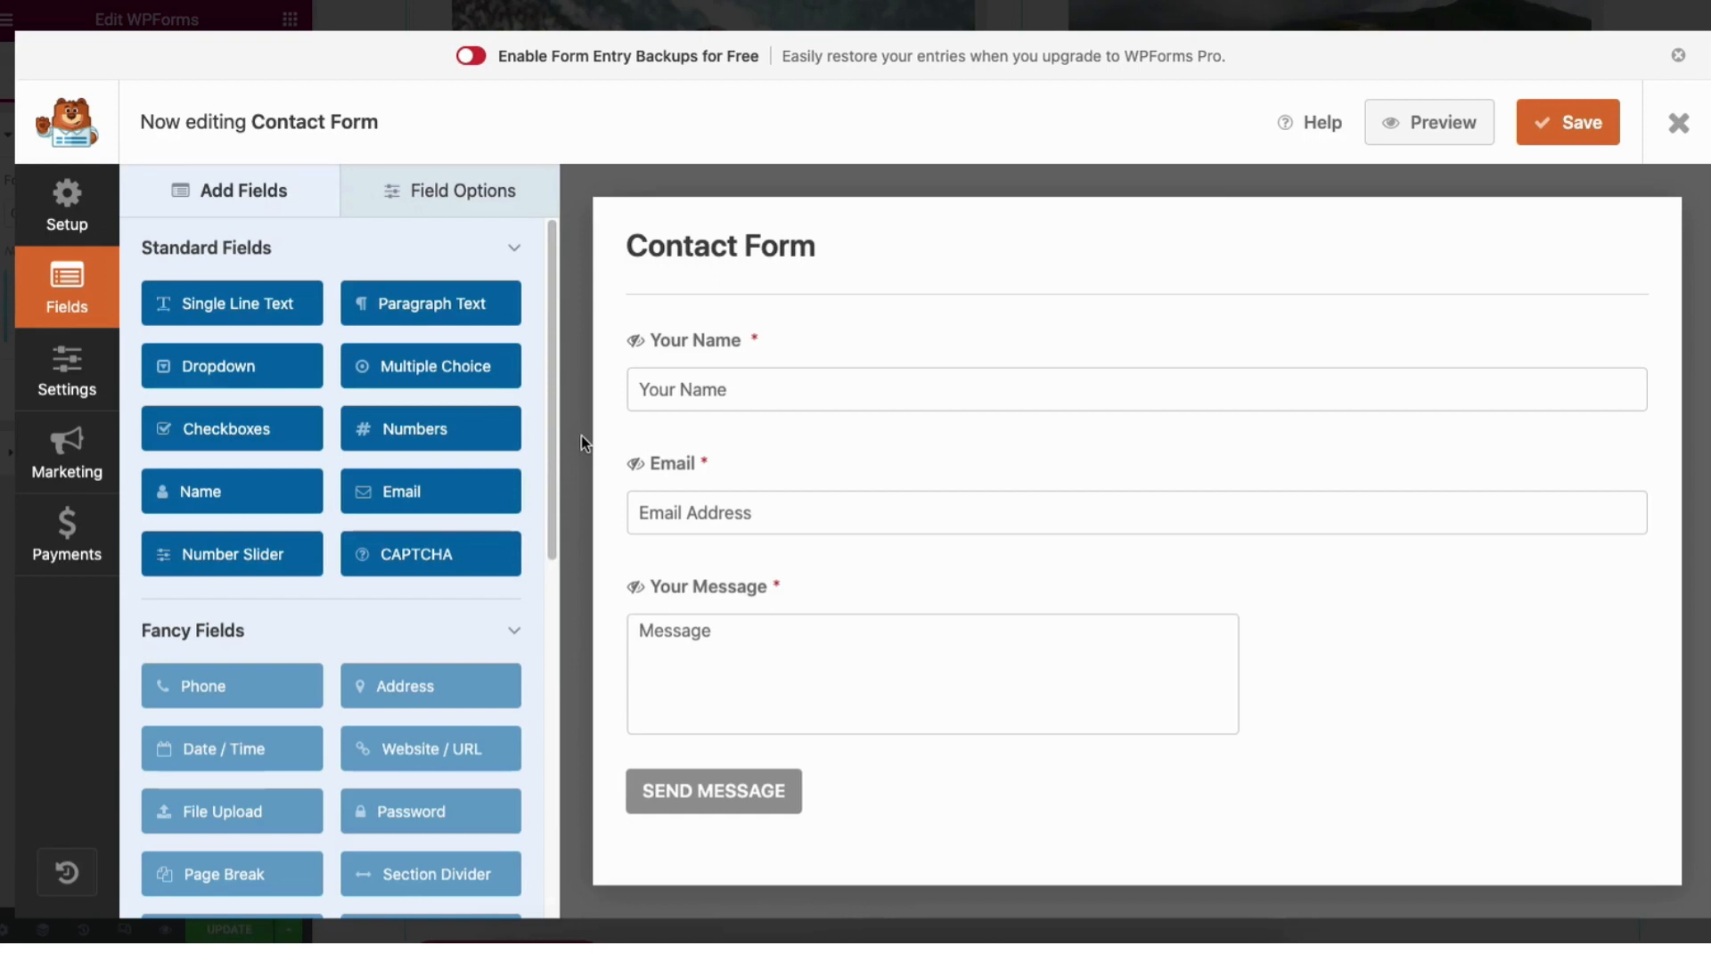
# Add a new Email field to the Contact Form above Email Address.
pyautogui.moveTo(1077, 381)
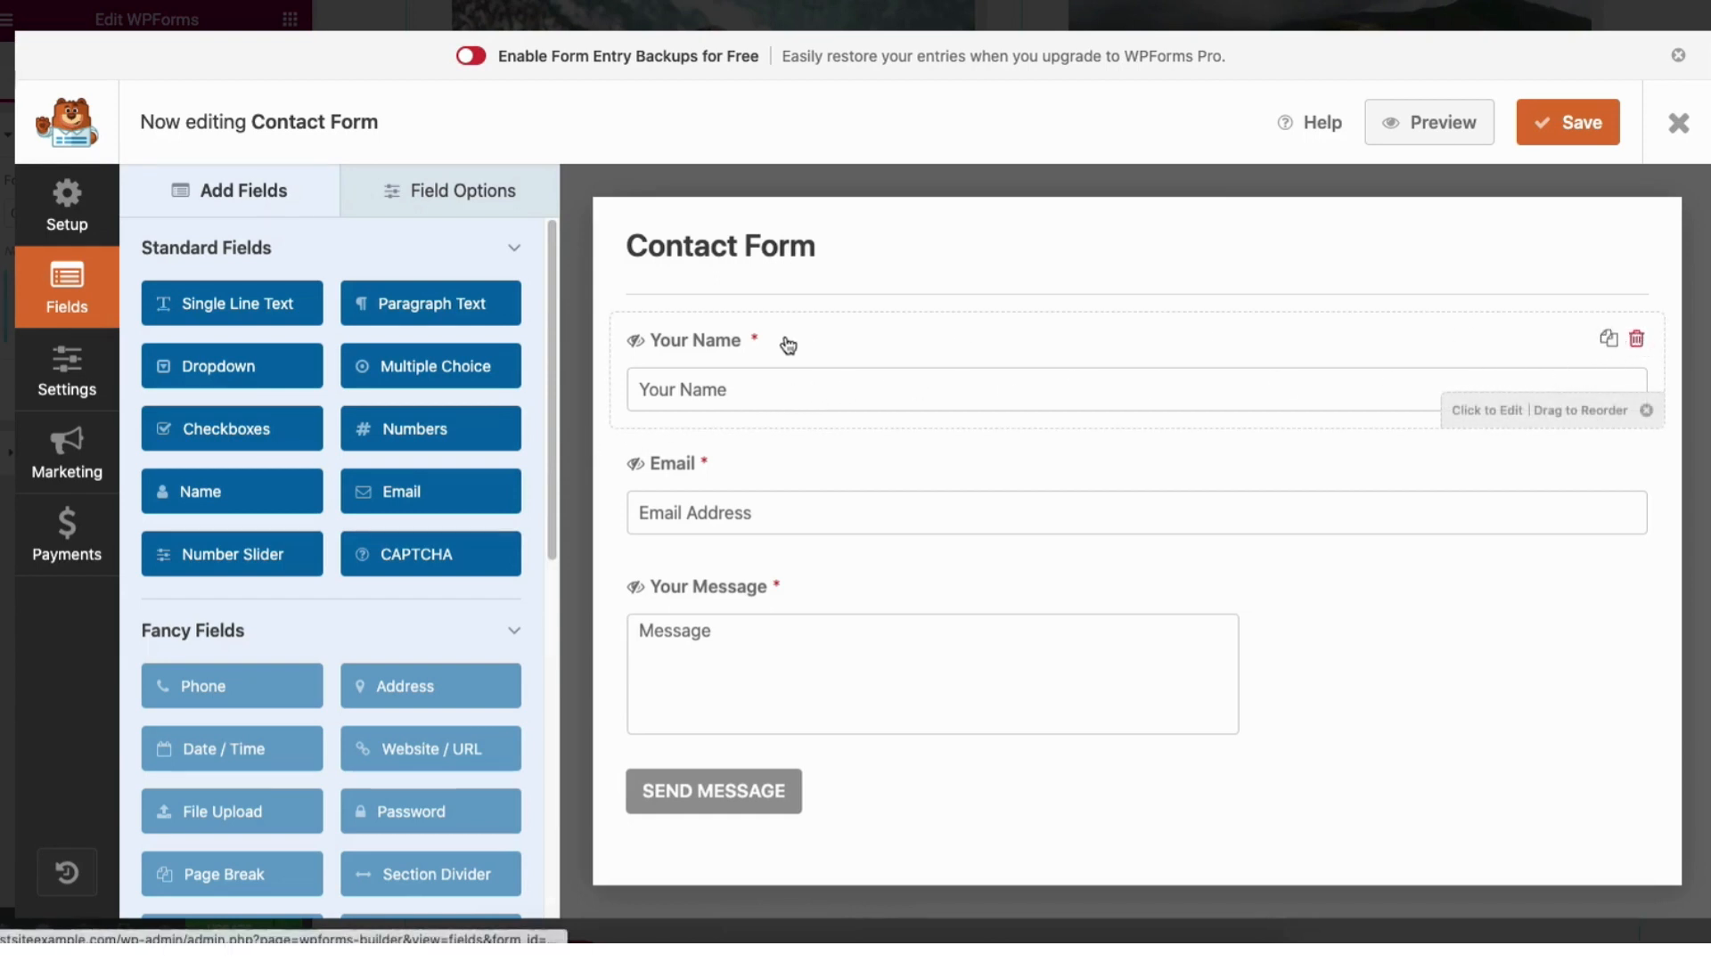
pyautogui.moveTo(790, 378); pyautogui.dragTo(760, 332)
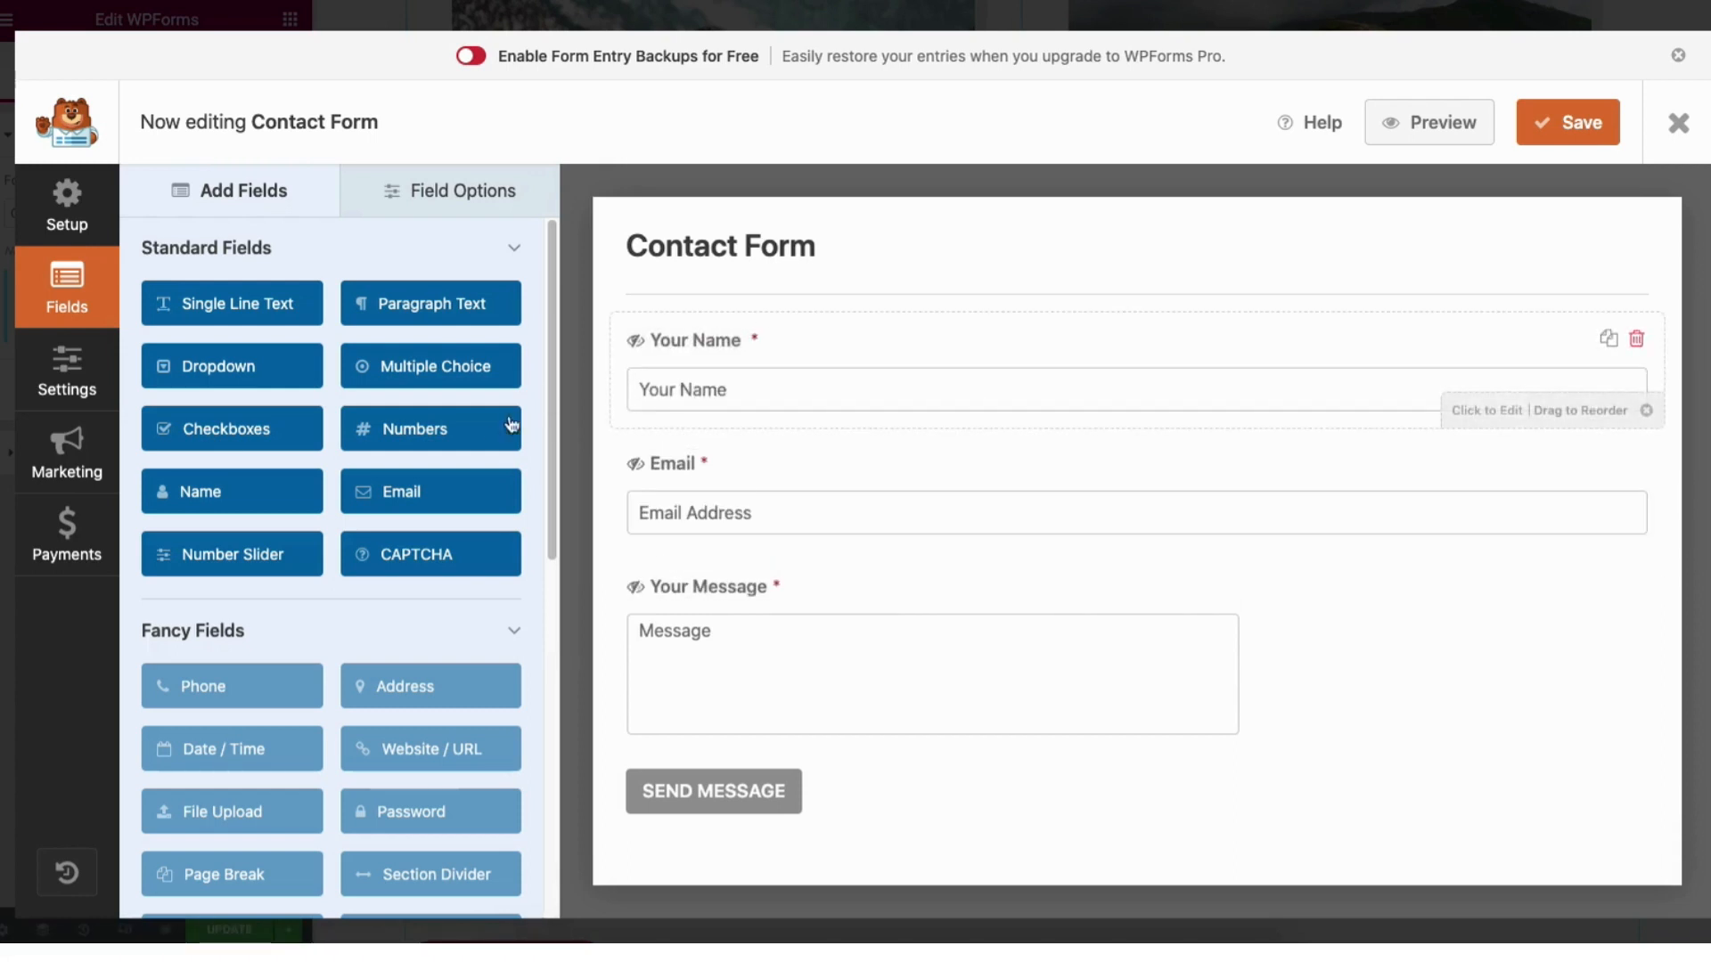
pyautogui.moveTo(383, 497); pyautogui.dragTo(664, 462)
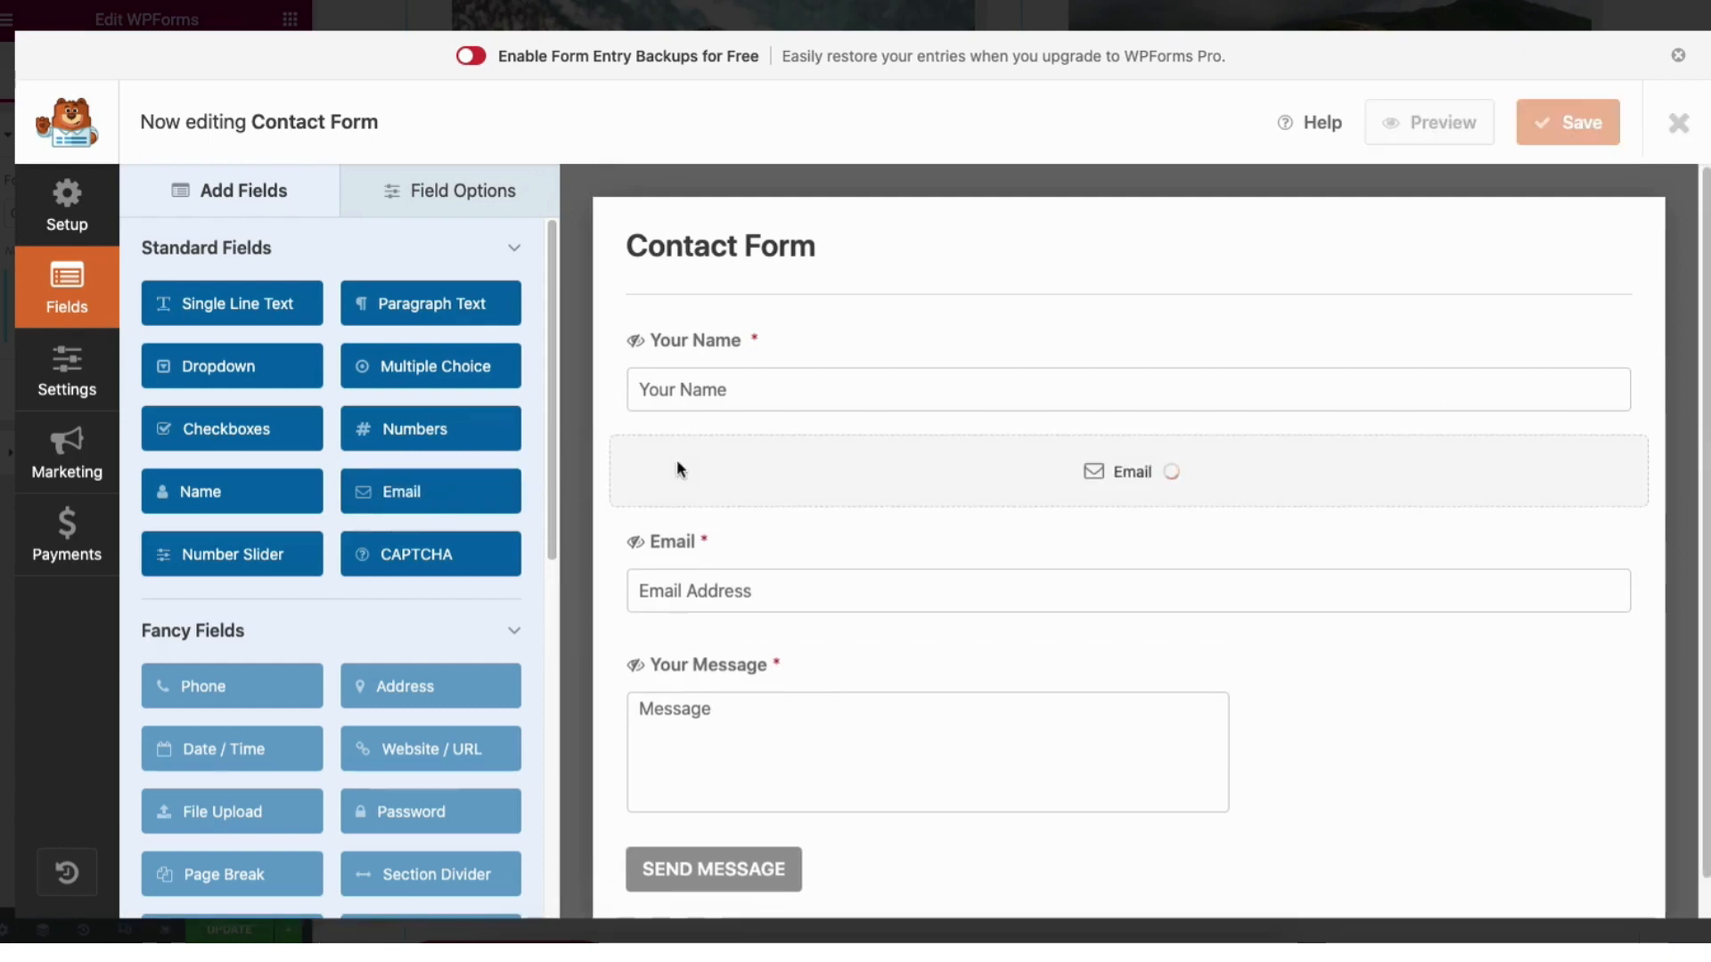
# Rename the 'Your Name' field label to 'Name' and keep it required.
pyautogui.click(461, 201)
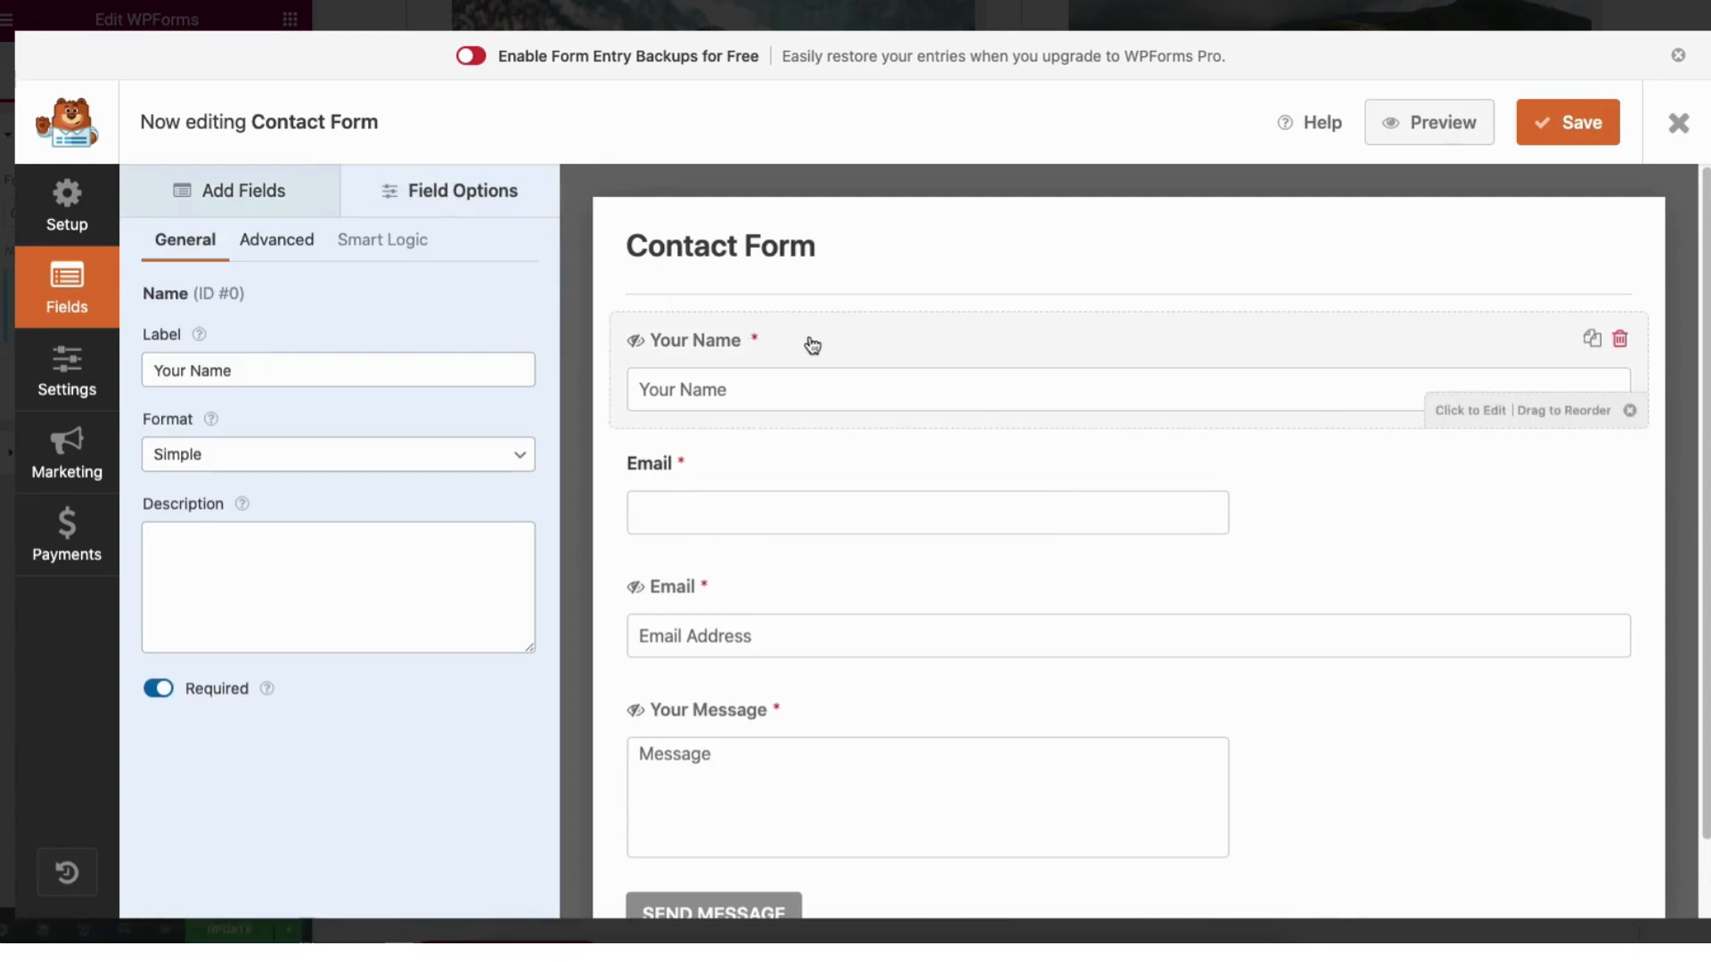
pyautogui.click(191, 370)
pyautogui.press('BackSpace')
pyautogui.press('BackSpace')
pyautogui.press('BackSpace')
pyautogui.press('BackSpace')
pyautogui.press('BackSpace')
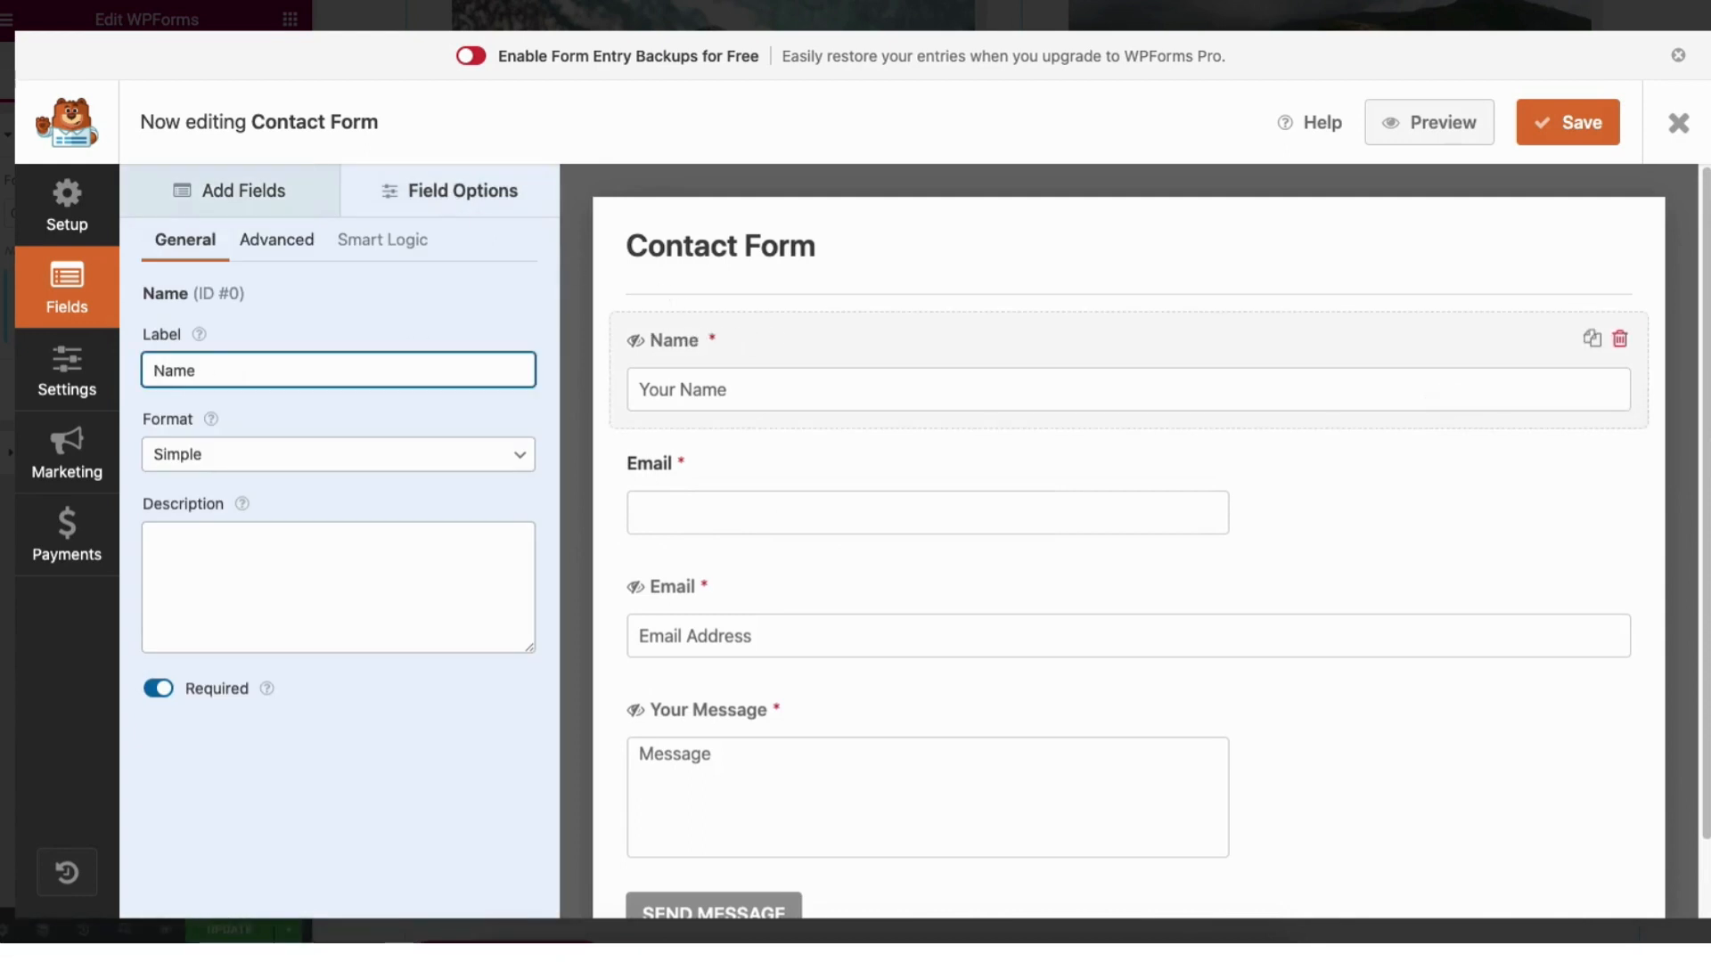
pyautogui.click(161, 696)
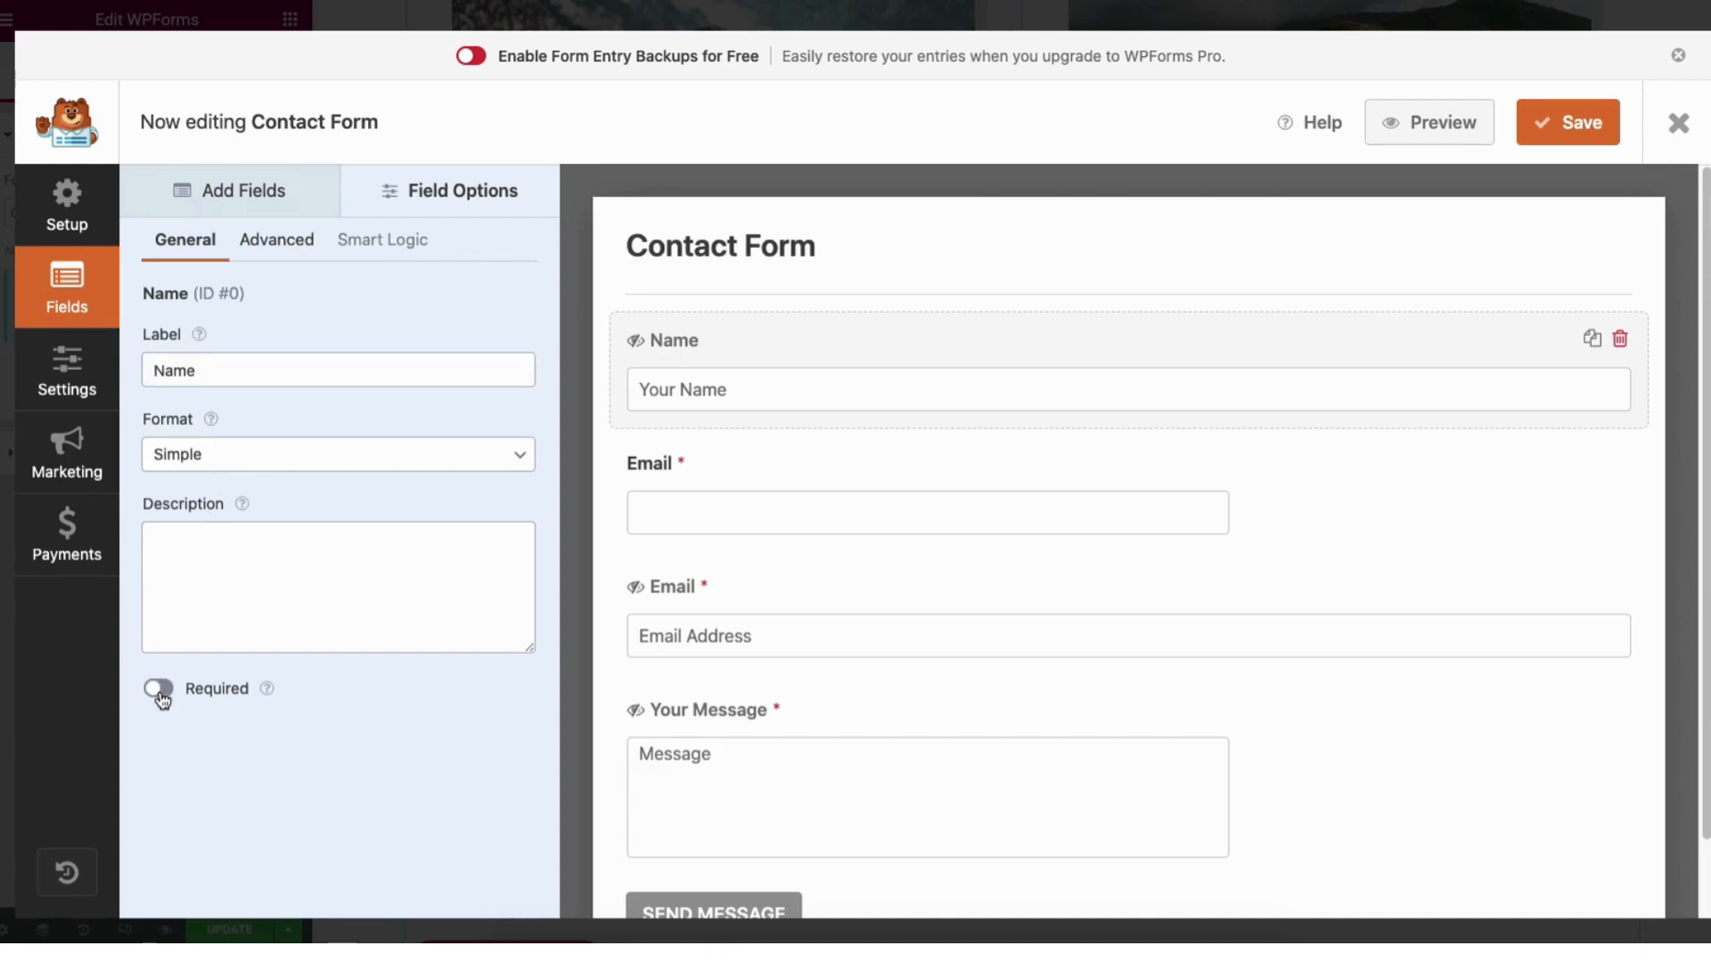
pyautogui.click(160, 695)
# Set the Name field size to Large and close the form builder.
pyautogui.click(276, 243)
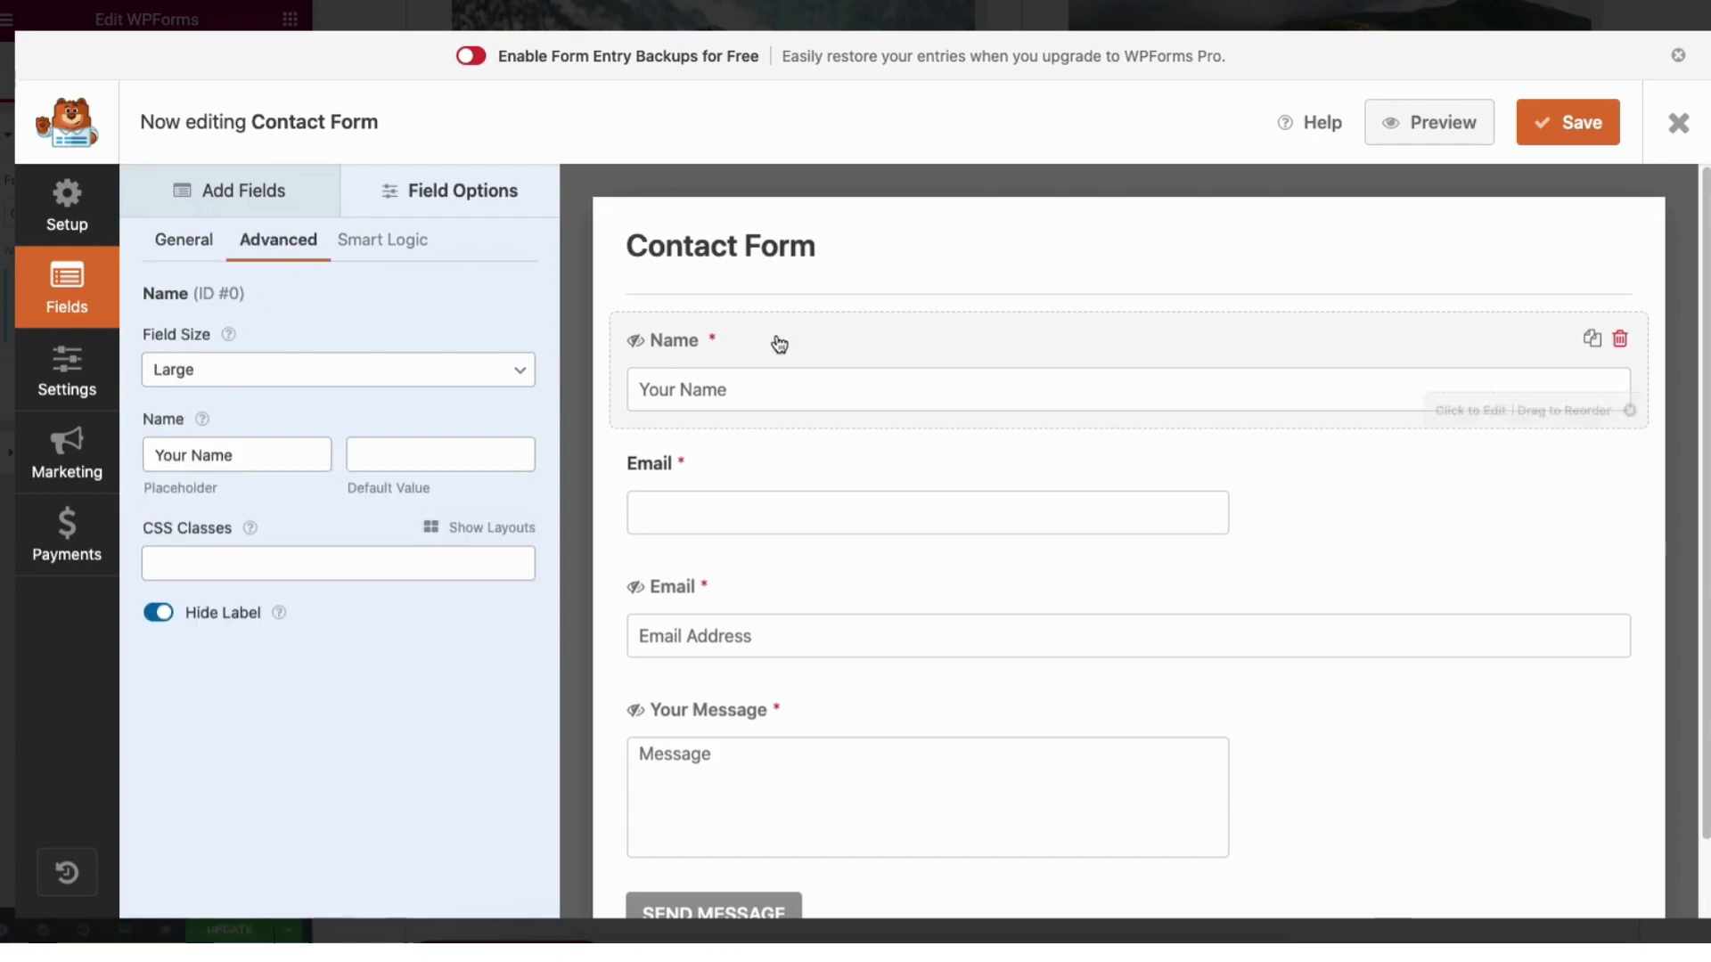
pyautogui.click(211, 370)
pyautogui.click(203, 349)
pyautogui.click(206, 370)
pyautogui.click(203, 348)
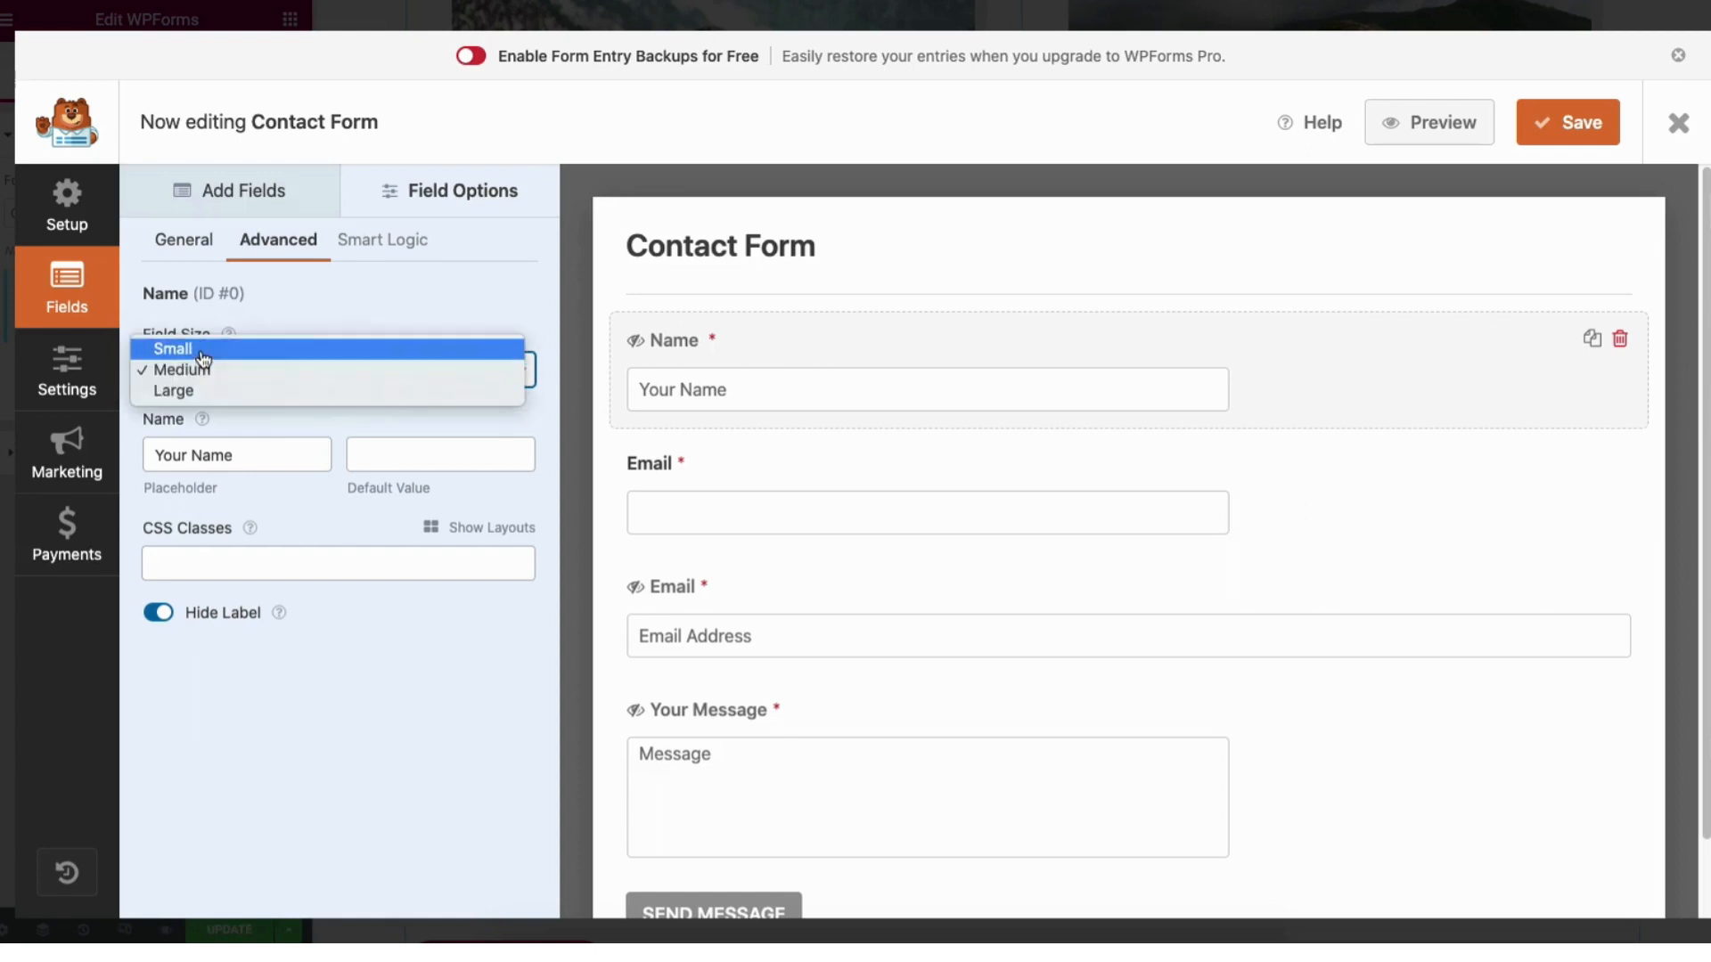
pyautogui.click(205, 370)
pyautogui.click(205, 413)
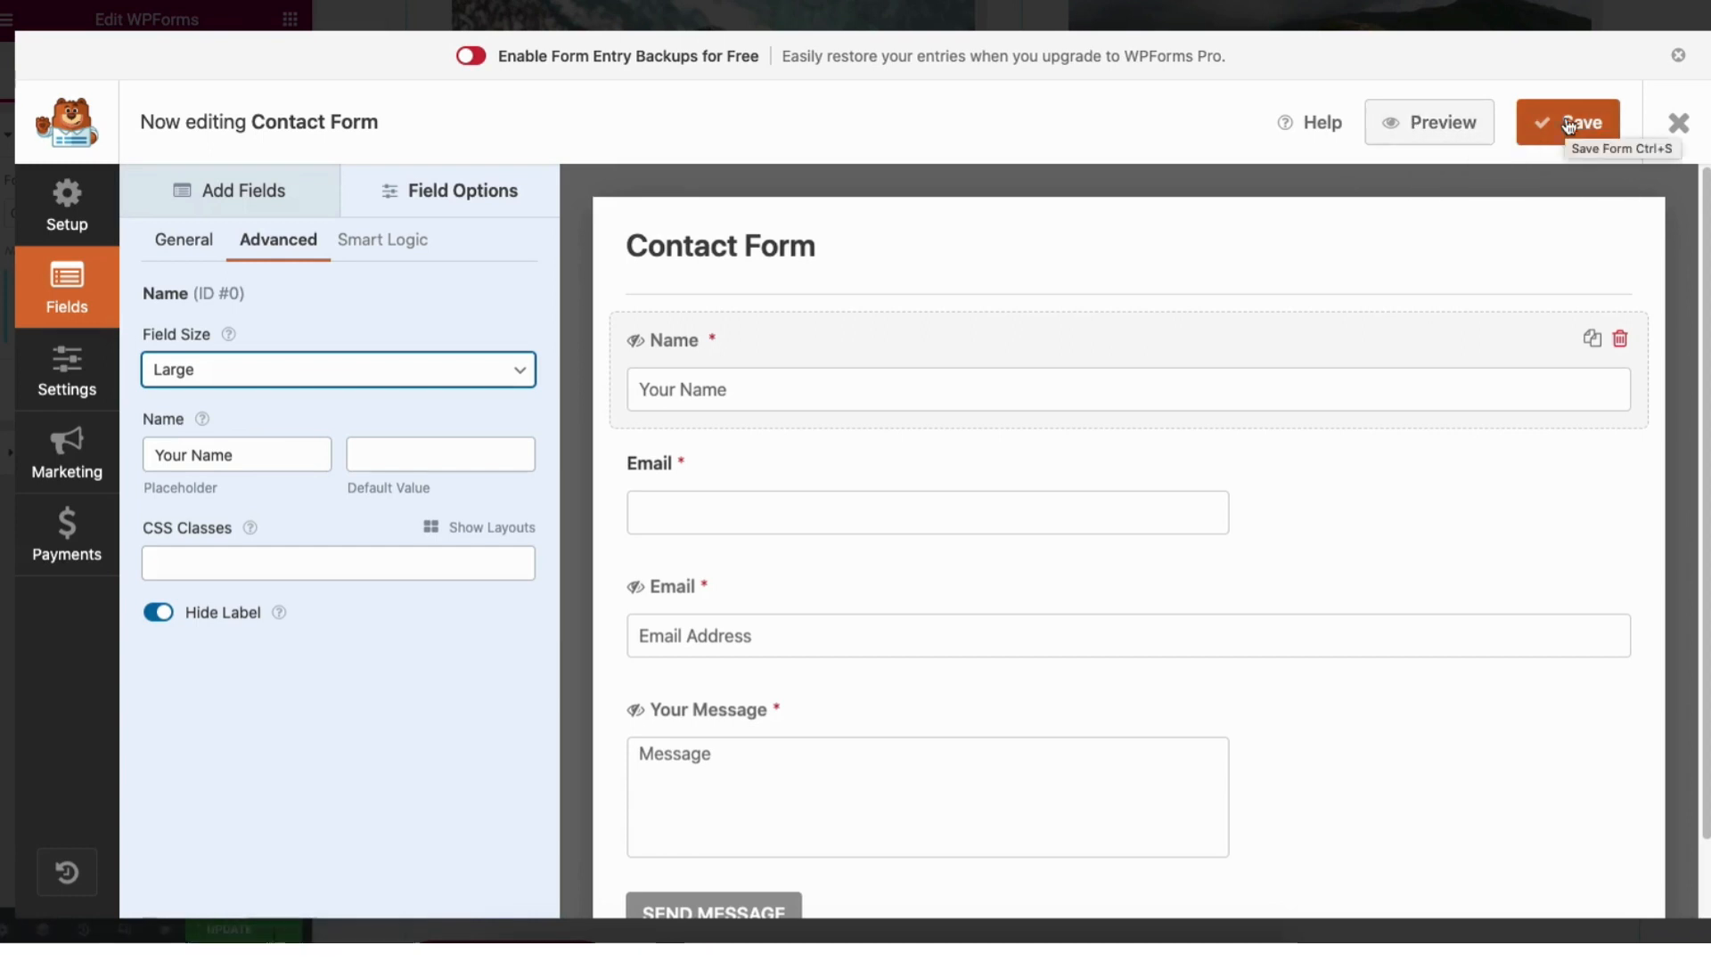
pyautogui.click(1695, 136)
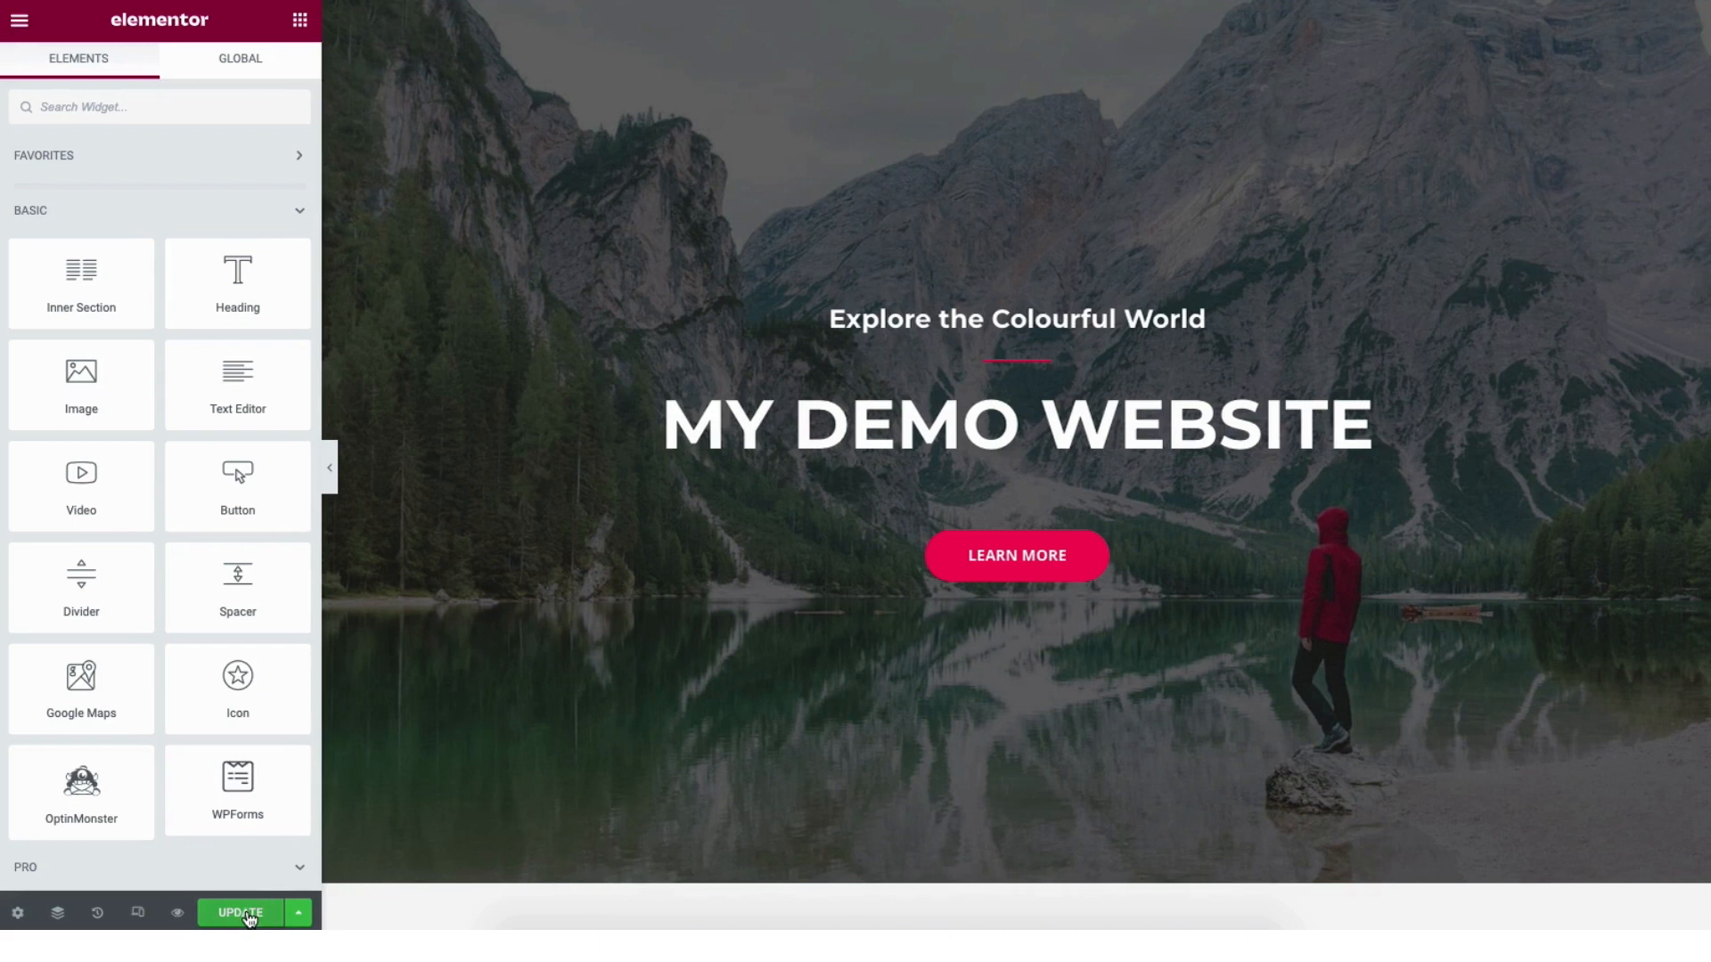
# Preview the page changes, then switch Elementor into responsive mode at desktop width.
pyautogui.click(301, 915)
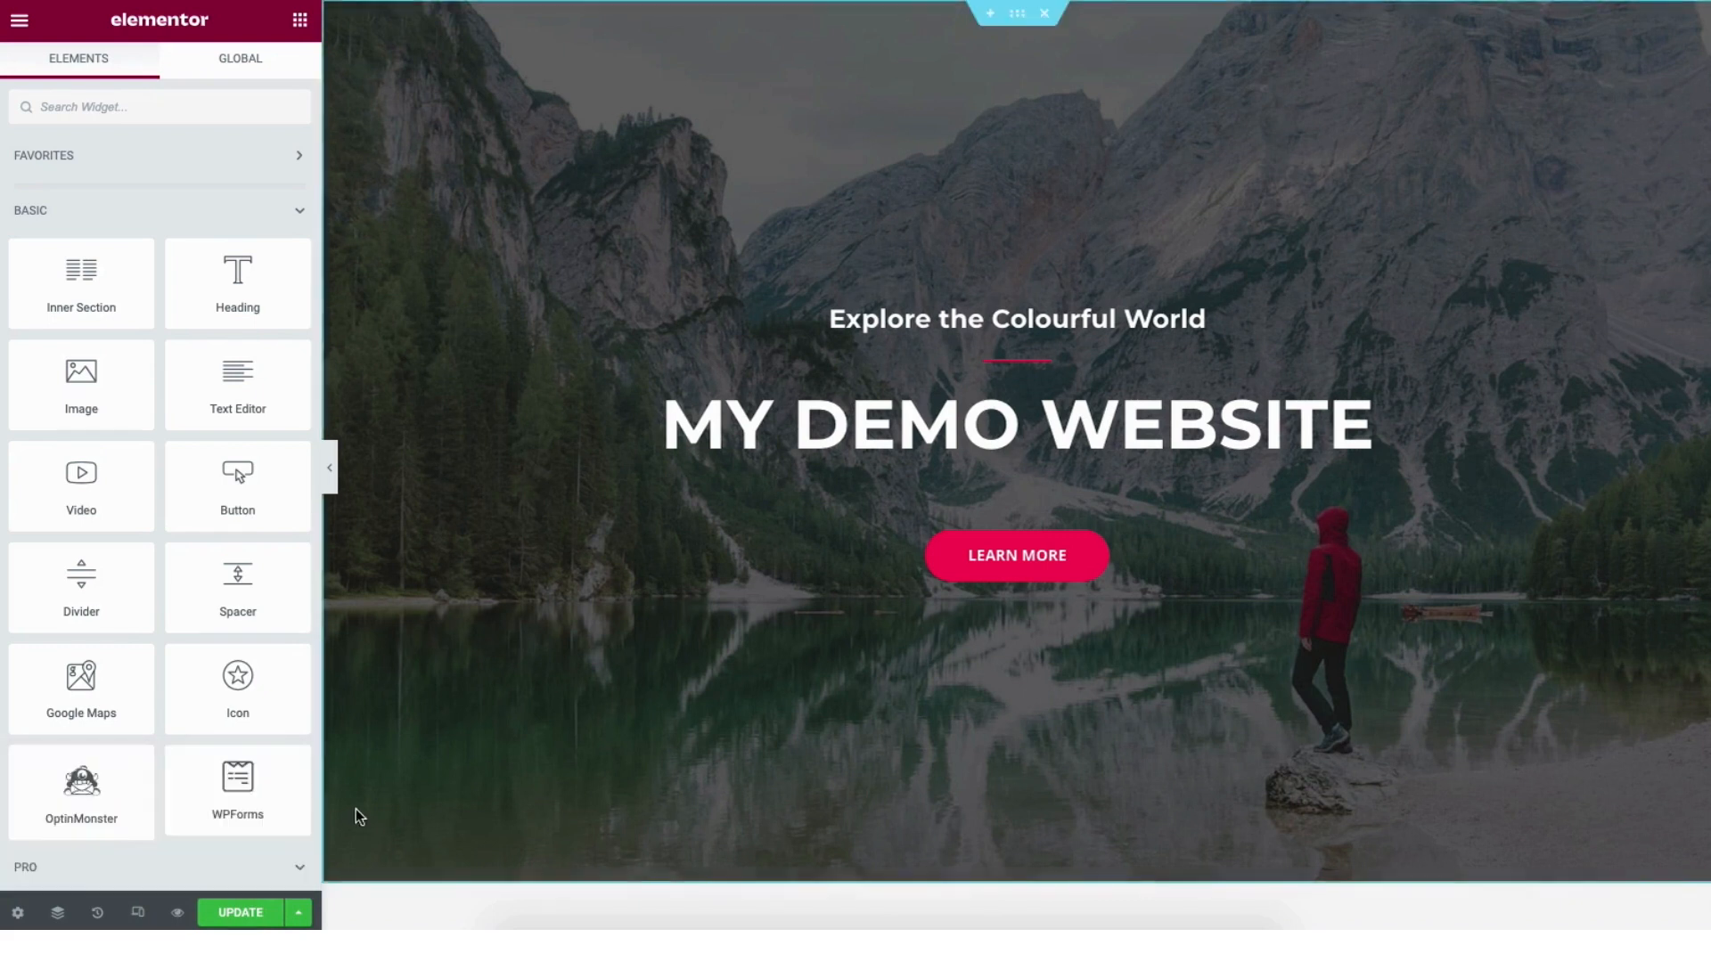
pyautogui.click(178, 914)
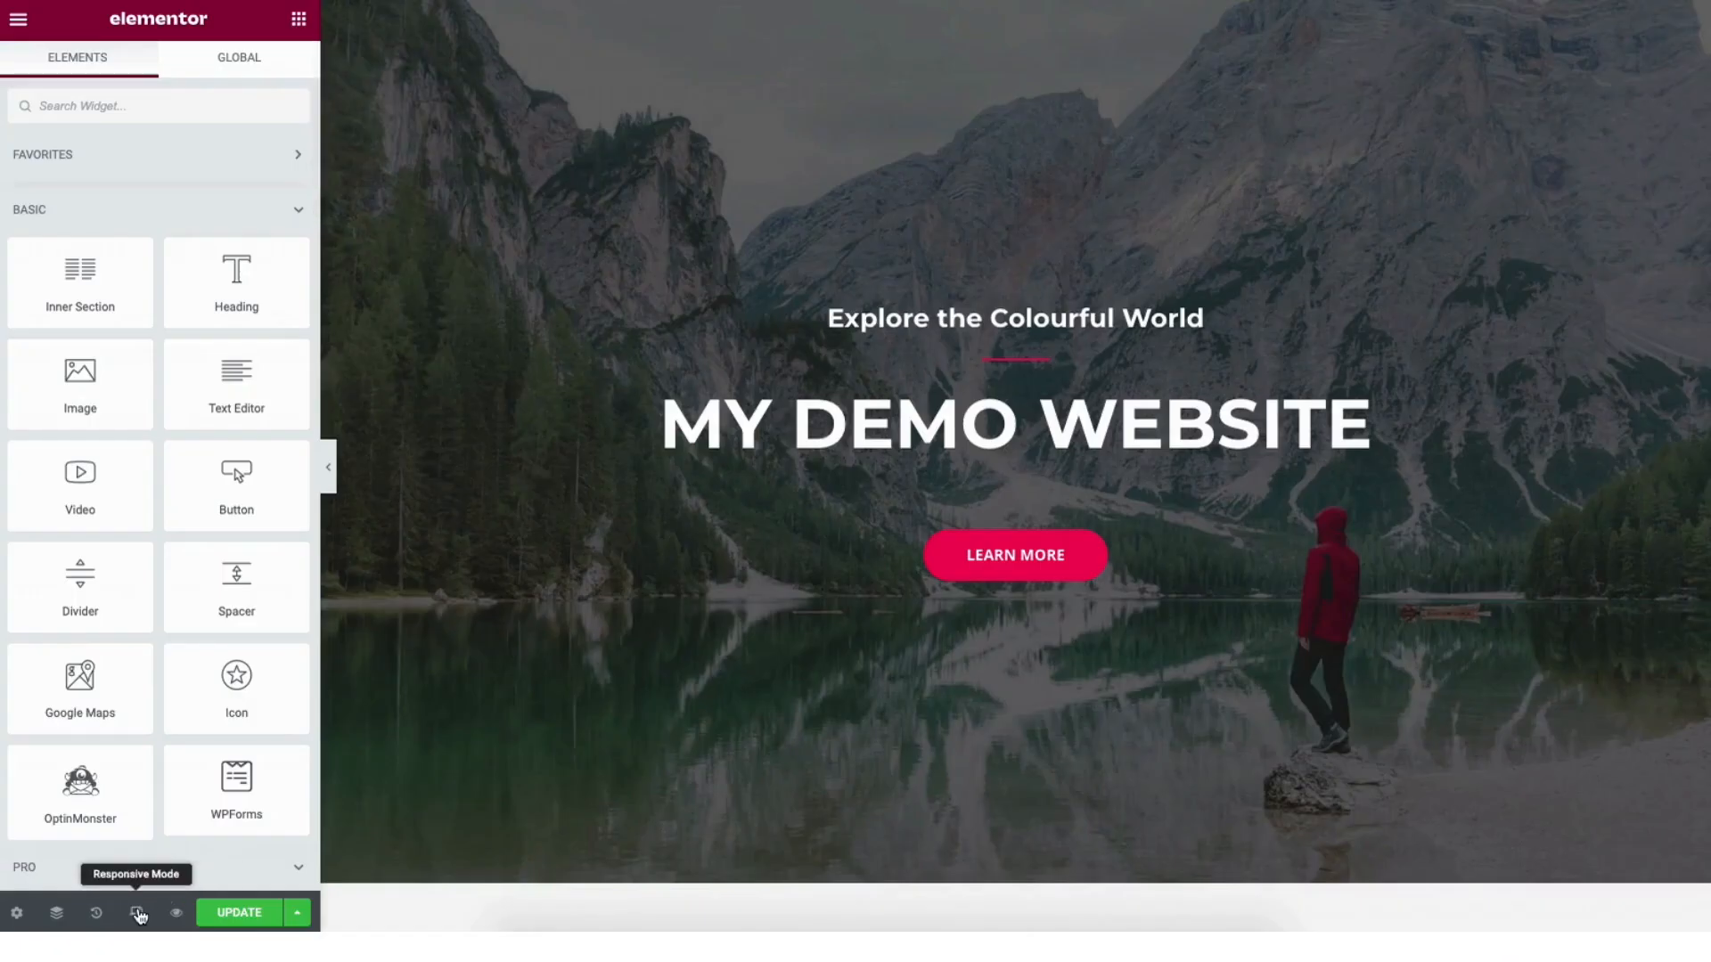
pyautogui.click(137, 912)
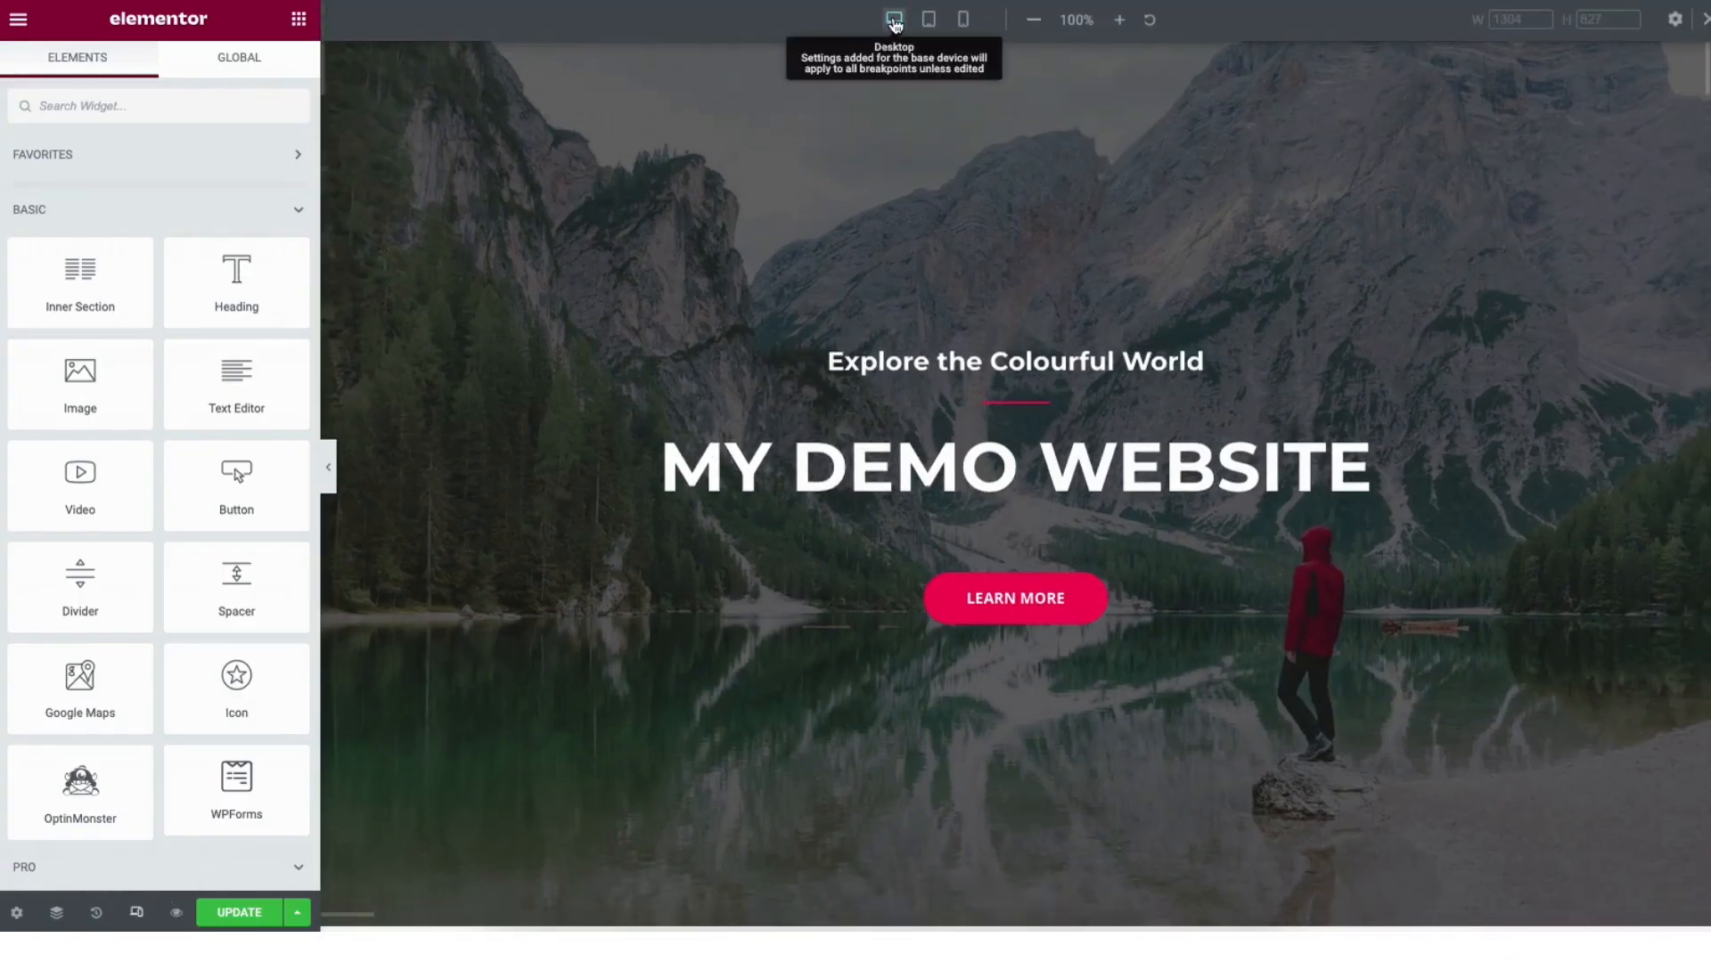
# Preview the page at tablet and mobile widths, then glance at Site Settings and close it.
pyautogui.click(928, 21)
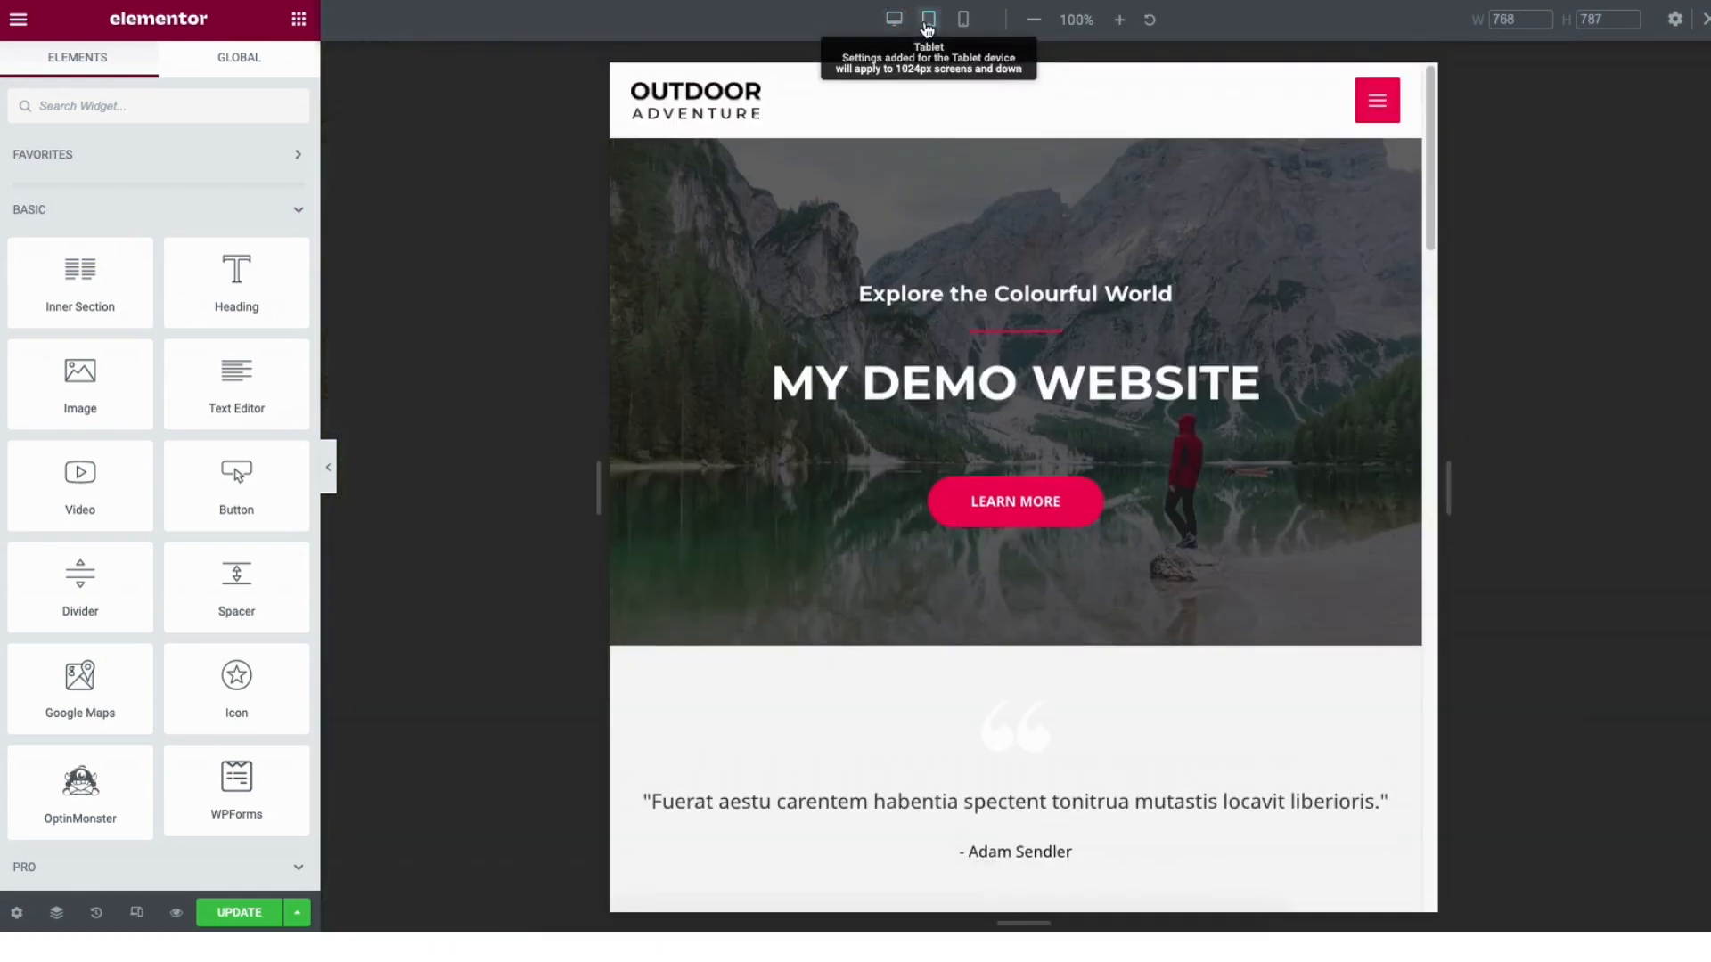
pyautogui.click(963, 22)
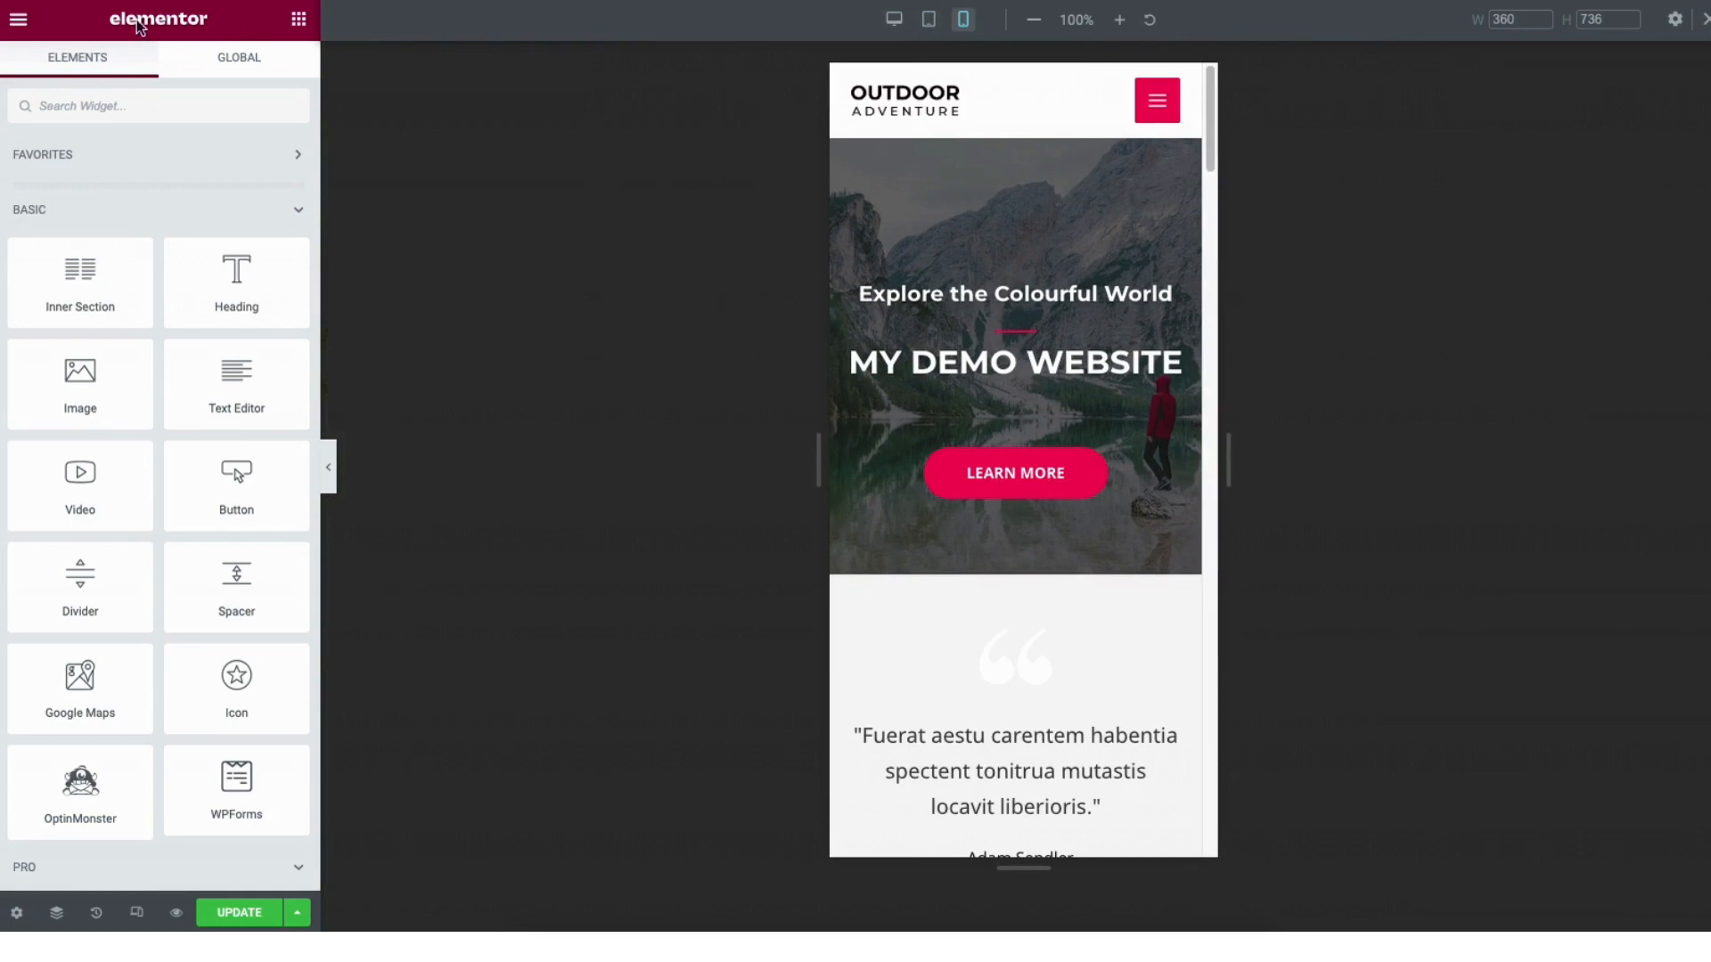
pyautogui.click(20, 27)
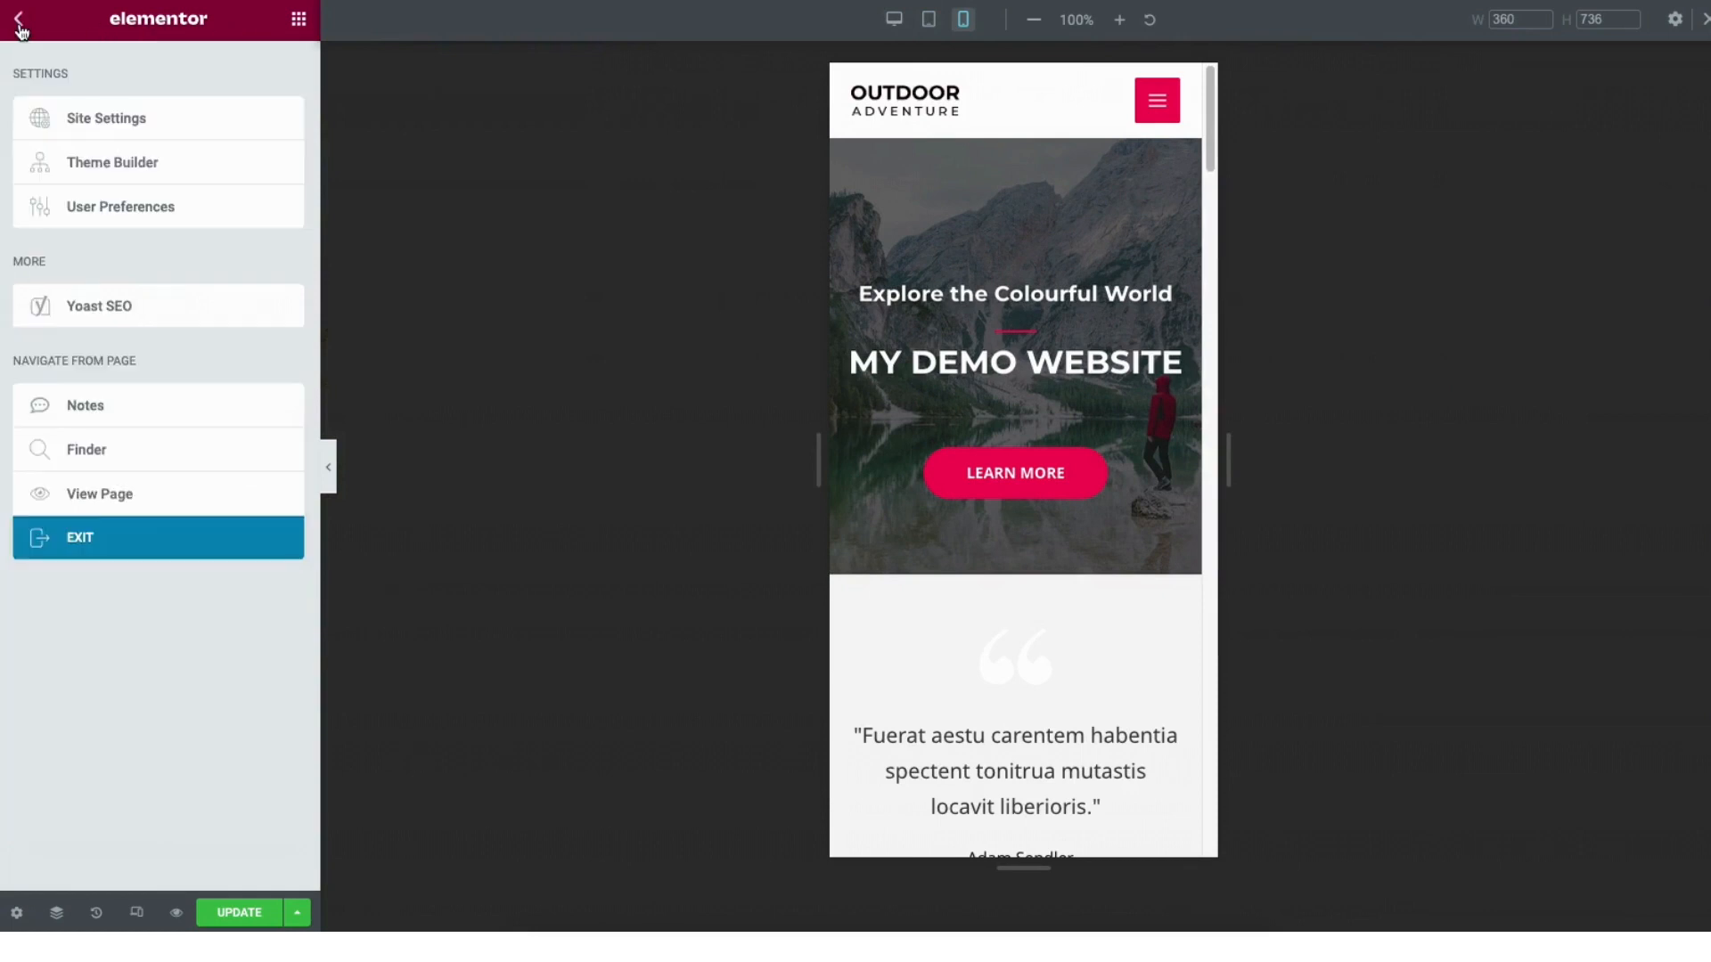
pyautogui.click(118, 119)
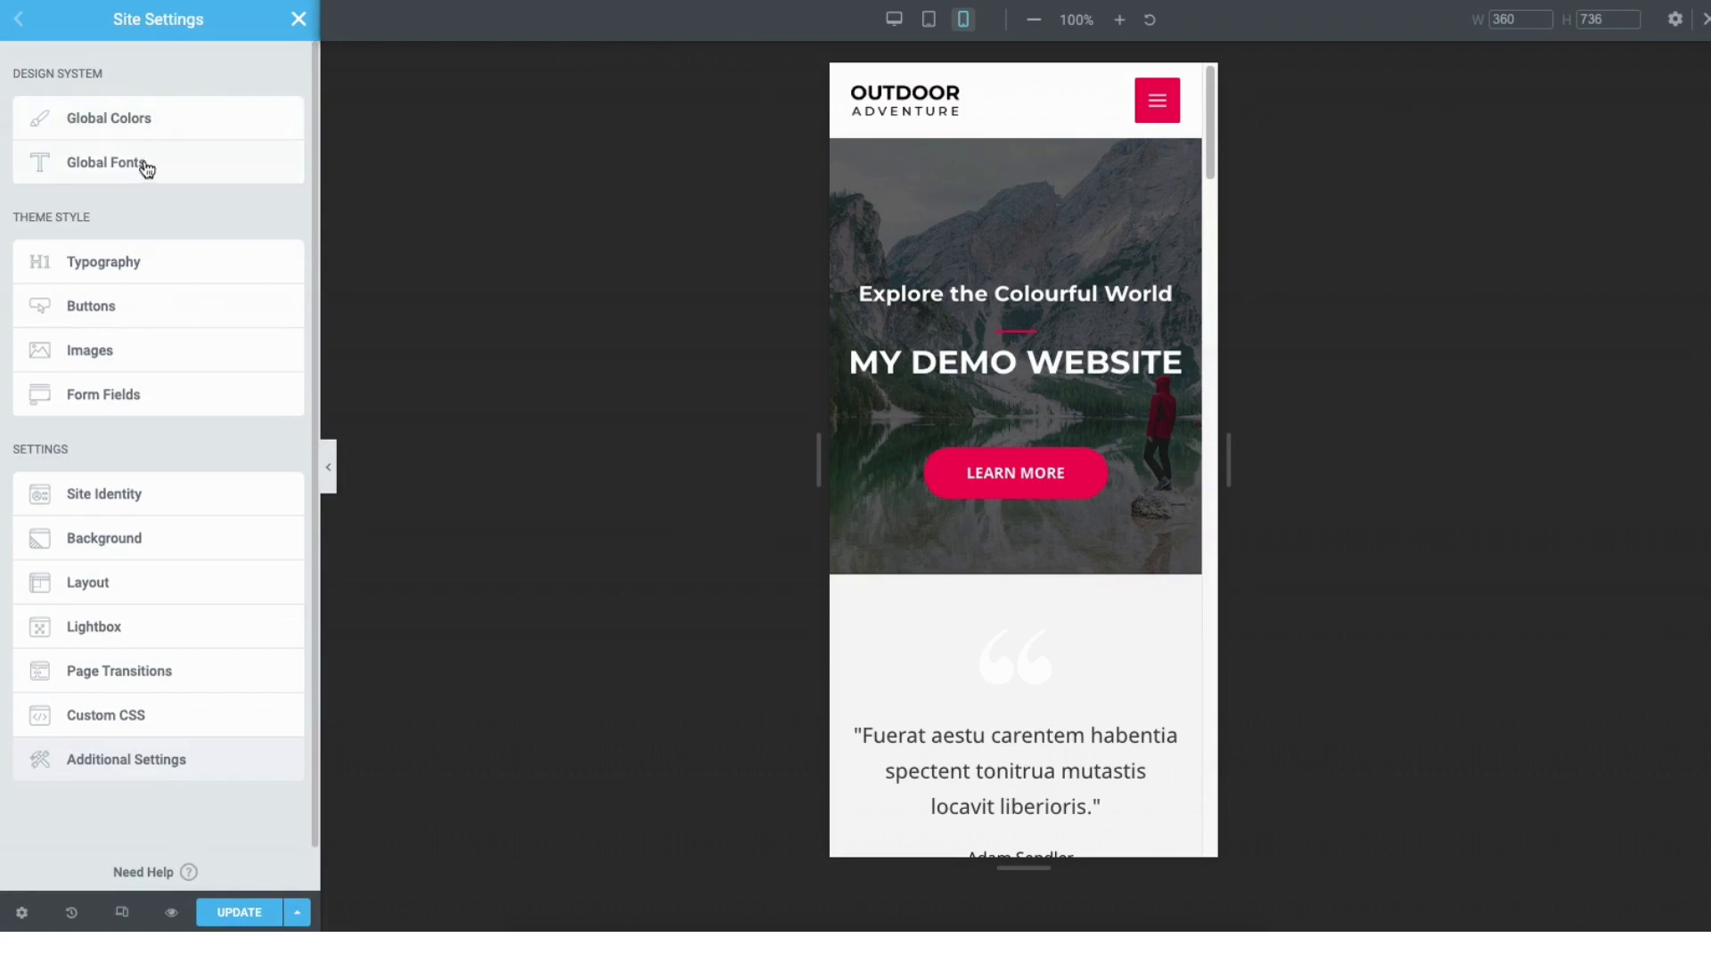
pyautogui.click(298, 20)
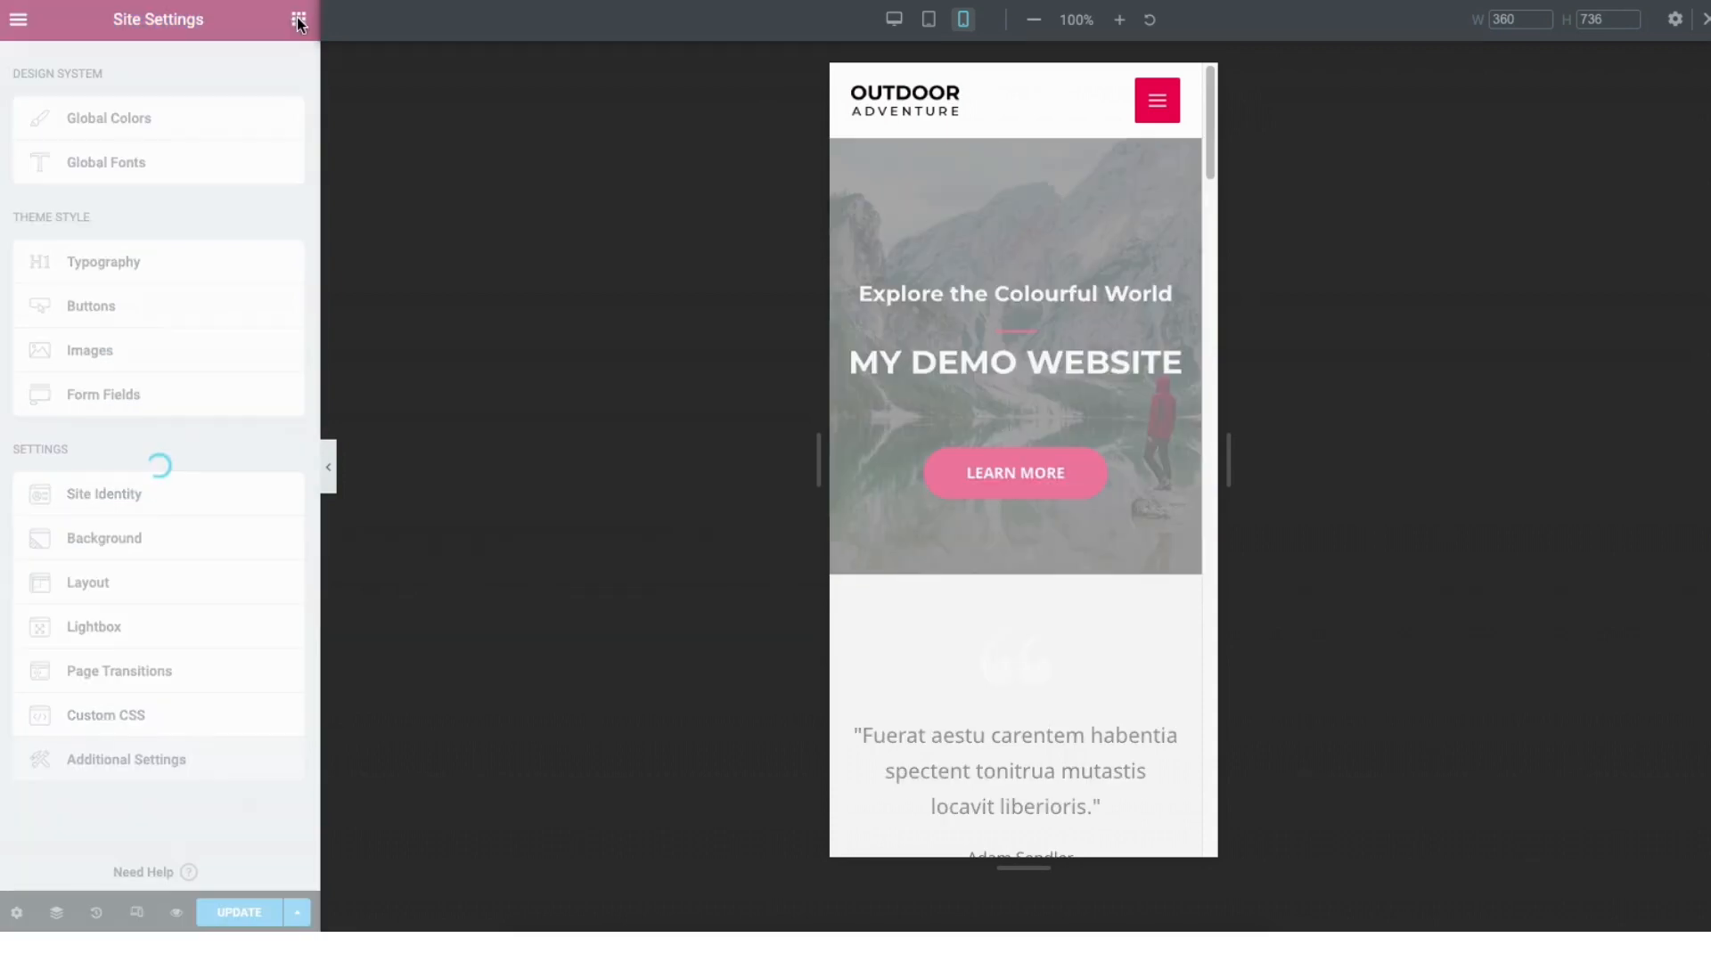
# Exit the Elementor editor to the live Outdoor Adventure page and go to the WordPress dashboard.
pyautogui.click(19, 19)
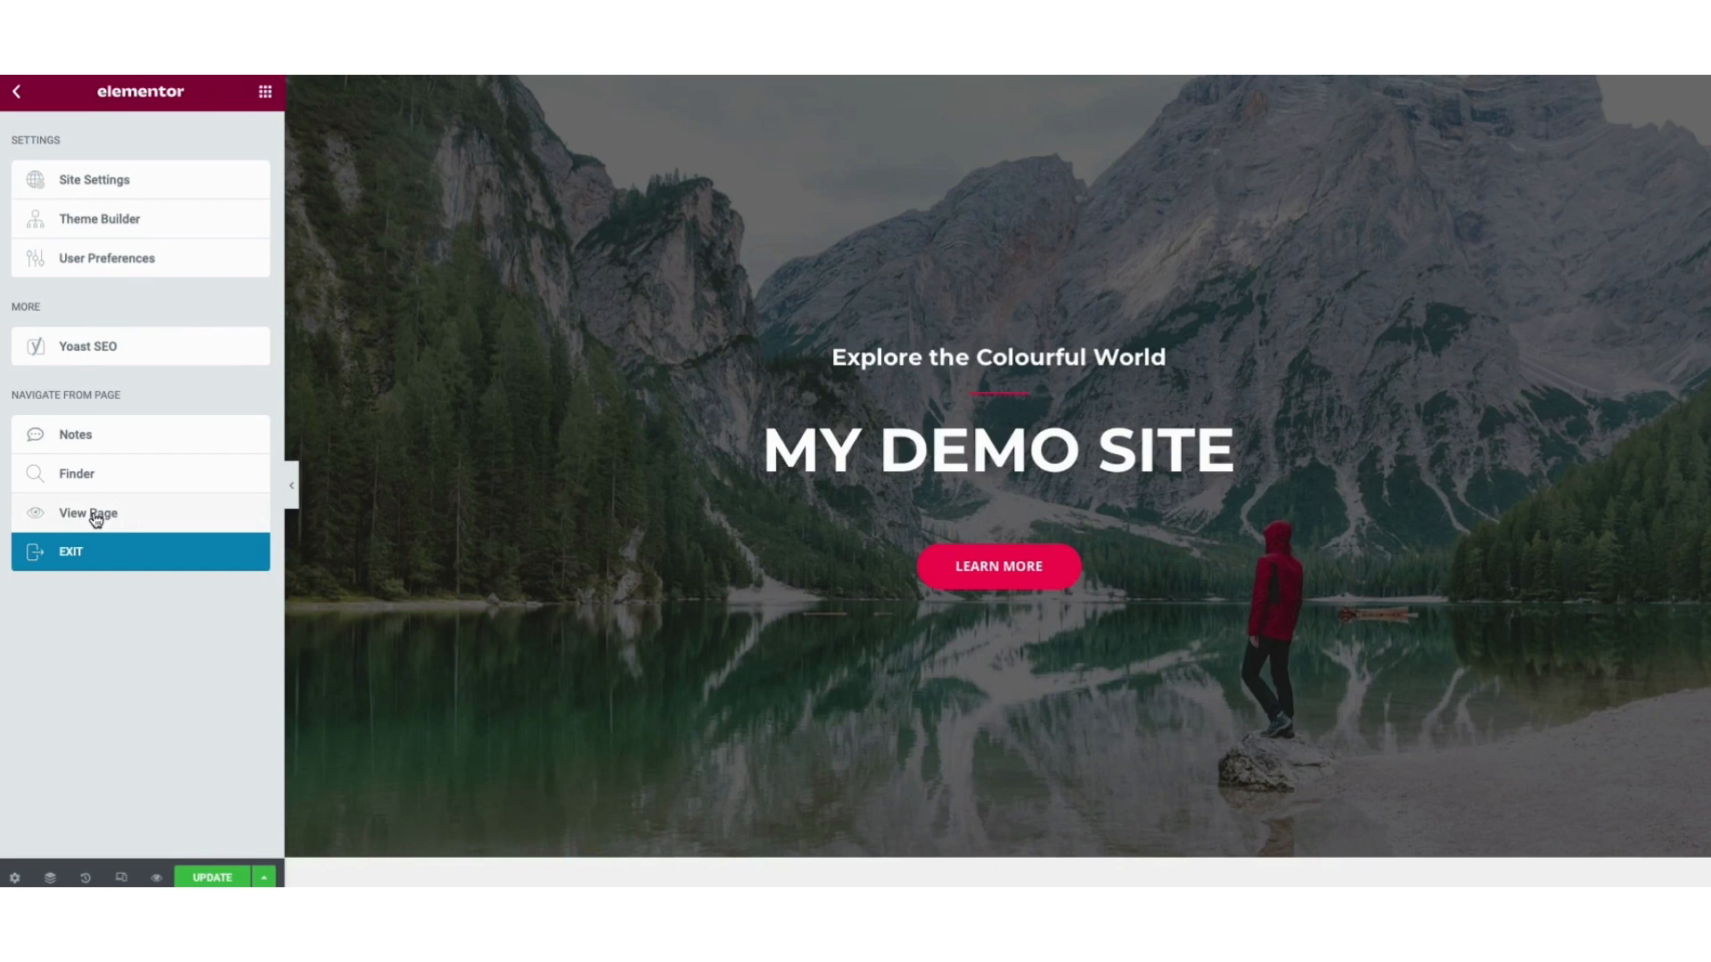
pyautogui.click(96, 520)
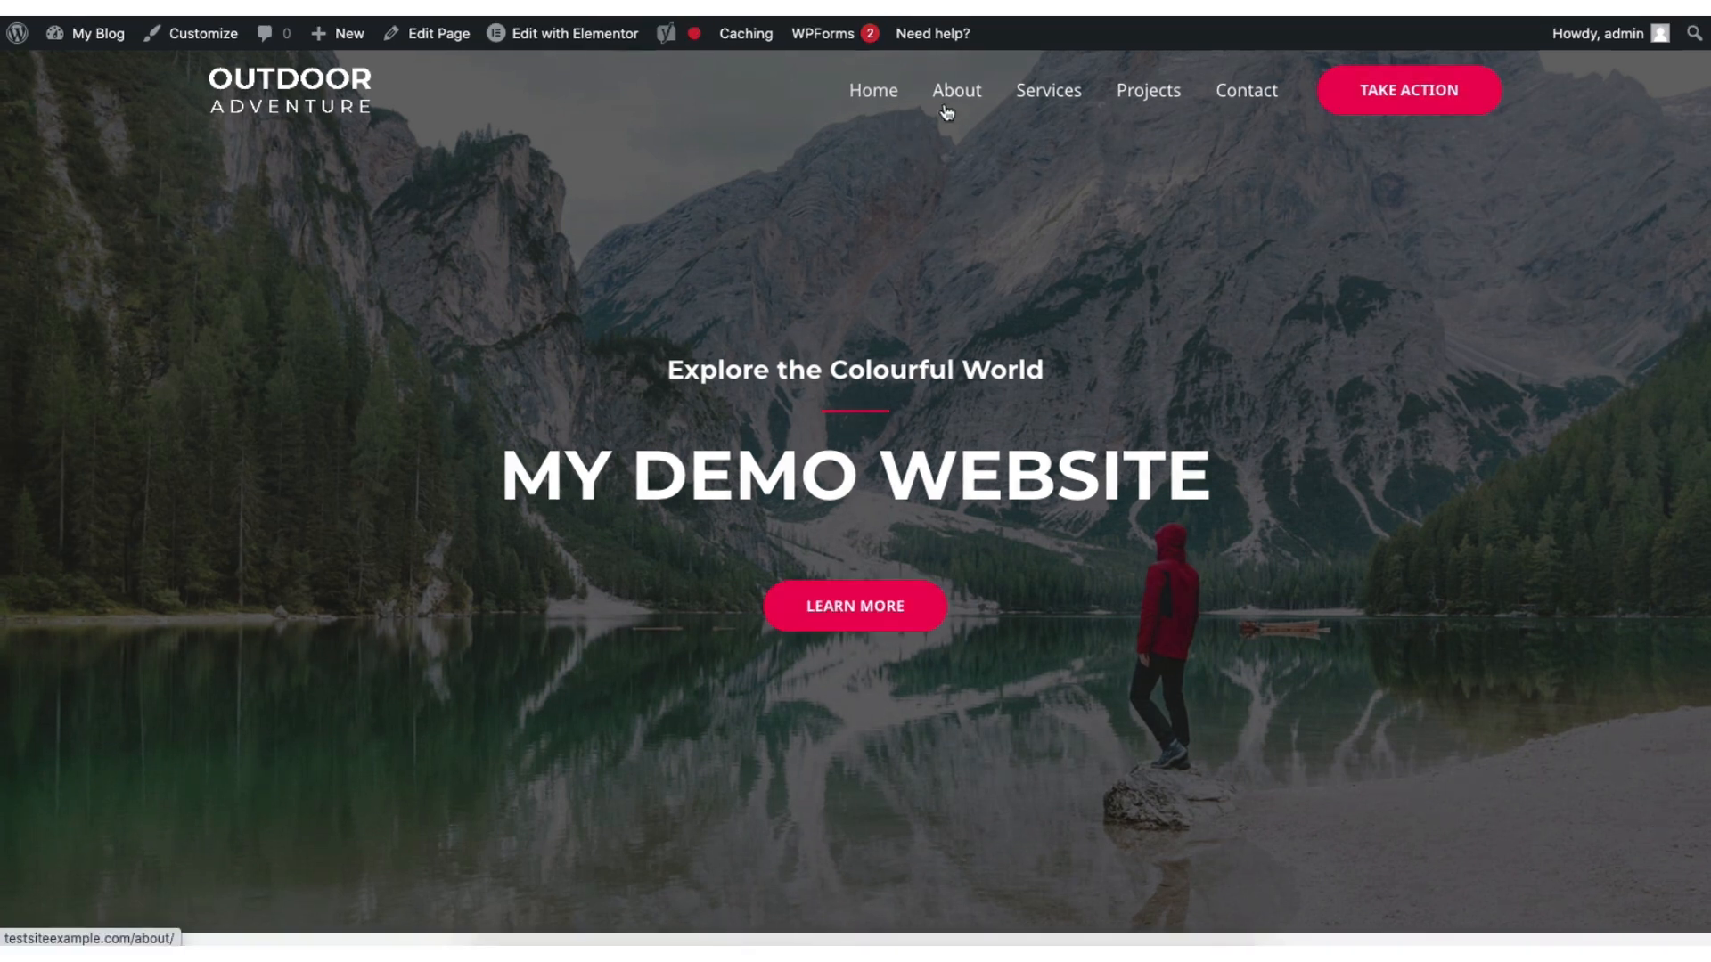
pyautogui.moveTo(576, 40)
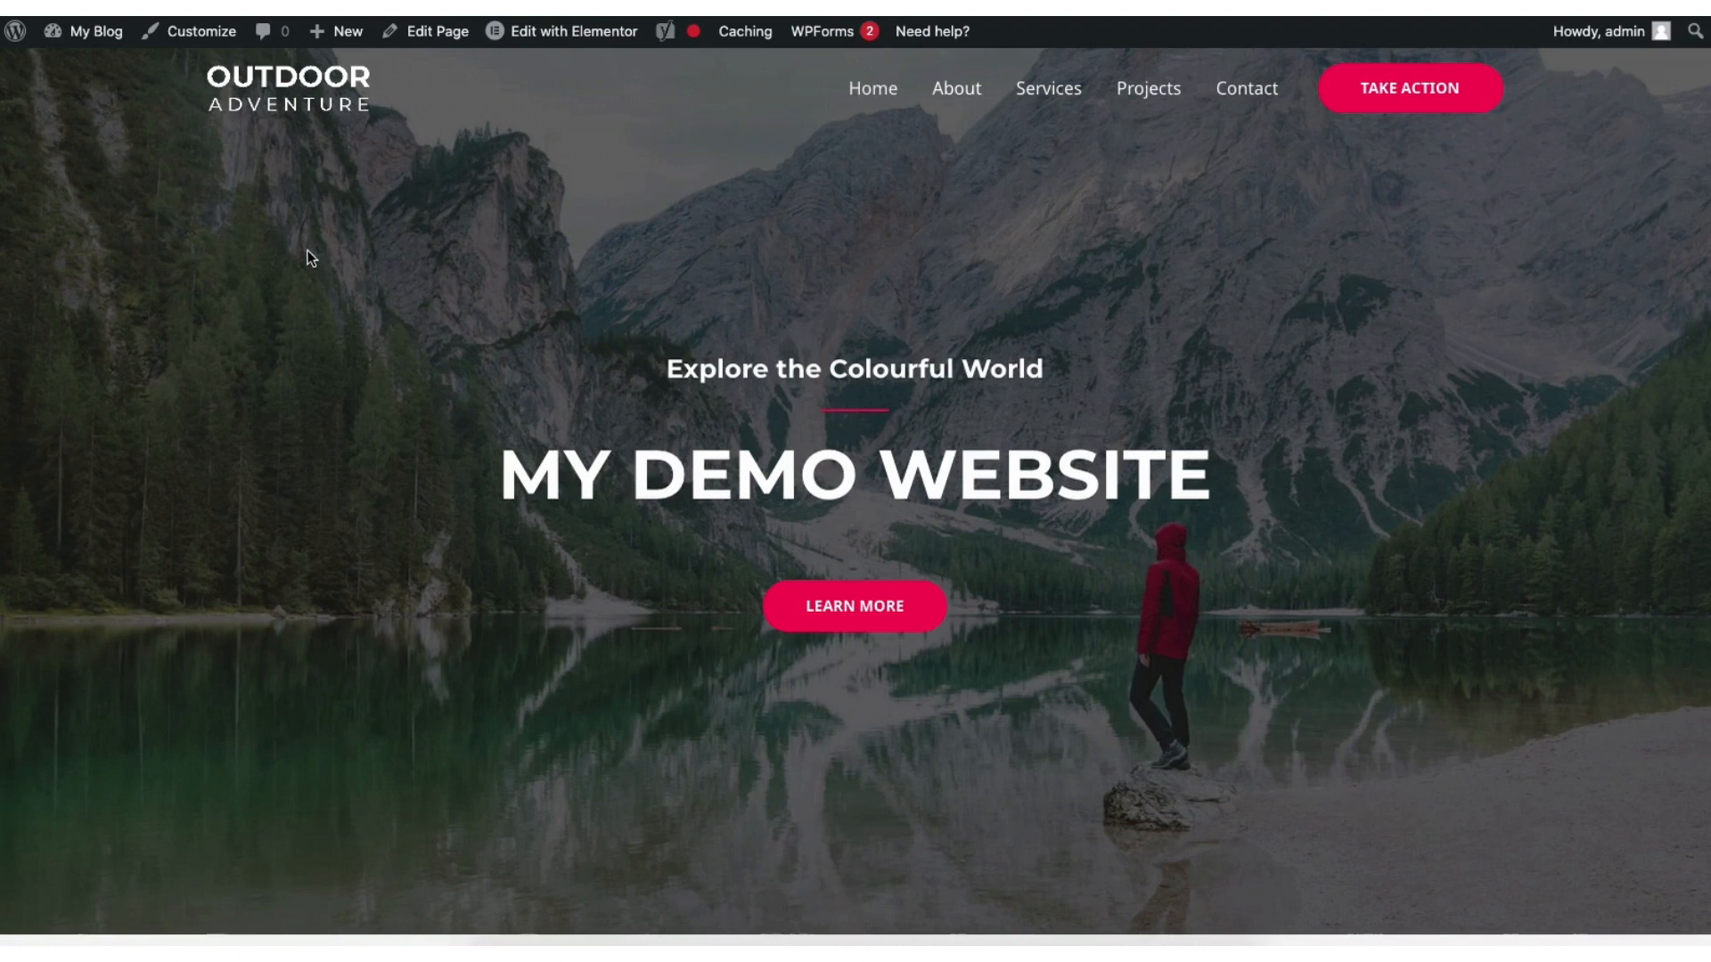
pyautogui.moveTo(89, 32)
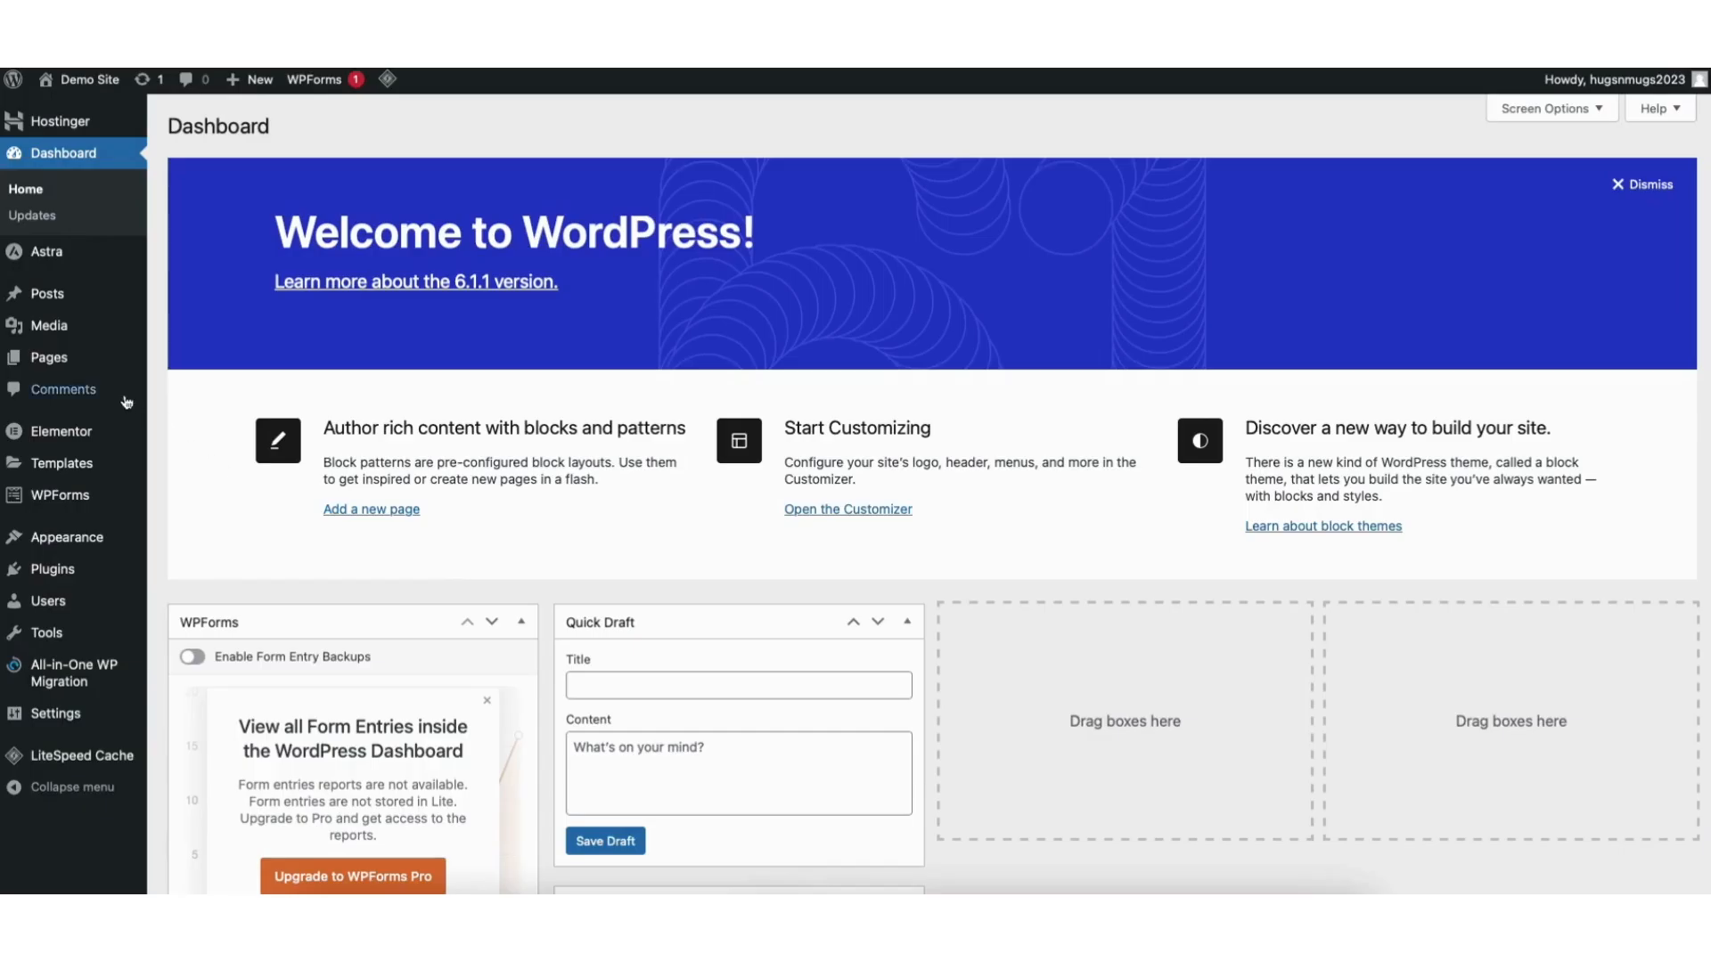
pyautogui.moveTo(48, 359)
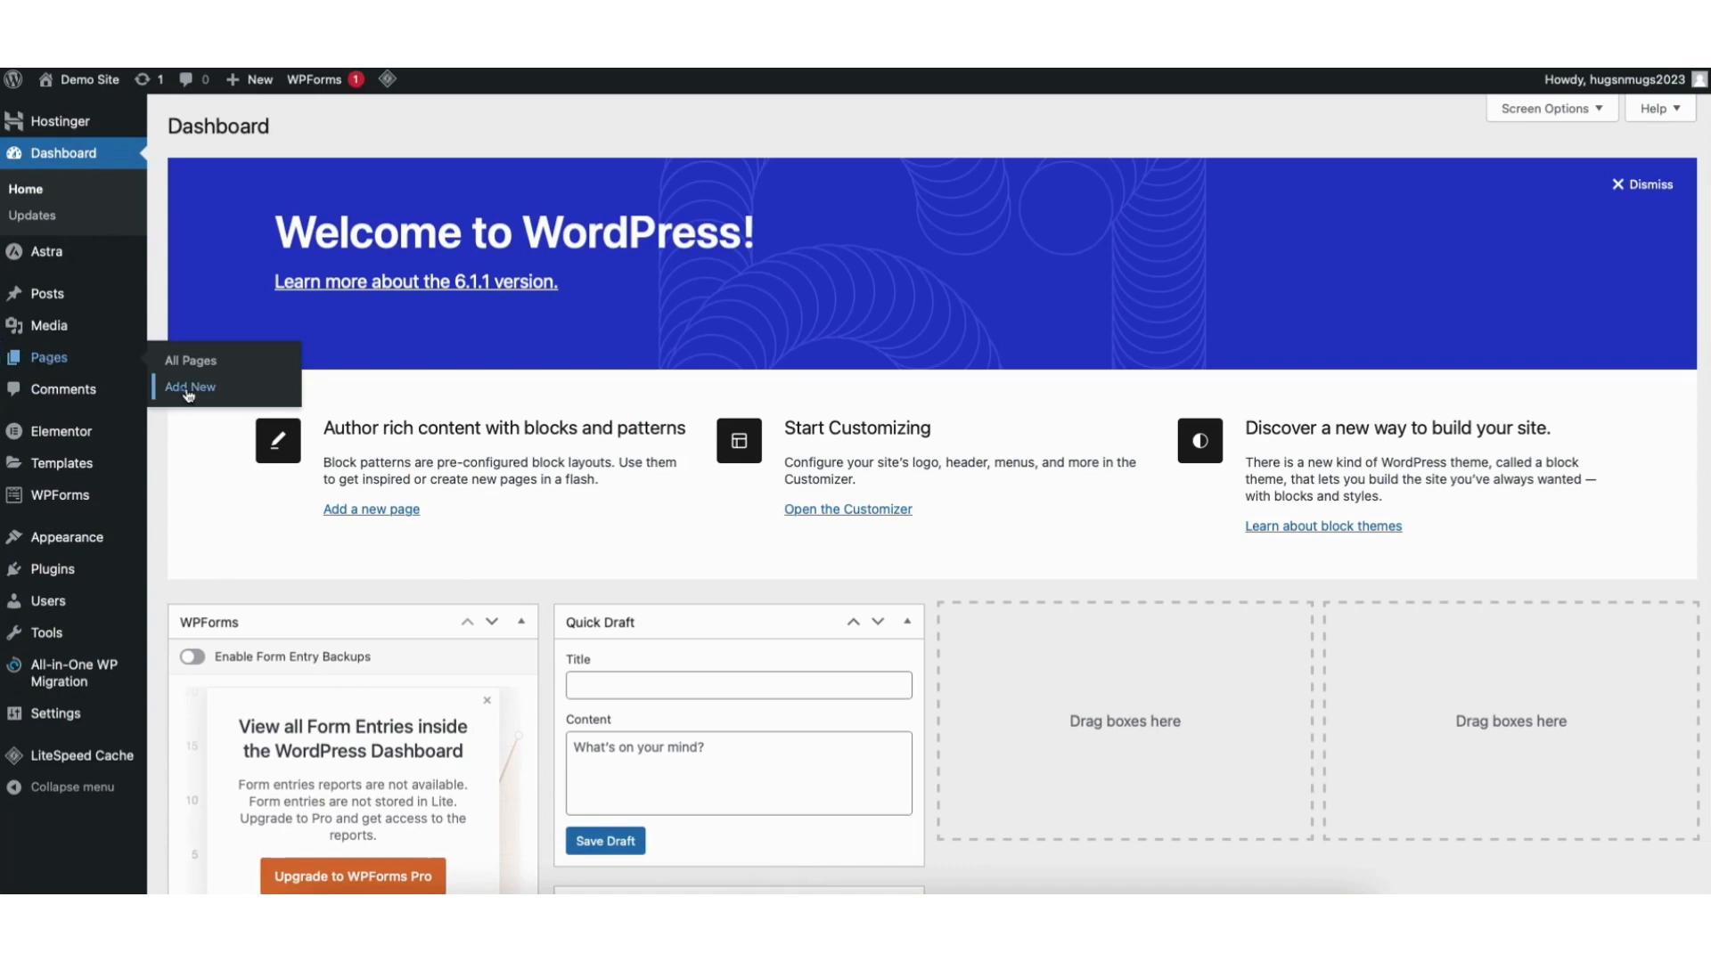
# Browse the Pages list and the Media Library, then open All Posts showing 'Hello world!'.
pyautogui.click(192, 362)
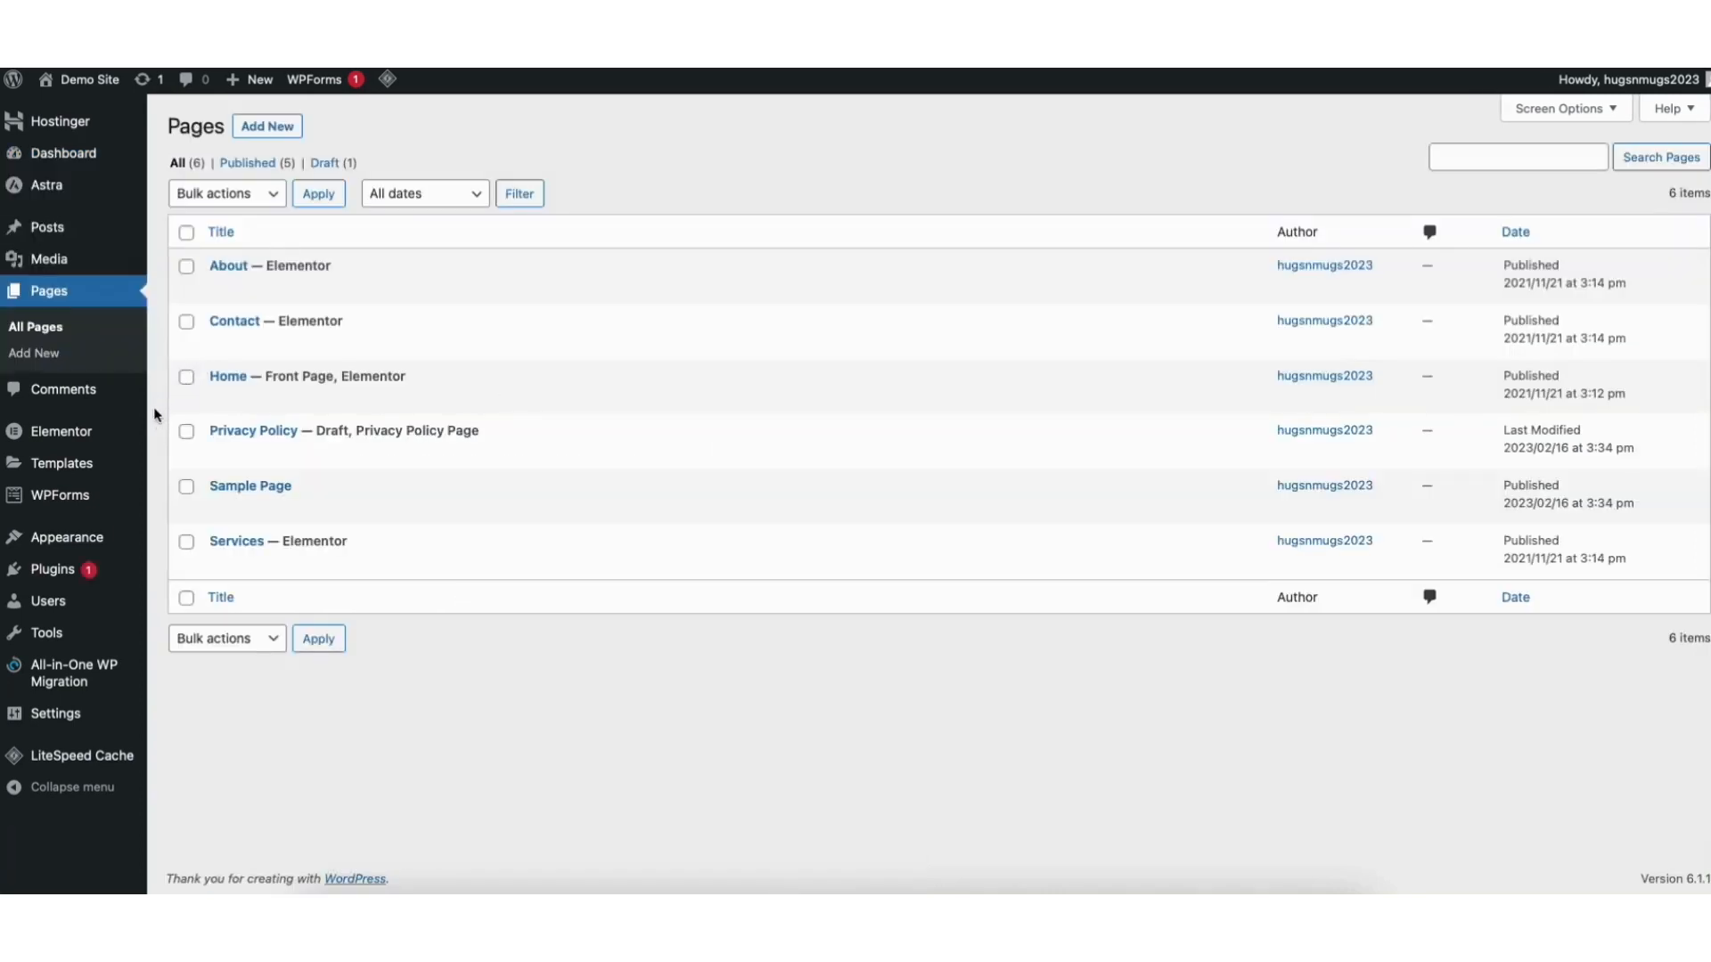
pyautogui.moveTo(62, 263)
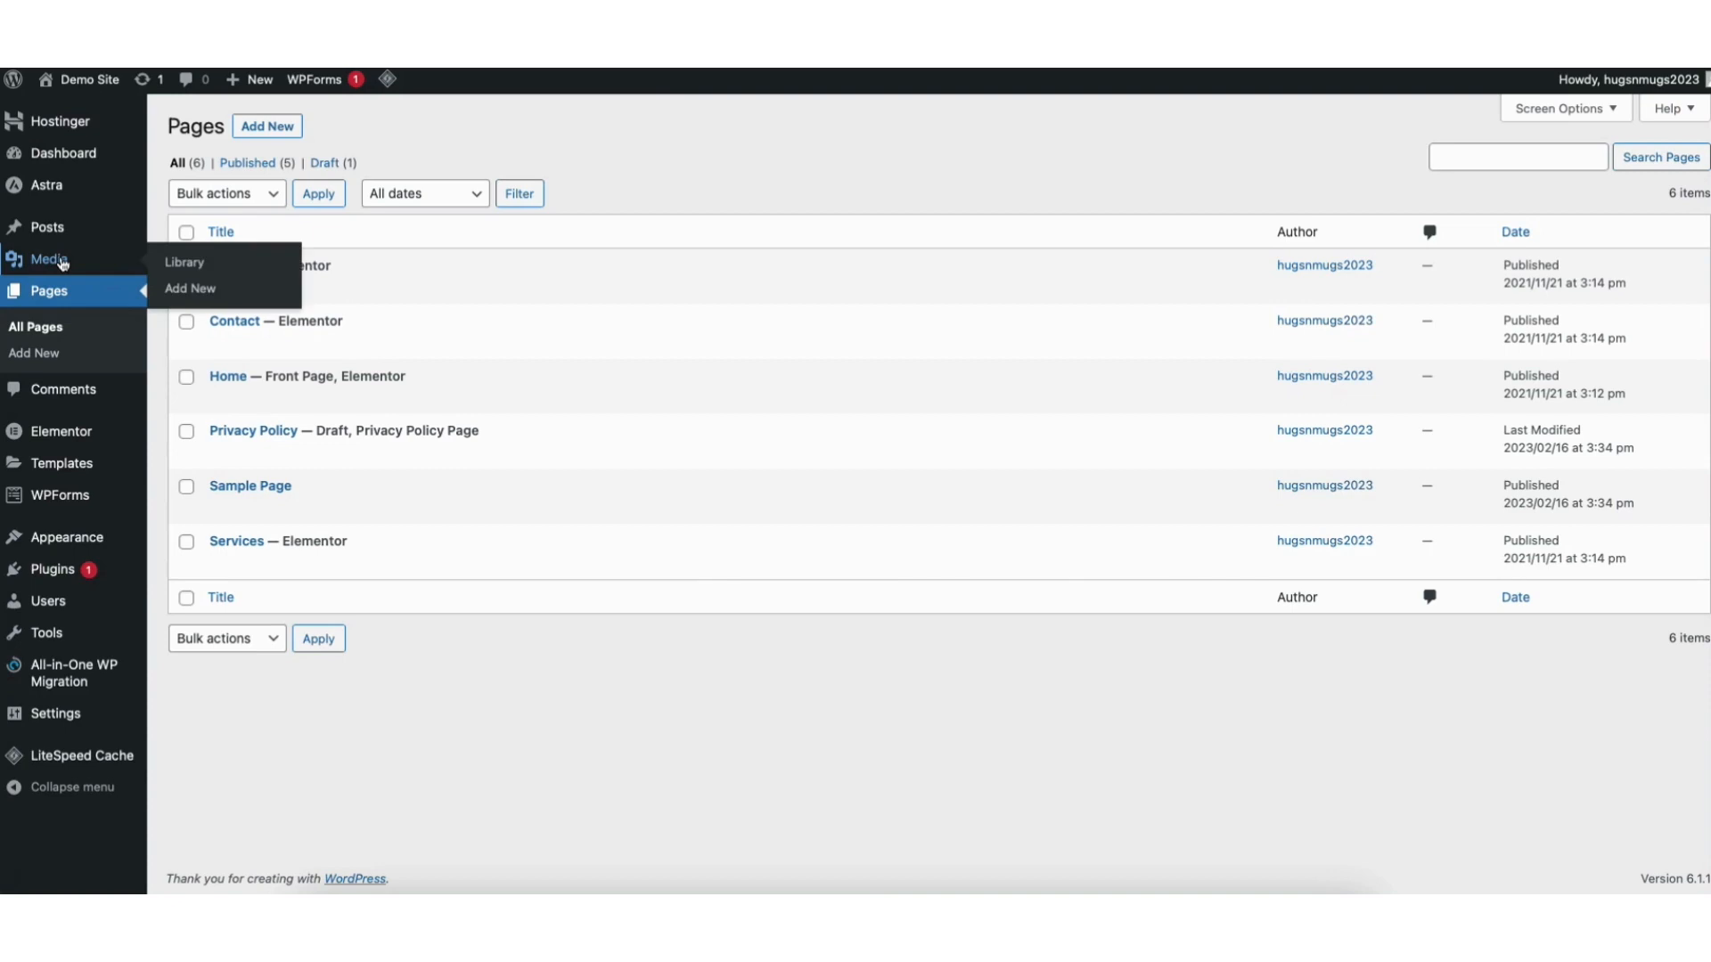
pyautogui.click(196, 267)
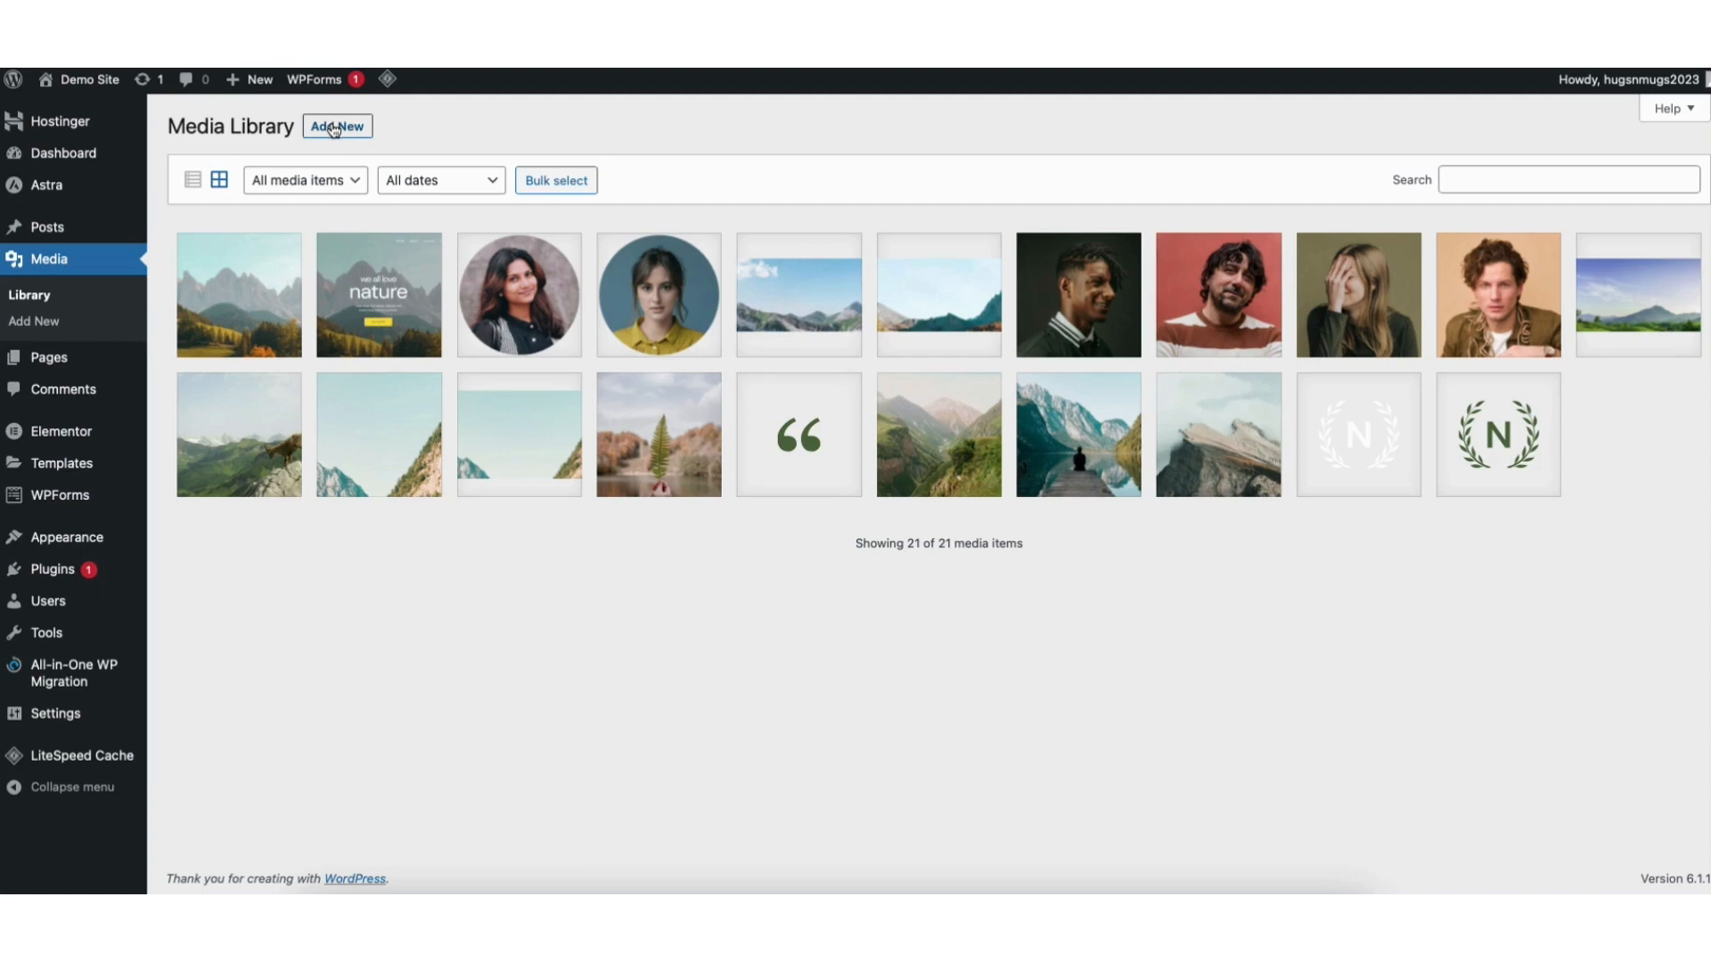
pyautogui.moveTo(52, 231)
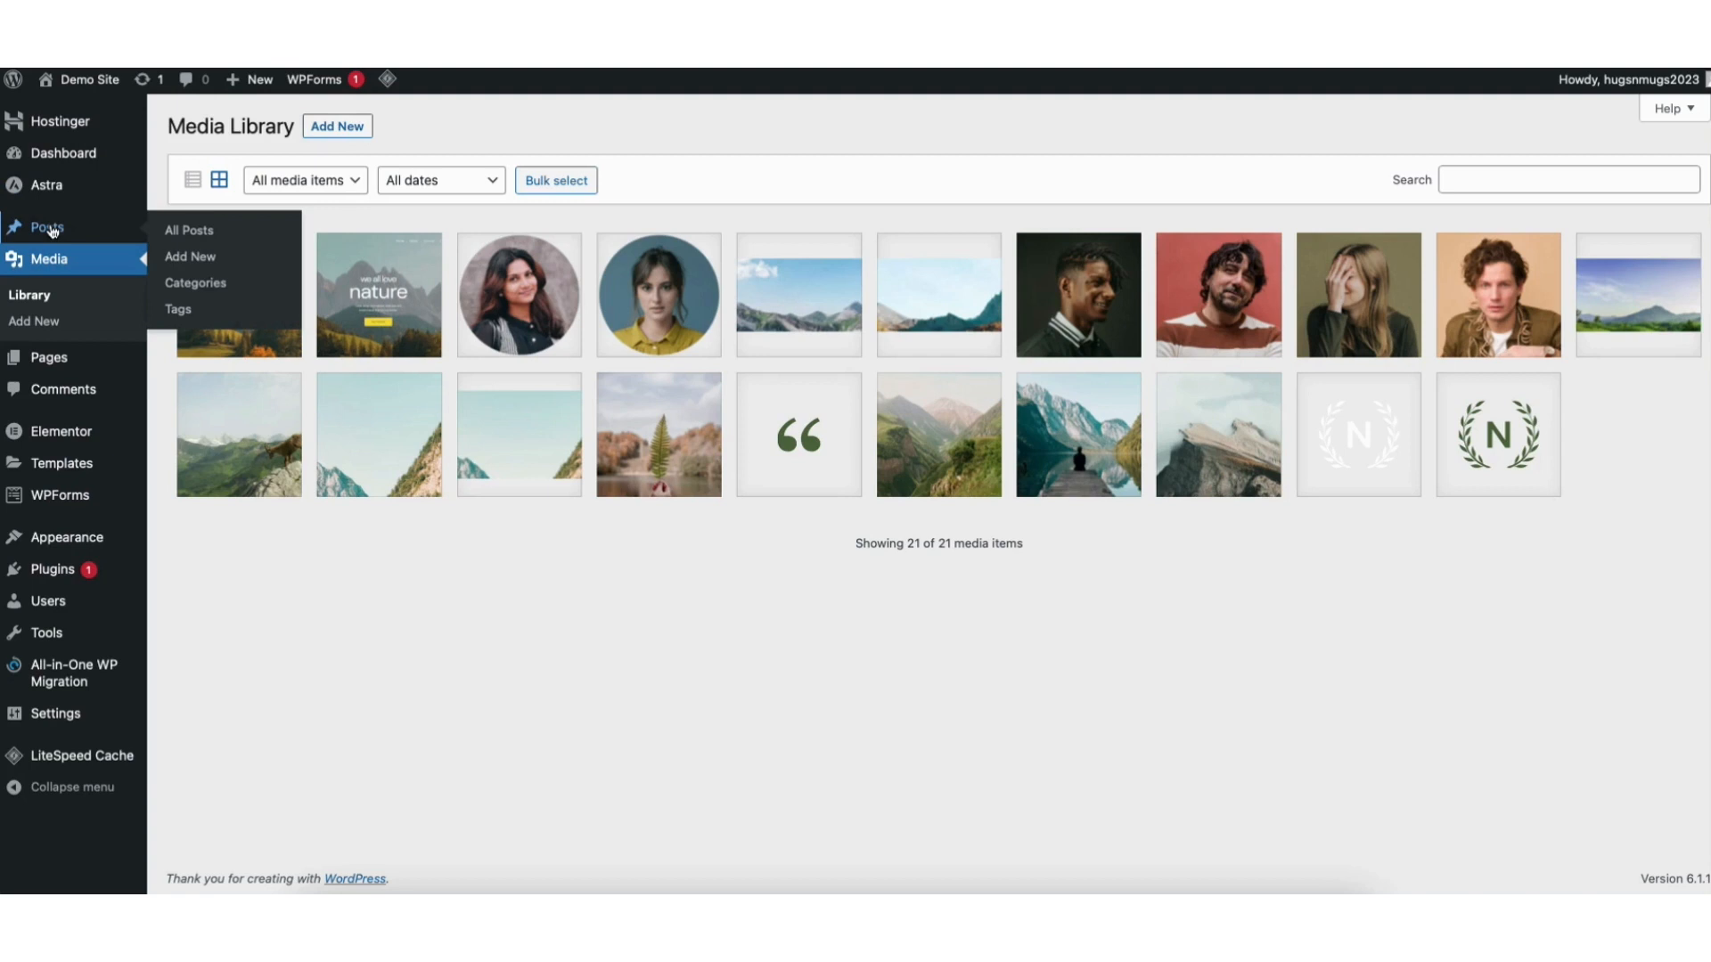
pyautogui.click(202, 234)
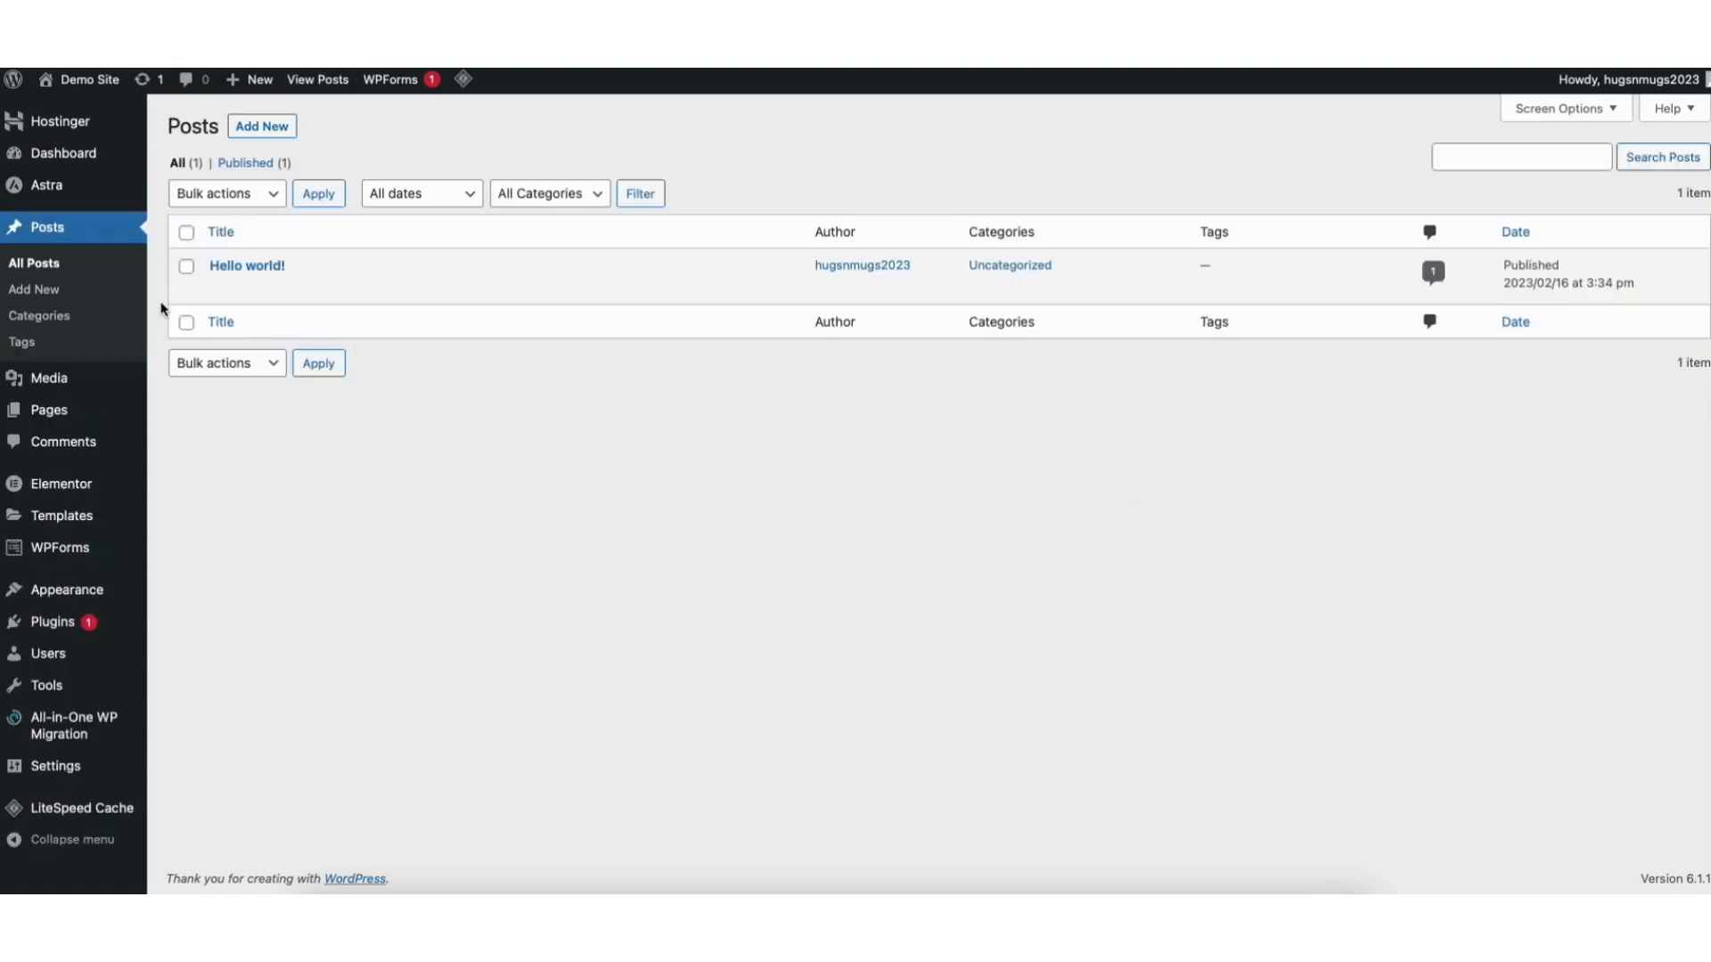
# View the Comments page, browse the Add Plugins page, then go to the Menus editor.
pyautogui.click(67, 450)
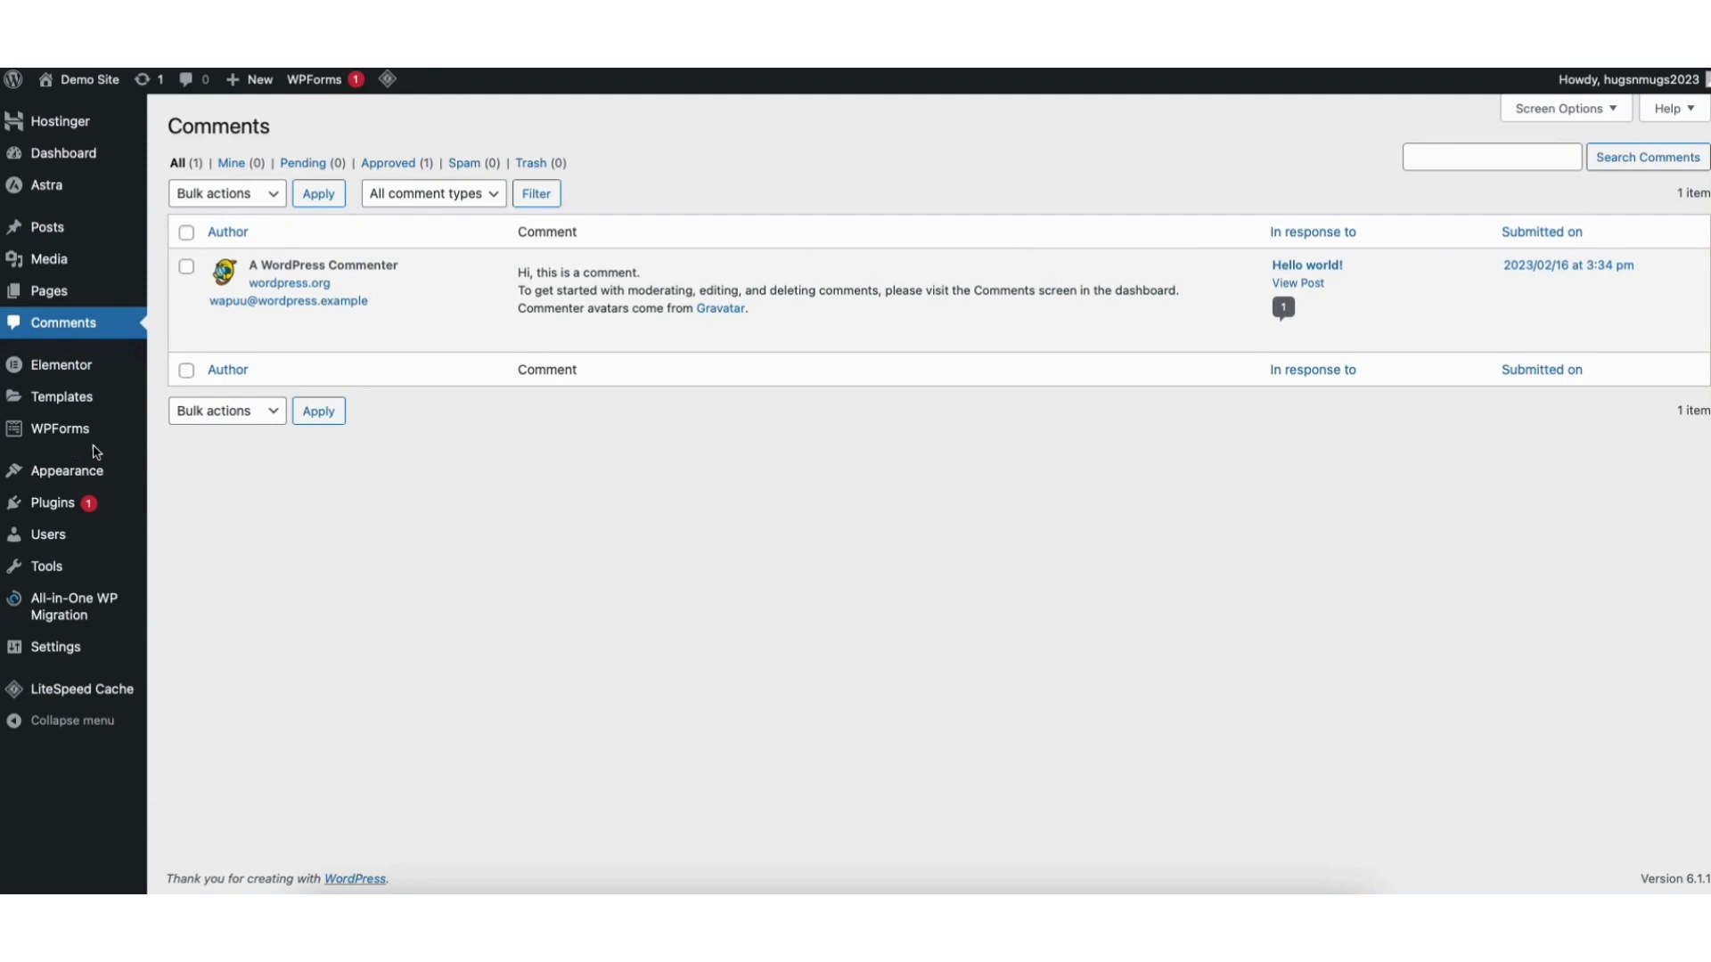
pyautogui.moveTo(736, 335)
pyautogui.moveTo(61, 504)
pyautogui.click(204, 534)
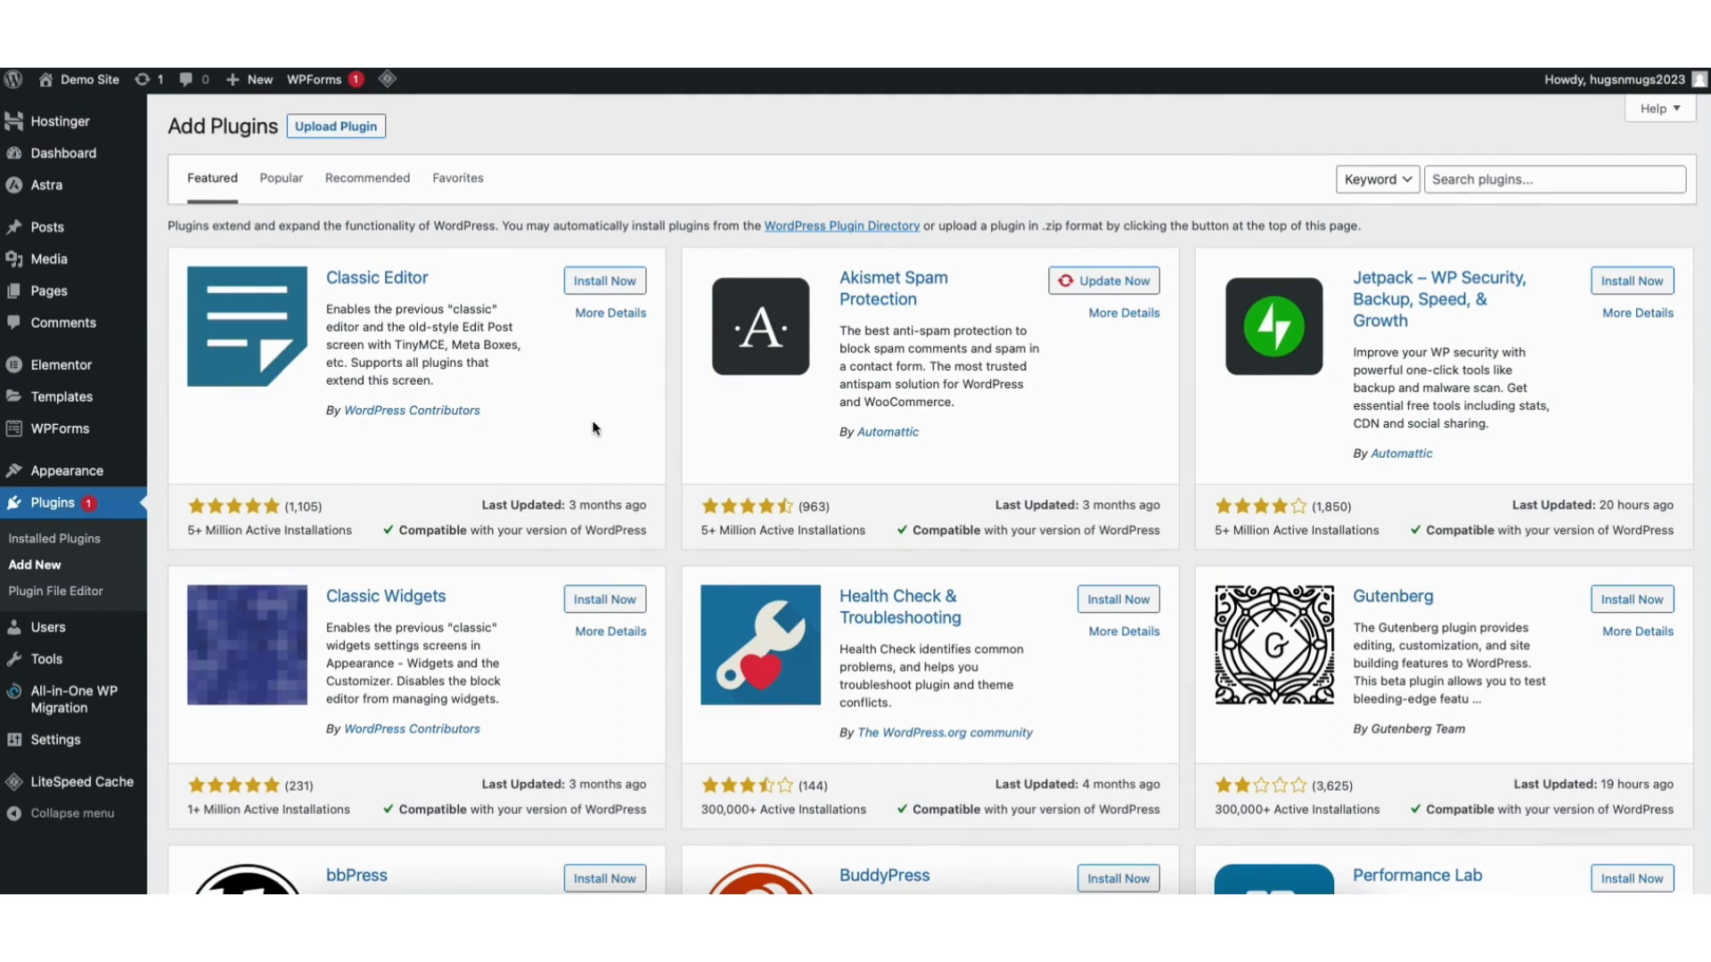
pyautogui.moveTo(74, 473)
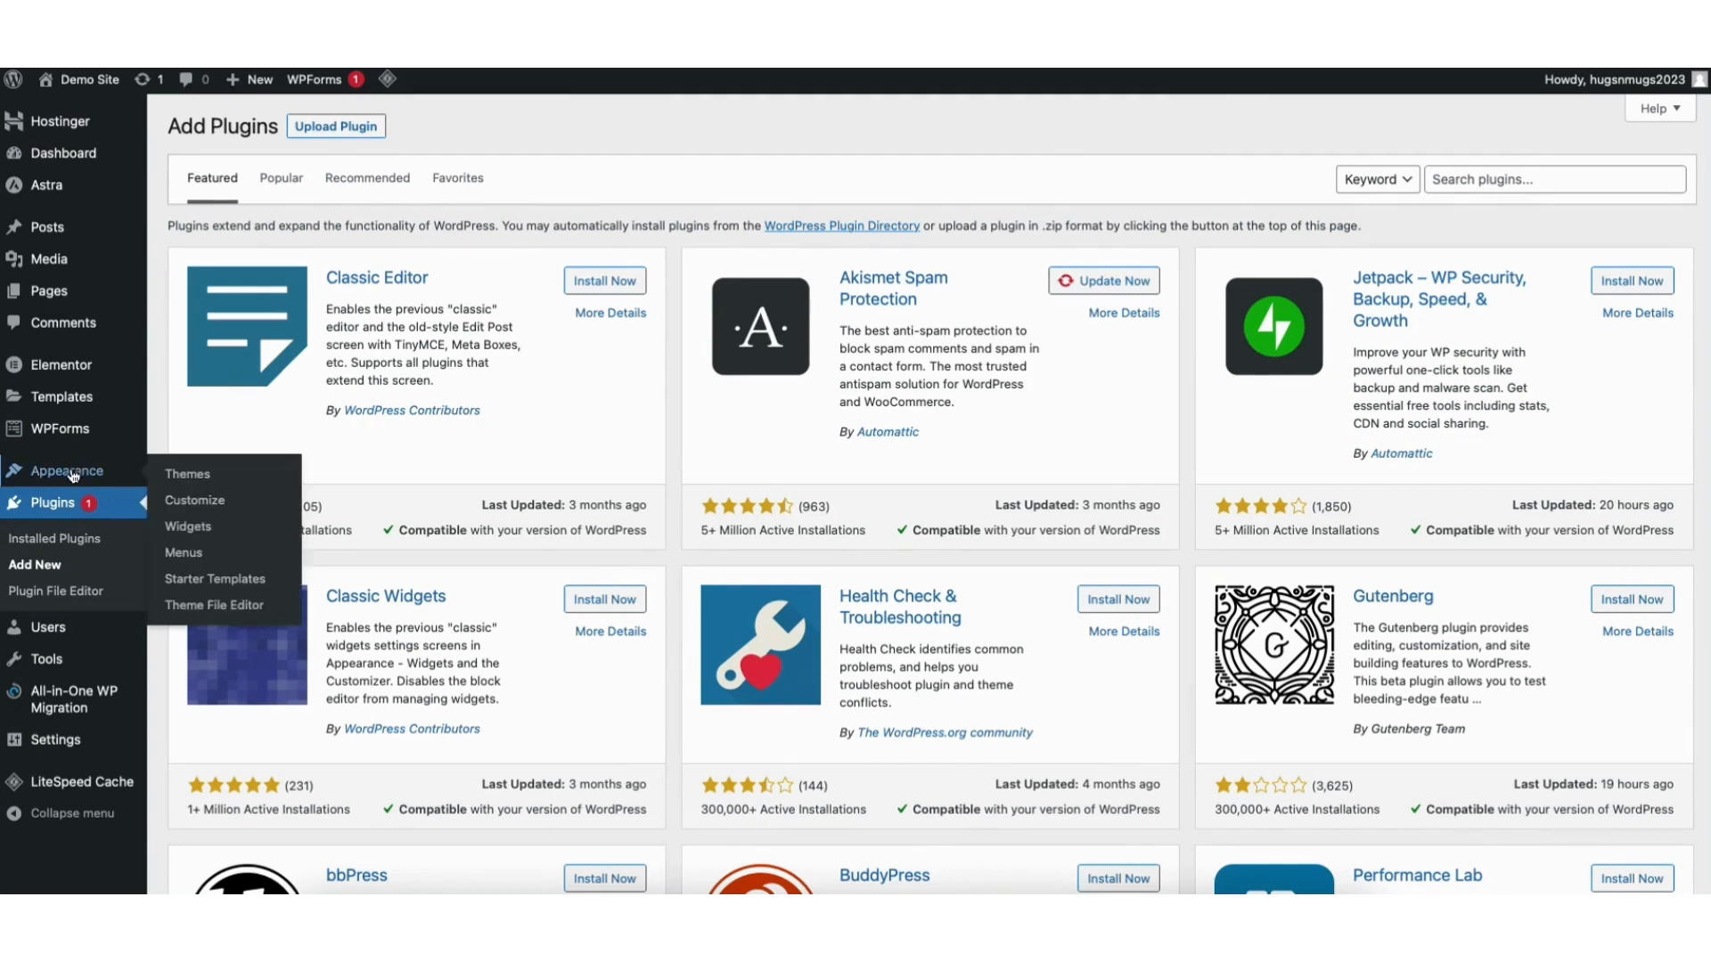
pyautogui.click(196, 554)
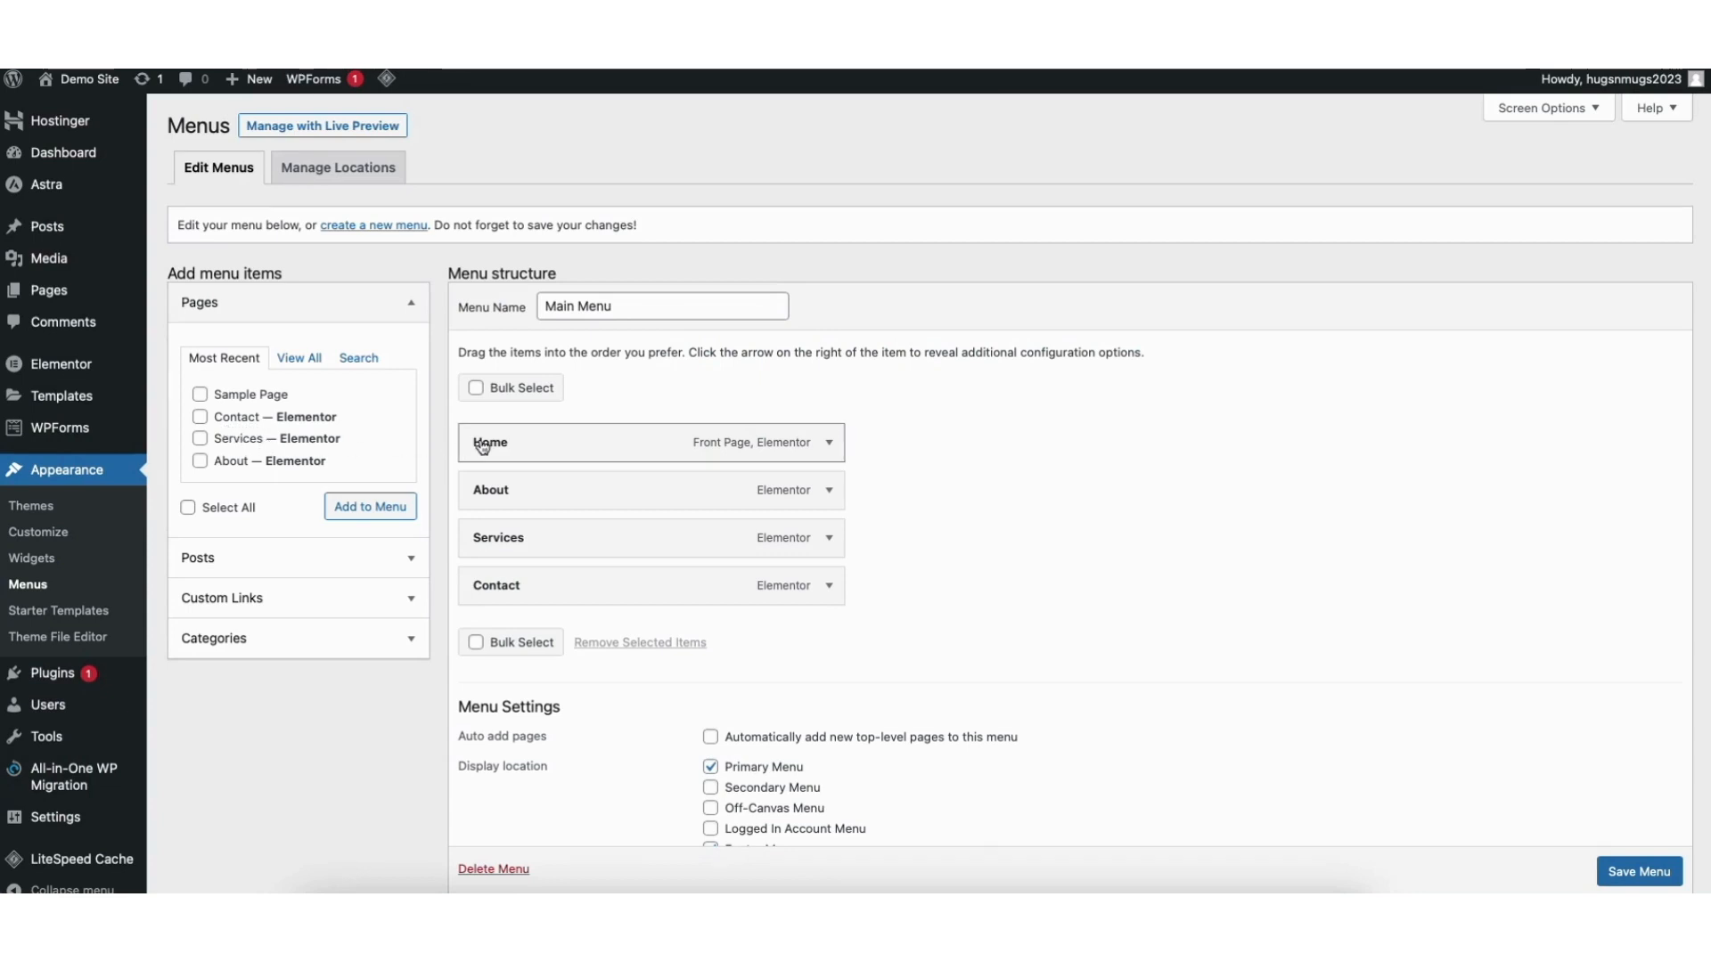
# Try moving the Main Menu's Home item below About, then expand and collapse its settings.
pyautogui.moveTo(490, 443)
pyautogui.mouseDown()
pyautogui.moveTo(501, 499)
pyautogui.moveTo(497, 446)
pyautogui.mouseUp()
pyautogui.click(828, 445)
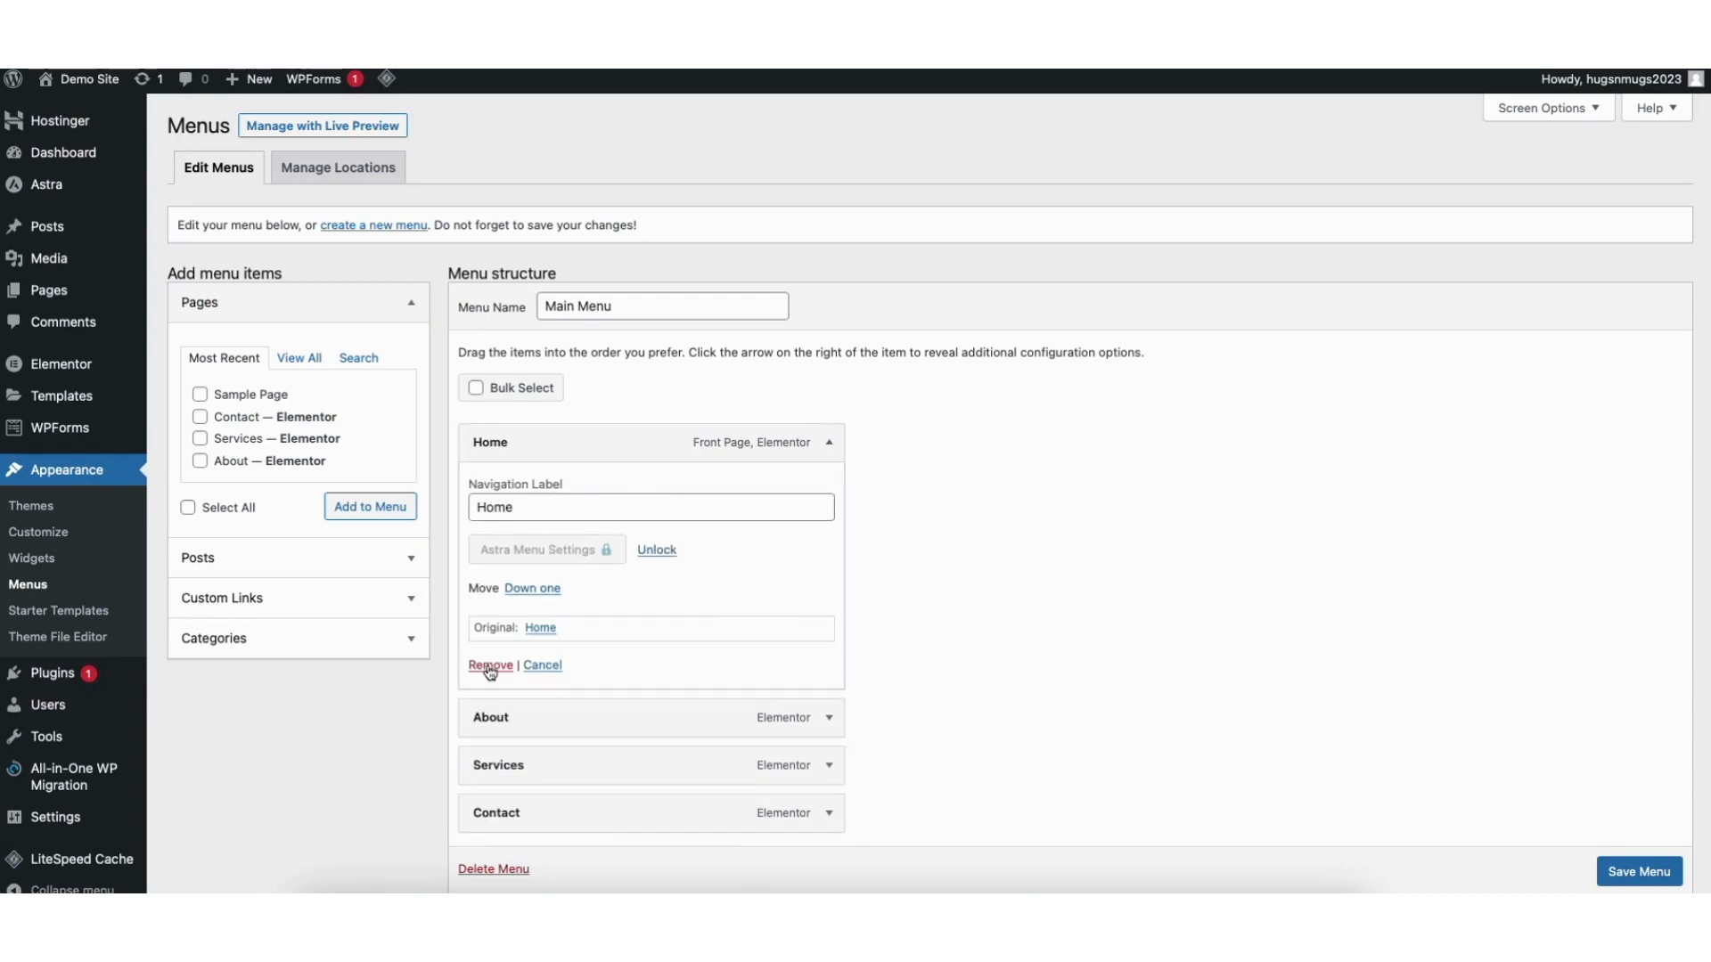
pyautogui.click(829, 442)
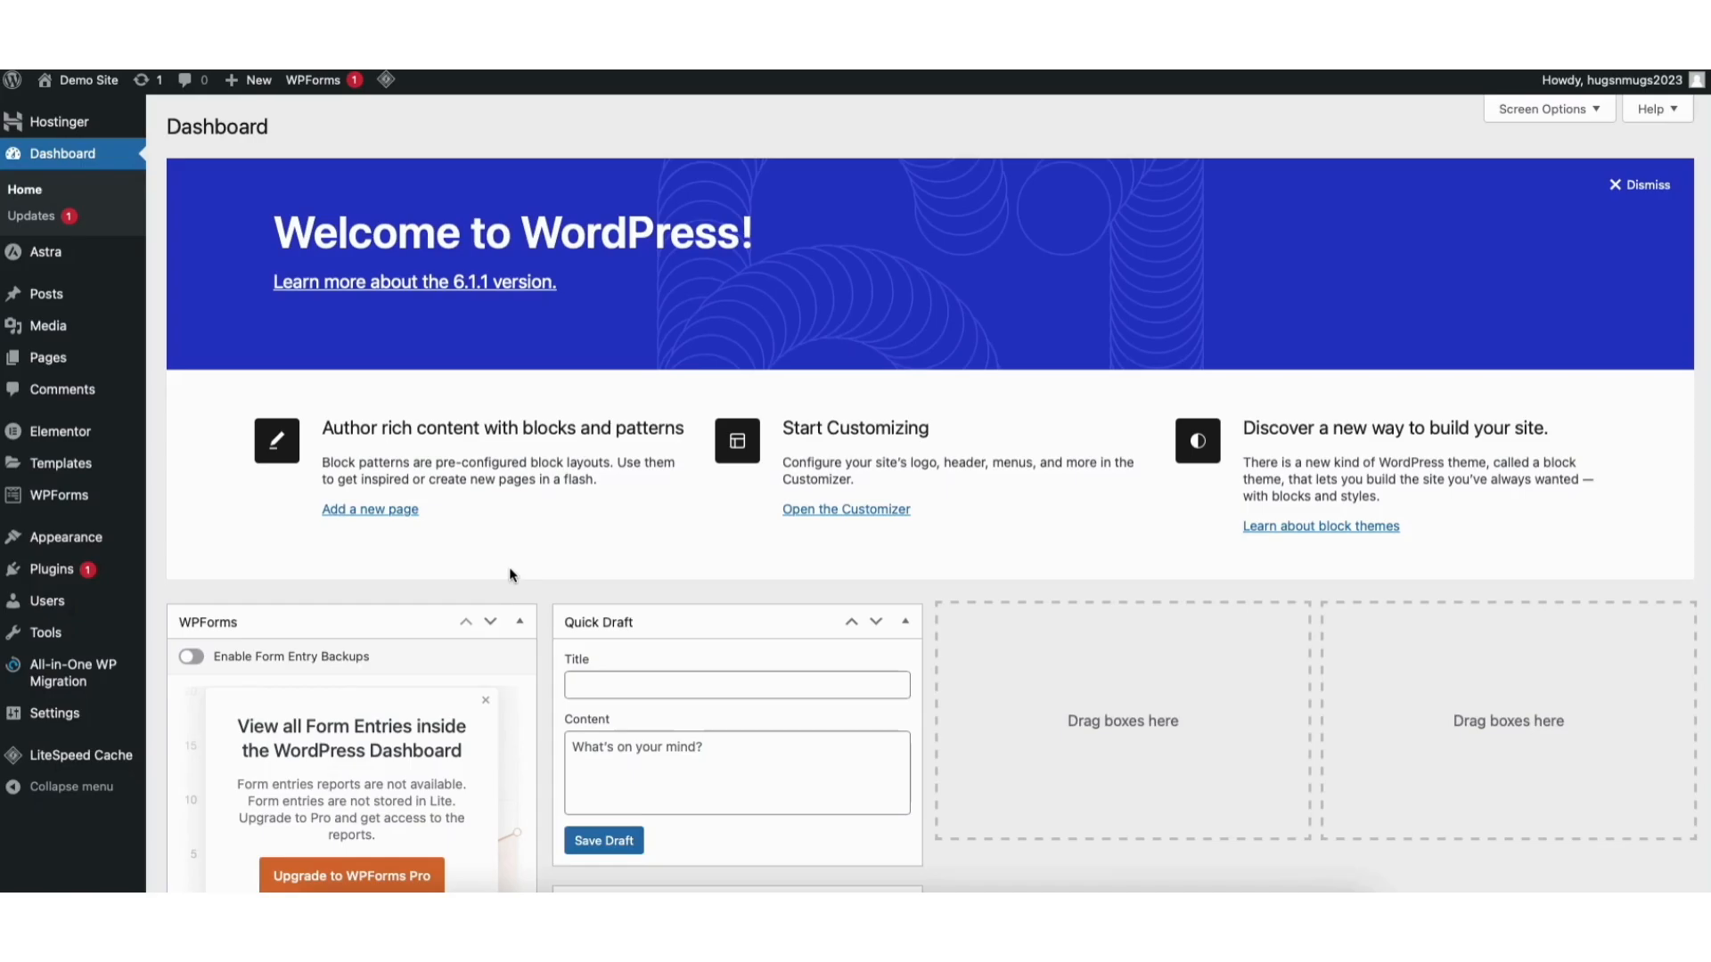
# Open the Customizer's Footer Builder.
pyautogui.moveTo(67, 544)
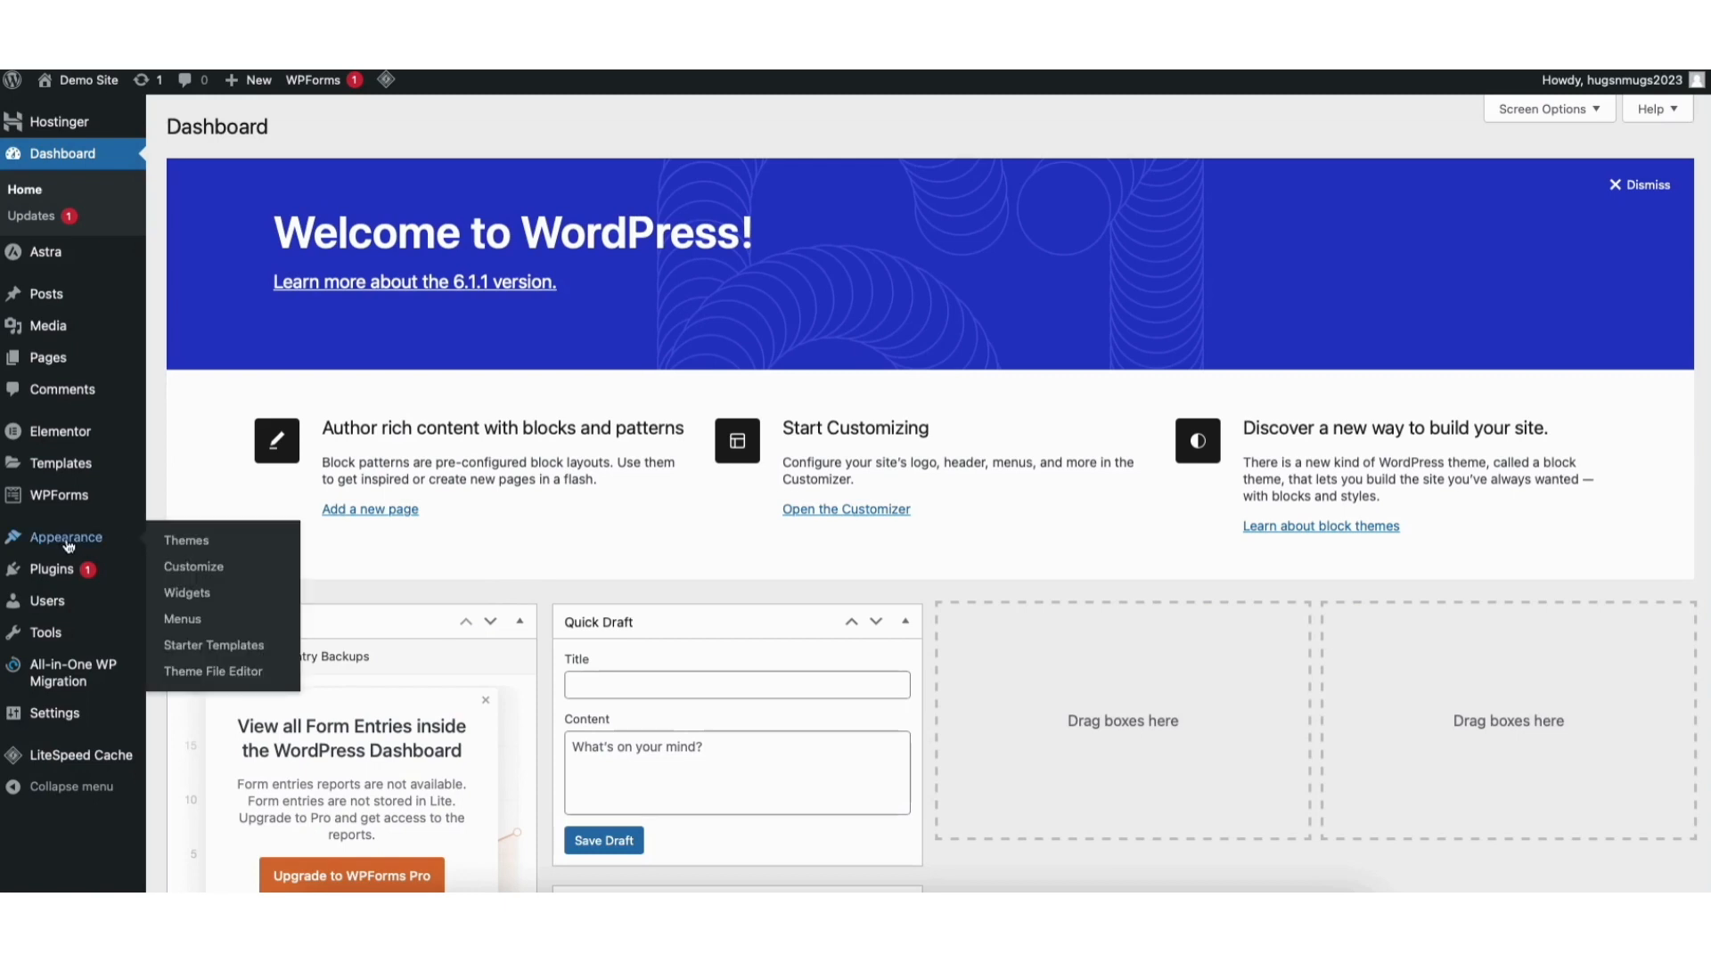
pyautogui.click(203, 571)
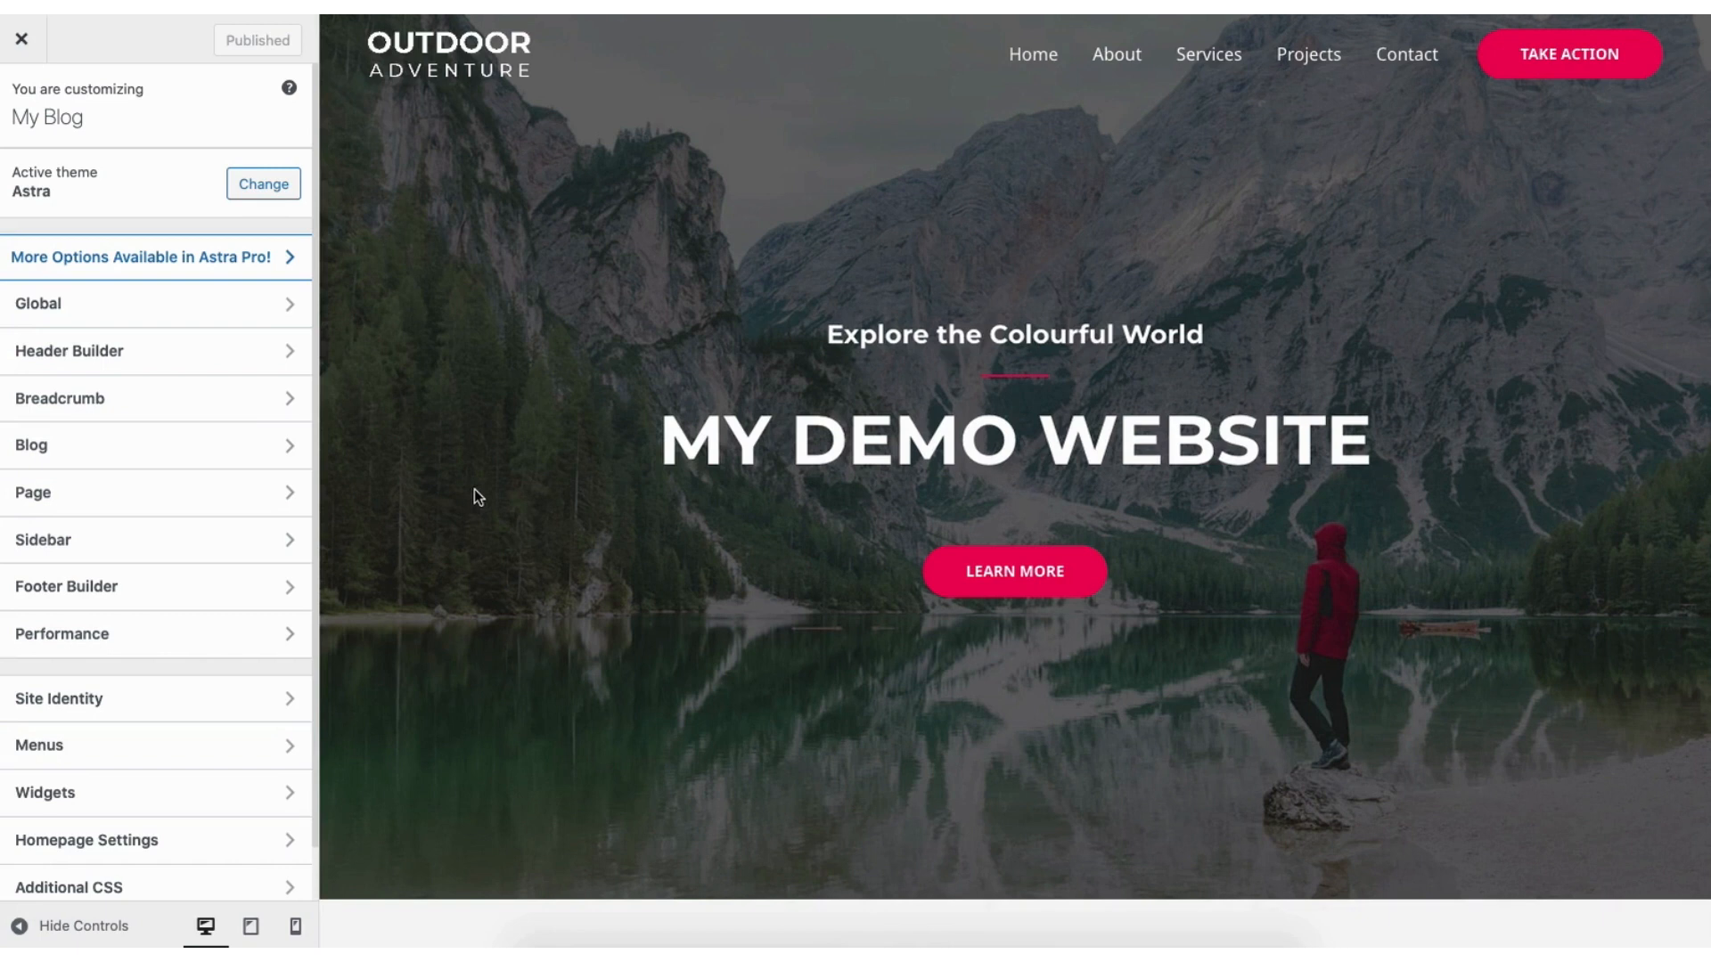
pyautogui.click(202, 588)
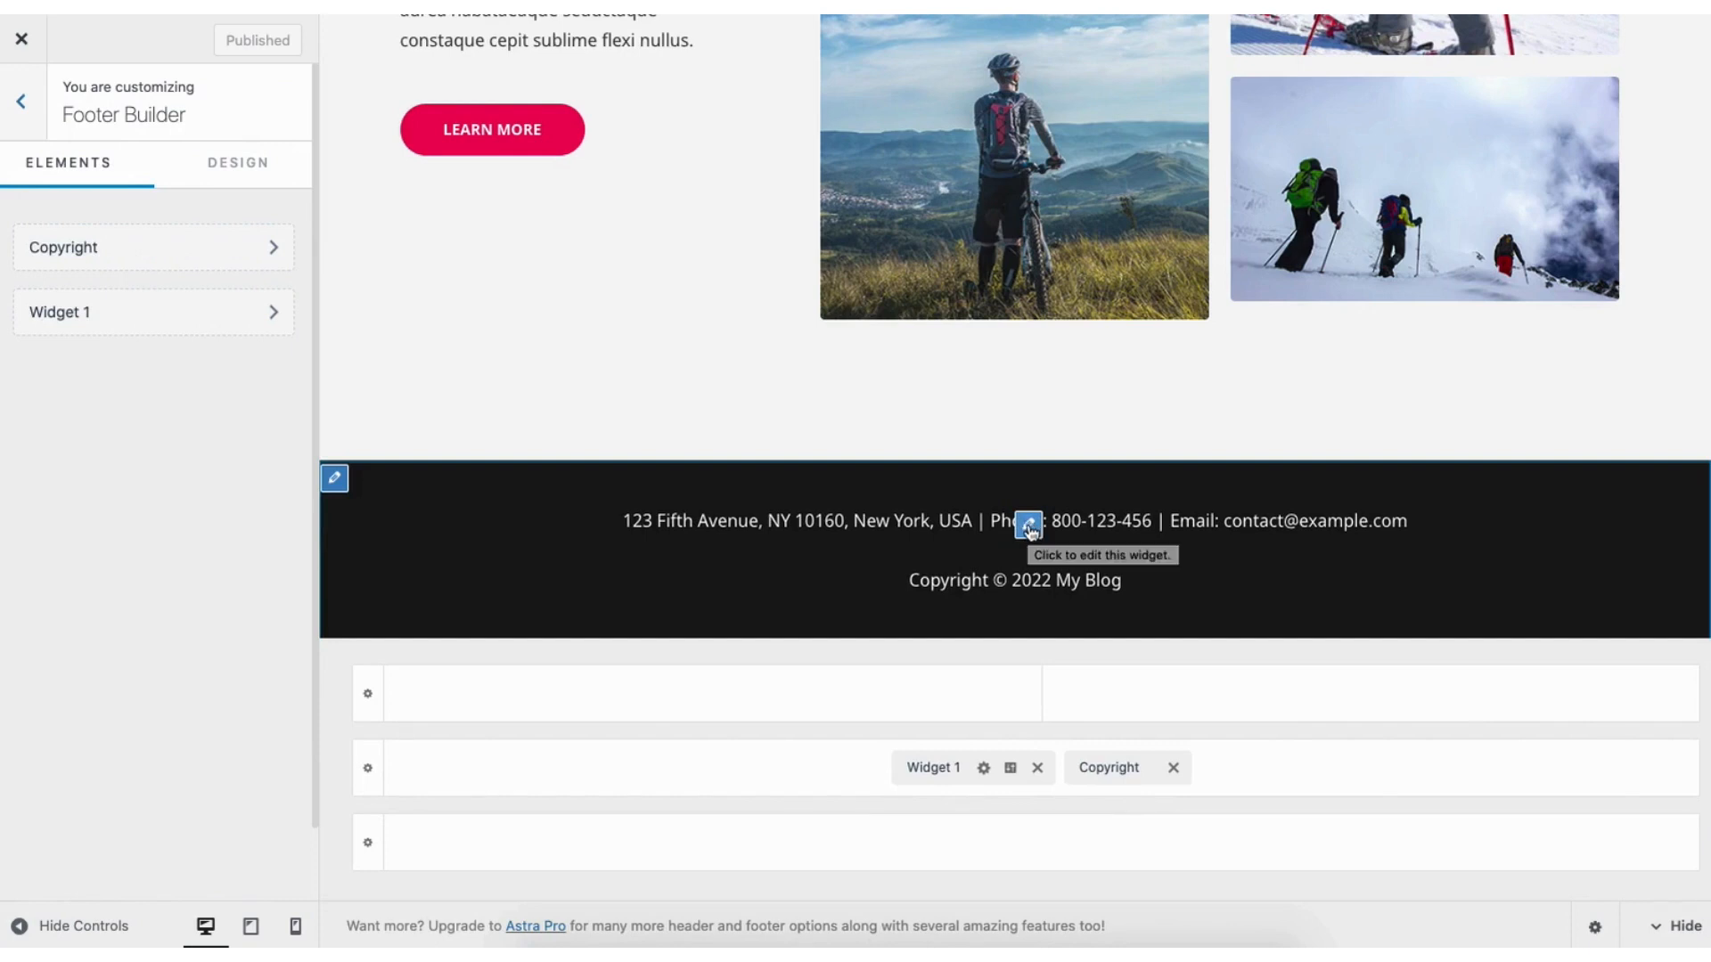
# Open Widget 1's address content for editing, trying the block appender without adding a block.
pyautogui.click(1029, 526)
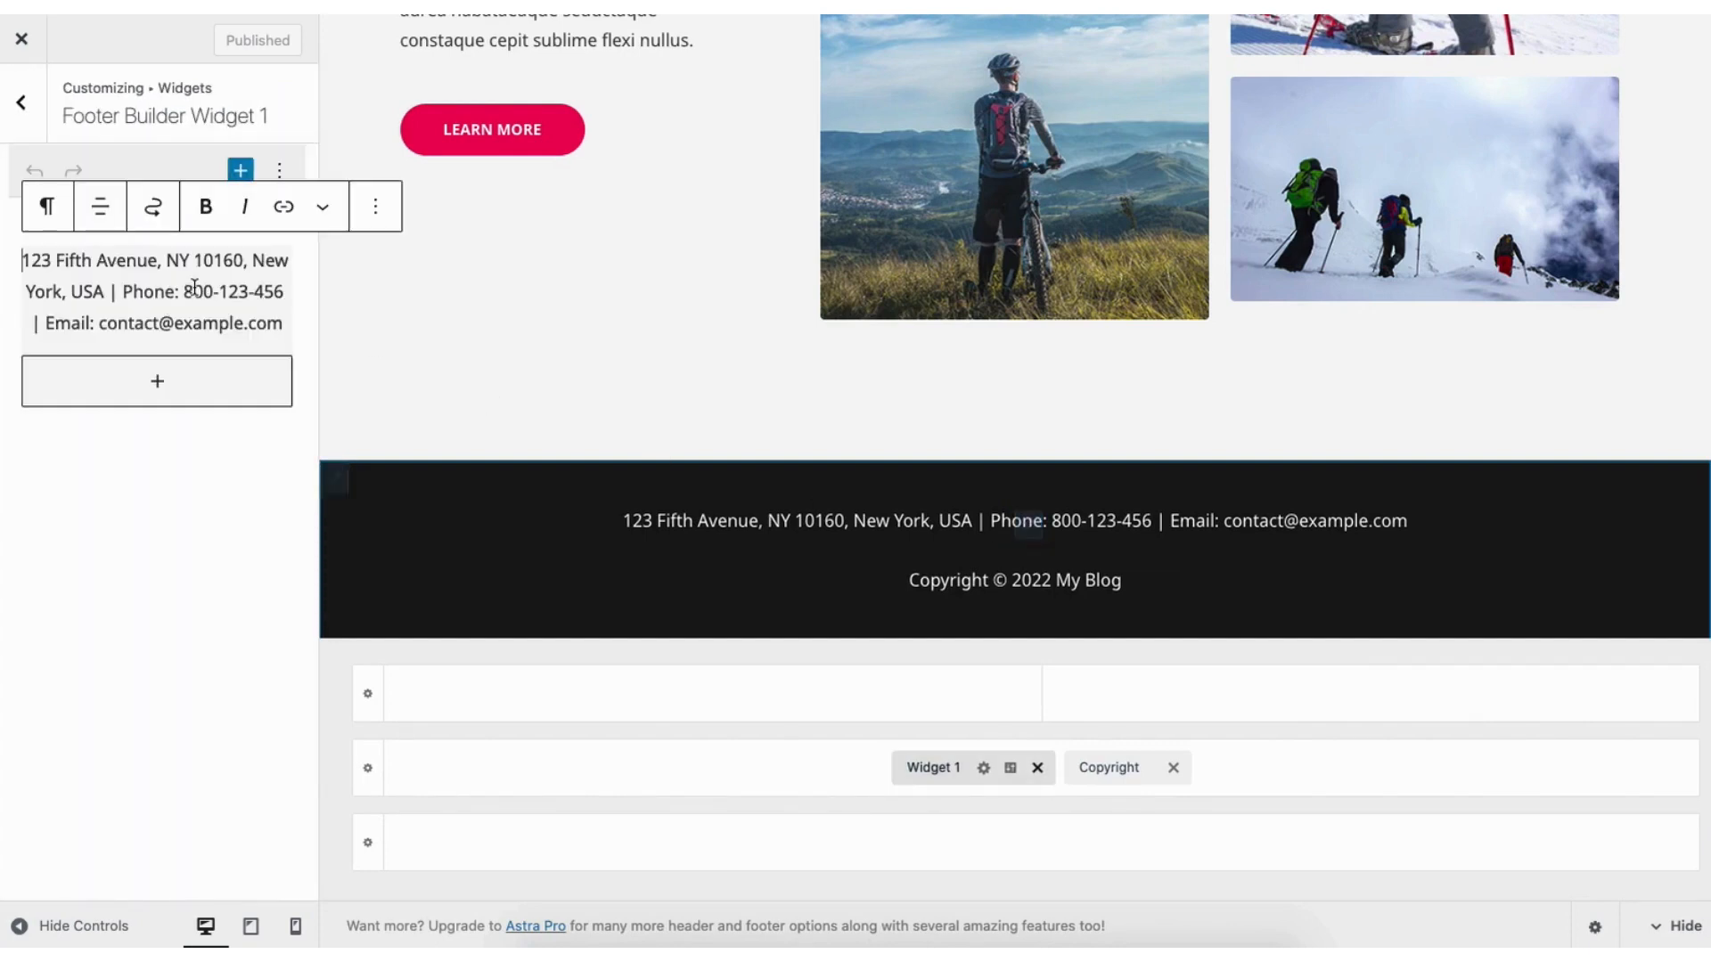
pyautogui.click(24, 105)
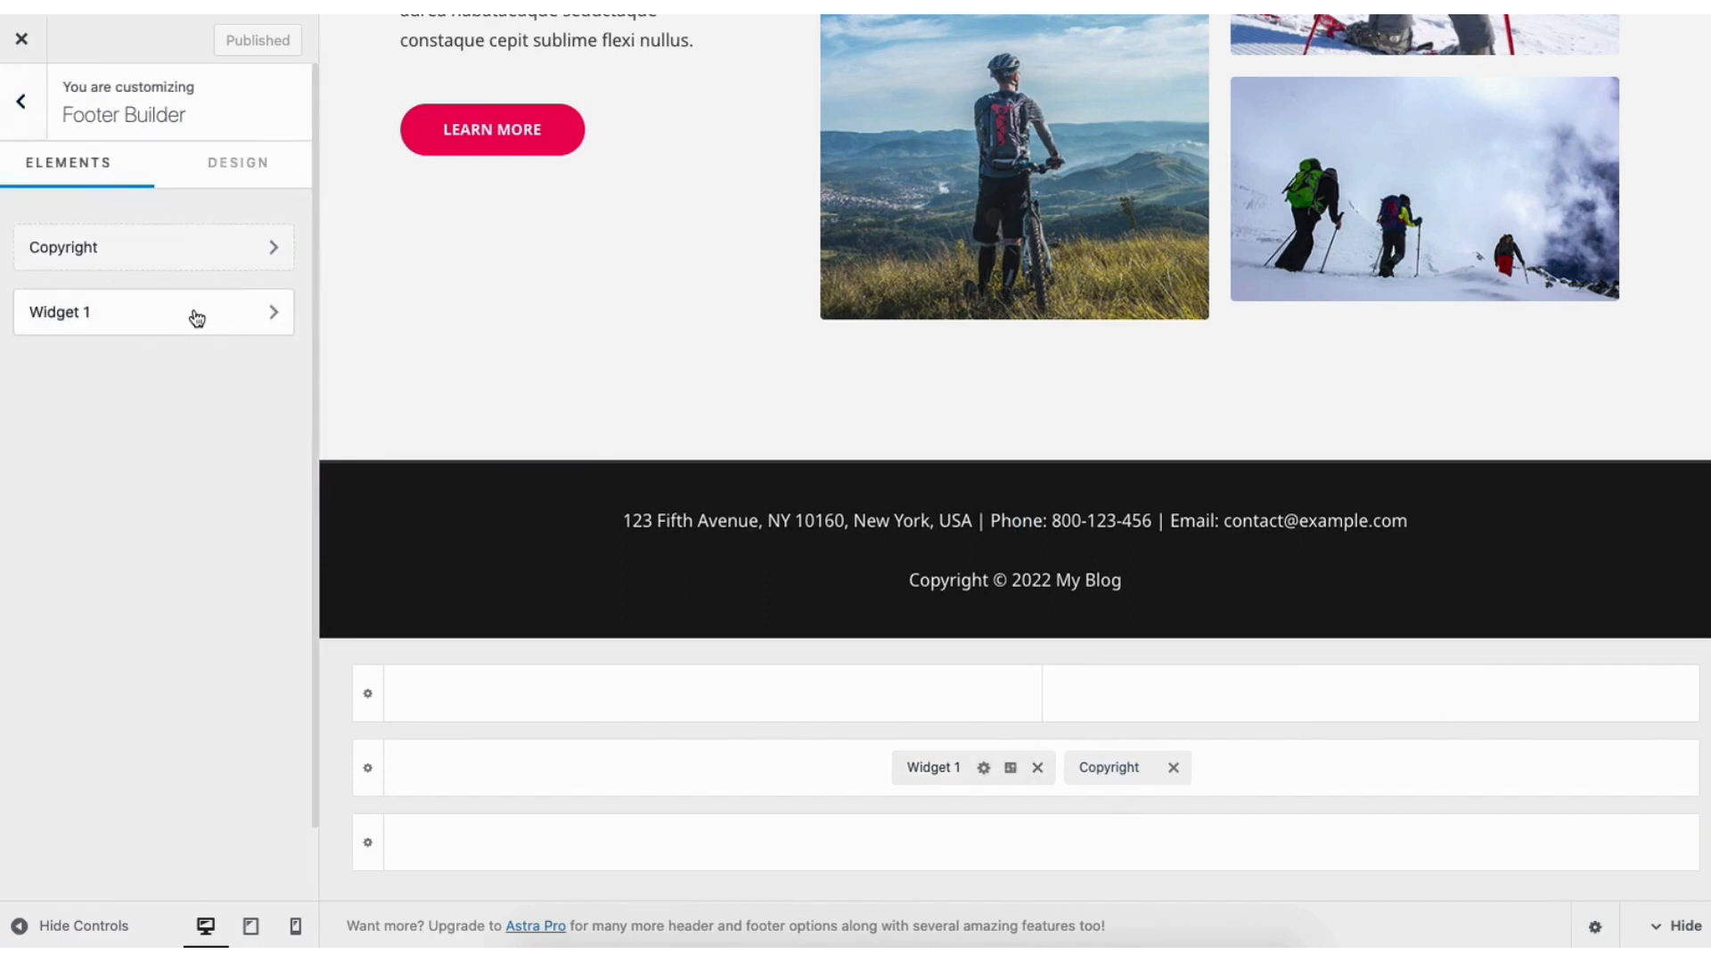
pyautogui.click(145, 317)
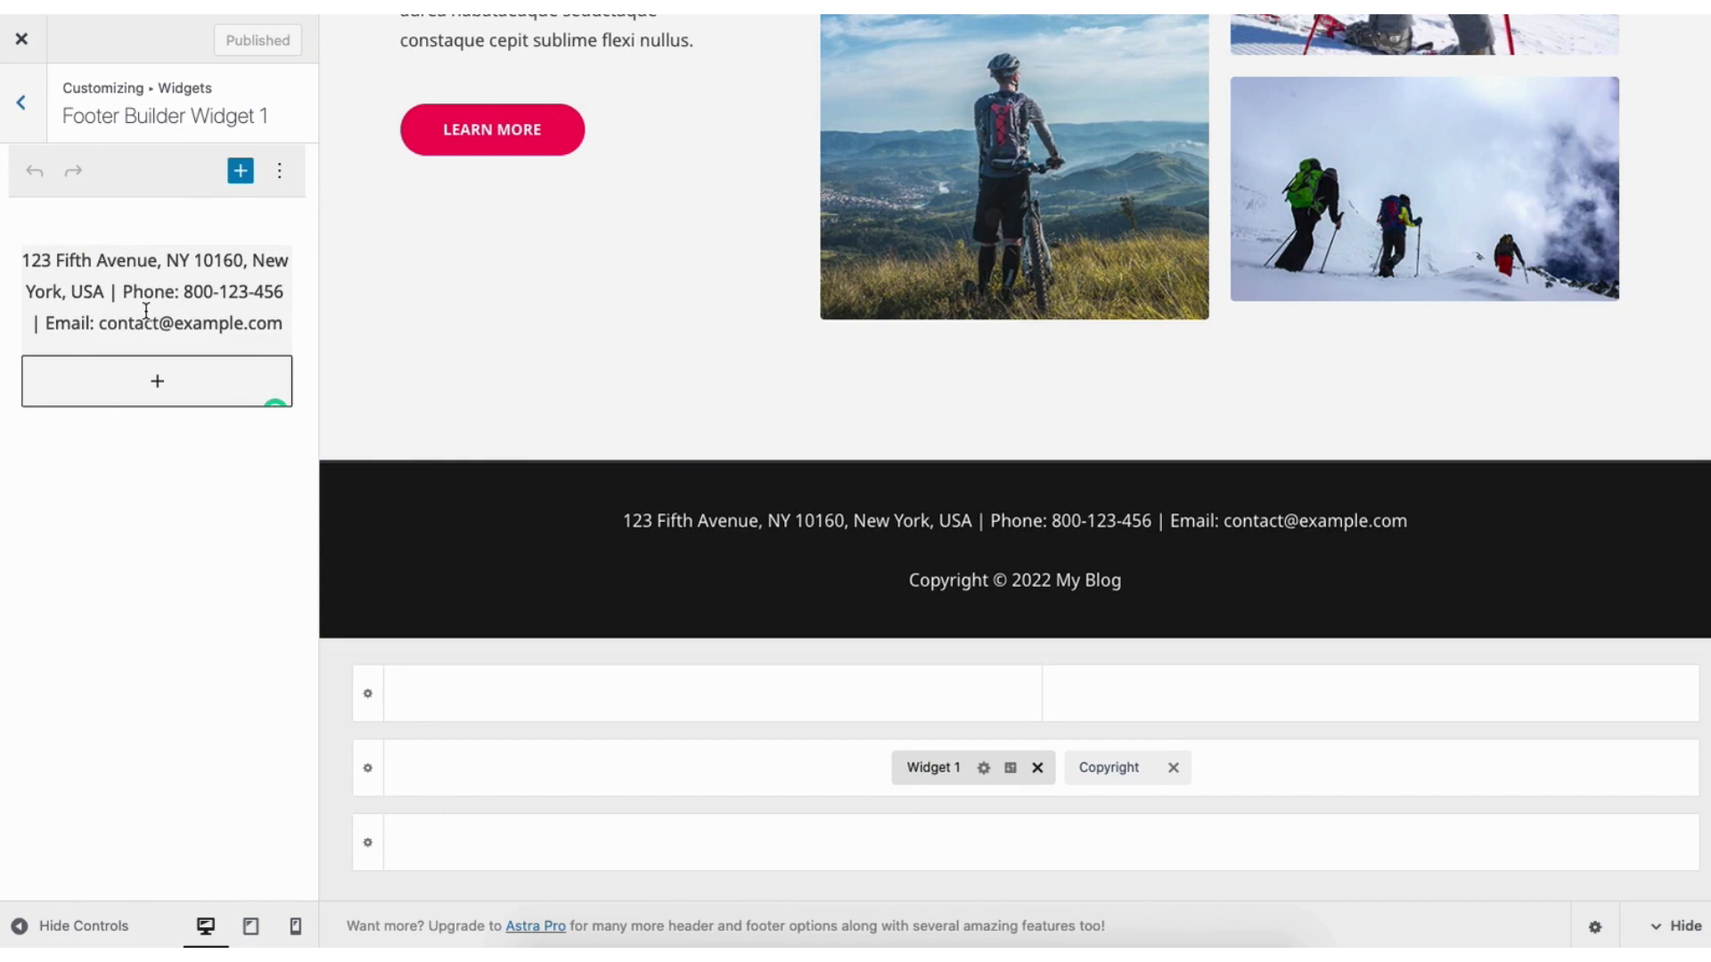
pyautogui.click(151, 384)
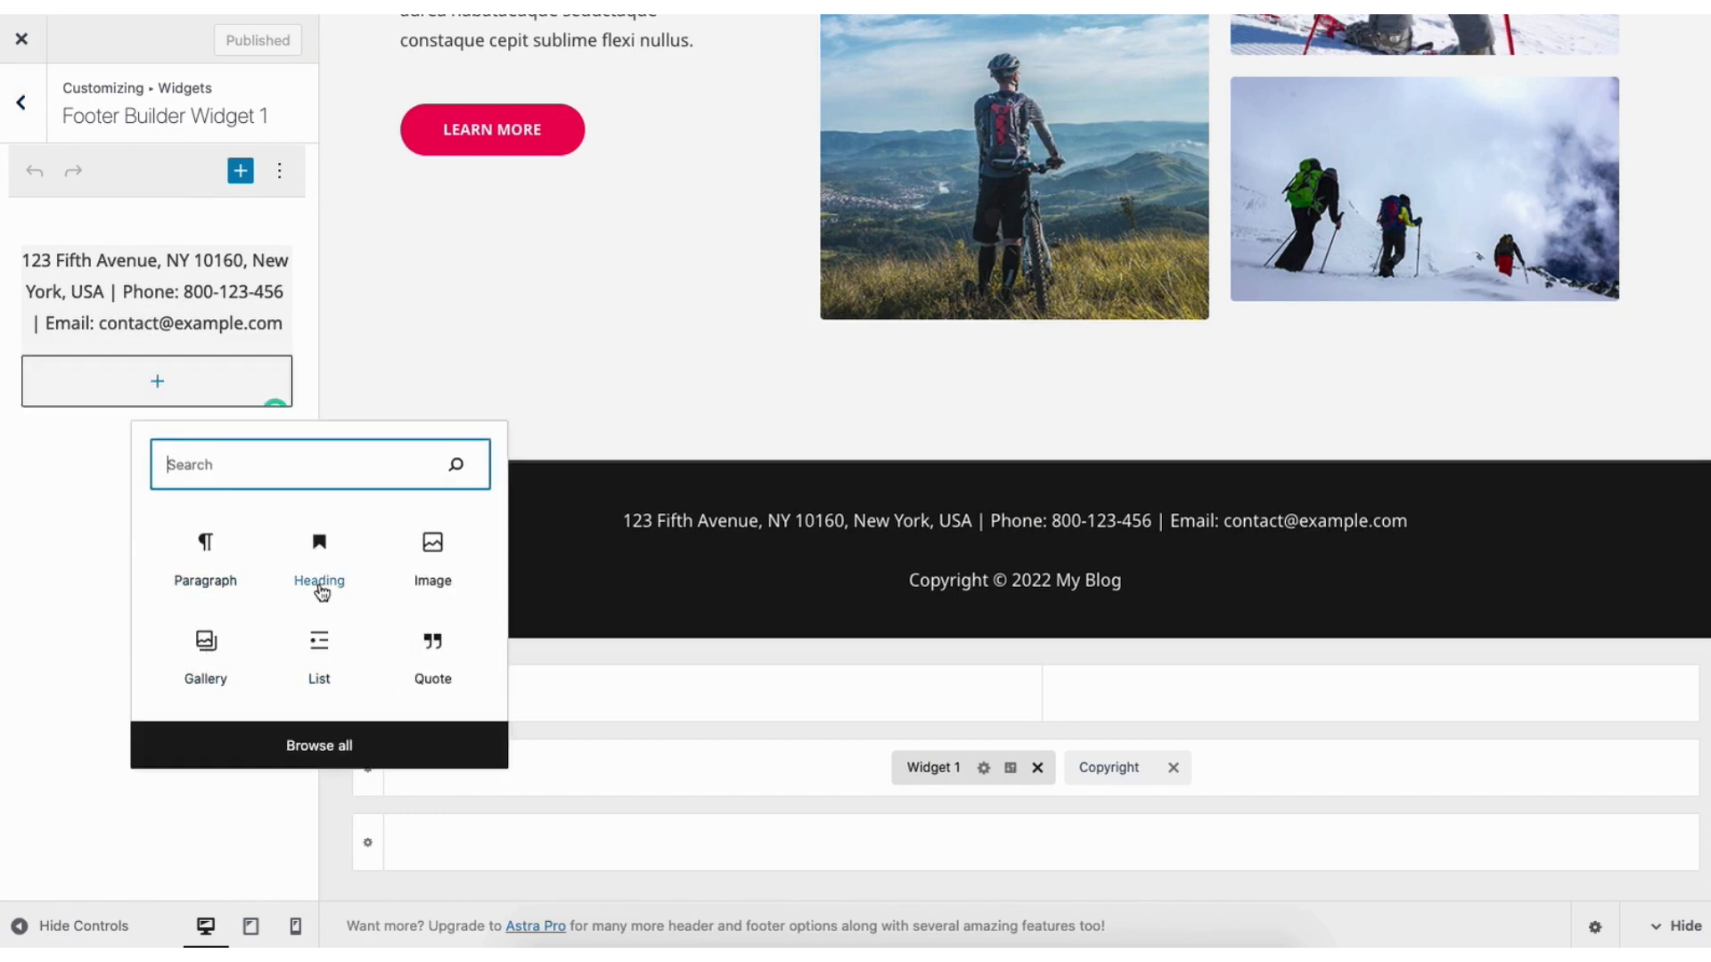
pyautogui.click(87, 503)
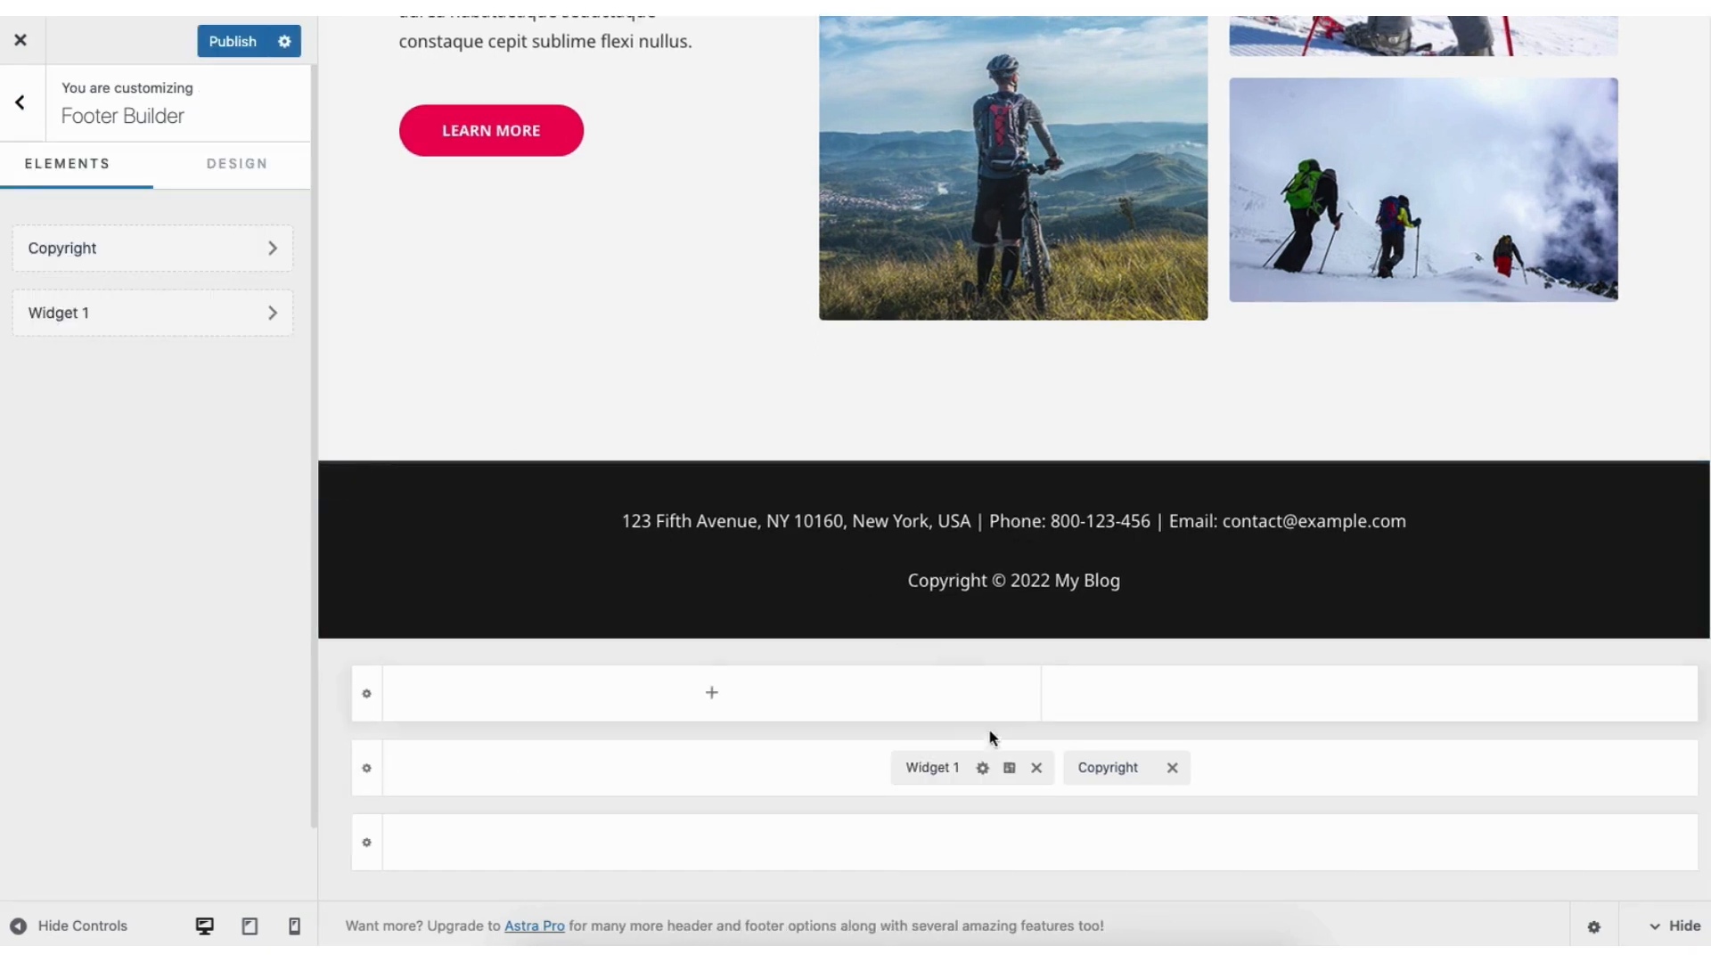
# Set the primary footer row to 2 columns and return to the main Customizer menu.
pyautogui.click(1011, 770)
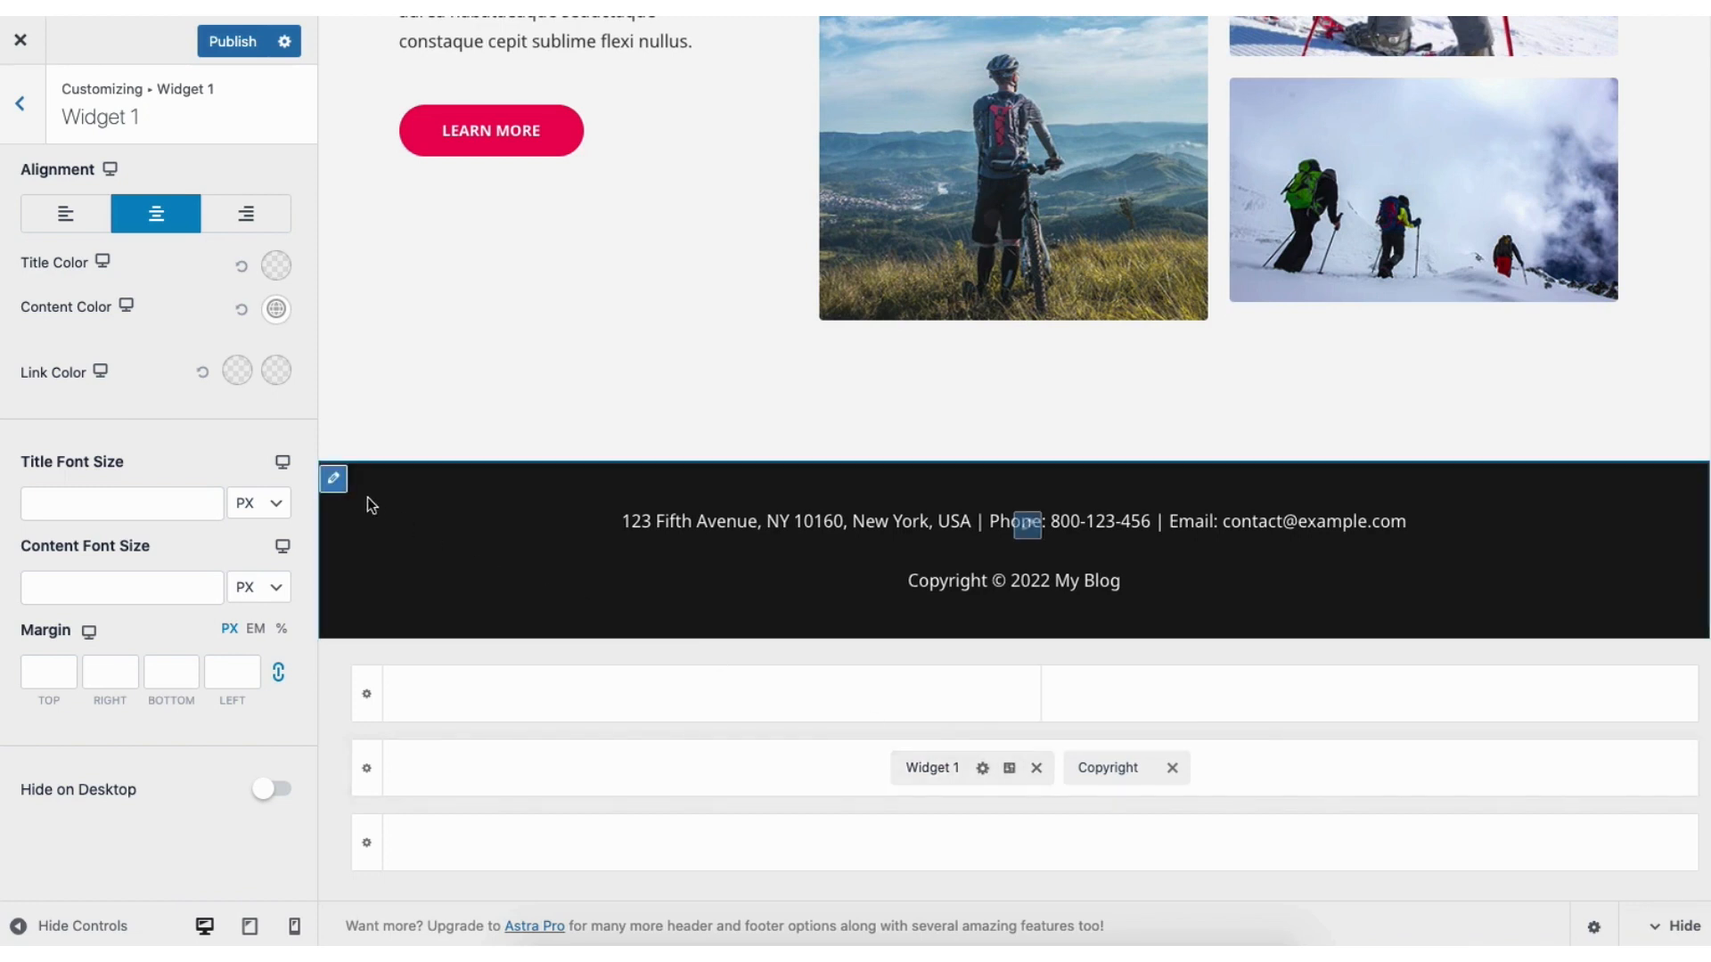
pyautogui.click(335, 482)
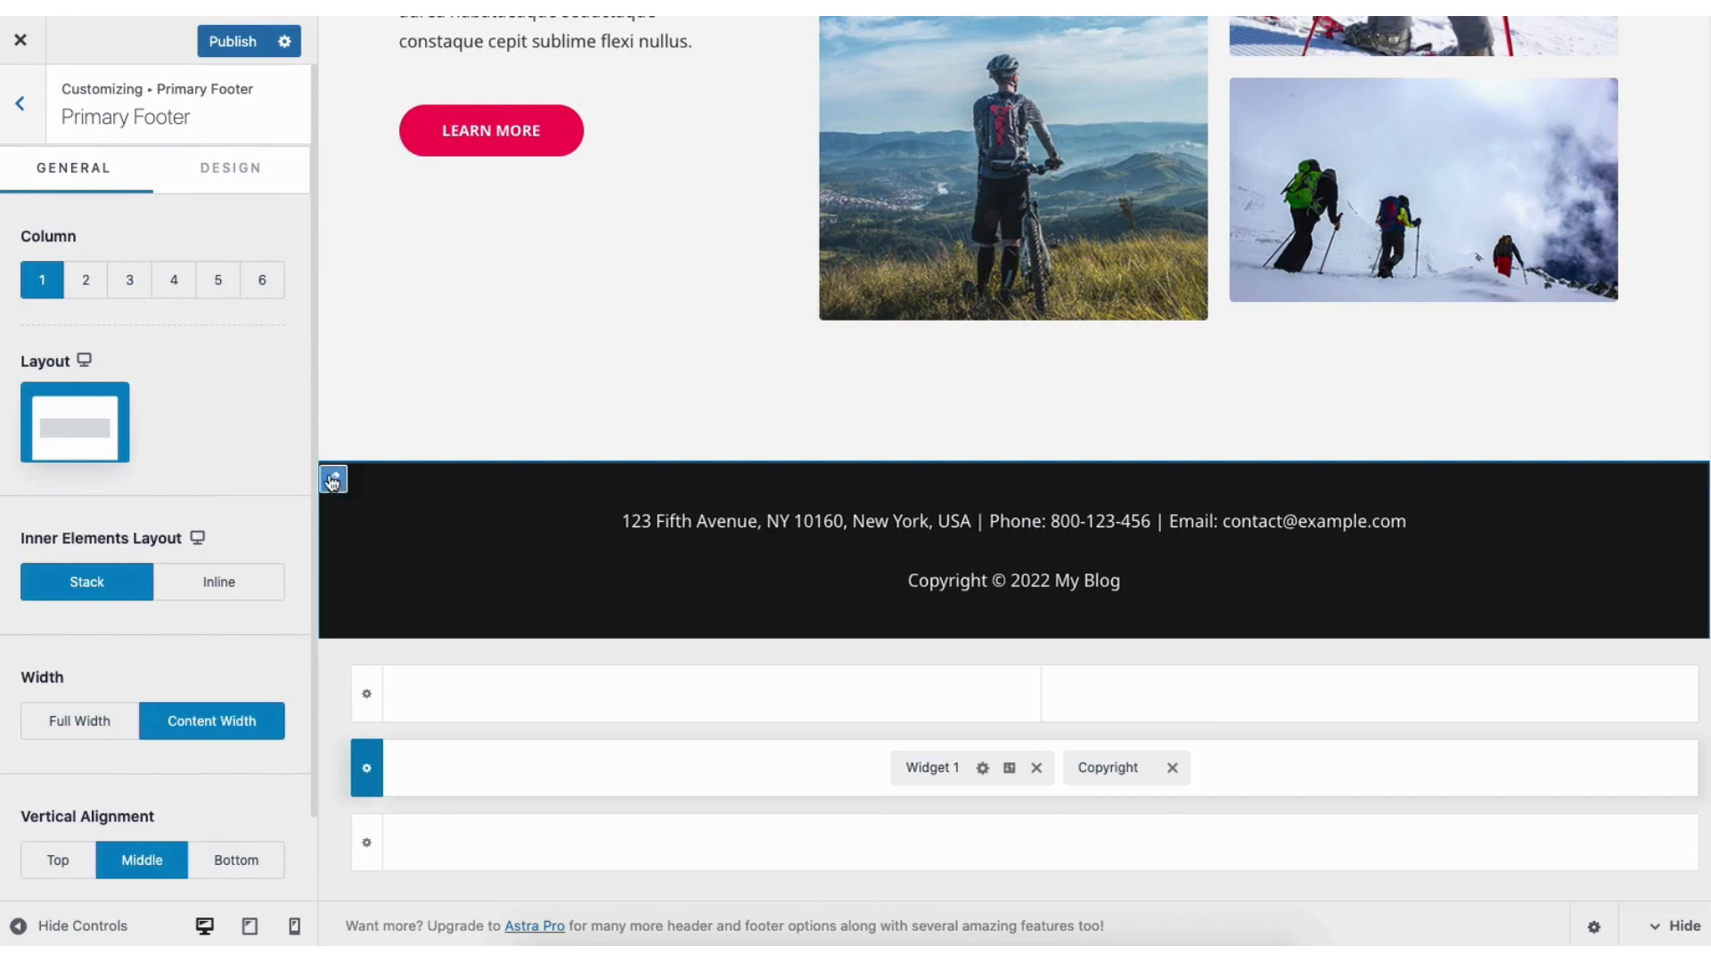
pyautogui.click(85, 282)
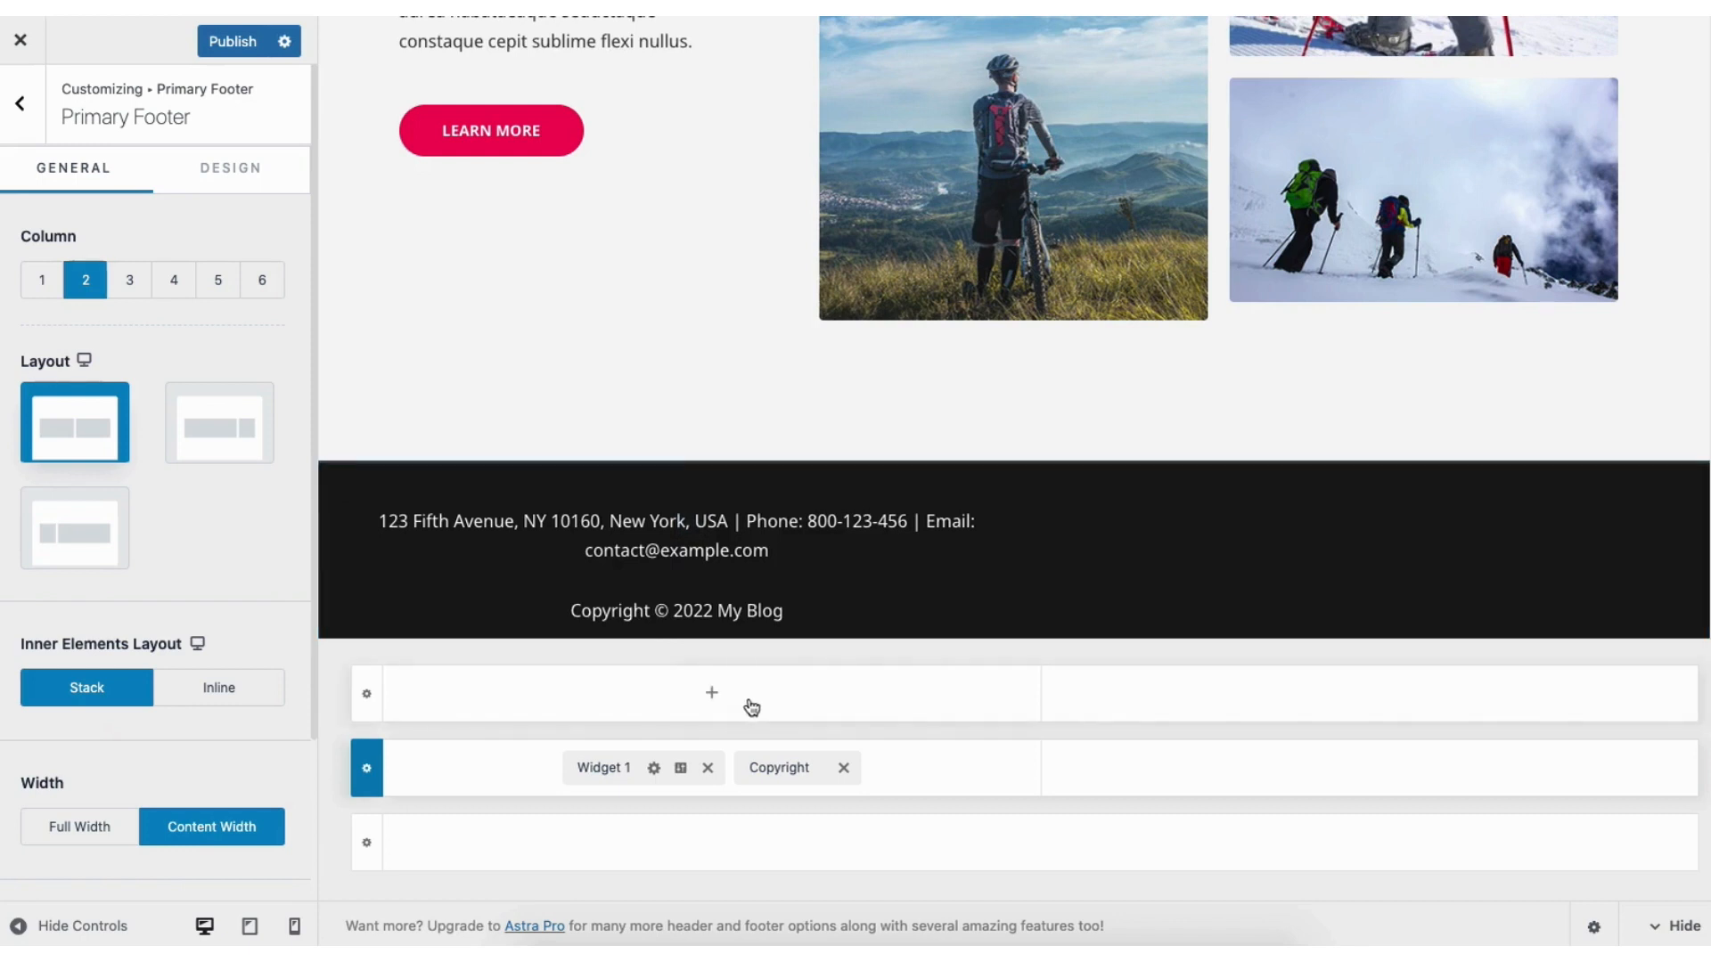
pyautogui.click(710, 696)
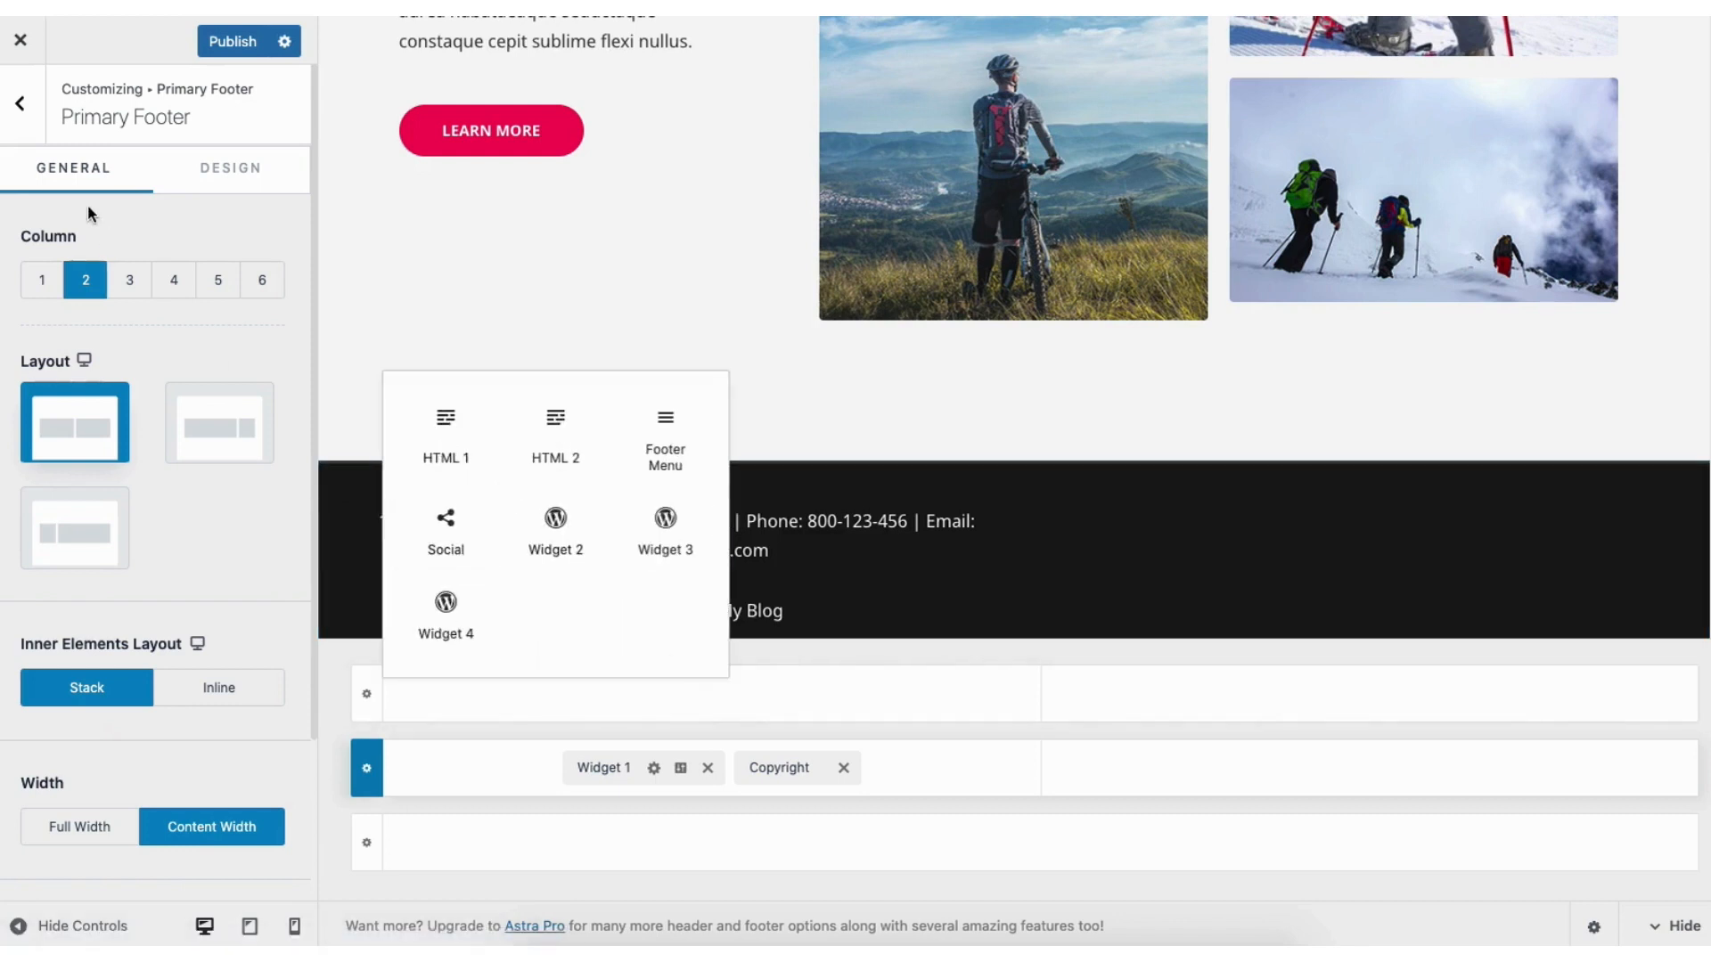
pyautogui.click(21, 104)
pyautogui.click(25, 107)
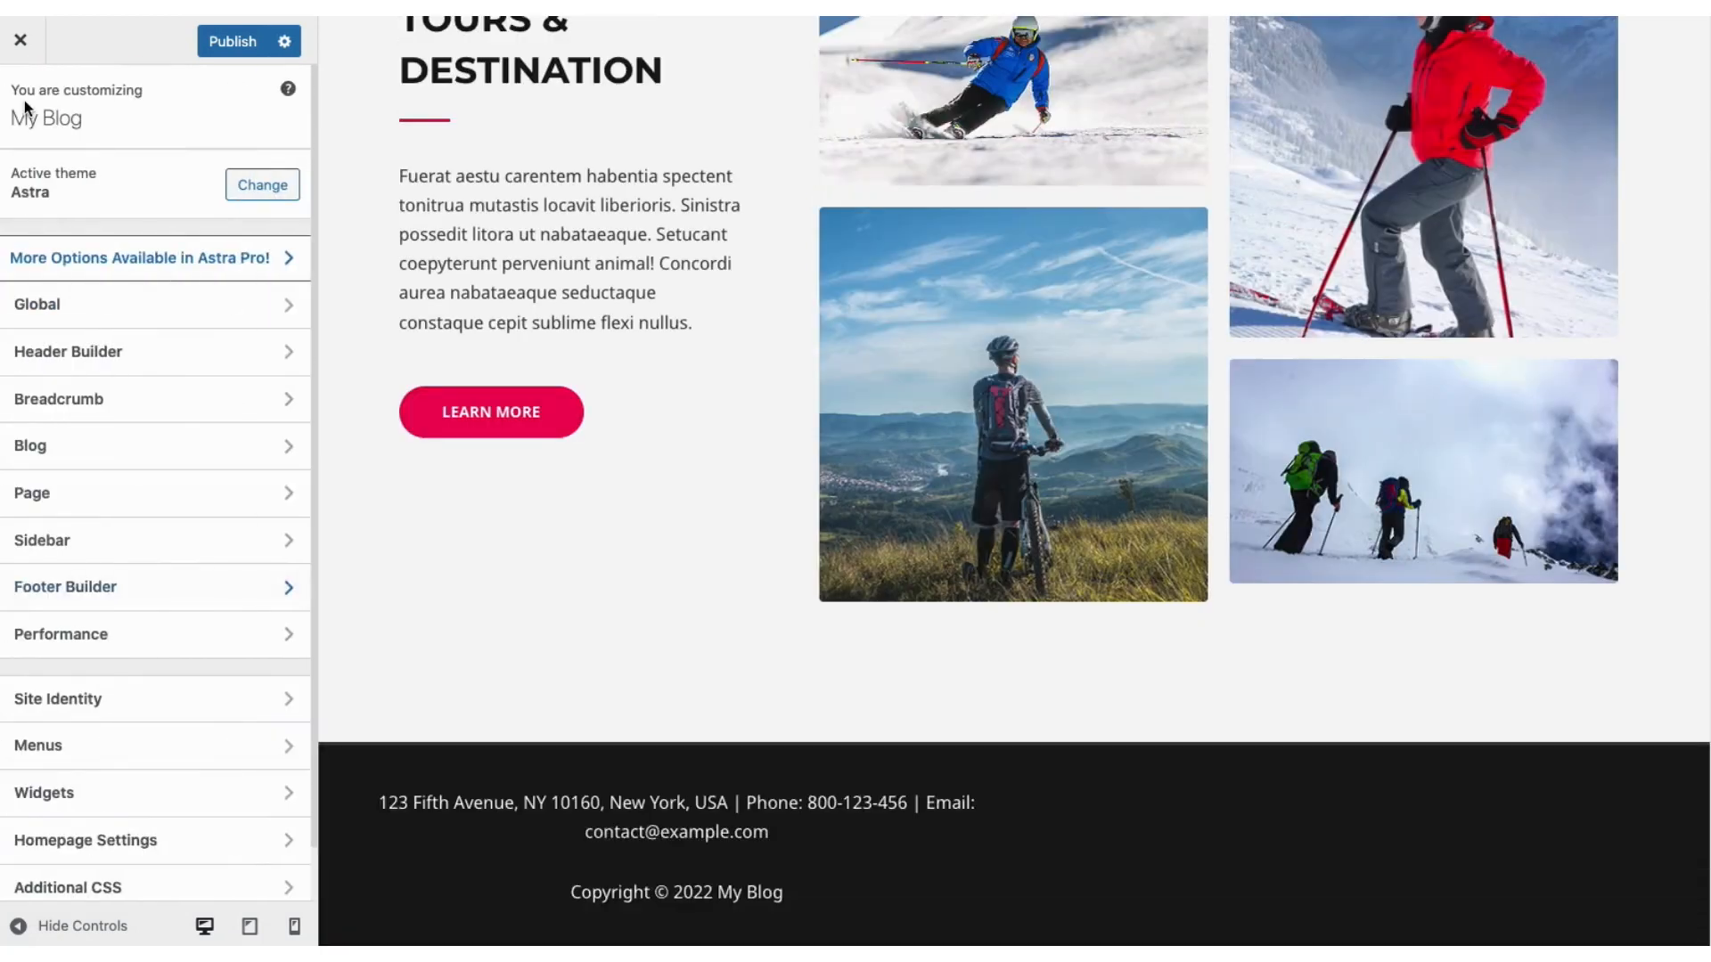
pyautogui.click(143, 704)
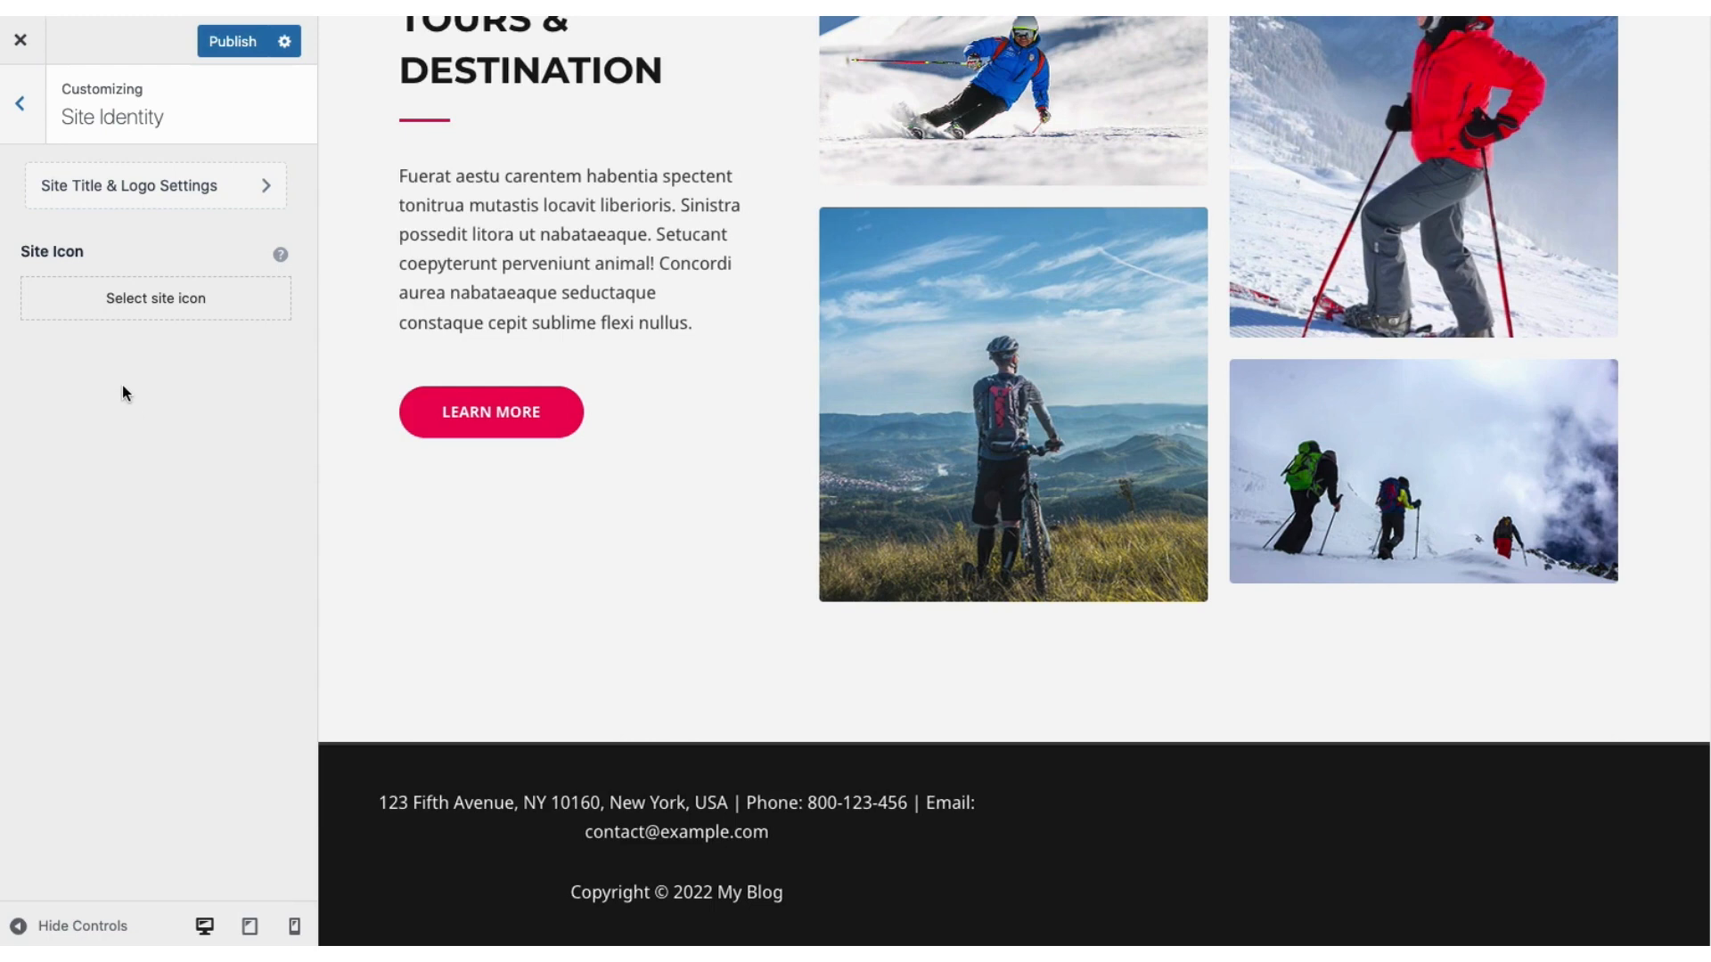
pyautogui.click(141, 303)
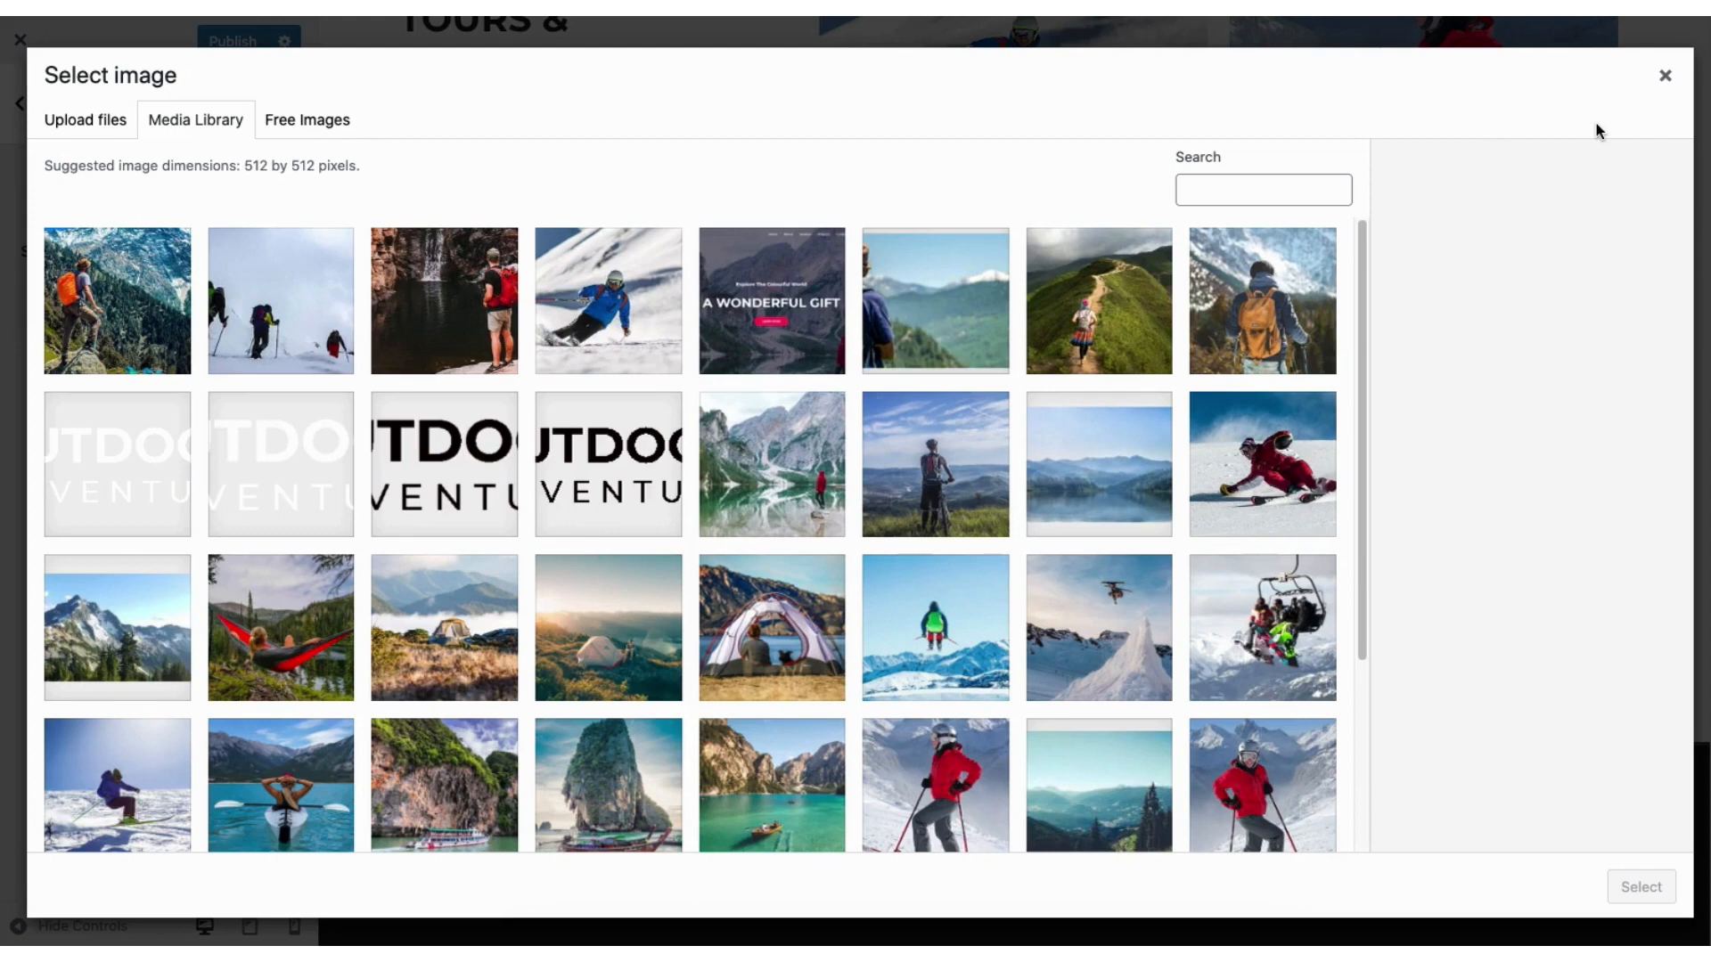
pyautogui.click(1664, 76)
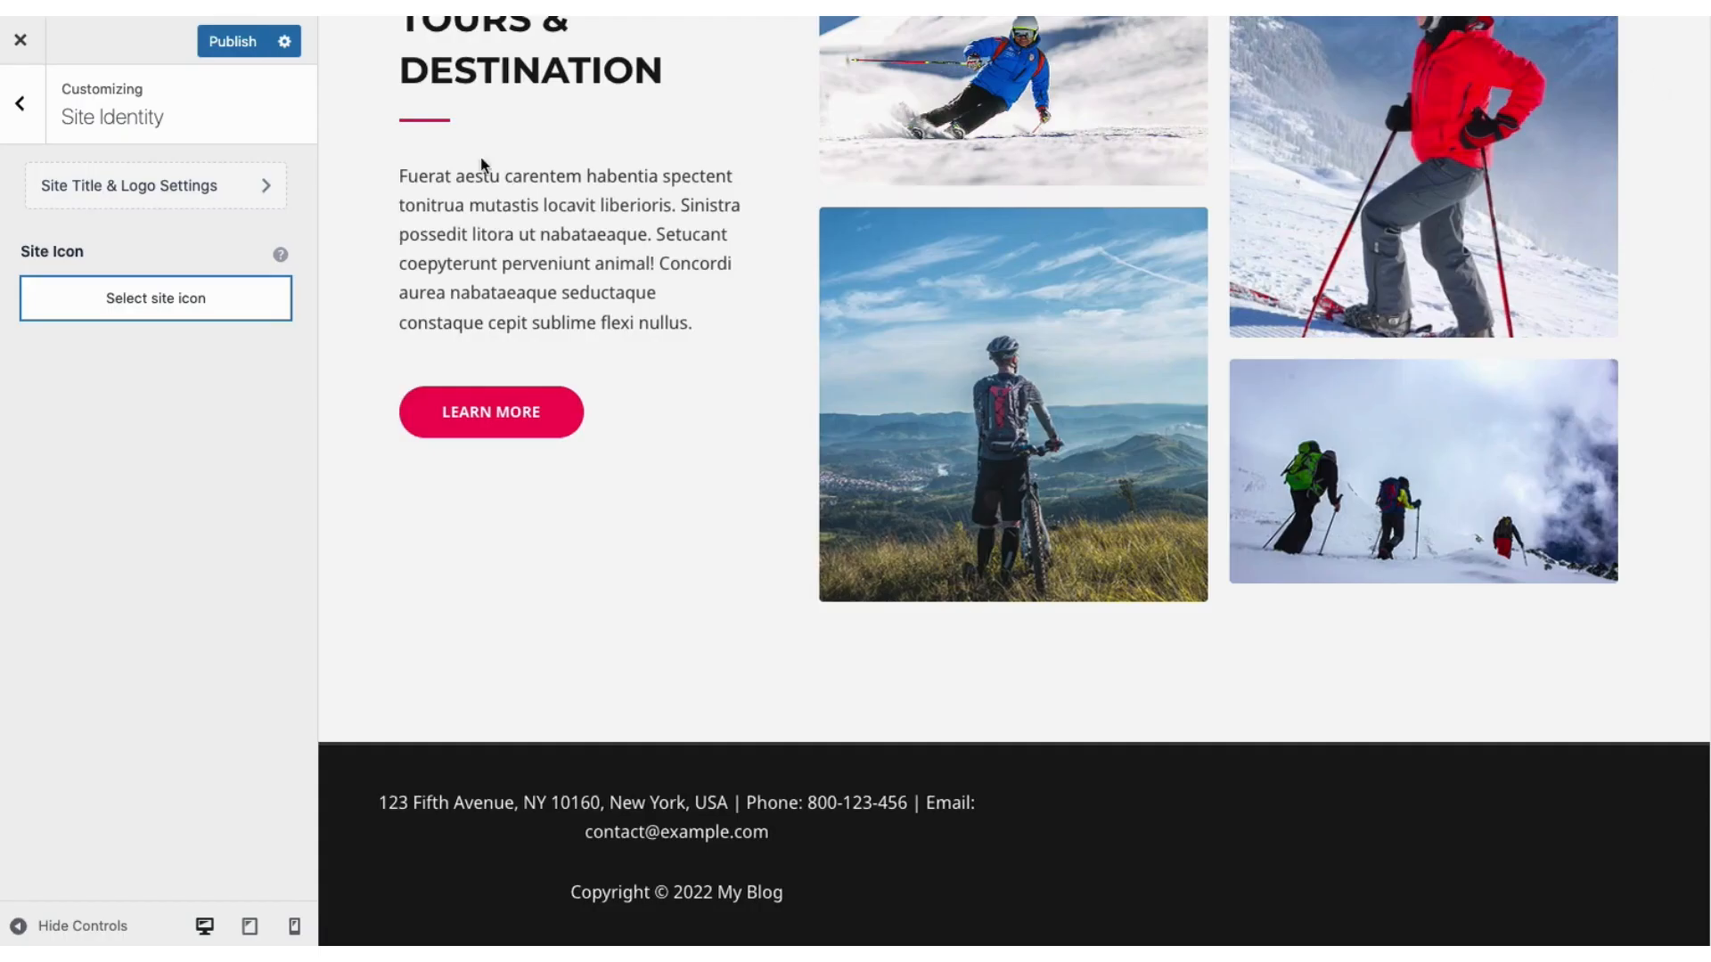
pyautogui.click(153, 187)
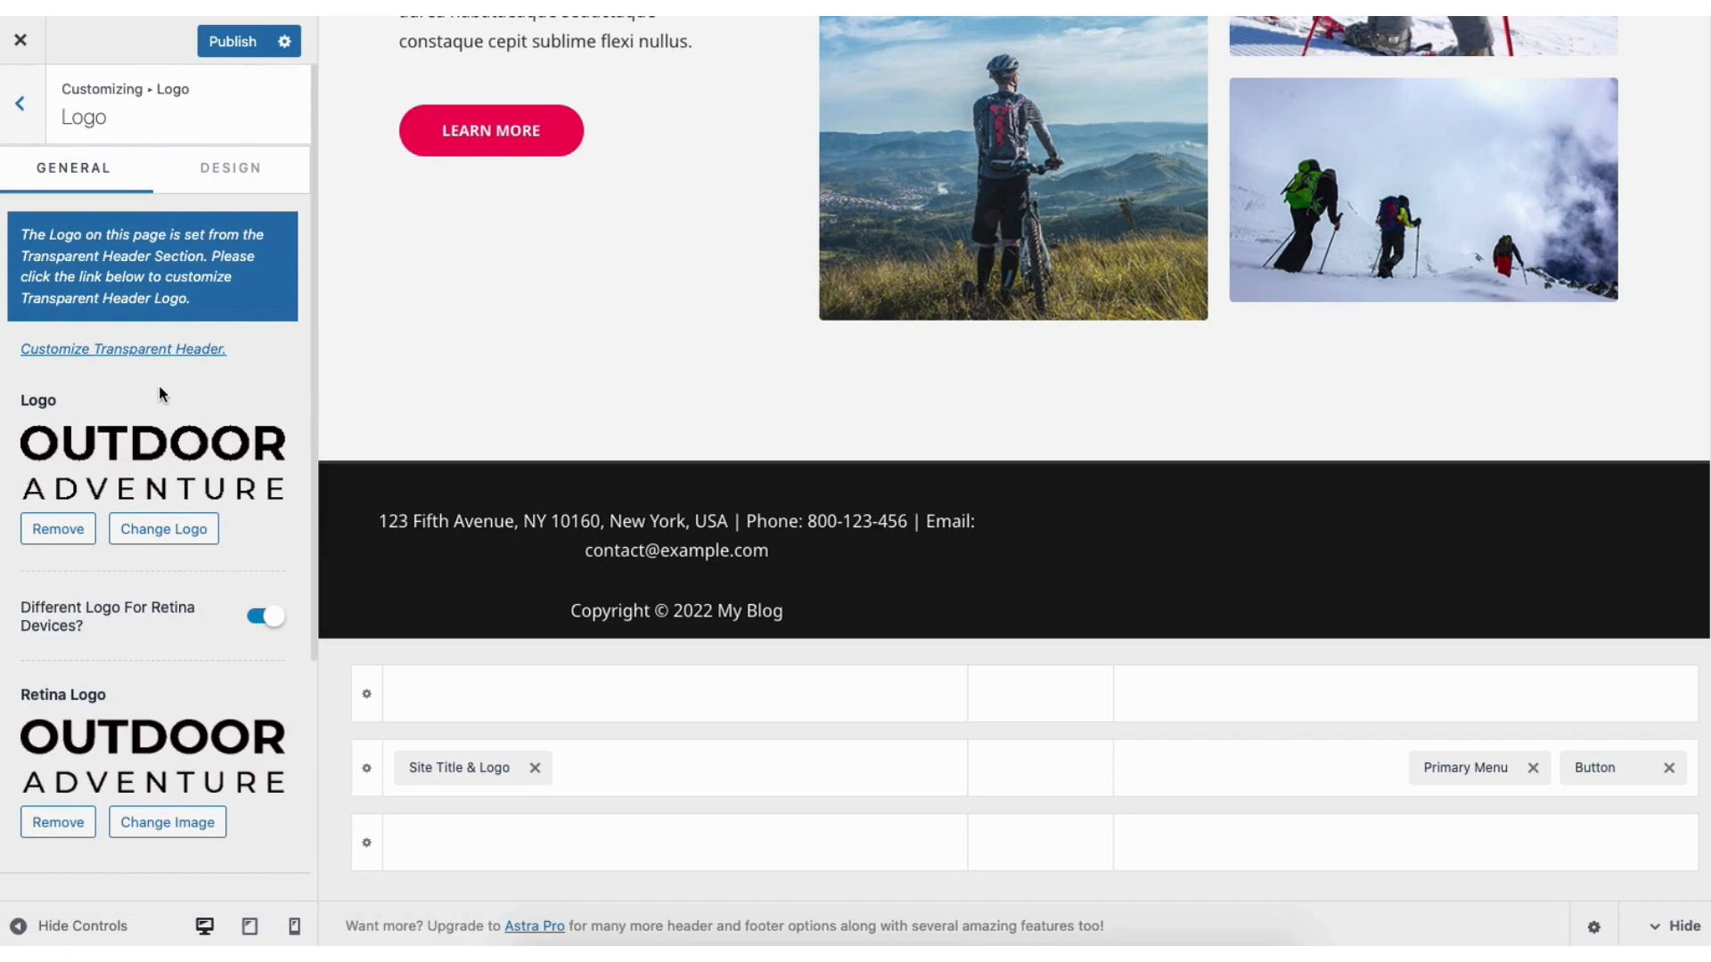
pyautogui.click(20, 105)
pyautogui.click(21, 107)
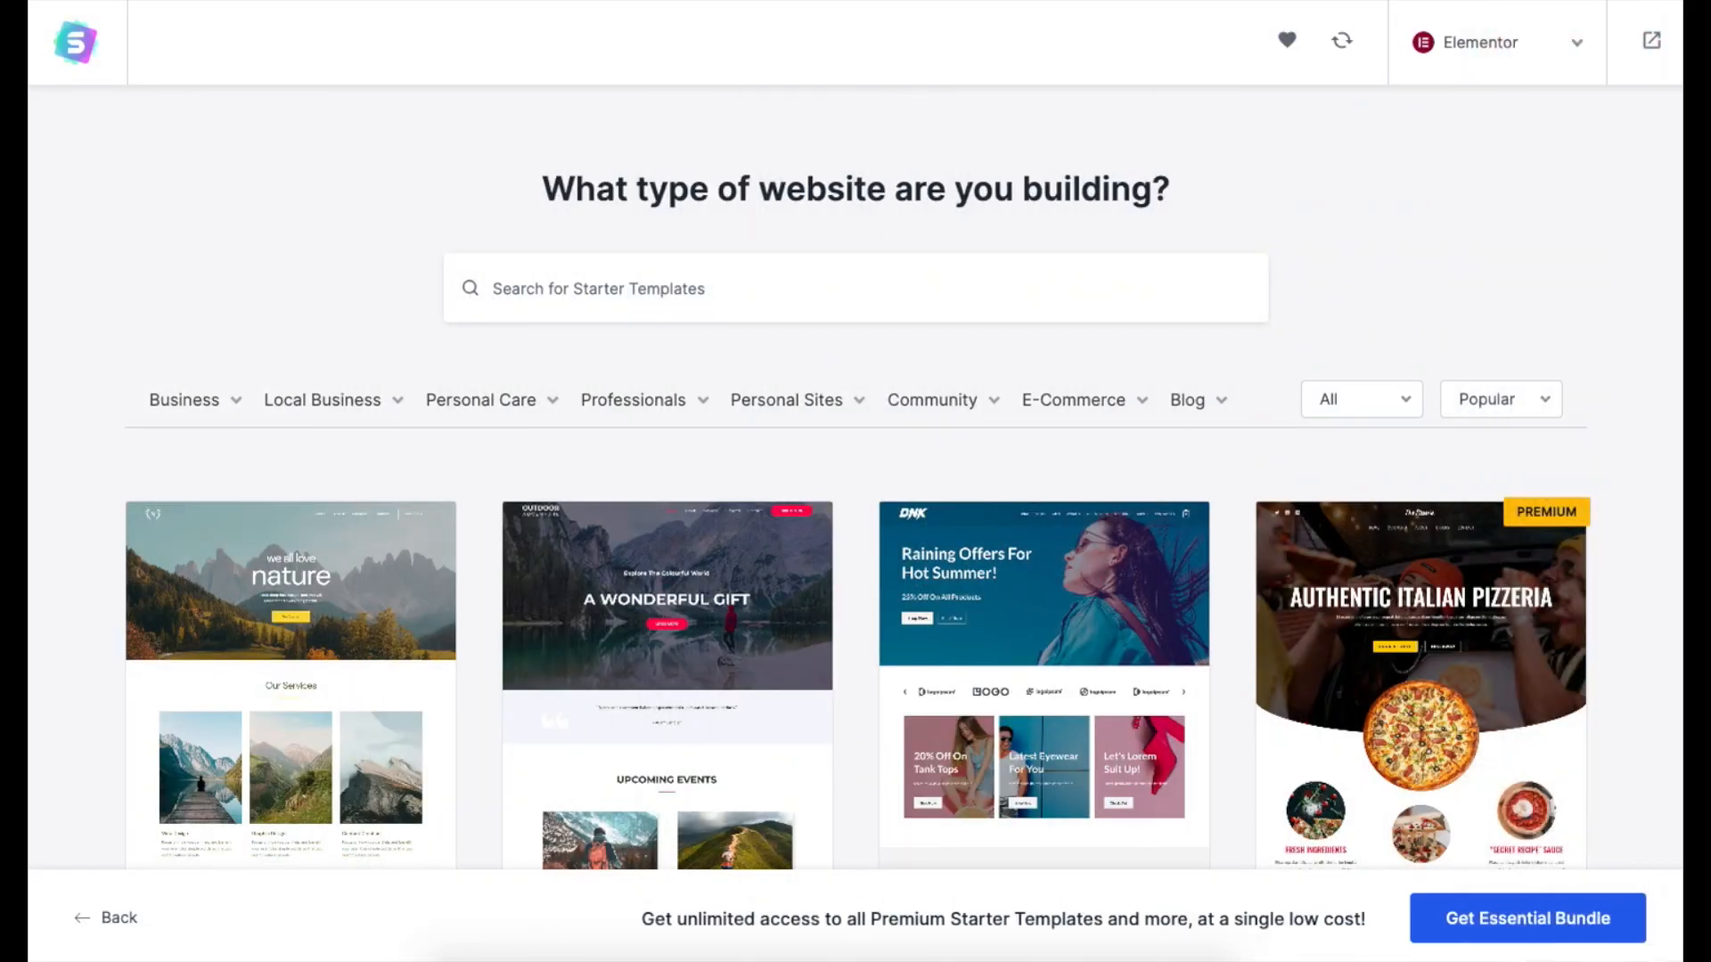
# Replace the hero heading text 'A WONDERFUL GIFT' with 'My Demo'.
pyautogui.scroll(-6, 858, 503)
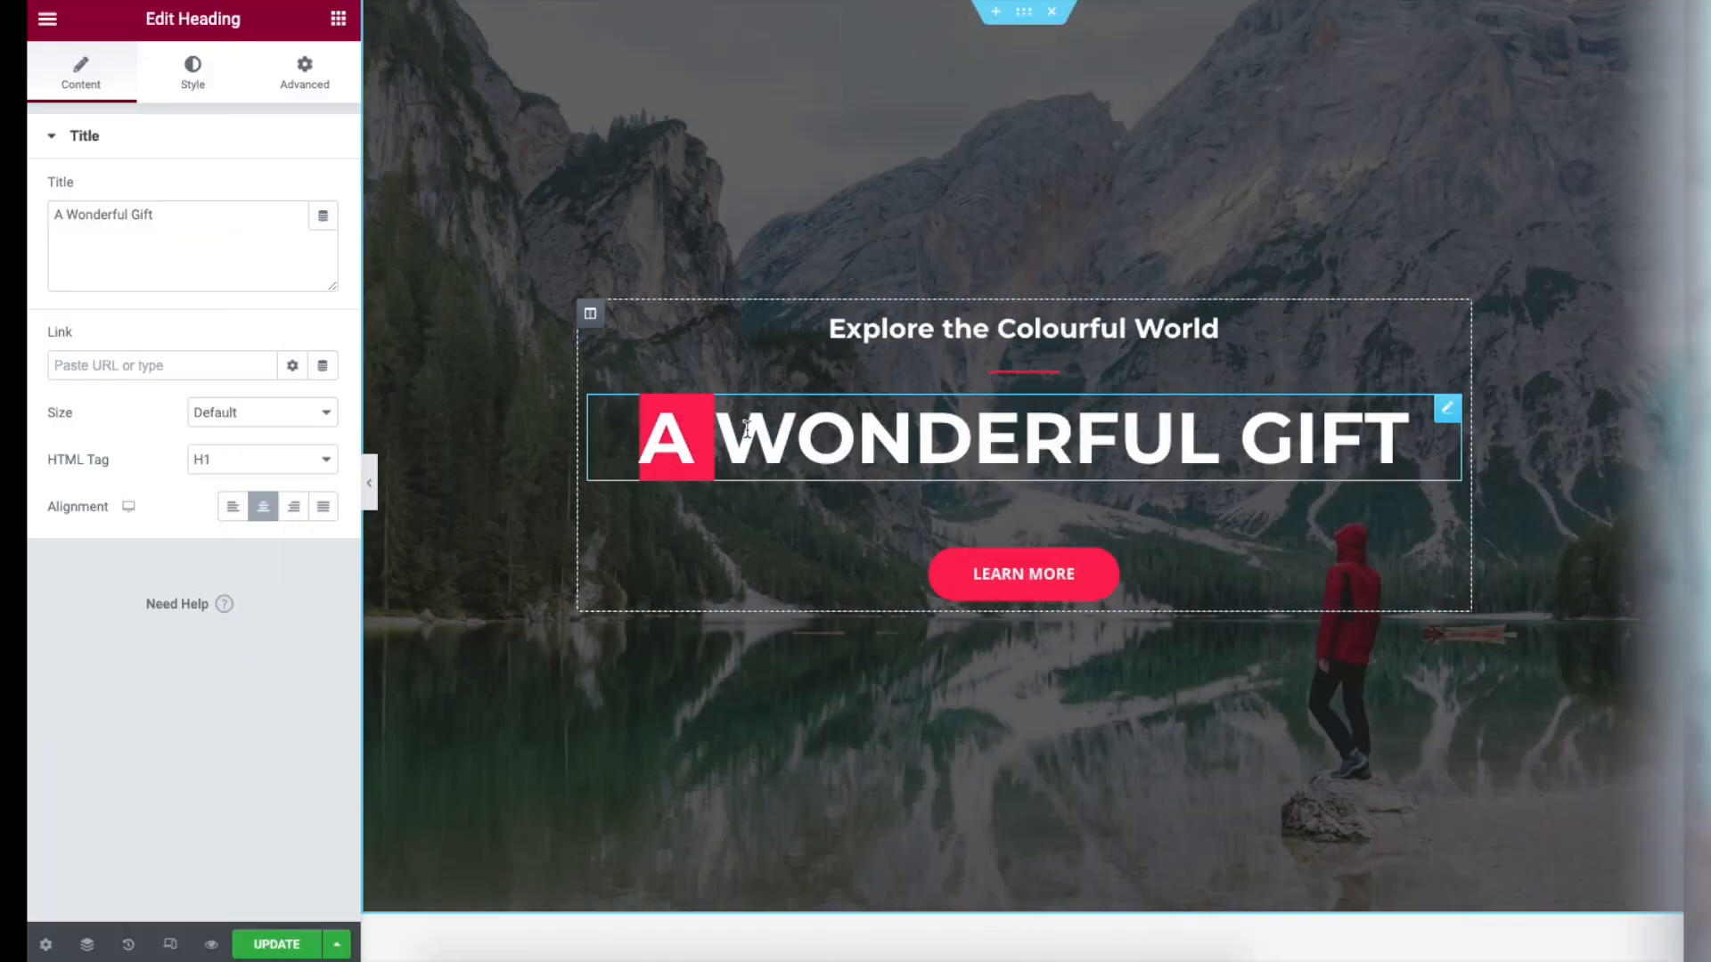
pyautogui.moveTo(747, 429); pyautogui.dragTo(1389, 426)
pyautogui.write('My Demo')
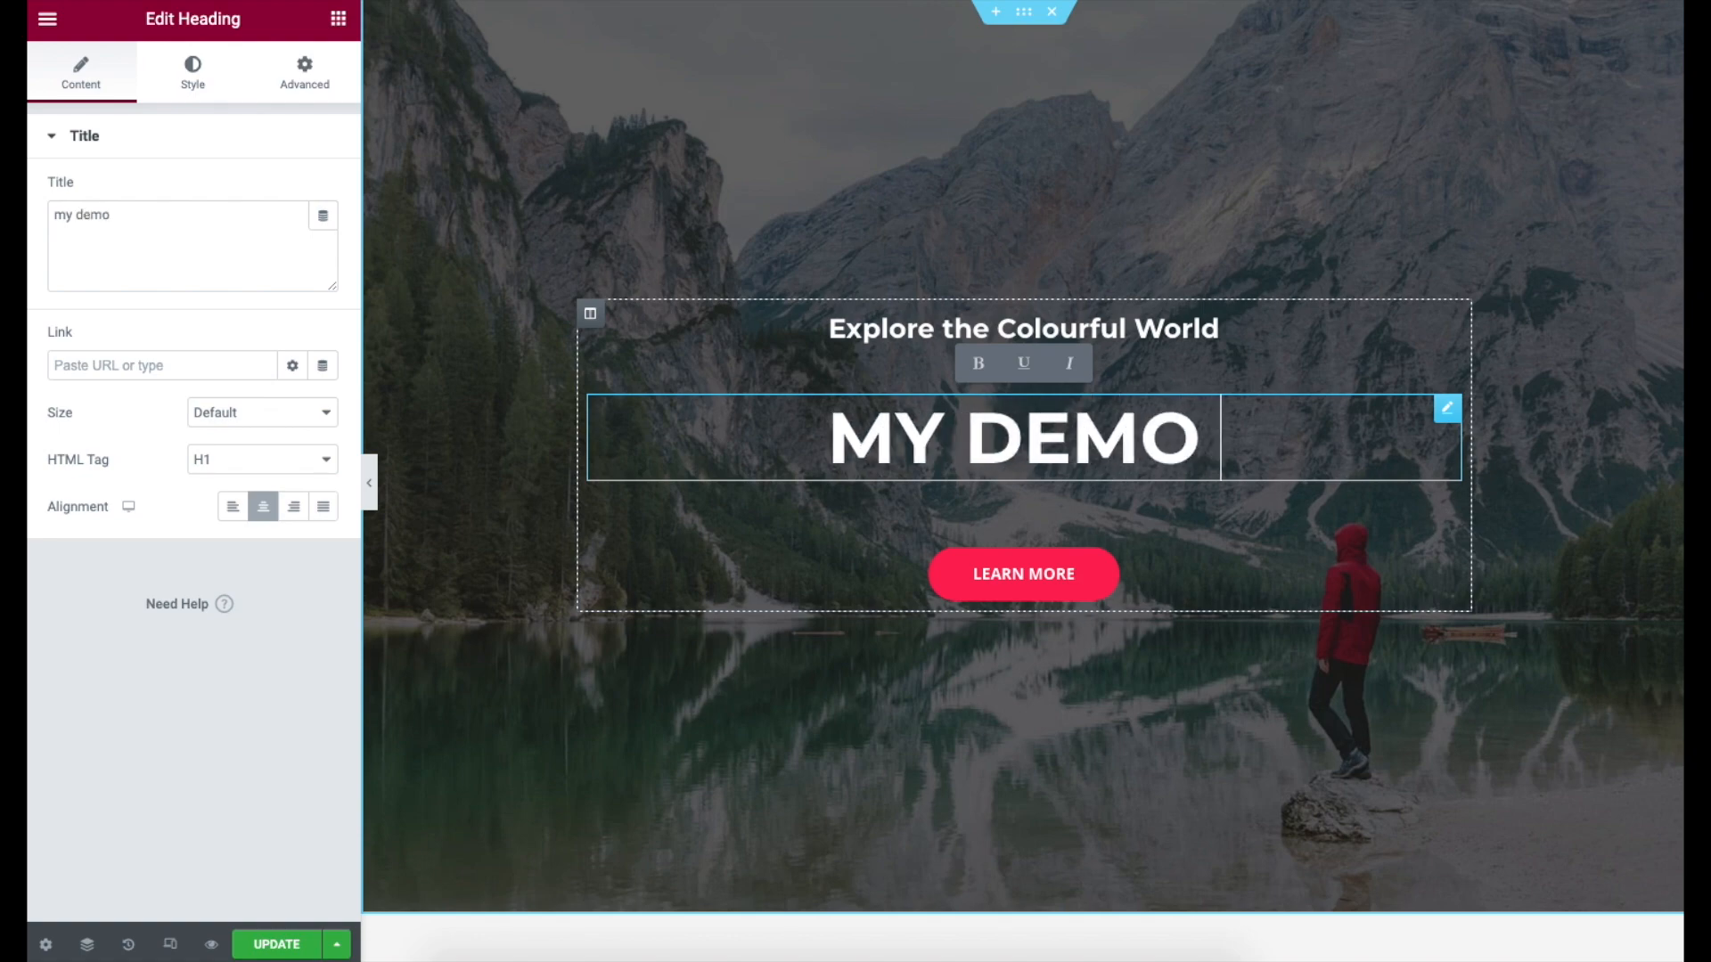